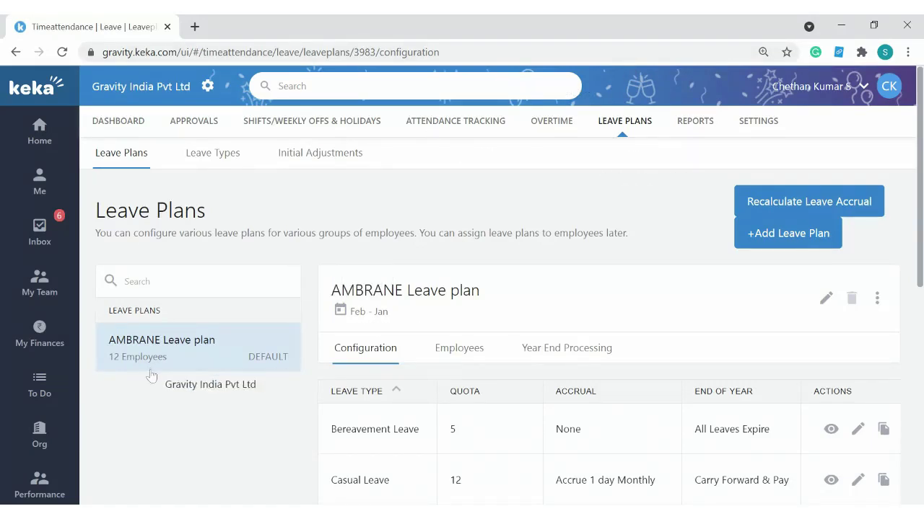
Step: Go to the Home dashboard and reopen the Leave Plans section of Time Attend
{"action": "scroll", "coordinate": [151, 374], "scroll_direction": "down", "scroll_amount": 2}
{"action": "scroll", "coordinate": [159, 299], "scroll_direction": "down", "scroll_amount": 2}
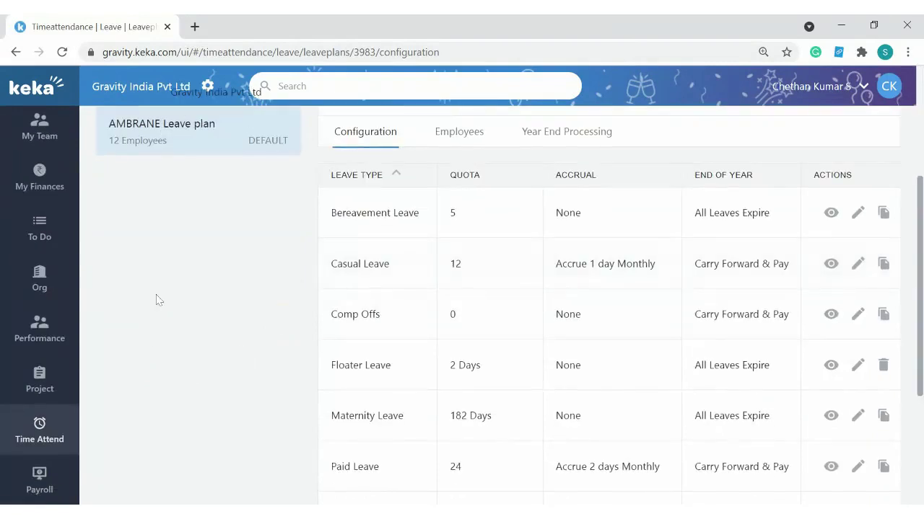
{"action": "scroll", "coordinate": [159, 299], "scroll_direction": "up", "scroll_amount": 5}
{"action": "left_click", "coordinate": [45, 141]}
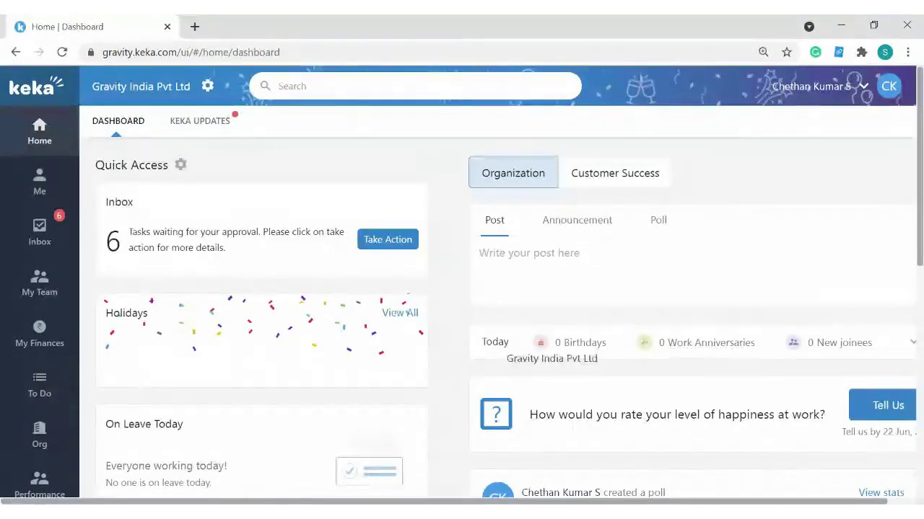
{"action": "mouse_move", "coordinate": [29, 335]}
{"action": "scroll", "coordinate": [29, 336], "scroll_direction": "down", "scroll_amount": 2}
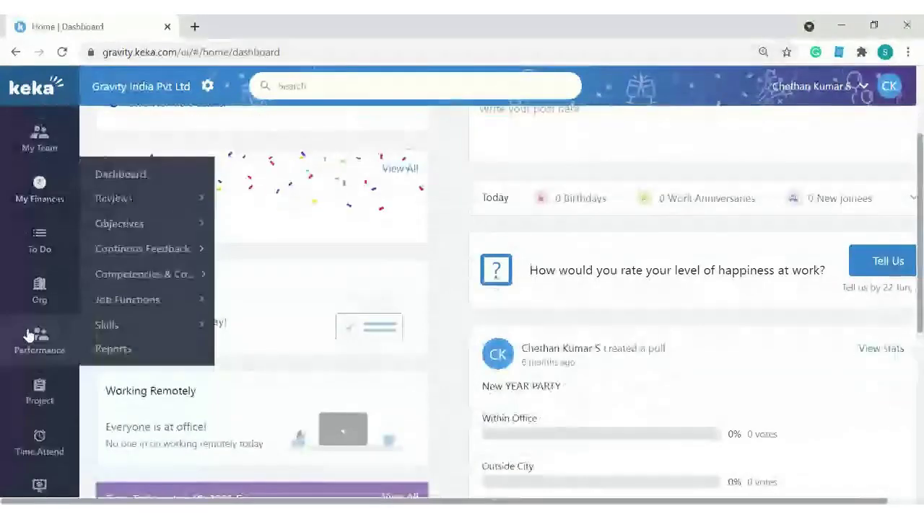
{"action": "mouse_move", "coordinate": [29, 440]}
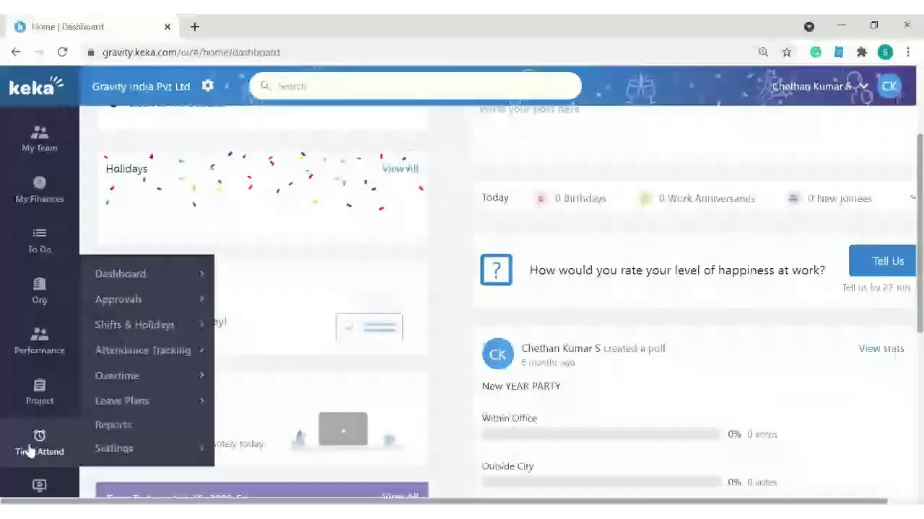
{"action": "left_click", "coordinate": [120, 408]}
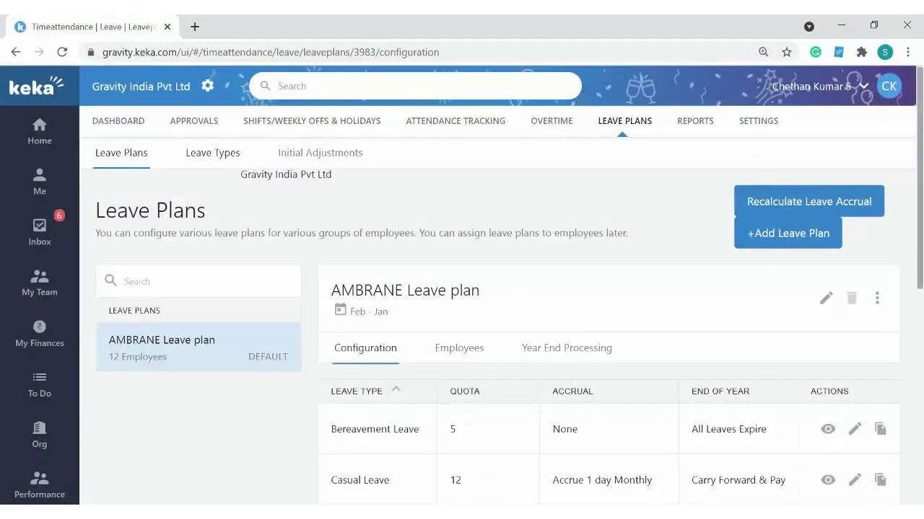
Step: Open the Leave Types list and look through the existing leave types, codes and descriptions
{"action": "left_click", "coordinate": [225, 165]}
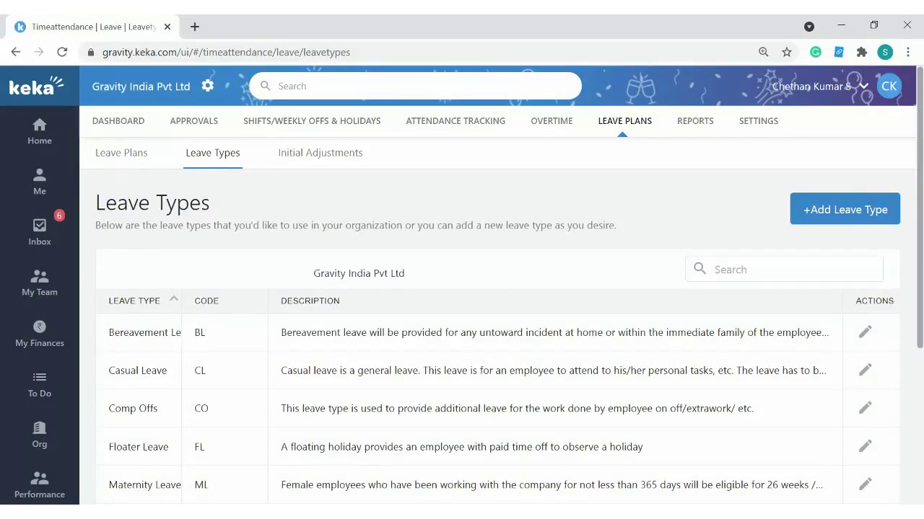
{"action": "scroll", "coordinate": [193, 359], "scroll_direction": "down", "scroll_amount": 2}
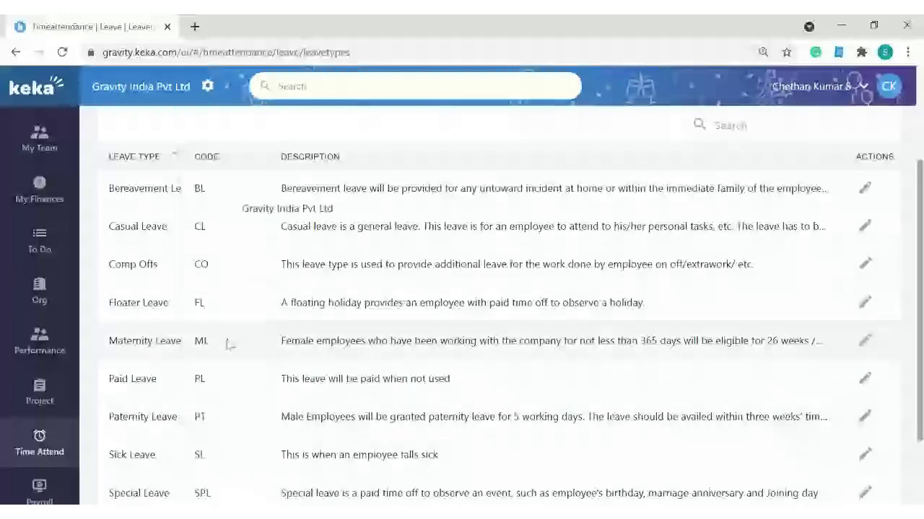
{"action": "scroll", "coordinate": [229, 344], "scroll_direction": "up", "scroll_amount": 1}
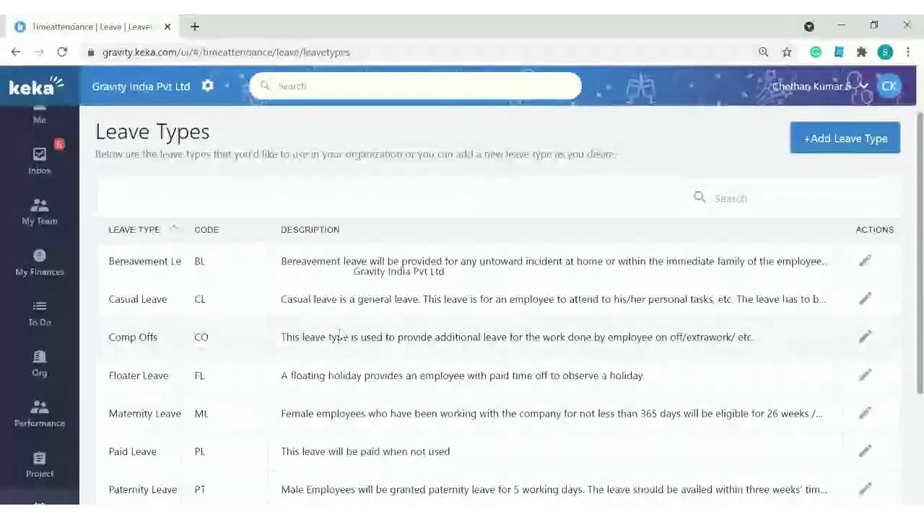
{"action": "scroll", "coordinate": [375, 339], "scroll_direction": "up", "scroll_amount": 1}
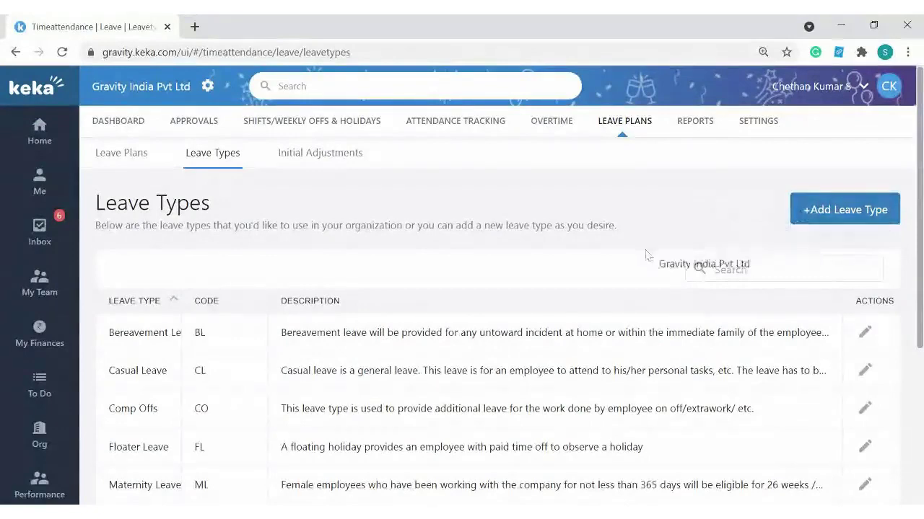
Step: Start a new leave type named Webinar Leave with the code WL
{"action": "left_click", "coordinate": [870, 210]}
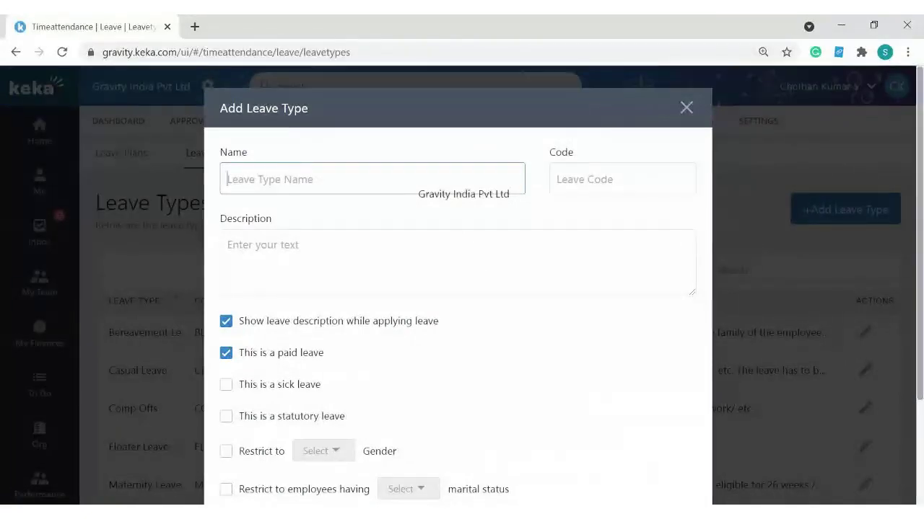
{"action": "type", "text": "Webinar"}
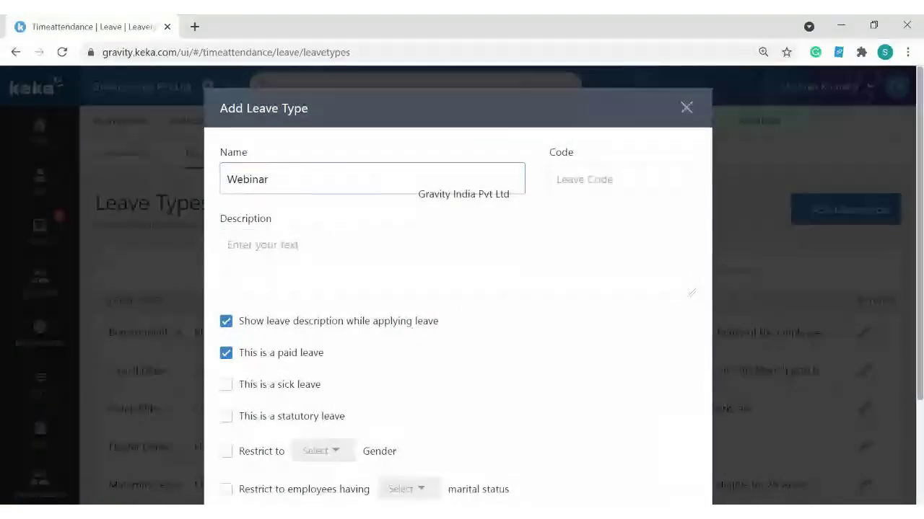
{"action": "type", "text": " Leave"}
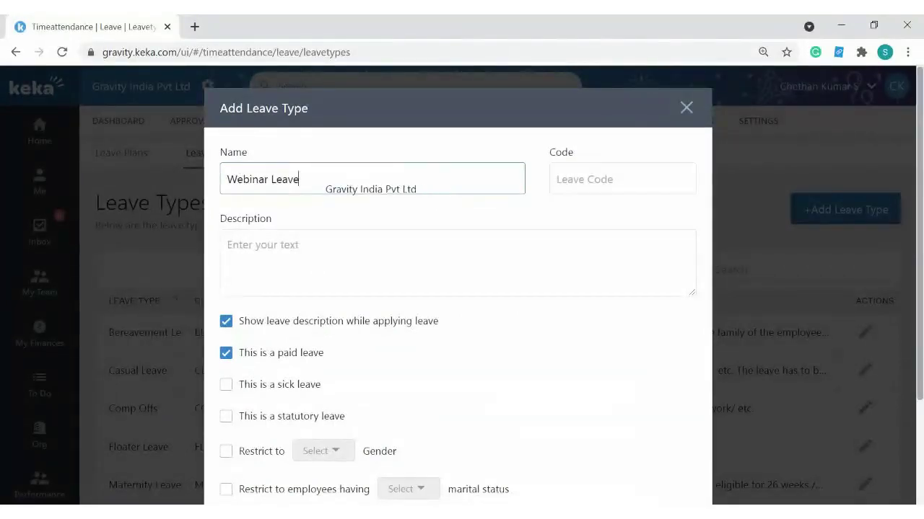
{"action": "left_click_drag", "start_coordinate": [313, 179], "coordinate": [195, 167]}
{"action": "key", "text": "Tab"}
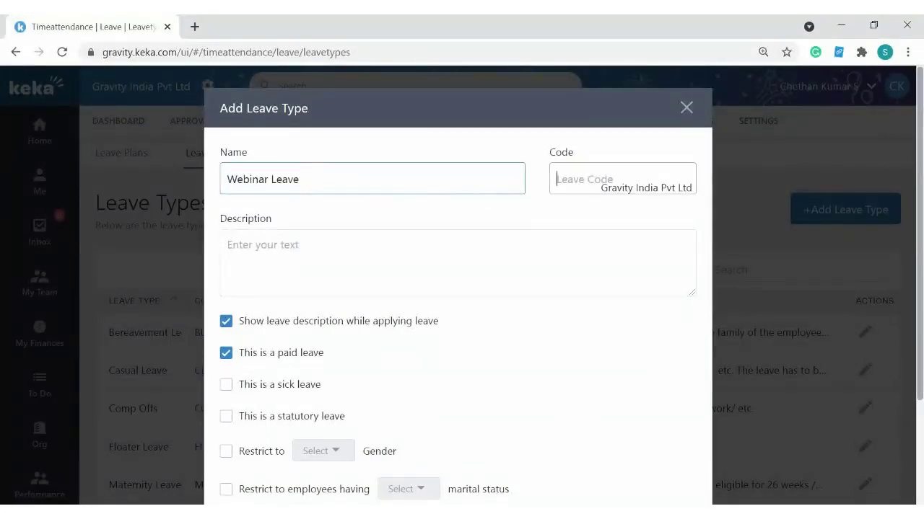
{"action": "type", "text": "WL"}
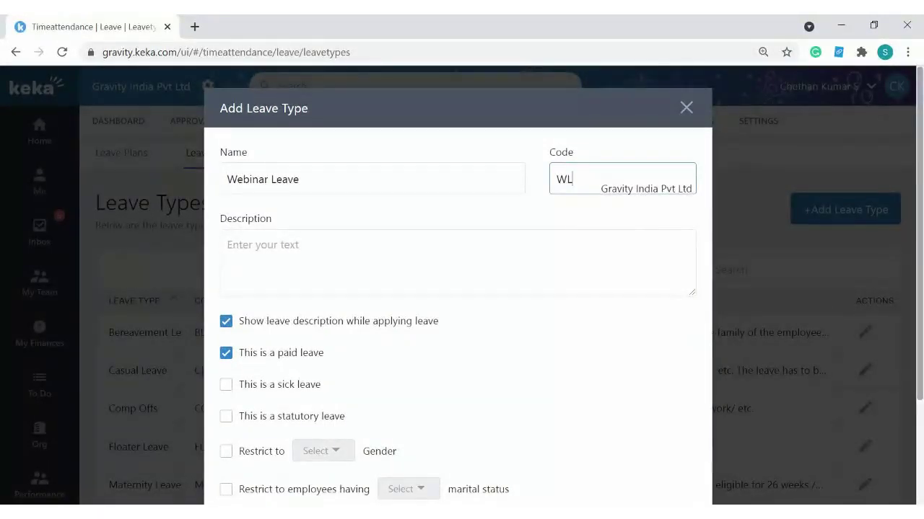
Step: Copy the leave type's name into its description so that it reads Webinar Leave
{"action": "left_click", "coordinate": [437, 254]}
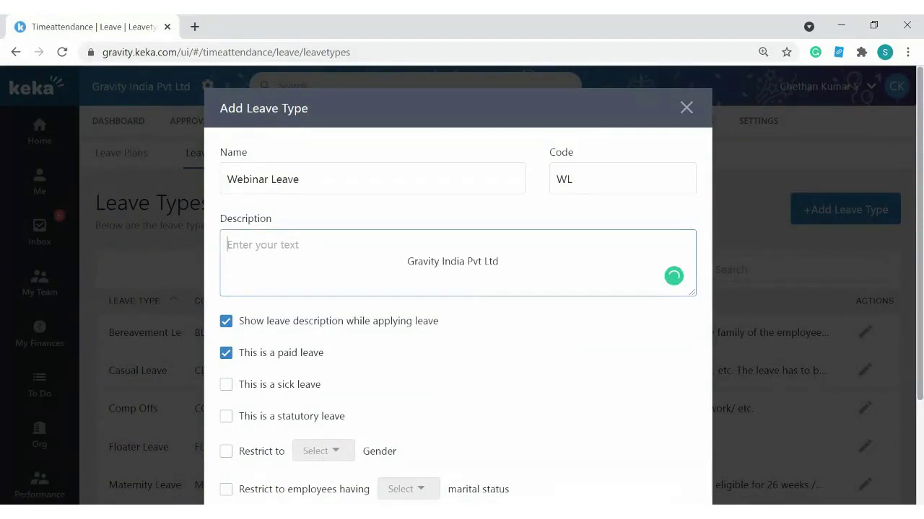
{"action": "scroll", "coordinate": [469, 325], "scroll_direction": "down", "scroll_amount": 1}
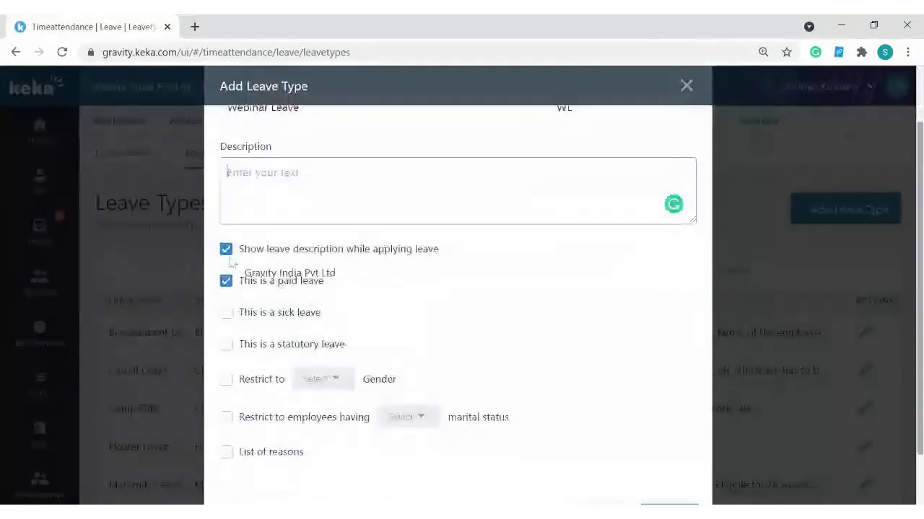
{"action": "scroll", "coordinate": [471, 276], "scroll_direction": "up", "scroll_amount": 1}
{"action": "left_click_drag", "start_coordinate": [300, 179], "coordinate": [226, 178]}
{"action": "key", "text": "ctrl+c"}
{"action": "left_click", "coordinate": [303, 267]}
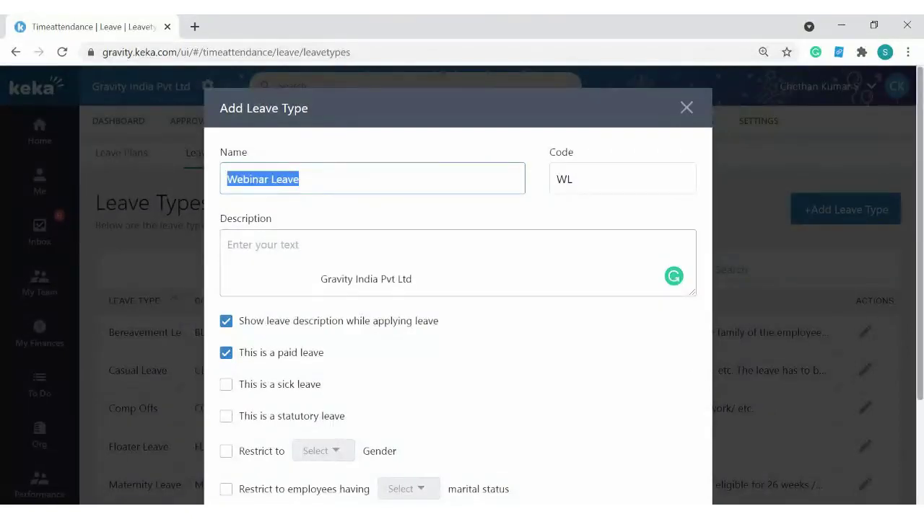
{"action": "key", "text": "ctrl+v"}
{"action": "scroll", "coordinate": [310, 258], "scroll_direction": "down", "scroll_amount": 1}
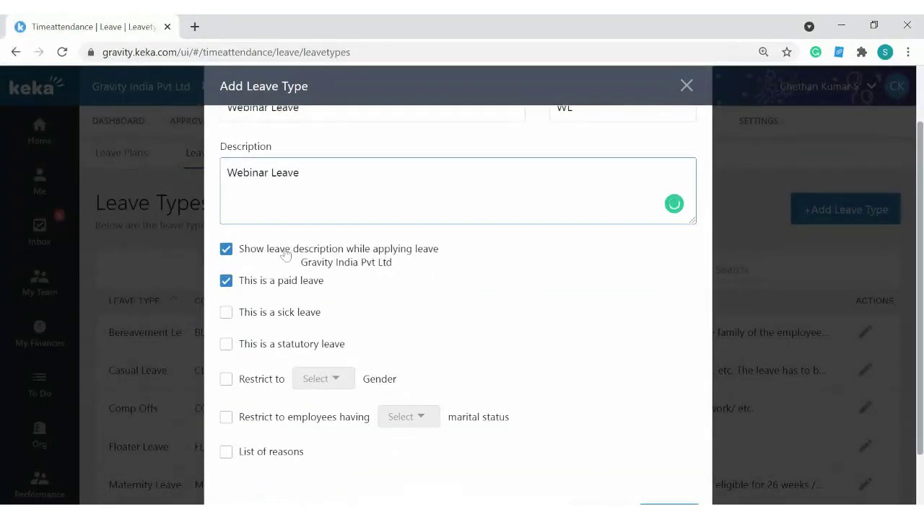
Step: Disable showing the leave description while applying leave, and review the paid leave and statutory leave options
{"action": "left_click_drag", "start_coordinate": [253, 254], "coordinate": [448, 254]}
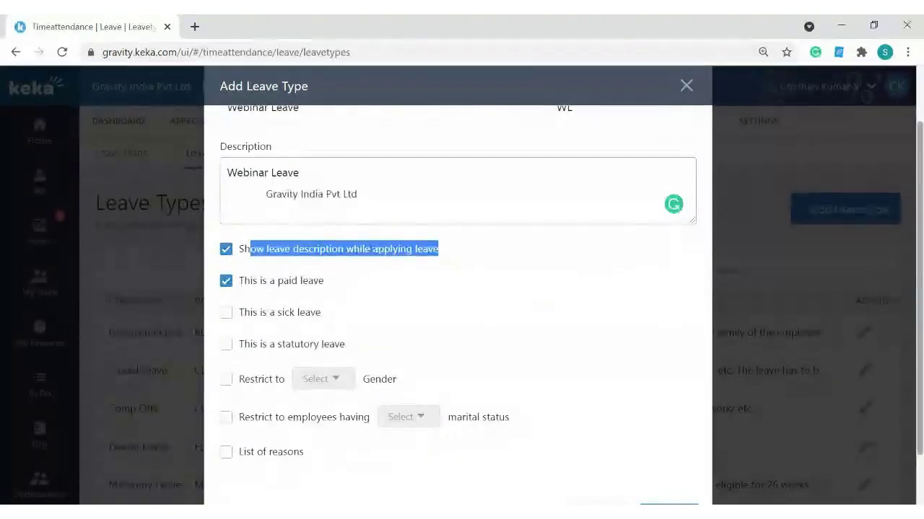
{"action": "left_click", "coordinate": [228, 253]}
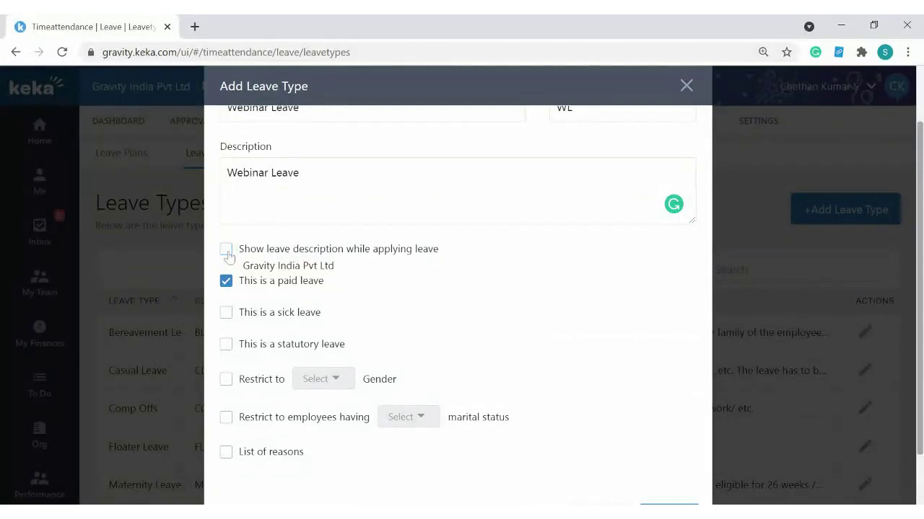
{"action": "left_click_drag", "start_coordinate": [240, 287], "coordinate": [314, 286]}
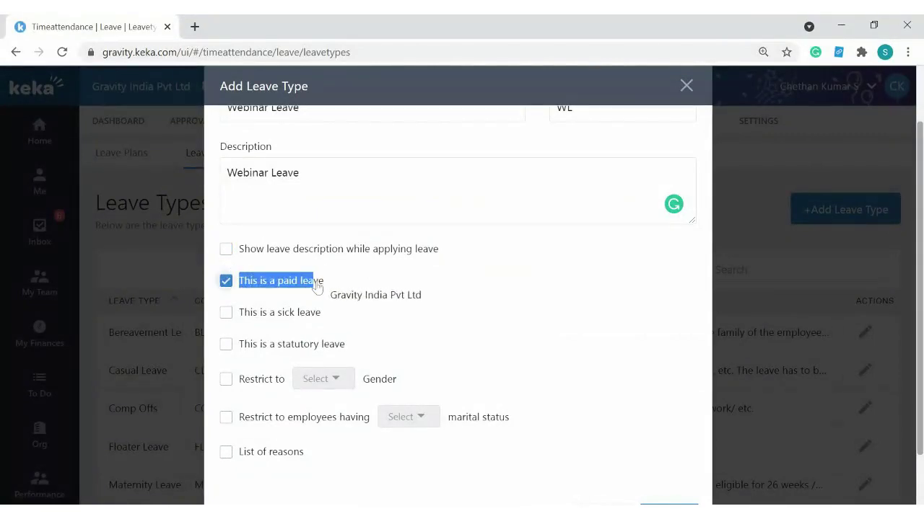
{"action": "scroll", "coordinate": [371, 298], "scroll_direction": "up", "scroll_amount": 2}
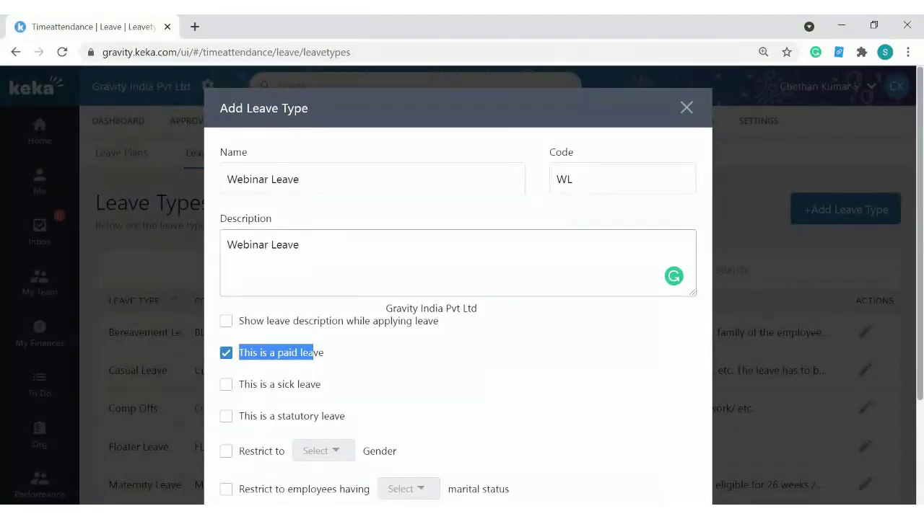
{"action": "scroll", "coordinate": [371, 303], "scroll_direction": "down", "scroll_amount": 2}
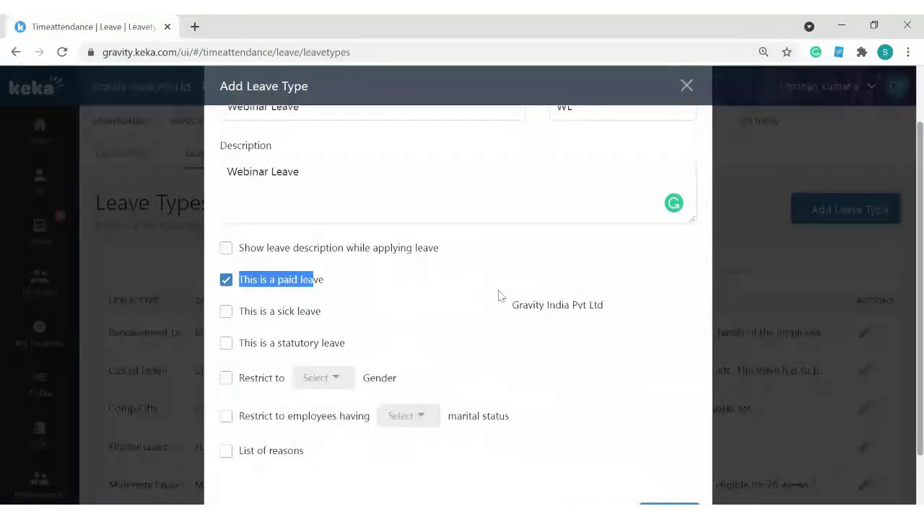
{"action": "scroll", "coordinate": [498, 296], "scroll_direction": "down", "scroll_amount": 2}
{"action": "left_click_drag", "start_coordinate": [251, 280], "coordinate": [353, 286]}
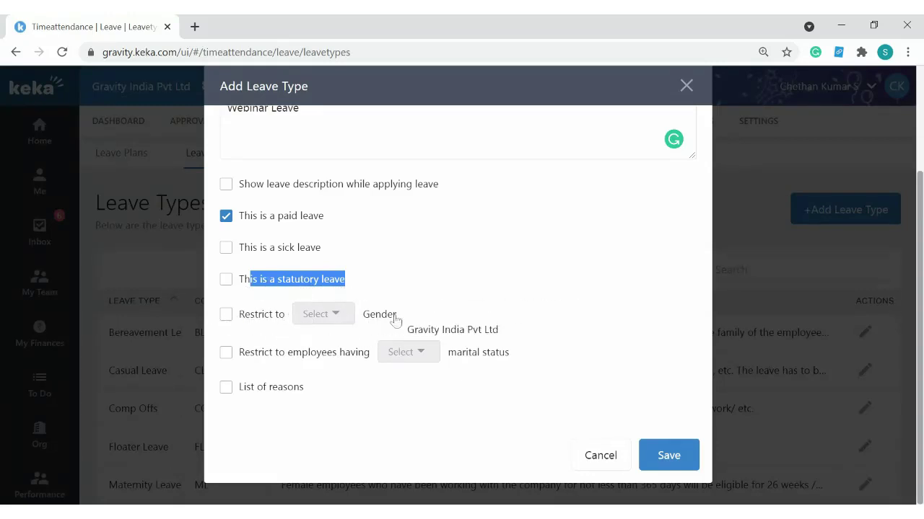
Step: Try out the gender restriction with Female and the marital status restriction, switching both off again
{"action": "left_click", "coordinate": [226, 316]}
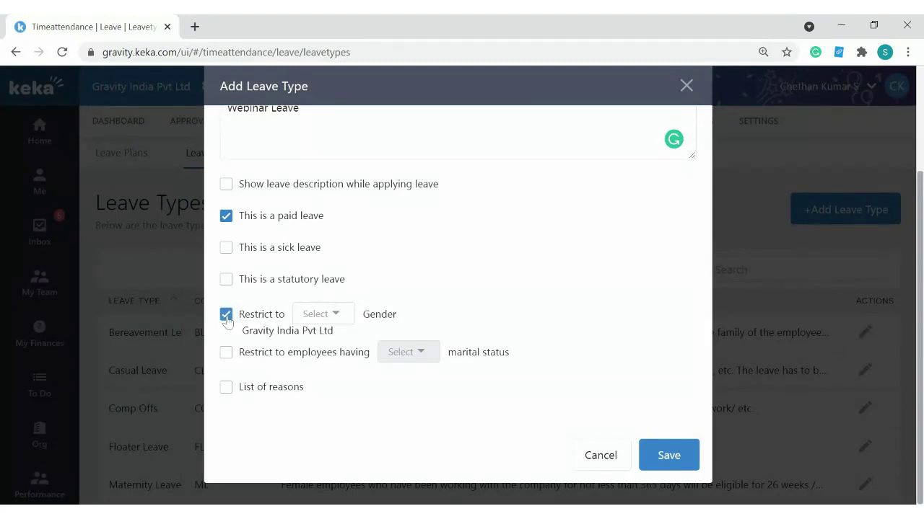
{"action": "left_click", "coordinate": [336, 314]}
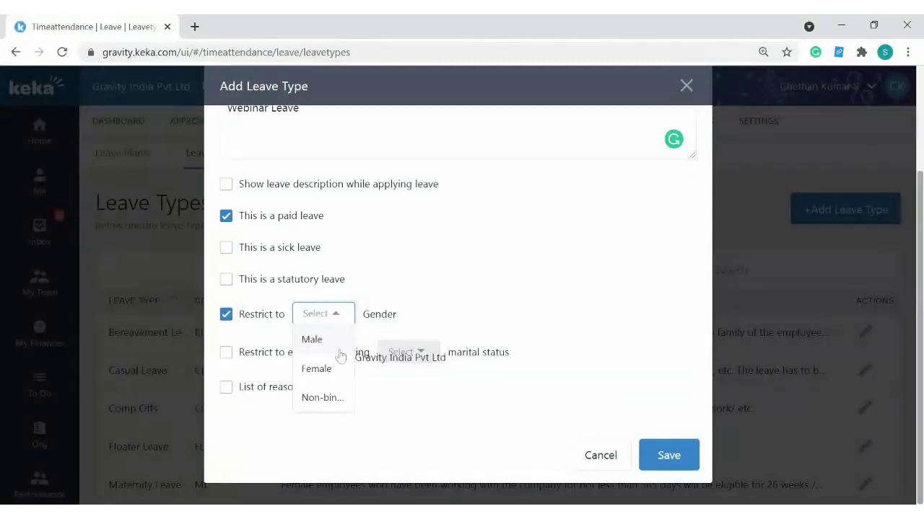
{"action": "left_click", "coordinate": [317, 369]}
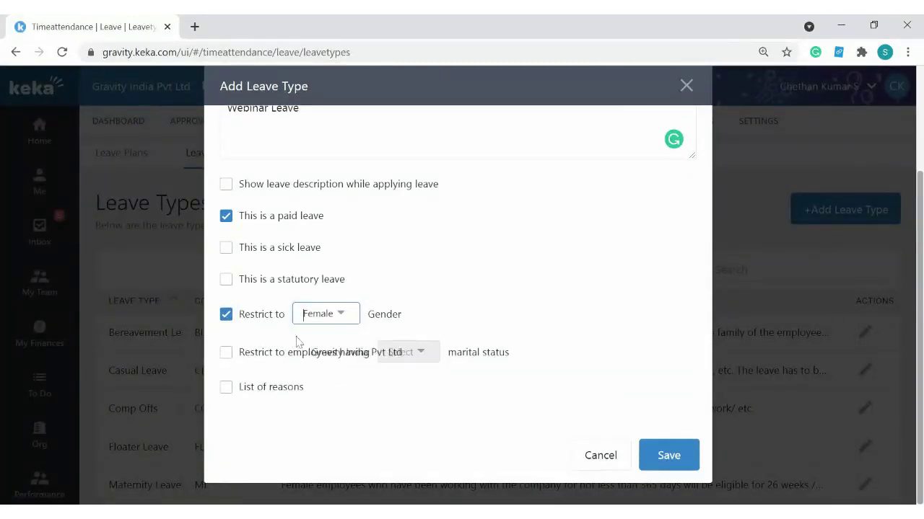
{"action": "left_click", "coordinate": [226, 318]}
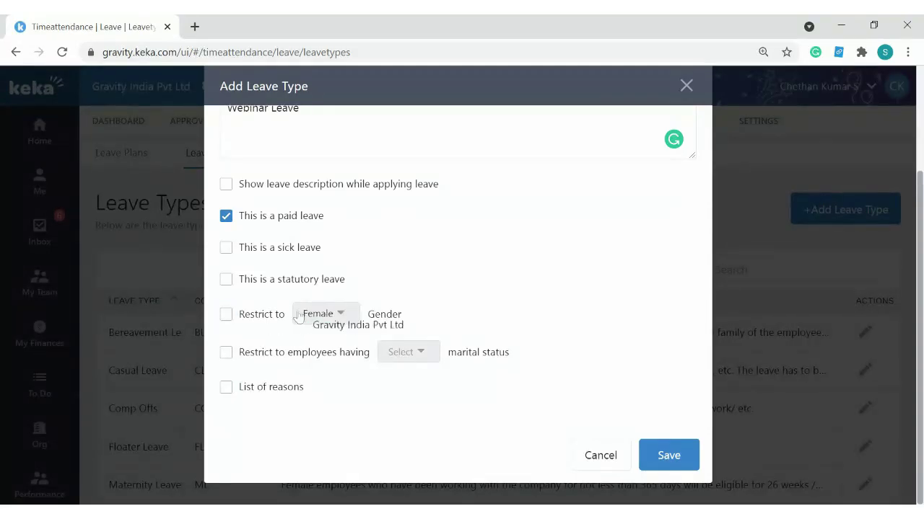
{"action": "left_click", "coordinate": [226, 353]}
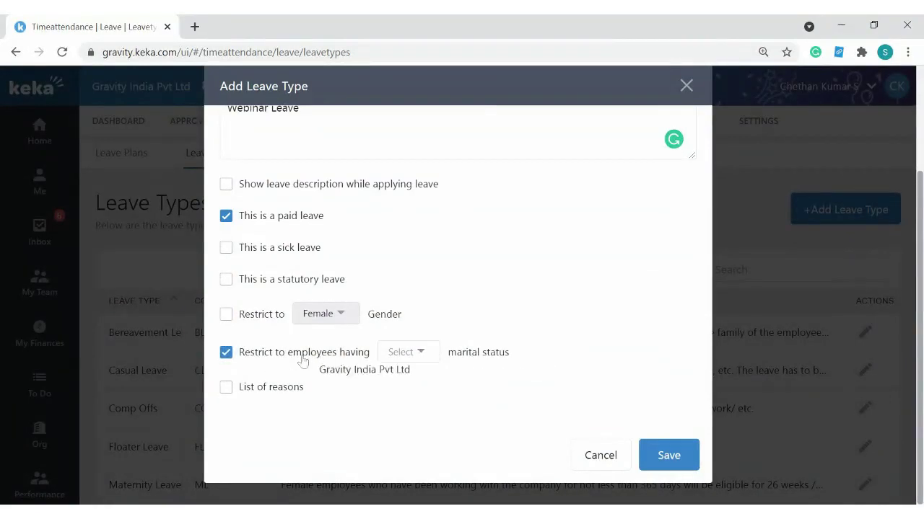
{"action": "left_click", "coordinate": [227, 353]}
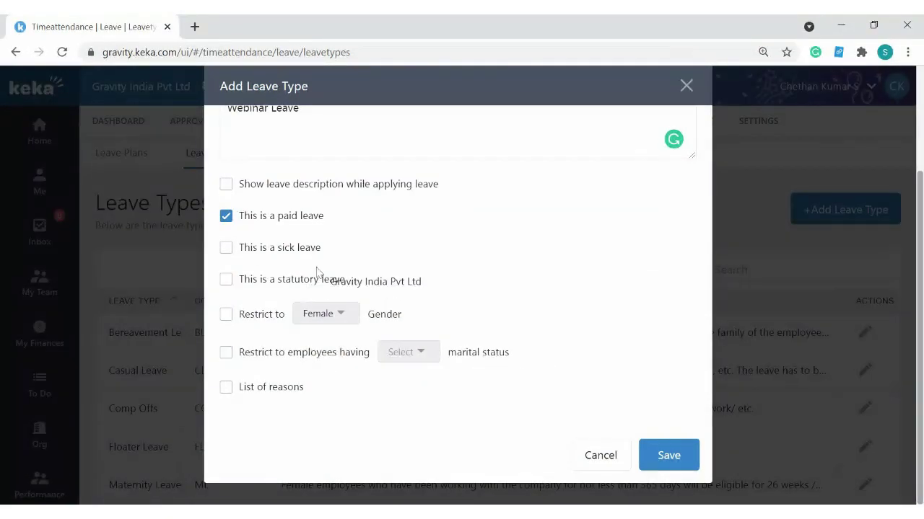
Step: Try out the list of reasons option and its reason entry field, switching the option off again
{"action": "left_click_drag", "start_coordinate": [246, 387], "coordinate": [304, 387]}
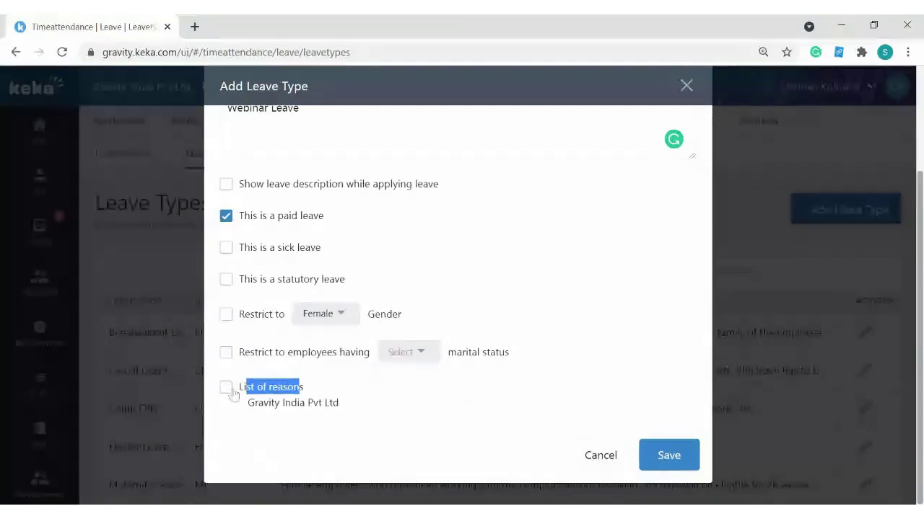
{"action": "left_click", "coordinate": [226, 388]}
{"action": "scroll", "coordinate": [288, 324], "scroll_direction": "down", "scroll_amount": 2}
{"action": "left_click", "coordinate": [315, 381]}
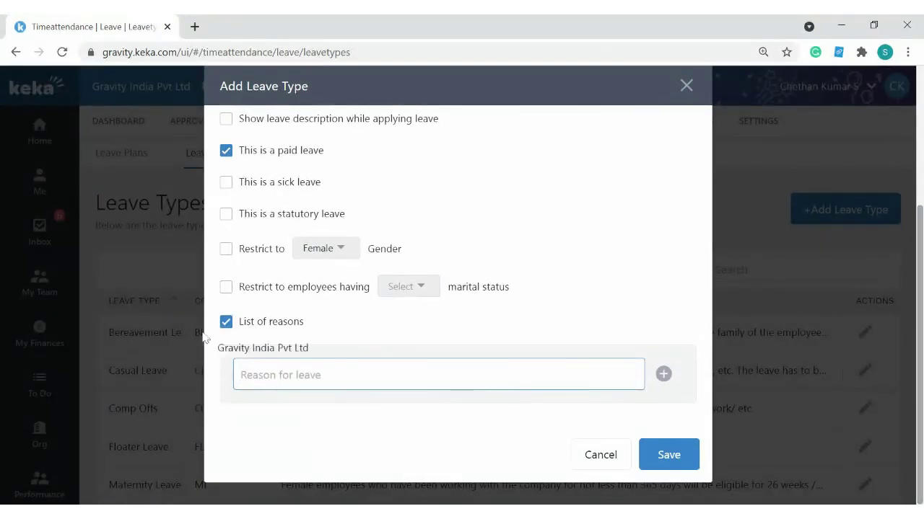
{"action": "left_click", "coordinate": [225, 321]}
{"action": "scroll", "coordinate": [299, 305], "scroll_direction": "up", "scroll_amount": 1}
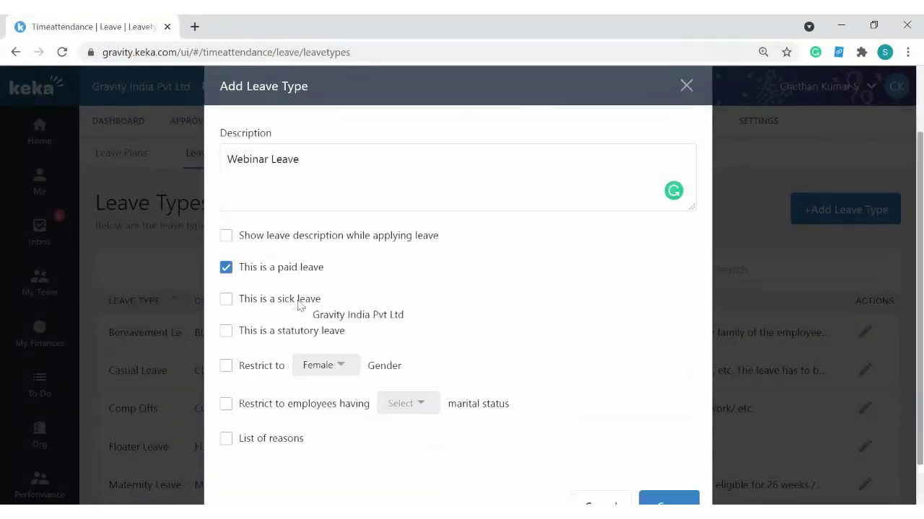
Step: Review the new leave type's name, code, description and remaining options in the form
{"action": "scroll", "coordinate": [301, 306], "scroll_direction": "up", "scroll_amount": 2}
{"action": "left_click", "coordinate": [286, 180]}
{"action": "left_click_drag", "start_coordinate": [237, 180], "coordinate": [300, 181]}
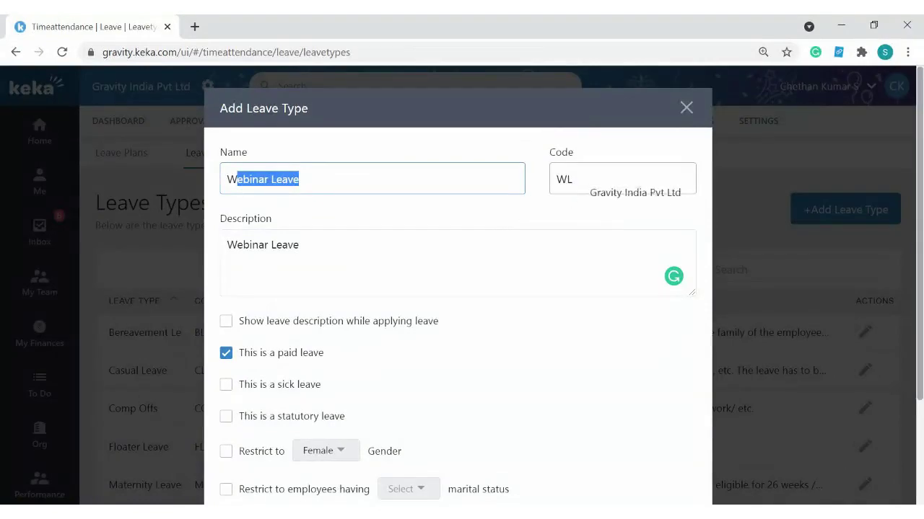
{"action": "scroll", "coordinate": [419, 364], "scroll_direction": "down", "scroll_amount": 2}
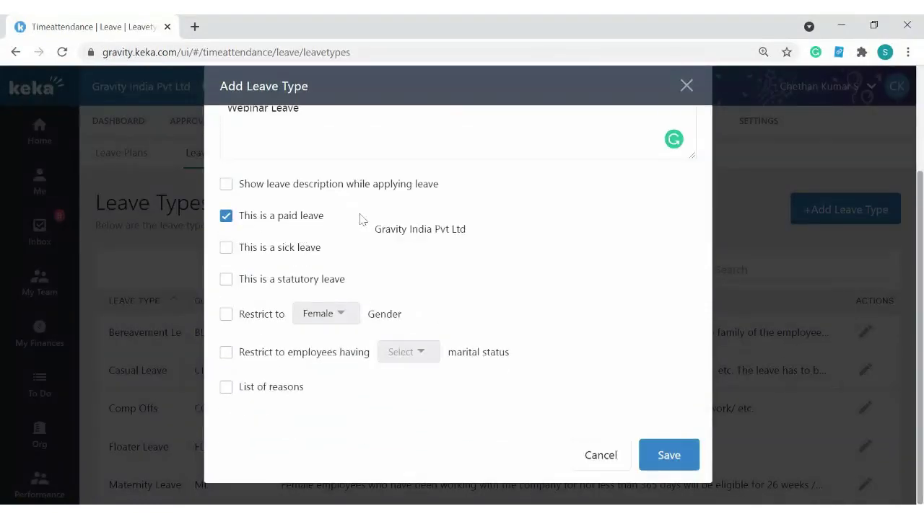
Step: Save the new Webinar Leave type and check its entry in the list of leave types
{"action": "left_click", "coordinate": [683, 460]}
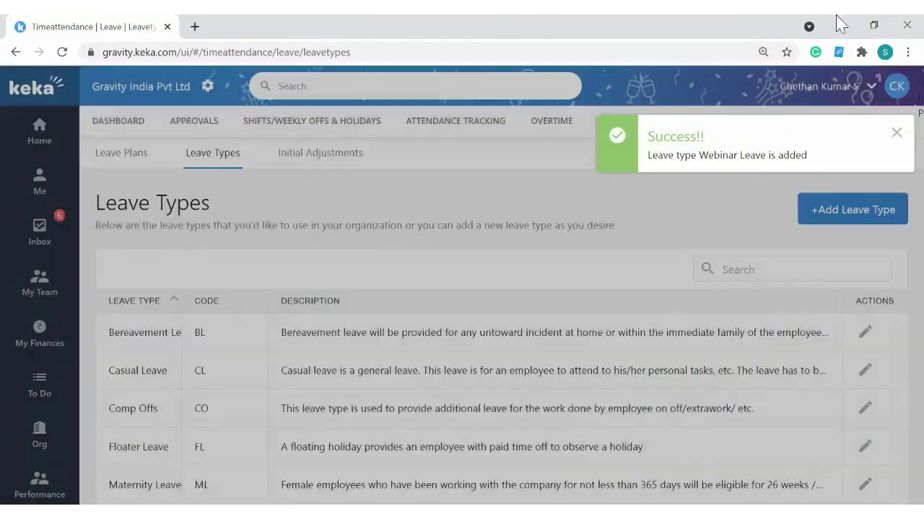
{"action": "scroll", "coordinate": [233, 339], "scroll_direction": "down", "scroll_amount": 4}
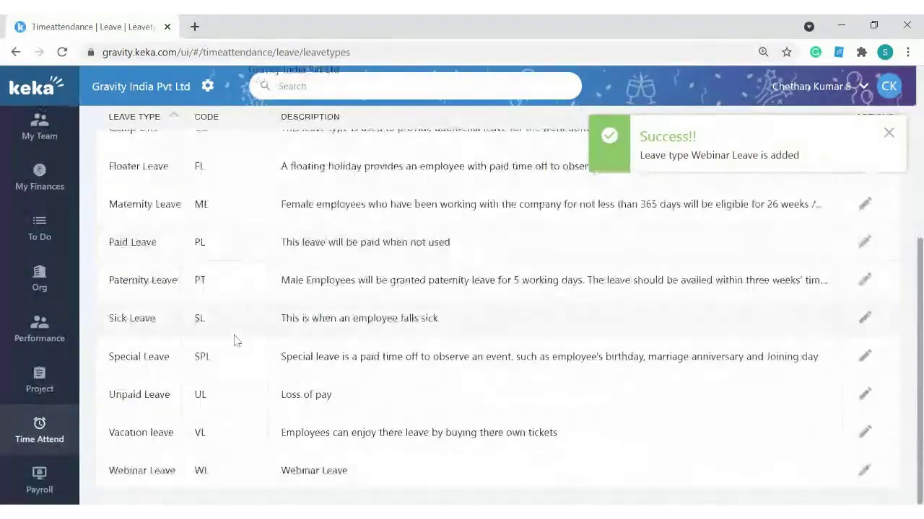
{"action": "scroll", "coordinate": [233, 350], "scroll_direction": "up", "scroll_amount": 5}
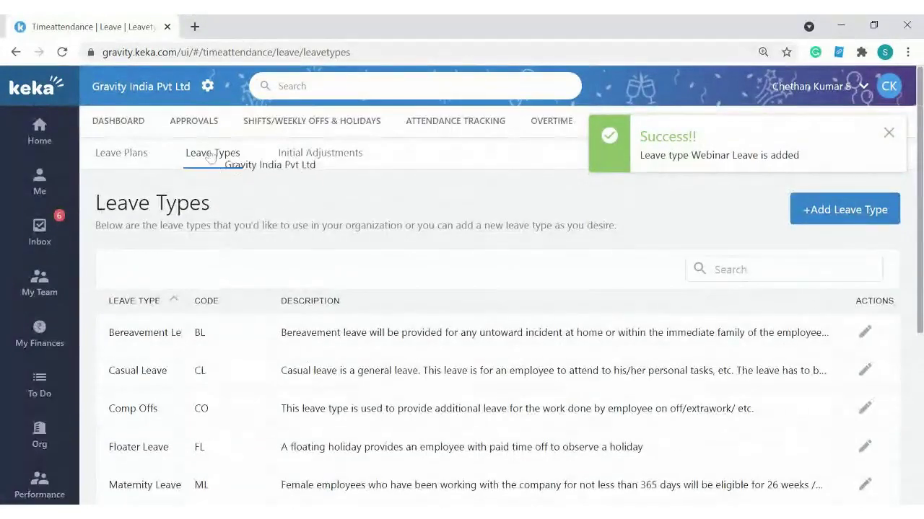
{"action": "scroll", "coordinate": [208, 343], "scroll_direction": "down", "scroll_amount": 2}
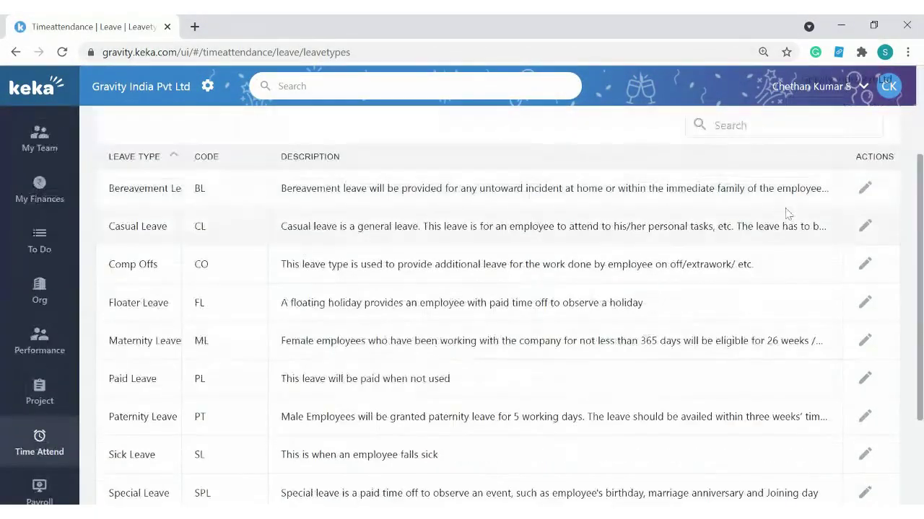
{"action": "scroll", "coordinate": [787, 214], "scroll_direction": "up", "scroll_amount": 1}
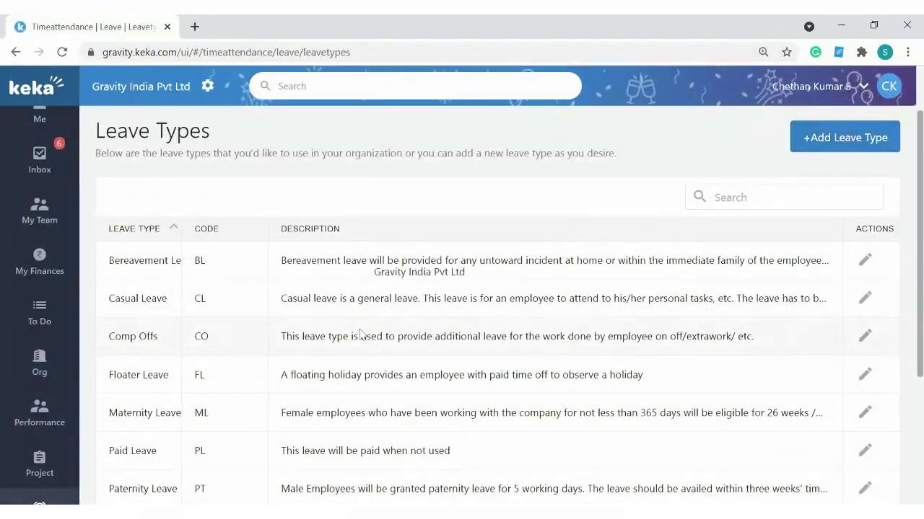
{"action": "scroll", "coordinate": [361, 334], "scroll_direction": "up", "scroll_amount": 1}
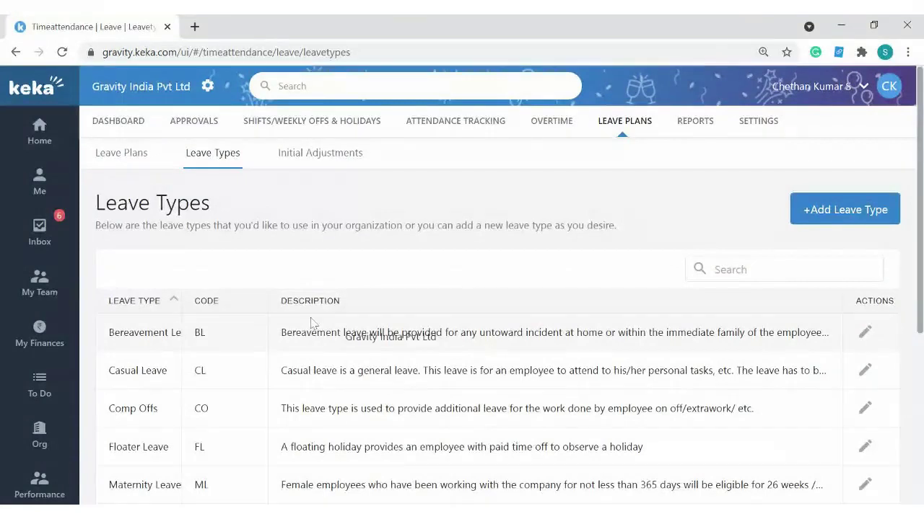
Step: Start adding a new leave plan and name it Webinar Leave Plan
{"action": "left_click", "coordinate": [135, 163]}
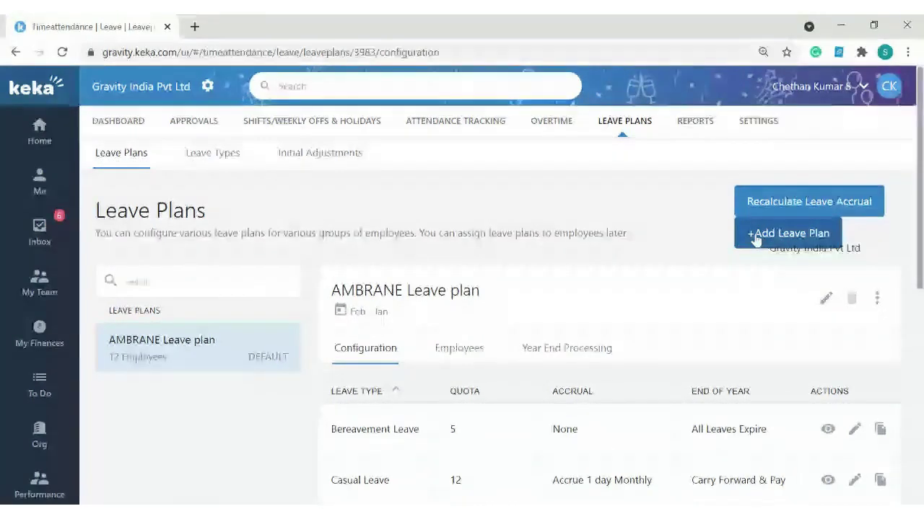
{"action": "left_click", "coordinate": [756, 240]}
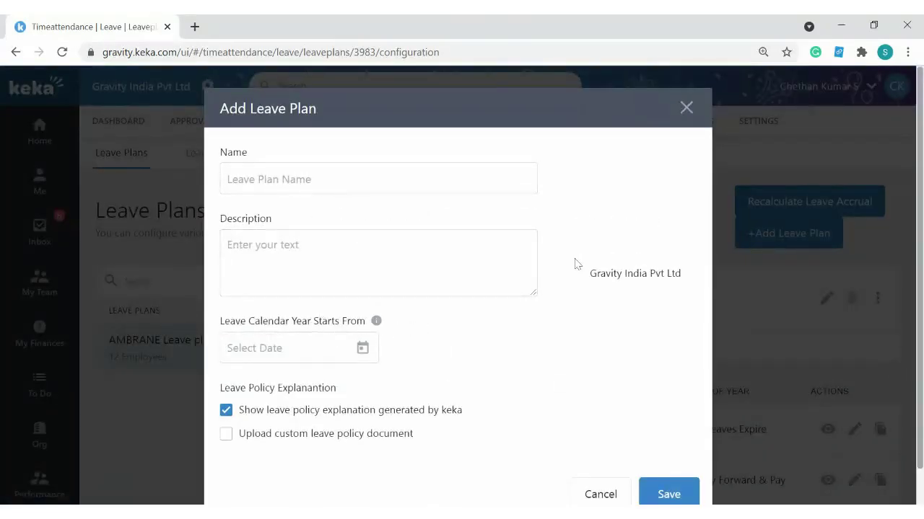
{"action": "left_click", "coordinate": [277, 185]}
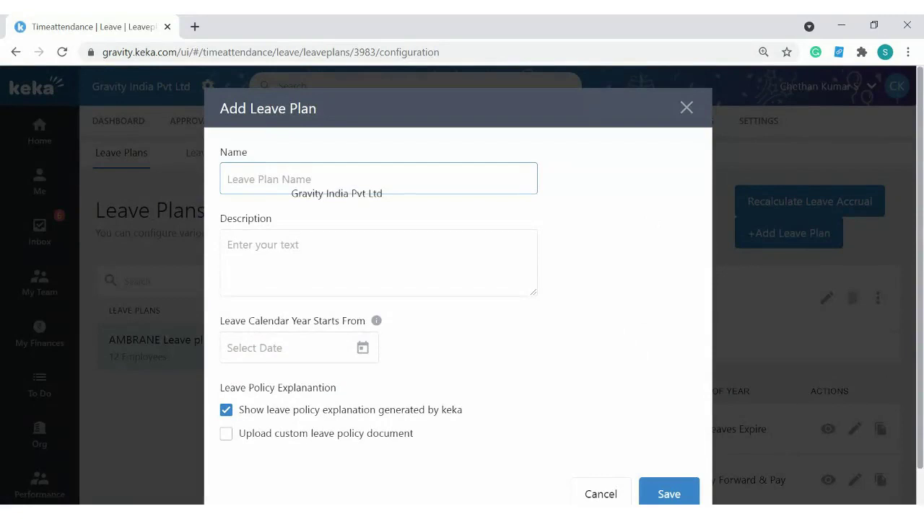
{"action": "type", "text": "Webinar L"}
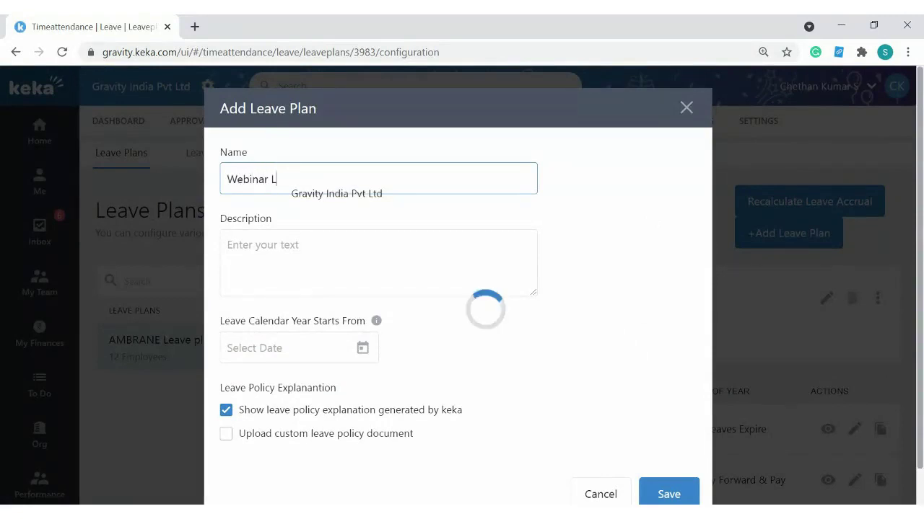
{"action": "type", "text": "eave "}
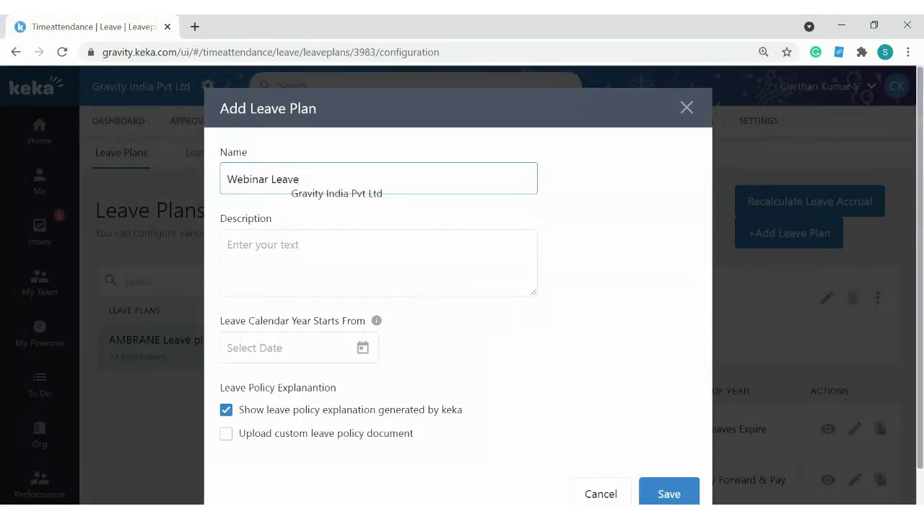
{"action": "type", "text": "Plan"}
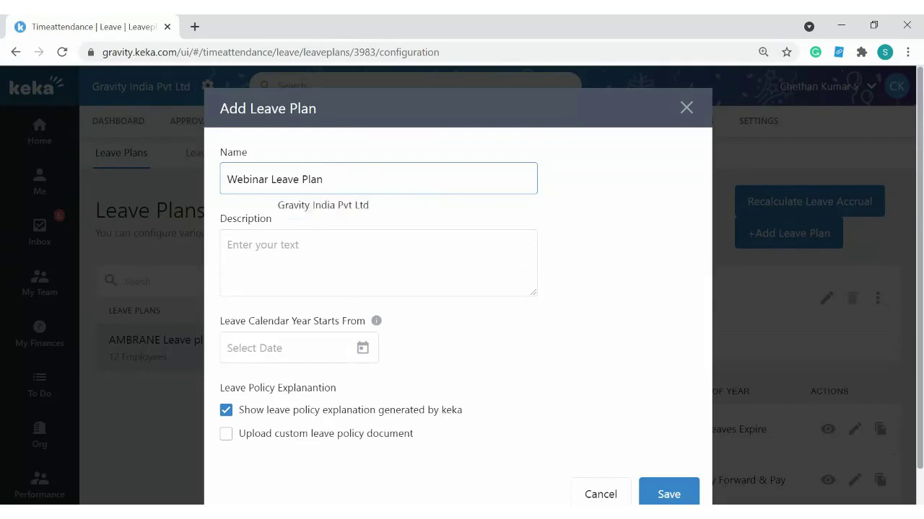
Step: Set the leave plan's calendar year to start from January 2021
{"action": "scroll", "coordinate": [459, 289], "scroll_direction": "down", "scroll_amount": 1}
{"action": "left_click", "coordinate": [324, 309]}
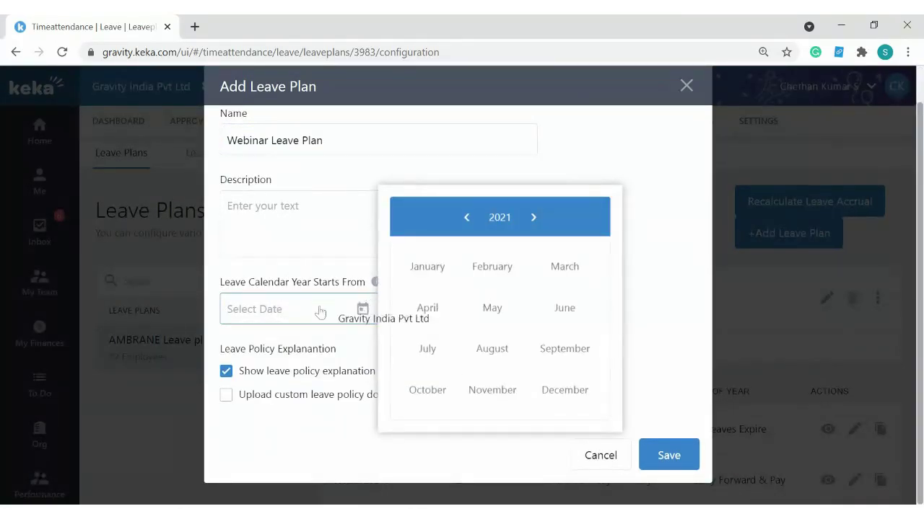
{"action": "left_click", "coordinate": [437, 265]}
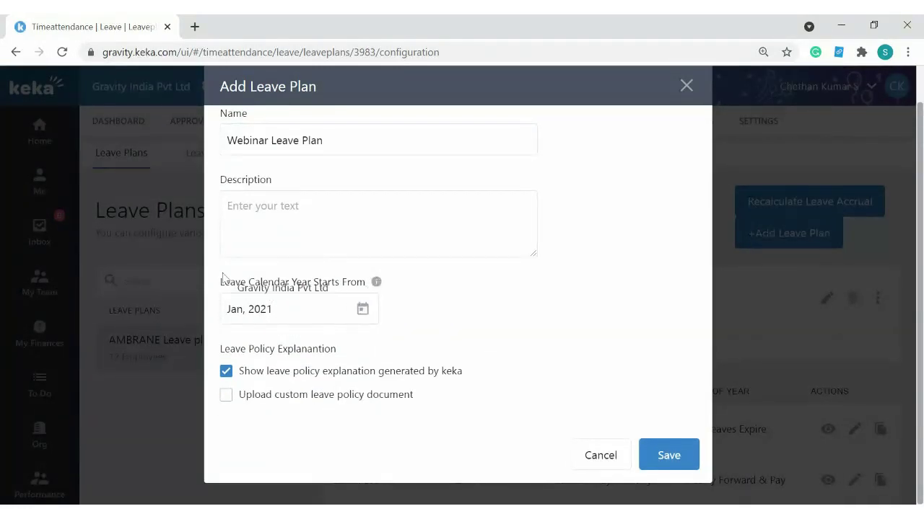
Step: Review the leave policy explanation options and try out uploading a custom leave policy document, switching that option off again
{"action": "left_click_drag", "start_coordinate": [244, 372], "coordinate": [454, 385]}
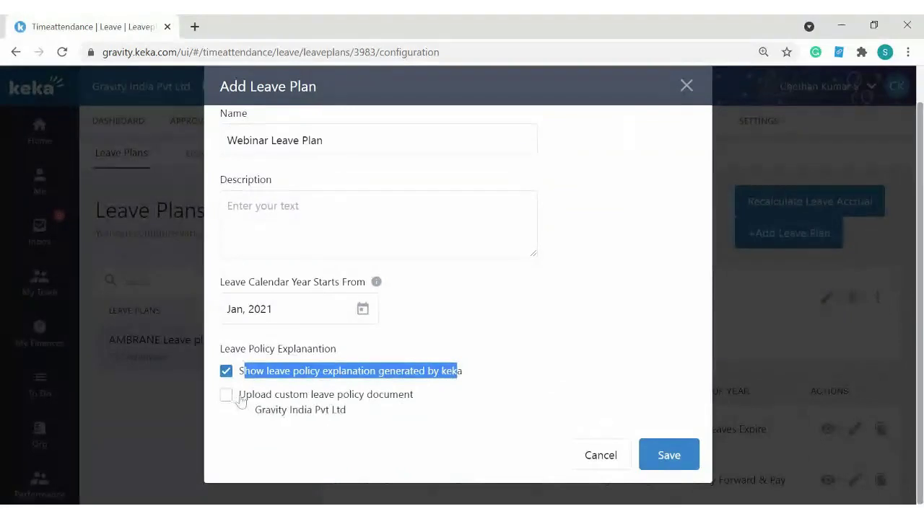
{"action": "left_click_drag", "start_coordinate": [239, 401], "coordinate": [483, 402]}
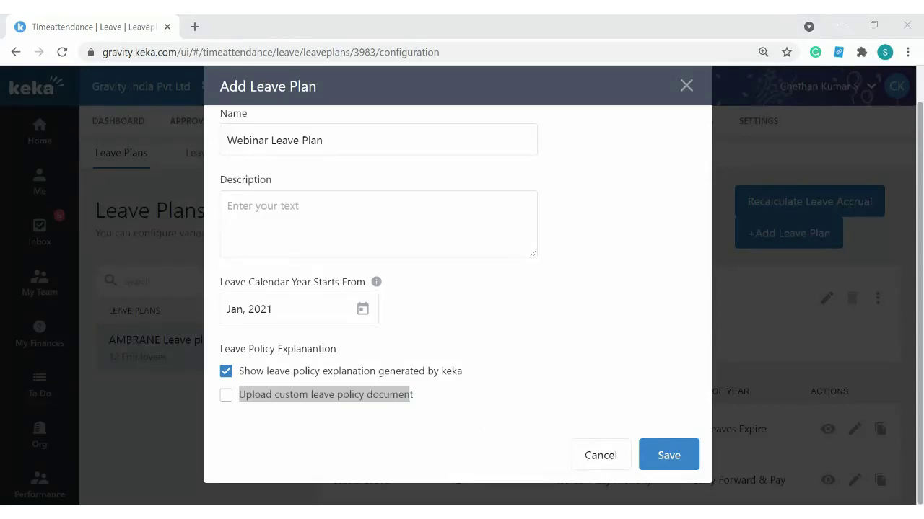
{"action": "left_click", "coordinate": [226, 395]}
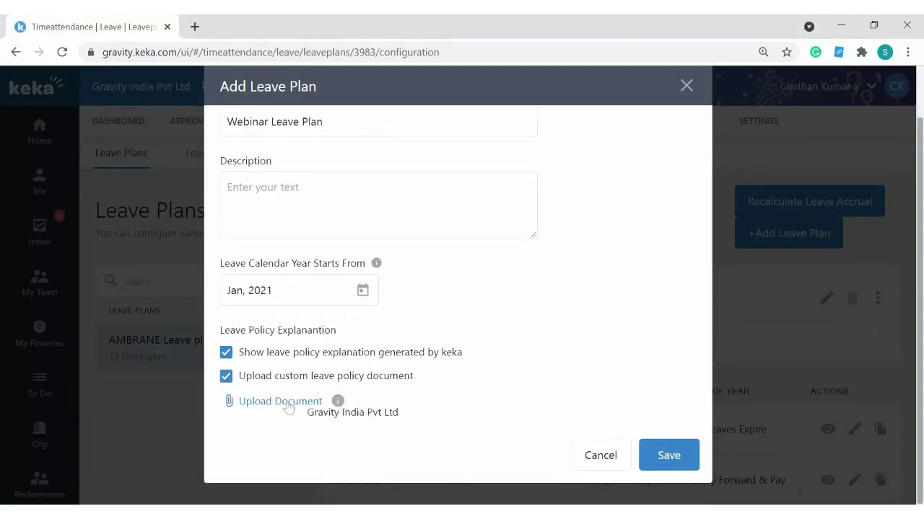
{"action": "left_click", "coordinate": [227, 377]}
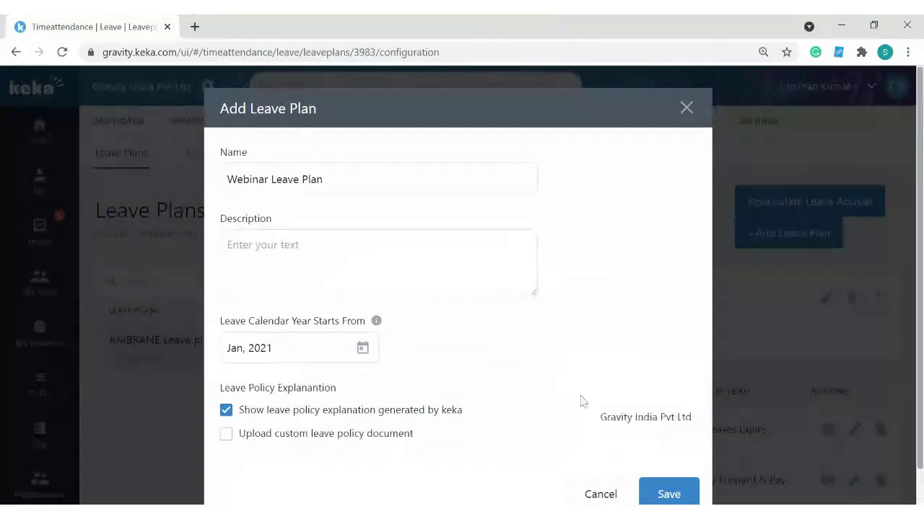
Step: Check the plan name in the form and save the new leave plan
{"action": "left_click", "coordinate": [237, 179]}
{"action": "left_click_drag", "start_coordinate": [237, 179], "coordinate": [343, 181]}
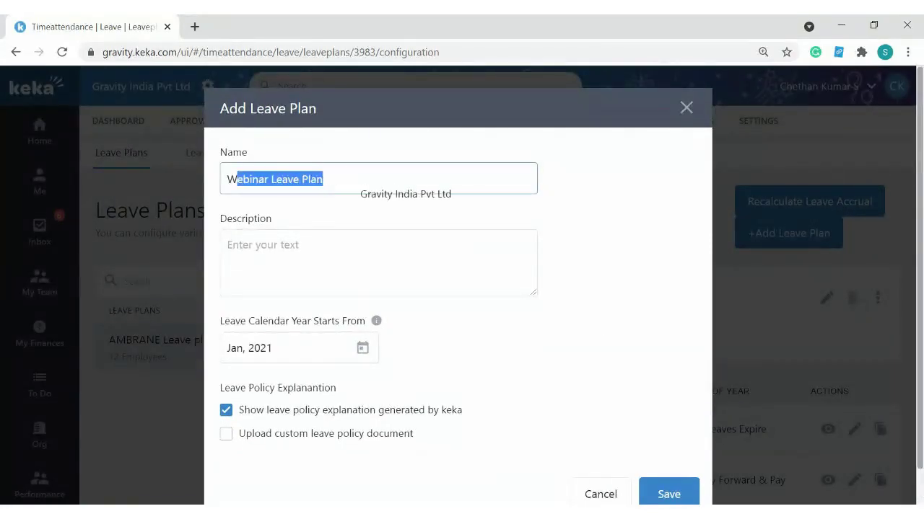
{"action": "left_click", "coordinate": [672, 464]}
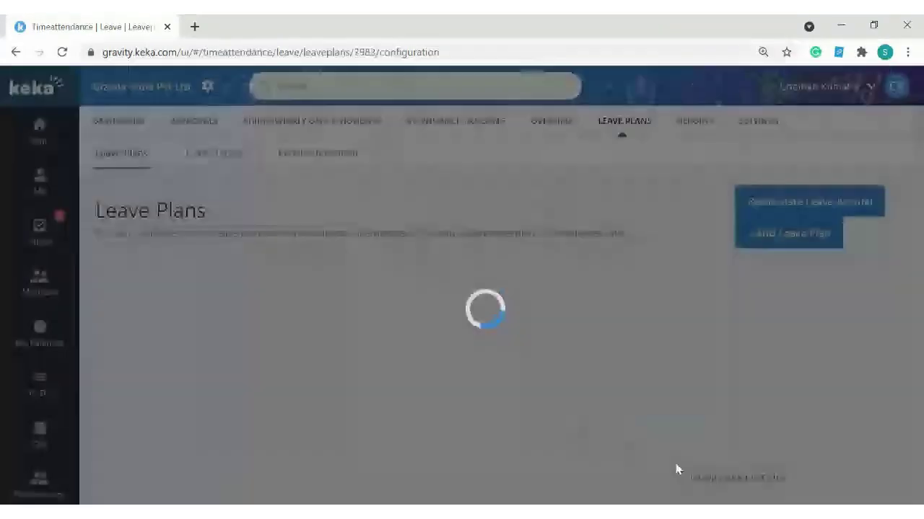
Step: Open the leave type assignment for Webinar Leave Plan and look through the available leave types
{"action": "scroll", "coordinate": [638, 387], "scroll_direction": "down", "scroll_amount": 2}
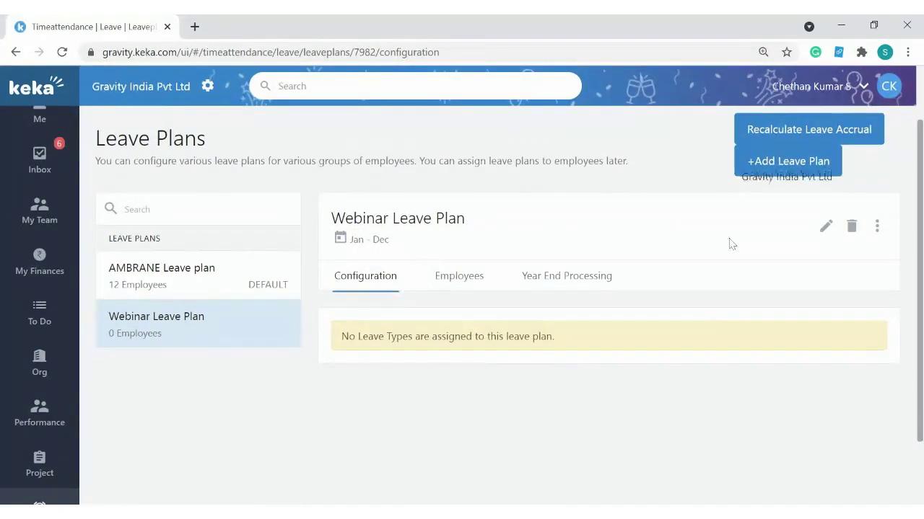
{"action": "left_click", "coordinate": [877, 228]}
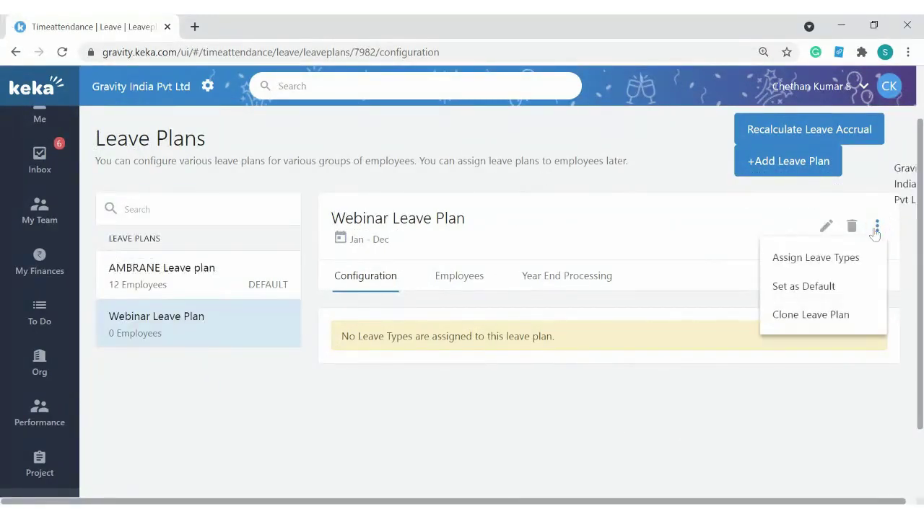
{"action": "left_click", "coordinate": [786, 260]}
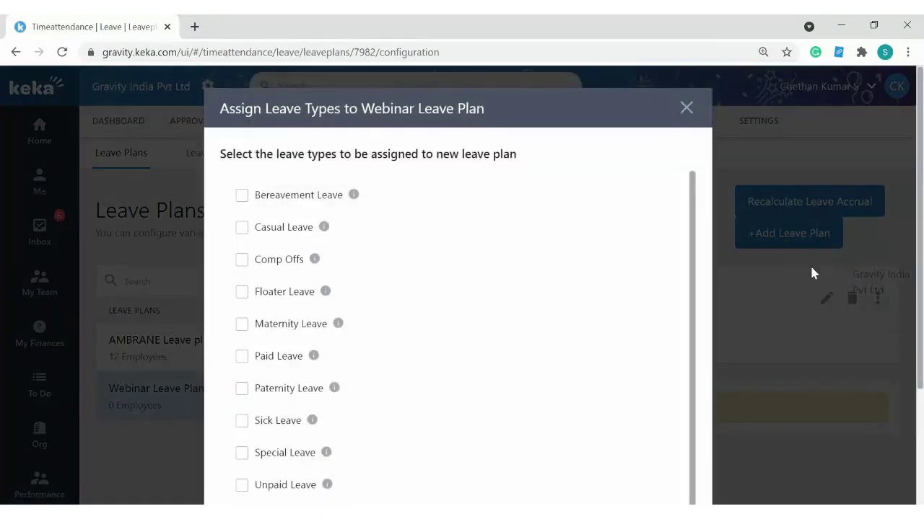
{"action": "scroll", "coordinate": [372, 442], "scroll_direction": "up", "scroll_amount": 1}
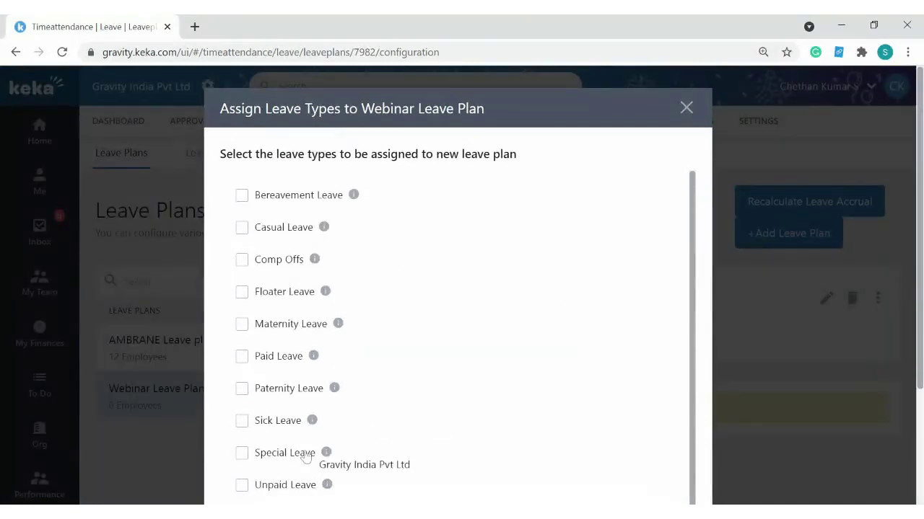
{"action": "scroll", "coordinate": [309, 303], "scroll_direction": "down", "scroll_amount": 1}
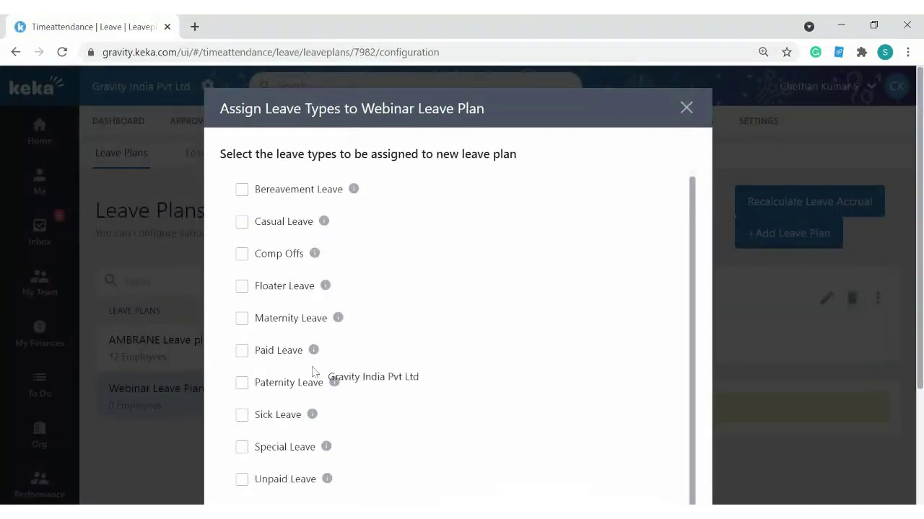
{"action": "scroll", "coordinate": [361, 420], "scroll_direction": "down", "scroll_amount": 2}
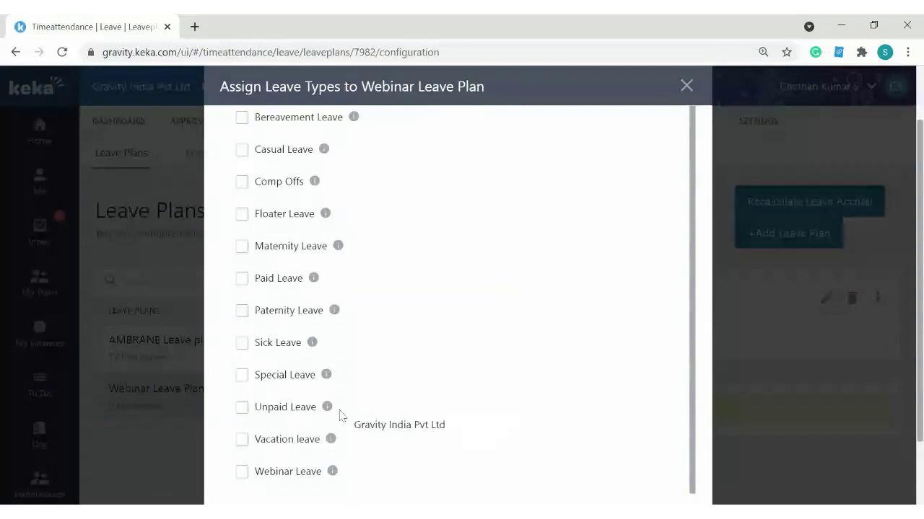
{"action": "scroll", "coordinate": [340, 412], "scroll_direction": "up", "scroll_amount": 1}
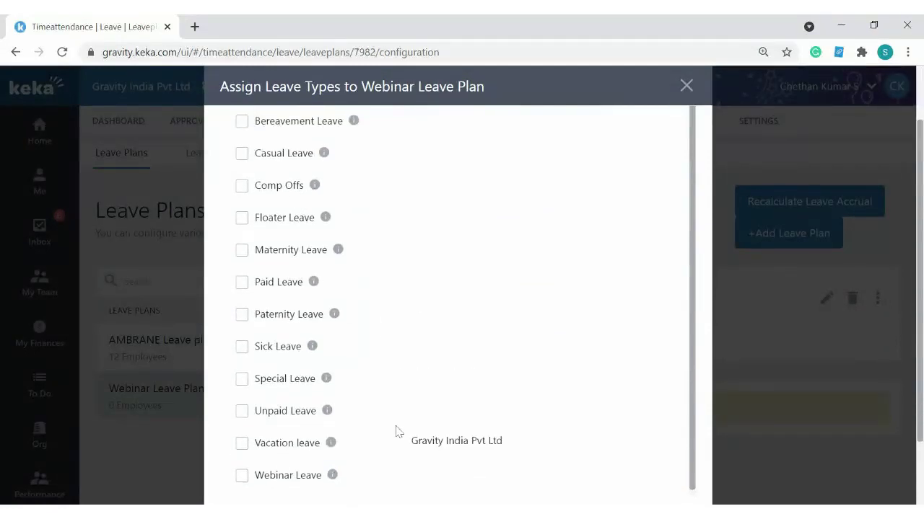
{"action": "scroll", "coordinate": [396, 432], "scroll_direction": "down", "scroll_amount": 1}
Step: Select Webinar, Sick, Maternity, Paternity, Paid, Floater and Bereavement Leave for the Webinar Leave Plan and review the selection
{"action": "left_click", "coordinate": [241, 471]}
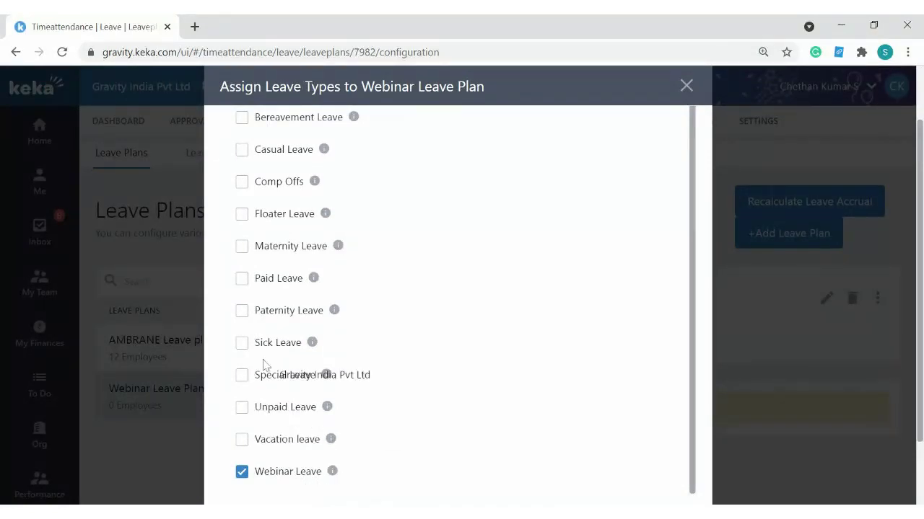
{"action": "left_click", "coordinate": [241, 344]}
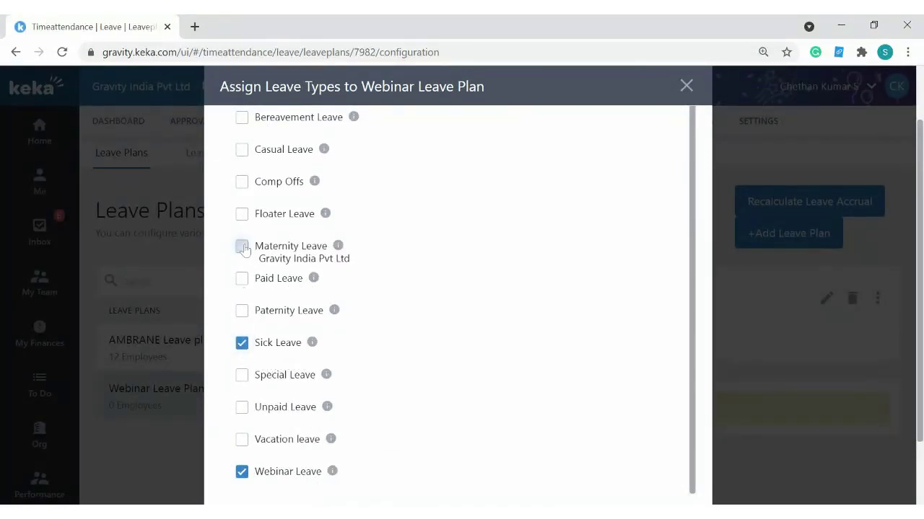
{"action": "left_click", "coordinate": [241, 246]}
{"action": "left_click", "coordinate": [242, 310]}
{"action": "left_click", "coordinate": [242, 279]}
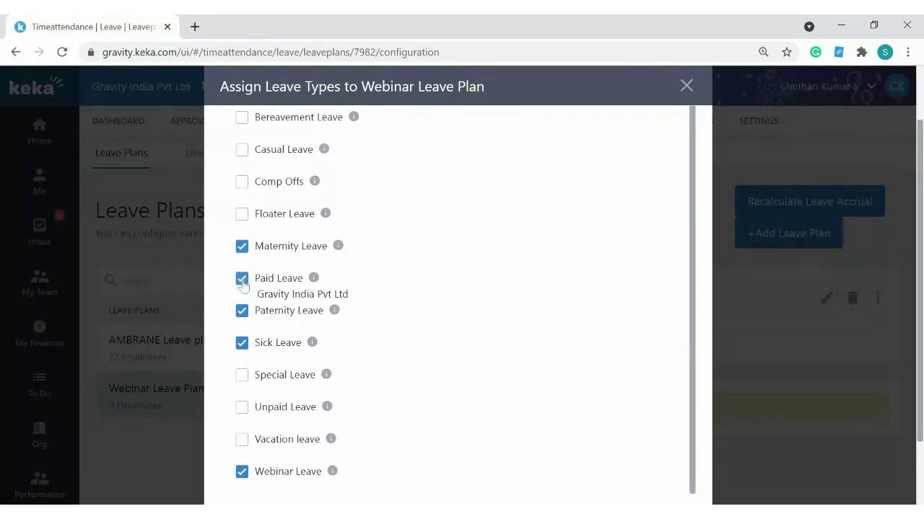
{"action": "scroll", "coordinate": [244, 283], "scroll_direction": "up", "scroll_amount": 1}
{"action": "left_click", "coordinate": [242, 220]}
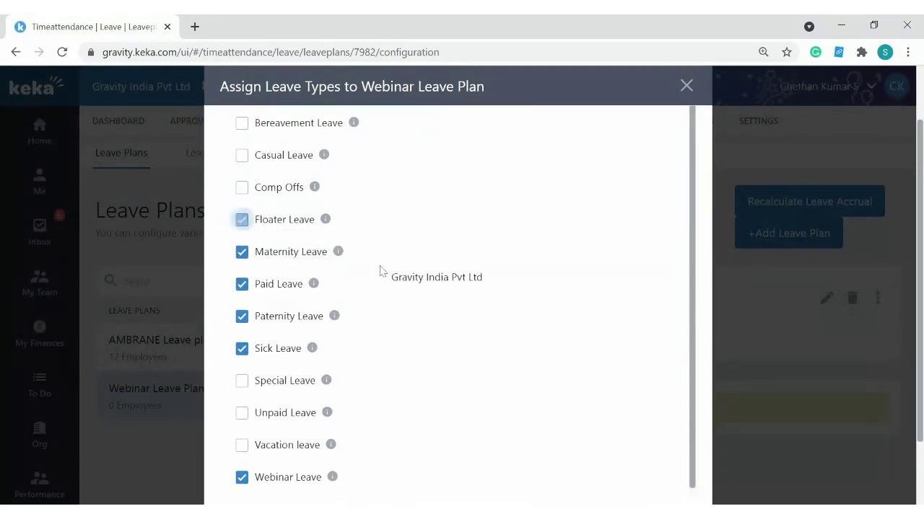
{"action": "scroll", "coordinate": [244, 216], "scroll_direction": "up", "scroll_amount": 2}
{"action": "left_click", "coordinate": [242, 197]}
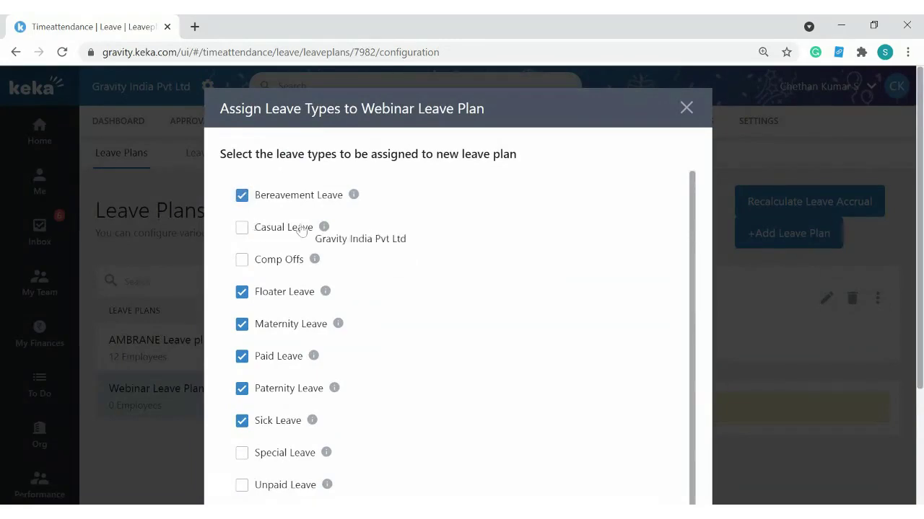
{"action": "scroll", "coordinate": [426, 336], "scroll_direction": "down", "scroll_amount": 3}
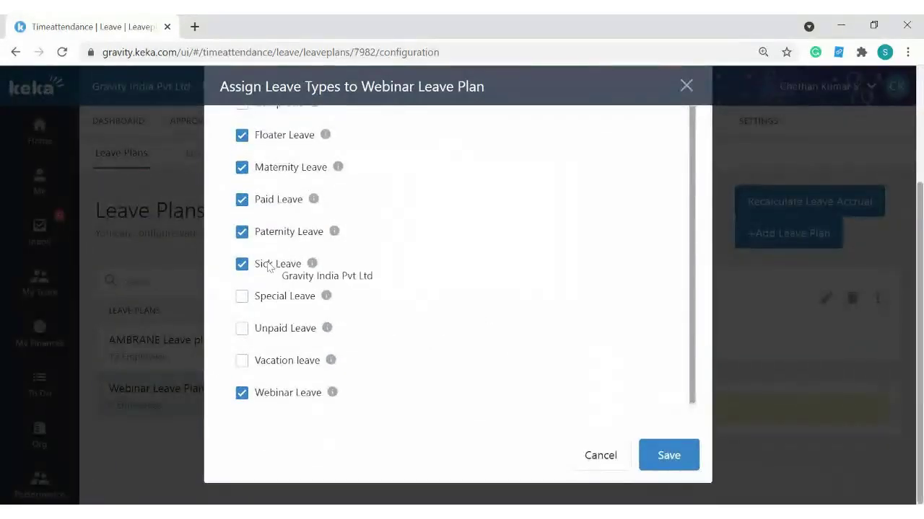
{"action": "scroll", "coordinate": [377, 301], "scroll_direction": "up", "scroll_amount": 5}
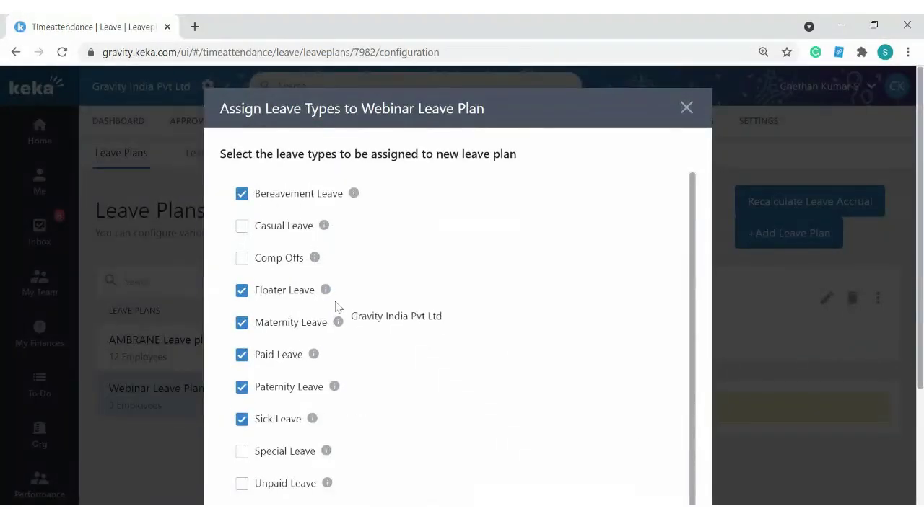
{"action": "scroll", "coordinate": [334, 325], "scroll_direction": "down", "scroll_amount": 5}
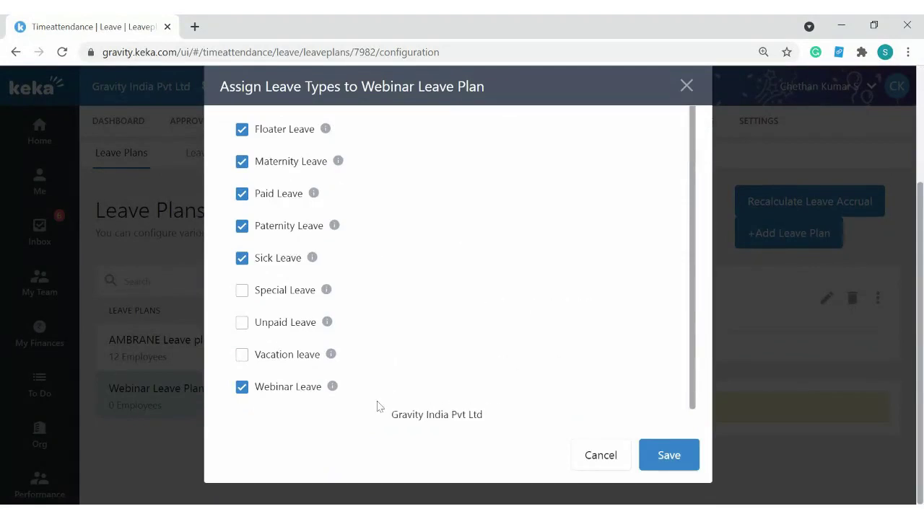
Step: Save the selected leave types to the Webinar Leave Plan and look through the assigned types in its configuration
{"action": "left_click", "coordinate": [669, 459]}
{"action": "scroll", "coordinate": [396, 385], "scroll_direction": "down", "scroll_amount": 3}
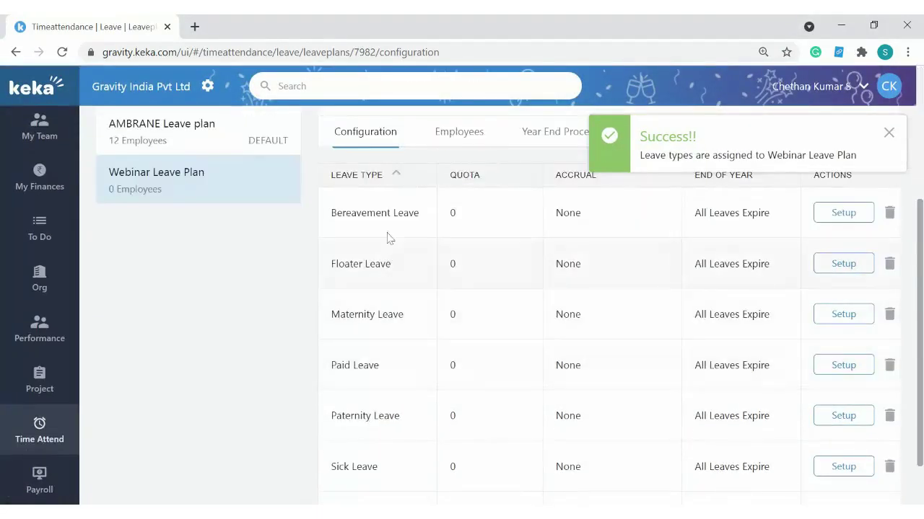
{"action": "scroll", "coordinate": [400, 261], "scroll_direction": "down", "scroll_amount": 1}
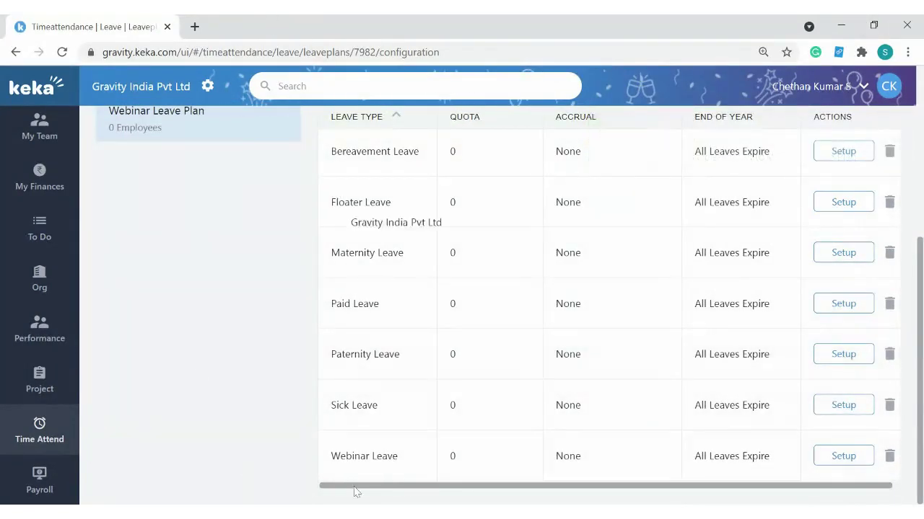
{"action": "scroll", "coordinate": [337, 322], "scroll_direction": "up", "scroll_amount": 1}
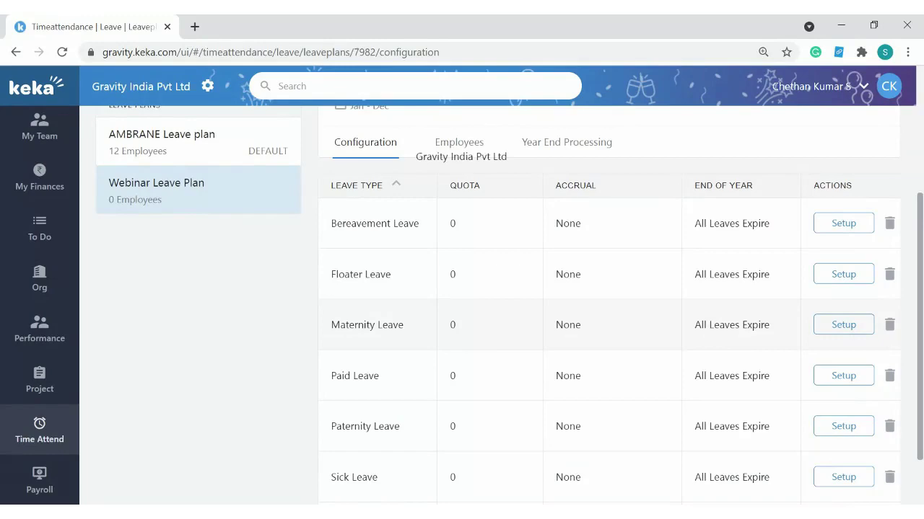
Step: Open the Paid Leave setup in the Webinar Leave Plan and limit its annual quota to 24 days per year
{"action": "left_click", "coordinate": [841, 383]}
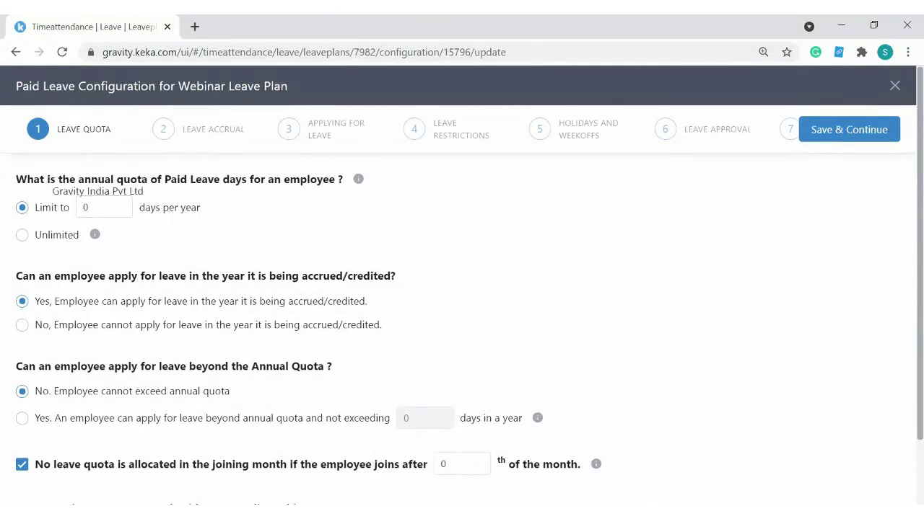
{"action": "left_click_drag", "start_coordinate": [27, 179], "coordinate": [264, 200]}
{"action": "left_click", "coordinate": [91, 207]}
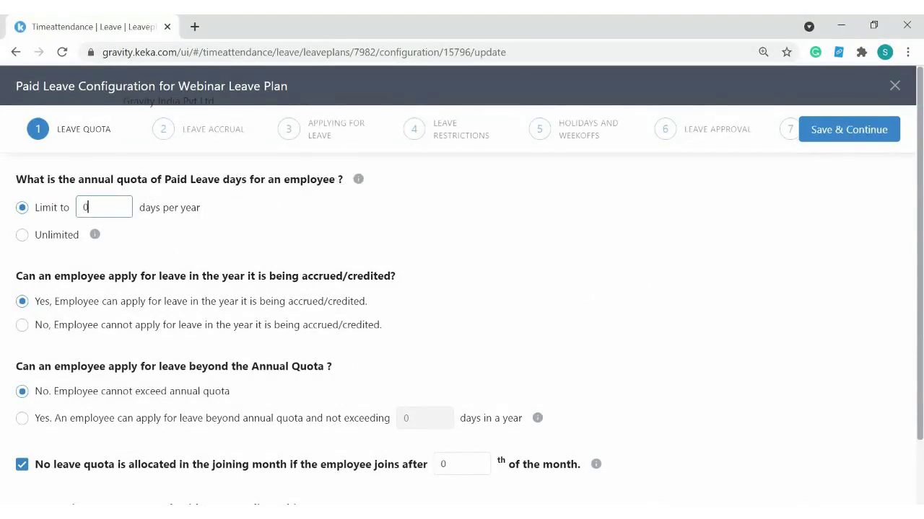
{"action": "left_click_drag", "start_coordinate": [16, 86], "coordinate": [75, 86]}
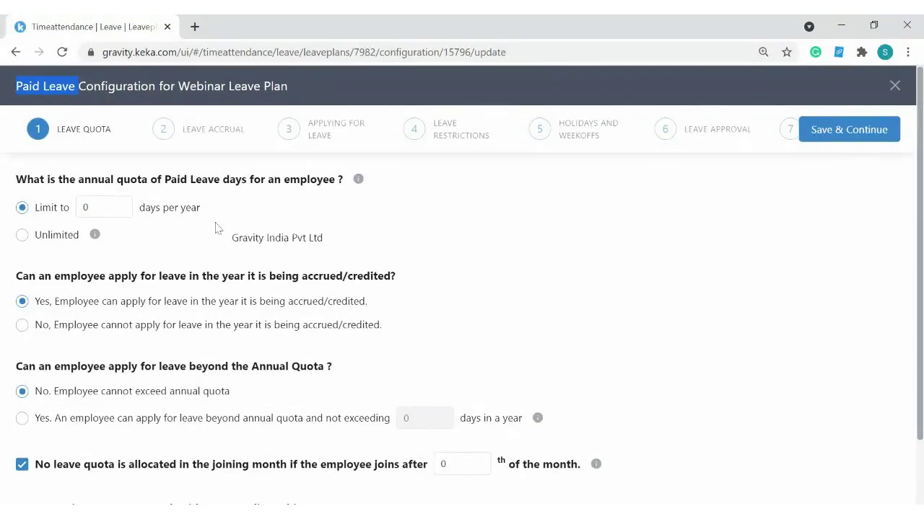
{"action": "left_click", "coordinate": [101, 207]}
{"action": "key", "text": "BackSpace"}
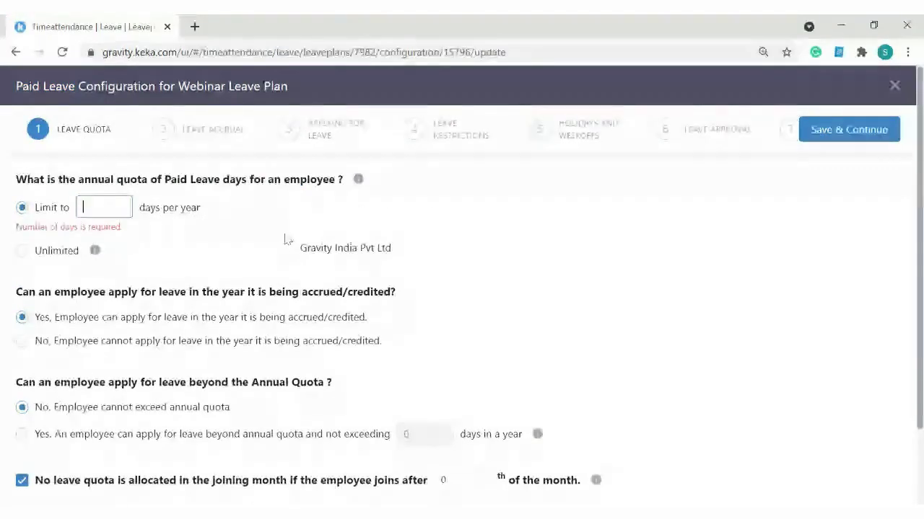
{"action": "type", "text": "24"}
{"action": "left_click", "coordinate": [287, 239]}
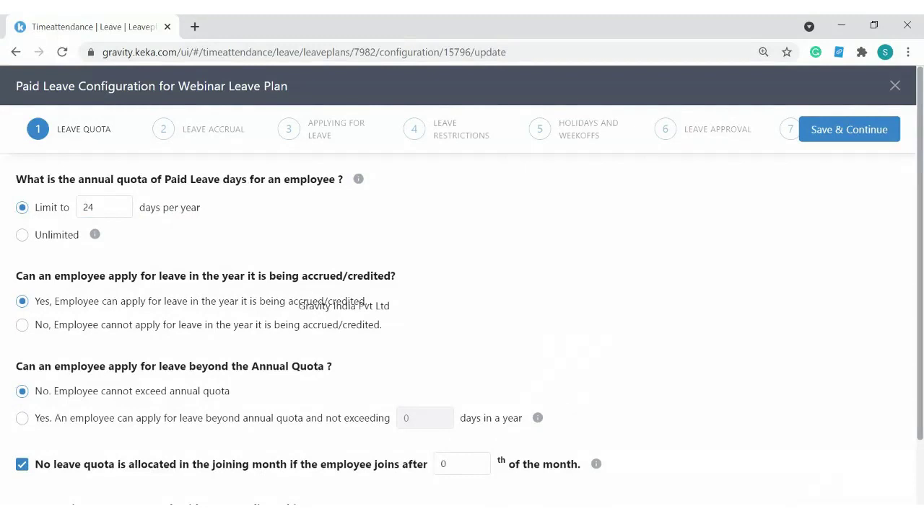
Step: Review whether employees can apply for leave in the year it is accrued, trying the No option and switching back to Yes
{"action": "left_click_drag", "start_coordinate": [23, 275], "coordinate": [395, 277]}
{"action": "scroll", "coordinate": [288, 310], "scroll_direction": "down", "scroll_amount": 1}
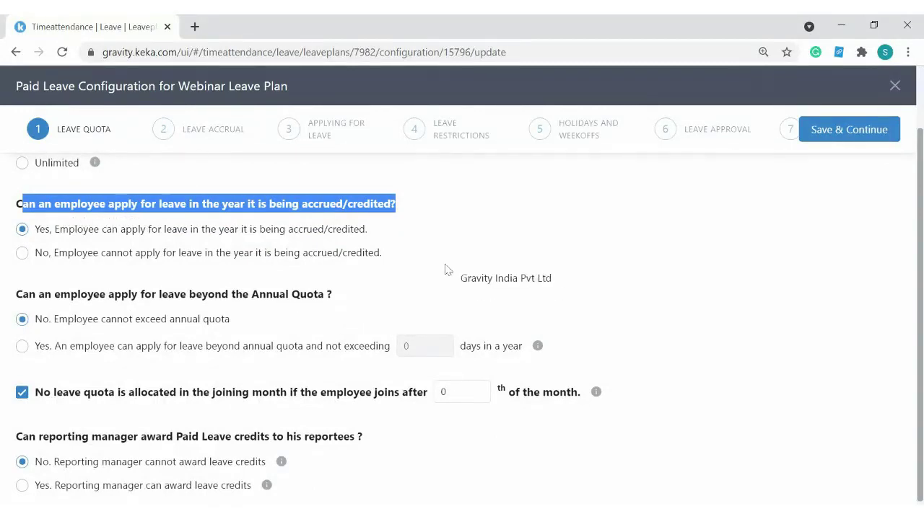
{"action": "left_click", "coordinate": [446, 267]}
{"action": "left_click_drag", "start_coordinate": [93, 204], "coordinate": [380, 252]}
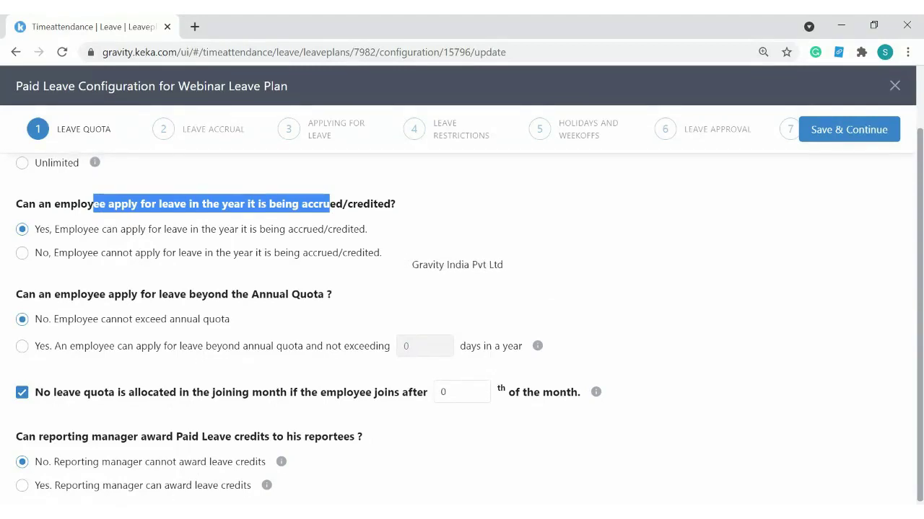
{"action": "scroll", "coordinate": [383, 252], "scroll_direction": "up", "scroll_amount": 1}
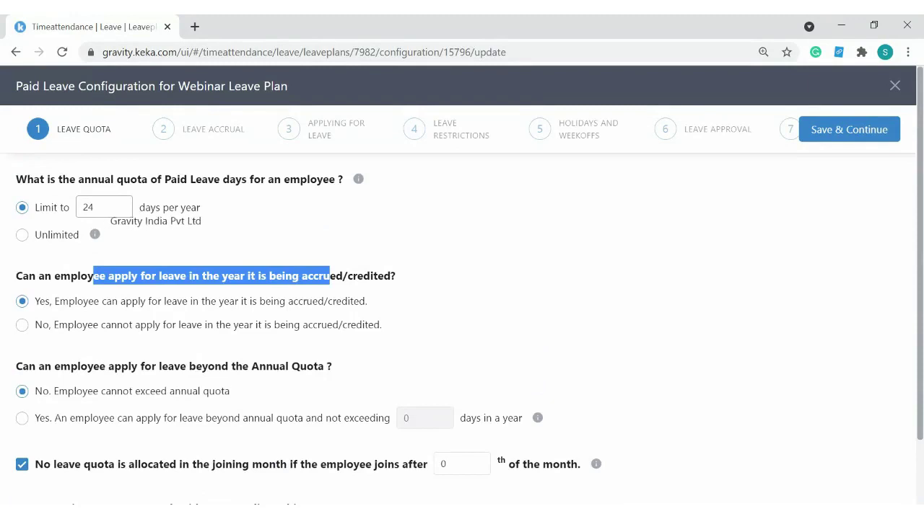
{"action": "left_click", "coordinate": [96, 210]}
{"action": "double_click", "coordinate": [96, 209]}
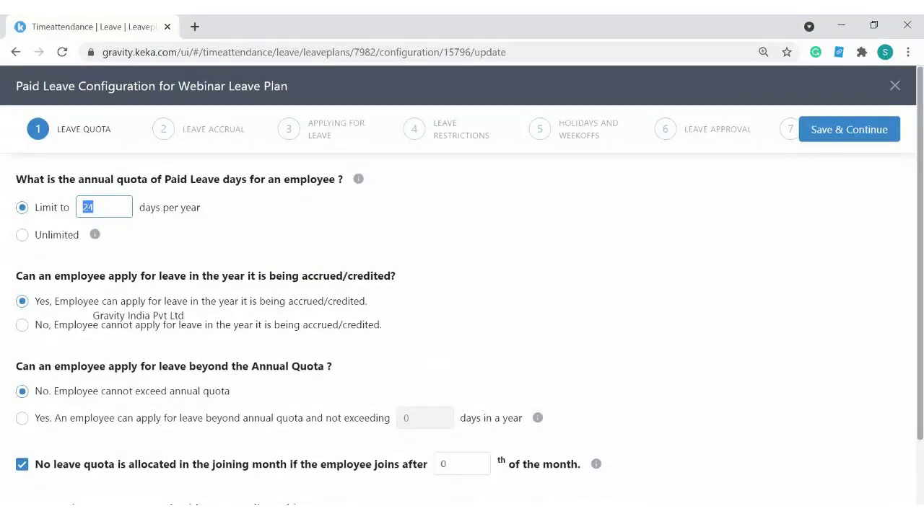
{"action": "left_click_drag", "start_coordinate": [54, 325], "coordinate": [349, 338]}
{"action": "left_click", "coordinate": [88, 325]}
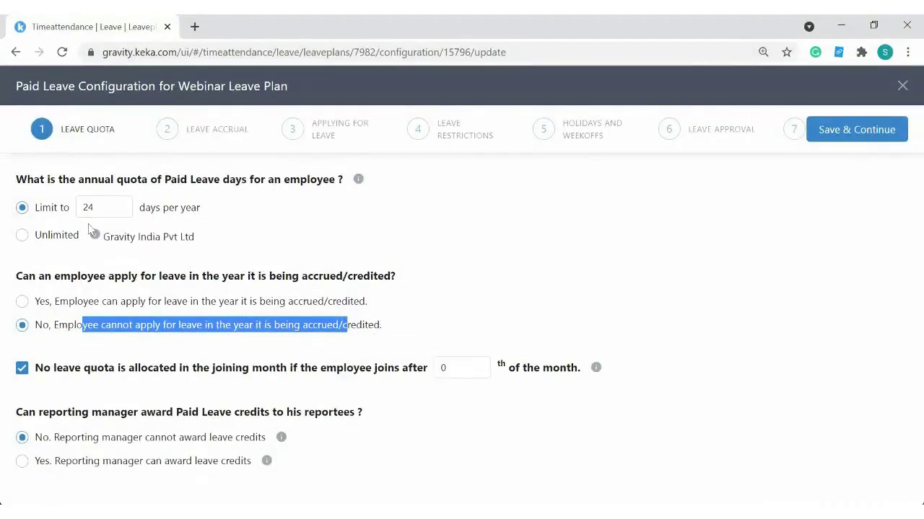
{"action": "left_click", "coordinate": [44, 305]}
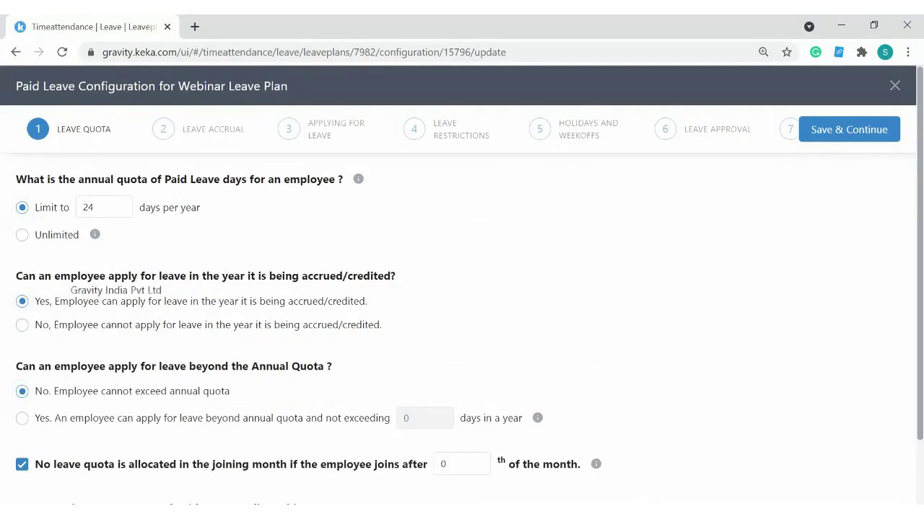
{"action": "left_click_drag", "start_coordinate": [123, 211], "coordinate": [82, 210]}
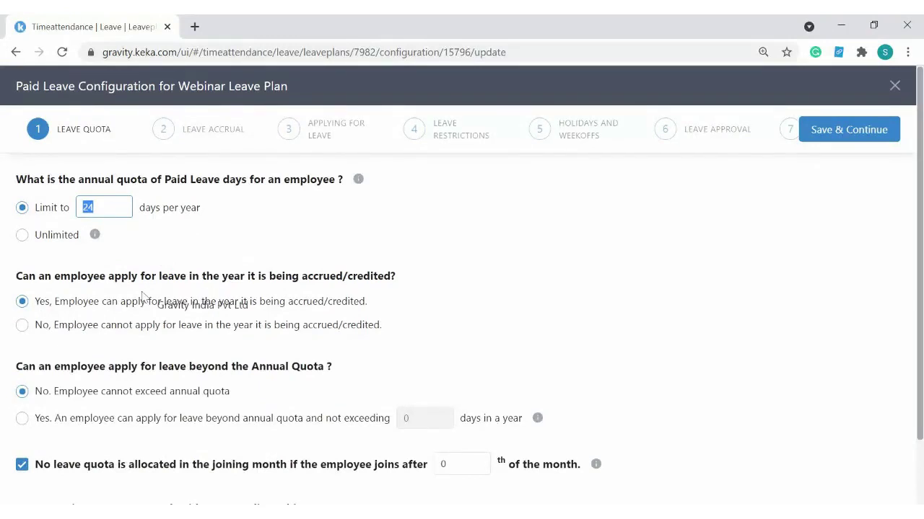
Step: Try allowing Paid Leave beyond the annual quota by up to 6 days a year, then restore the option that employees cannot exceed it
{"action": "scroll", "coordinate": [217, 321], "scroll_direction": "down", "scroll_amount": 1}
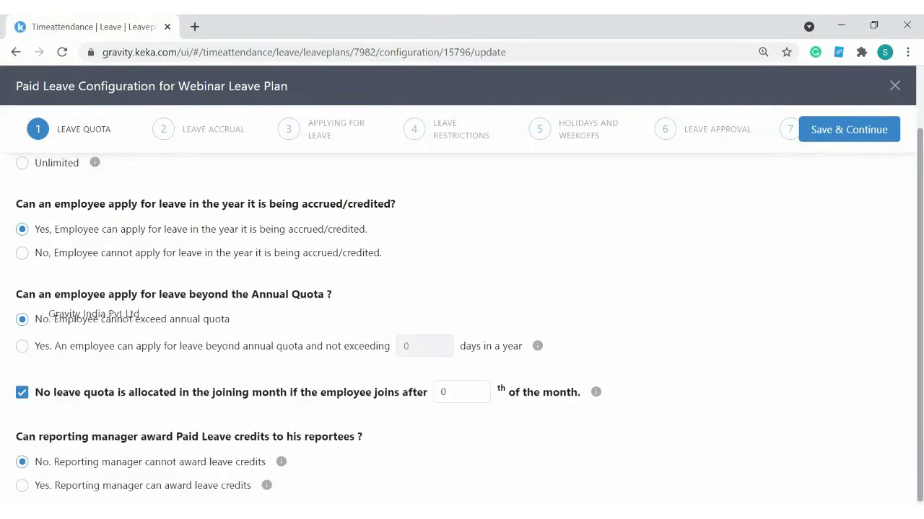
{"action": "left_click_drag", "start_coordinate": [29, 306], "coordinate": [273, 314]}
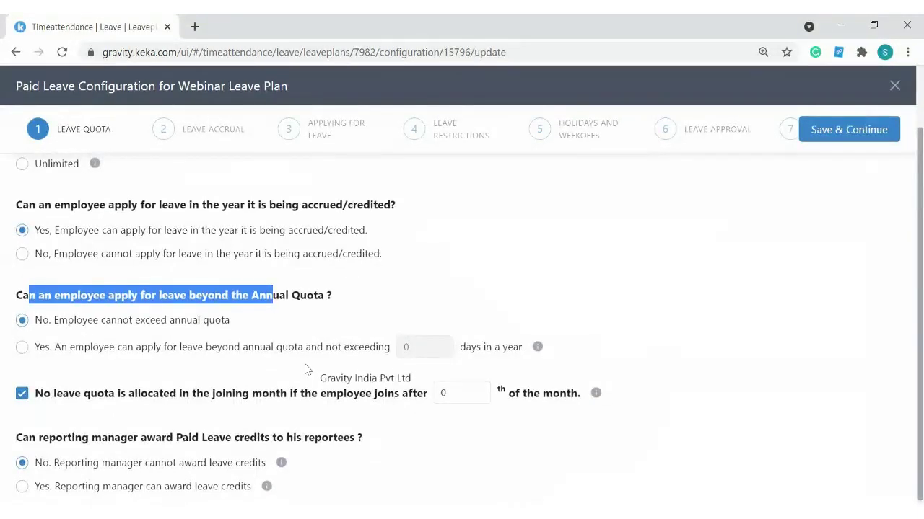
{"action": "scroll", "coordinate": [304, 369], "scroll_direction": "up", "scroll_amount": 1}
{"action": "double_click", "coordinate": [85, 208]}
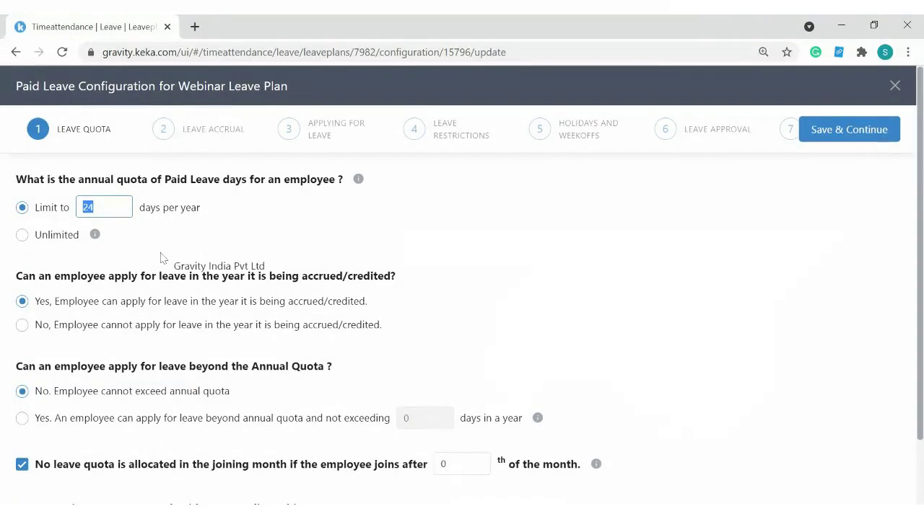
{"action": "scroll", "coordinate": [162, 258], "scroll_direction": "down", "scroll_amount": 1}
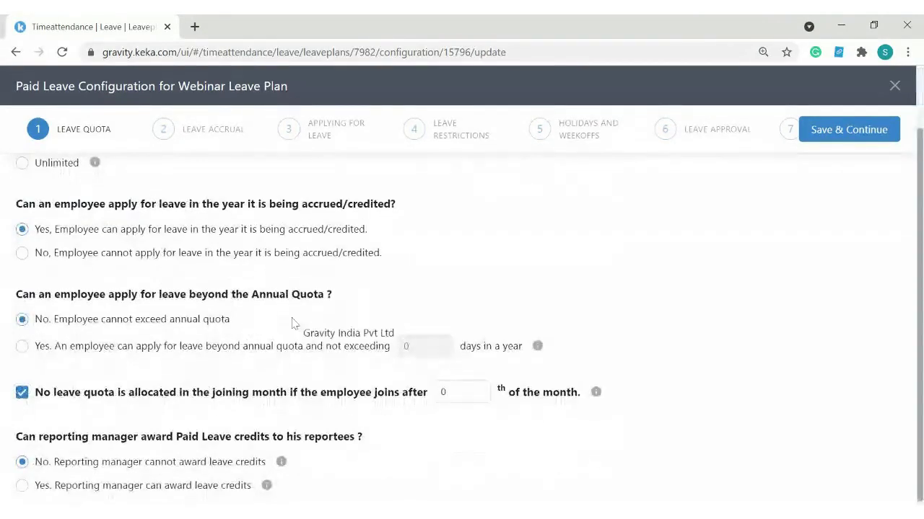
{"action": "left_click_drag", "start_coordinate": [87, 320], "coordinate": [228, 328]}
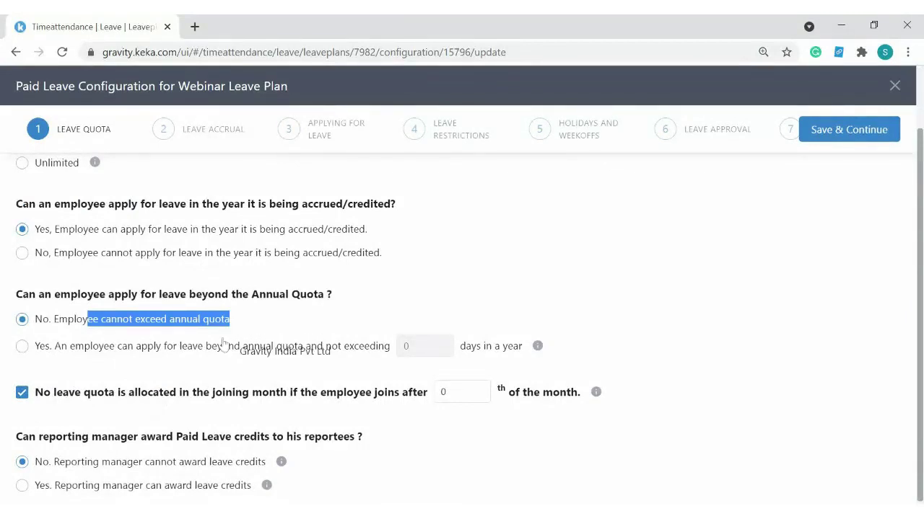
{"action": "left_click", "coordinate": [86, 353]}
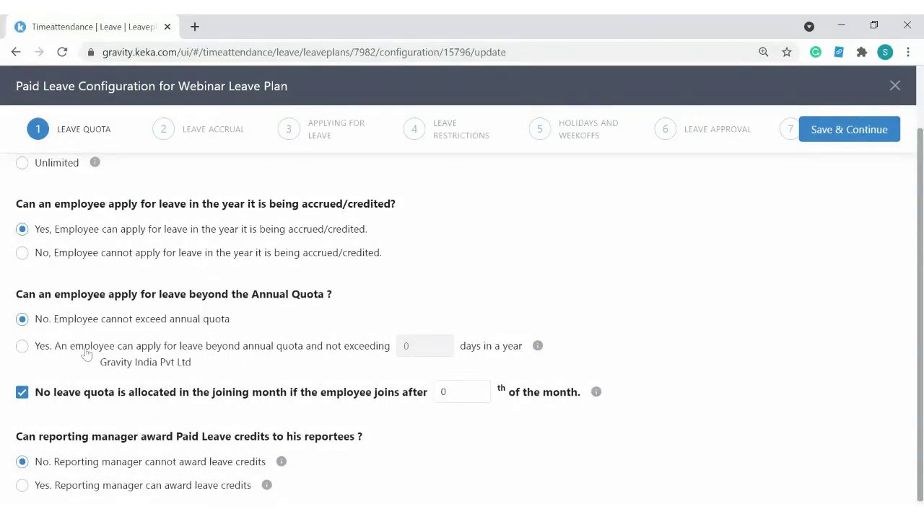
{"action": "left_click", "coordinate": [86, 354]}
{"action": "key", "text": "BackSpace"}
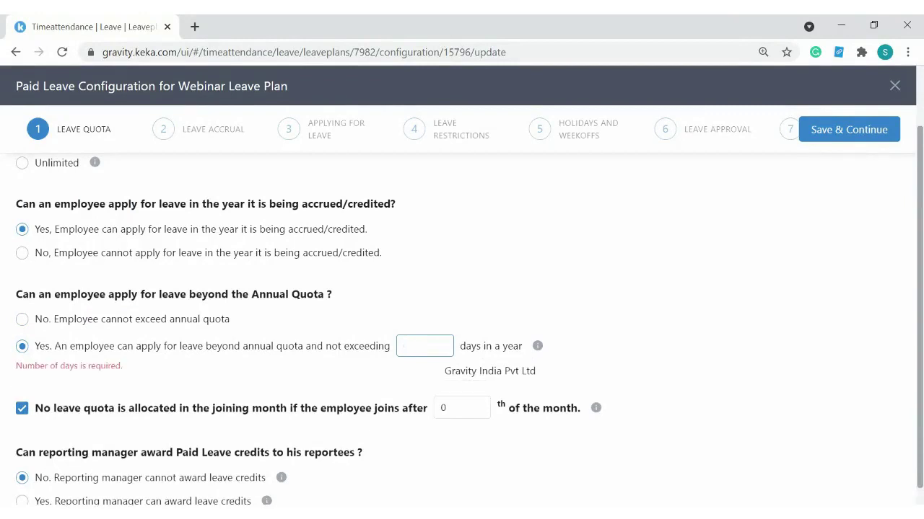
{"action": "type", "text": "6"}
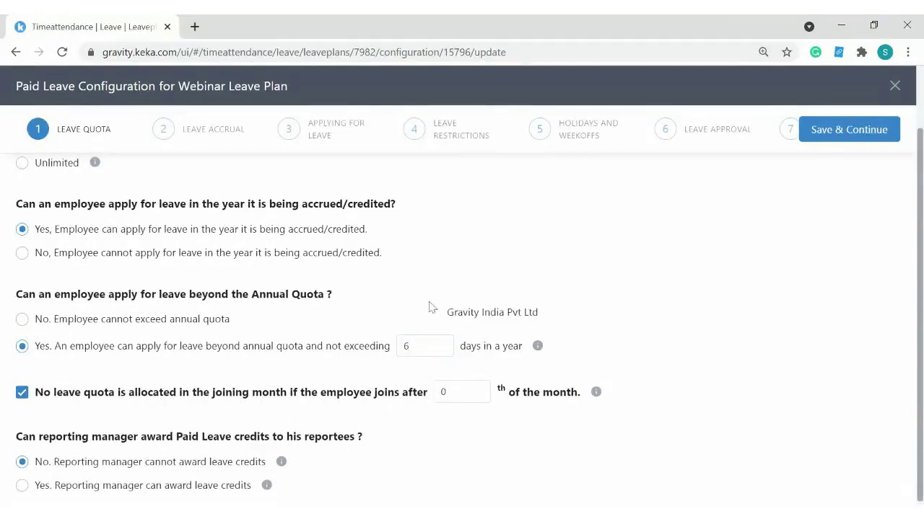
{"action": "left_click_drag", "start_coordinate": [471, 348], "coordinate": [513, 350]}
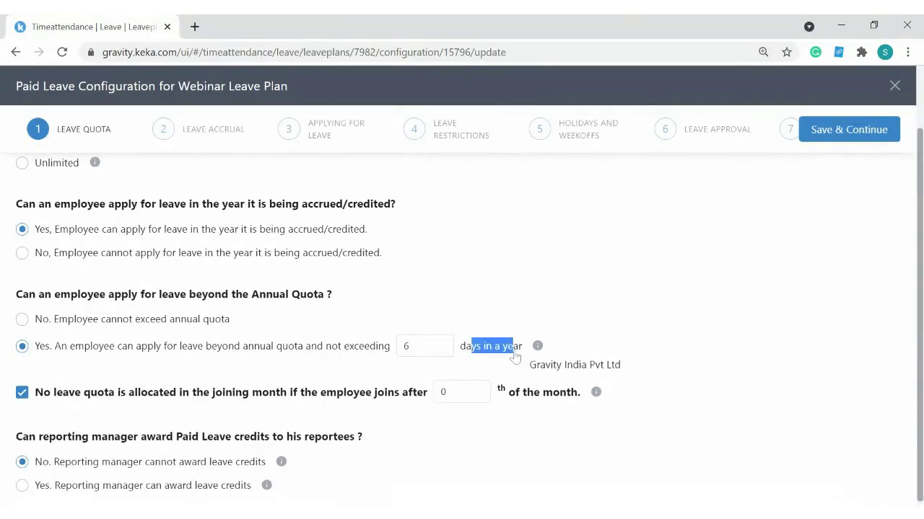
{"action": "scroll", "coordinate": [513, 350], "scroll_direction": "up", "scroll_amount": 1}
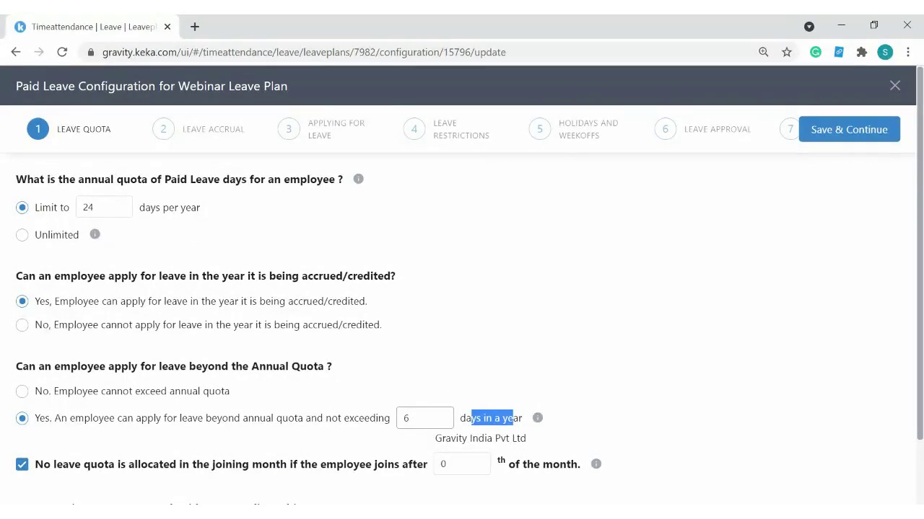
{"action": "left_click", "coordinate": [217, 391]}
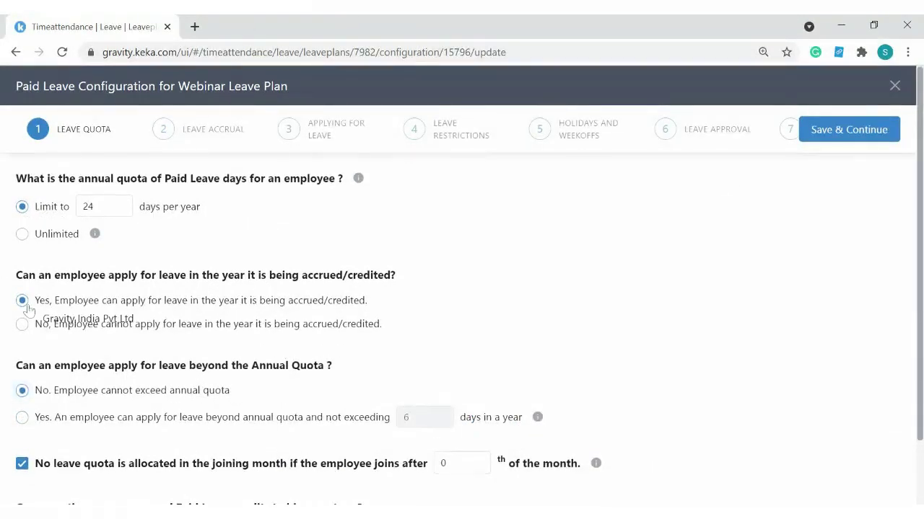
Step: Withhold the joining-month leave quota from employees who join after the 18th of the month
{"action": "scroll", "coordinate": [27, 309], "scroll_direction": "down", "scroll_amount": 1}
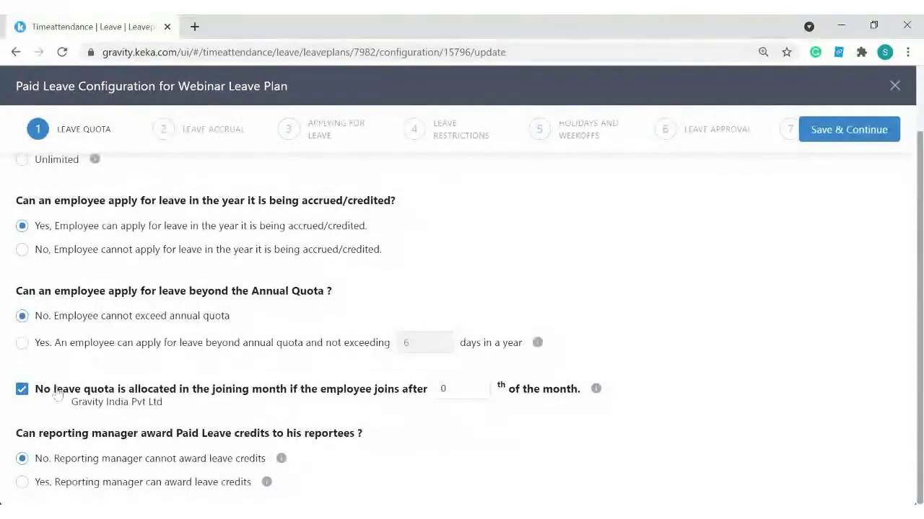
{"action": "left_click_drag", "start_coordinate": [44, 389], "coordinate": [504, 393]}
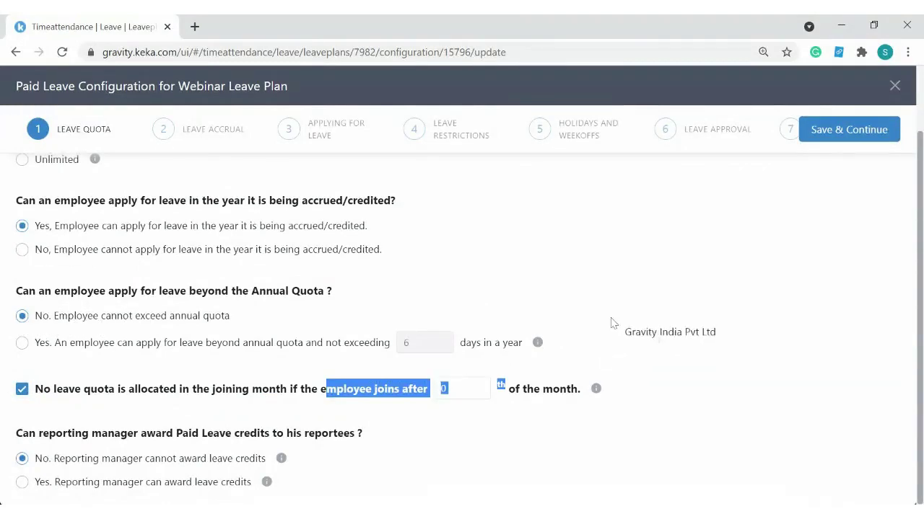
{"action": "left_click", "coordinate": [665, 398]}
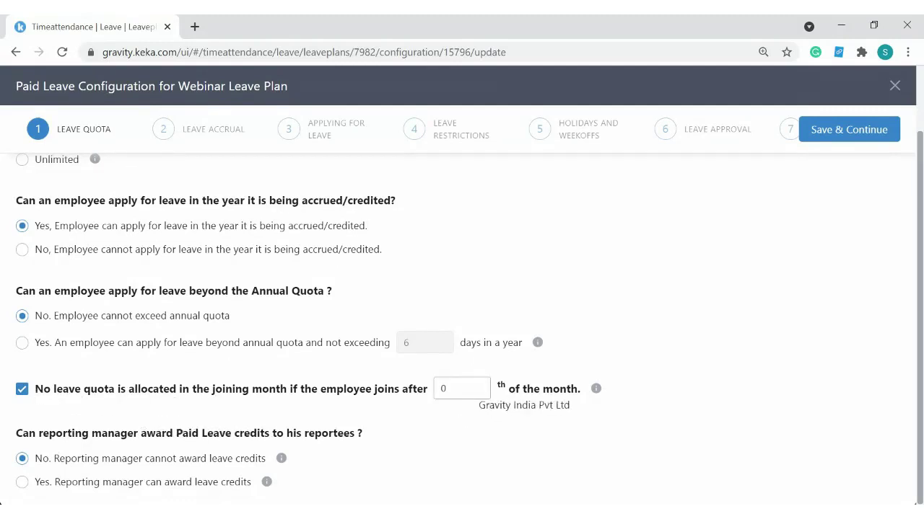
{"action": "left_click", "coordinate": [461, 389]}
{"action": "key", "text": "BackSpace"}
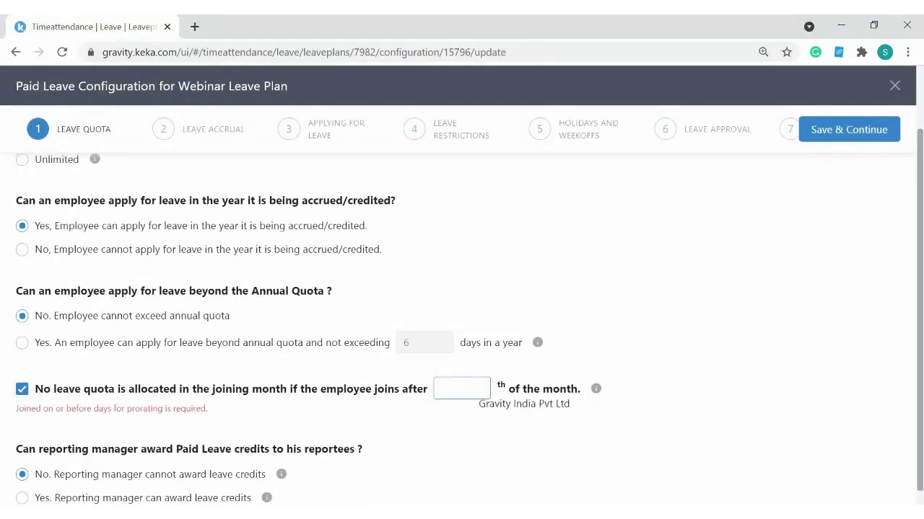
{"action": "type", "text": "18"}
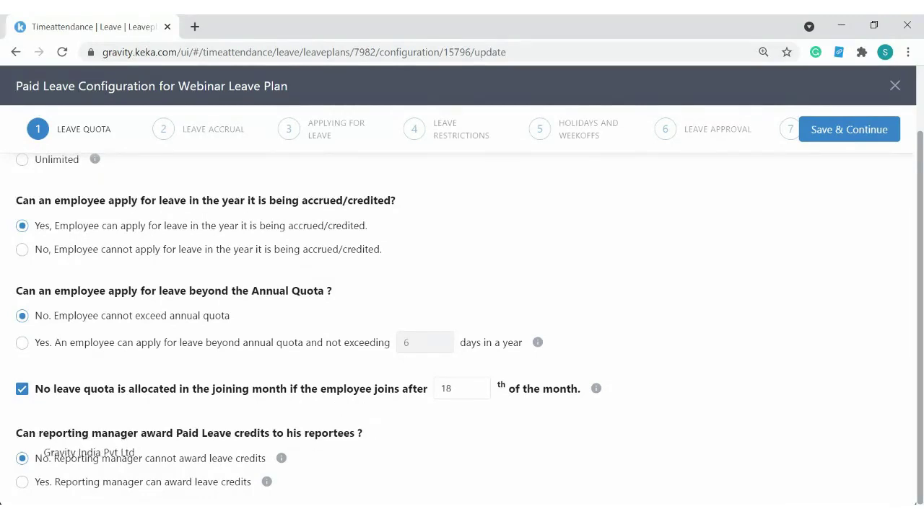
Step: Duplicate the Paid Leave configuration page in a second browser tab while staying at the question on reporting managers awarding leave credits
{"action": "left_click_drag", "start_coordinate": [16, 433], "coordinate": [372, 437]}
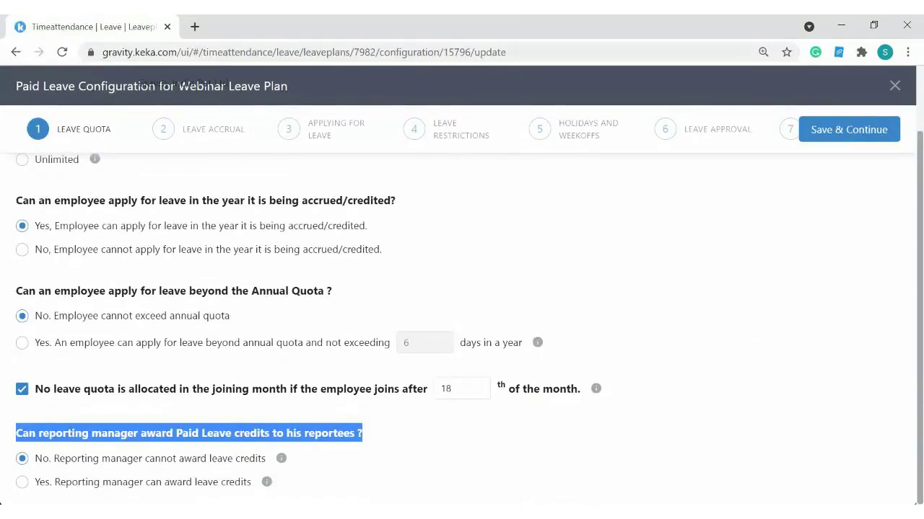
{"action": "right_click", "coordinate": [112, 23]}
{"action": "left_click", "coordinate": [147, 126]}
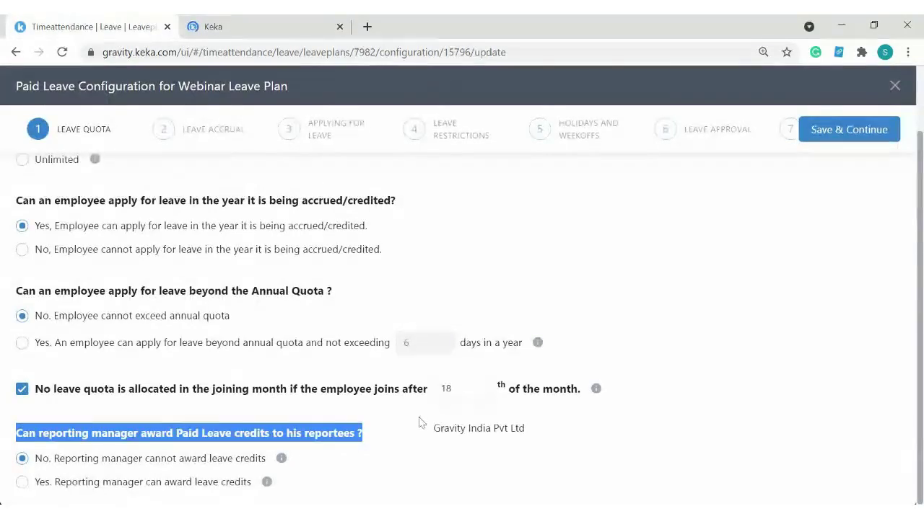
Step: Allow reporting managers to award Paid Leave credits to their reportees and save the leave quota settings to continue to Leave Accrual
{"action": "left_click_drag", "start_coordinate": [34, 460], "coordinate": [115, 458]}
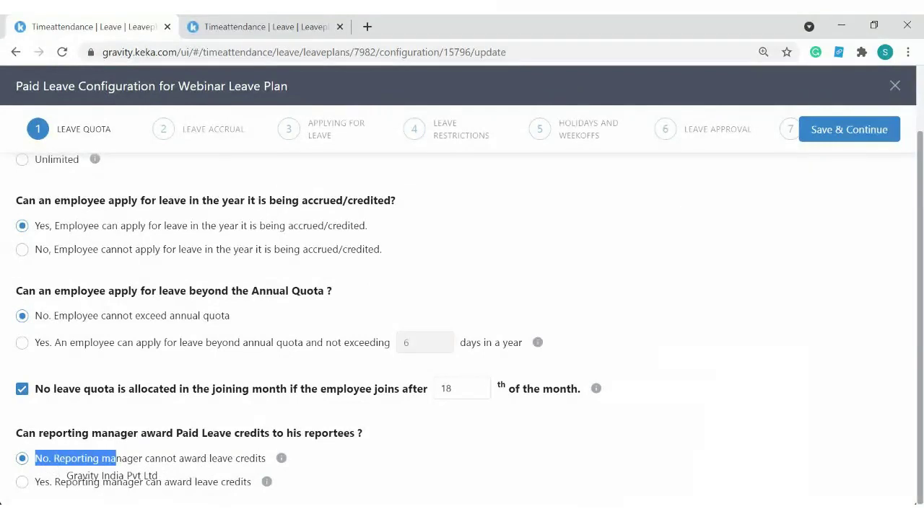
{"action": "left_click", "coordinate": [56, 489]}
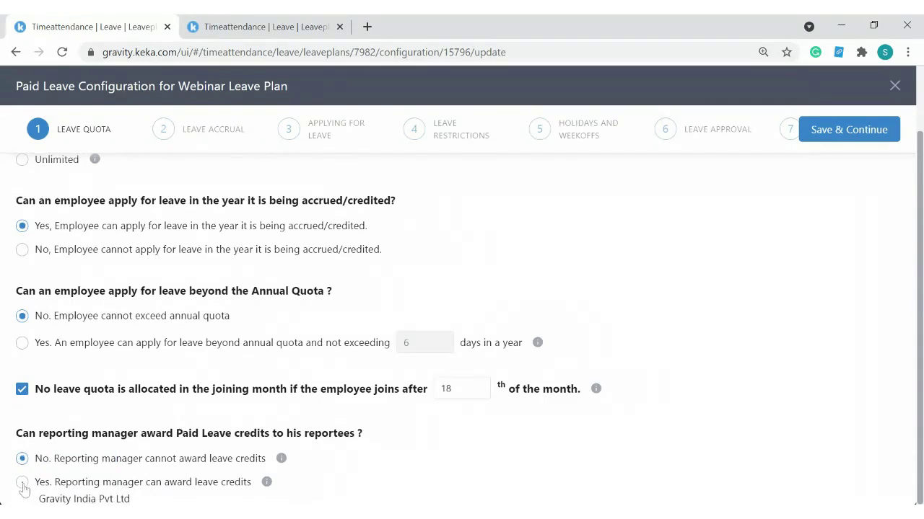
{"action": "left_click_drag", "start_coordinate": [62, 484], "coordinate": [182, 482]}
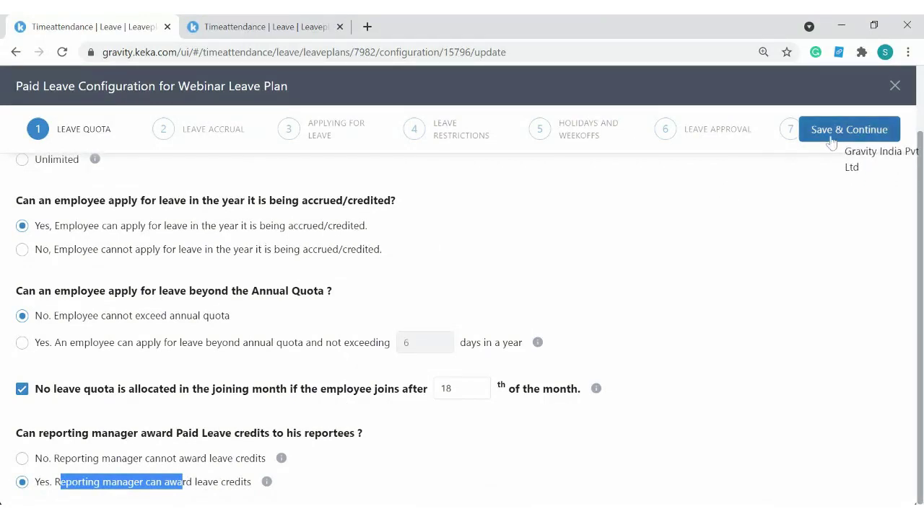
{"action": "scroll", "coordinate": [402, 368], "scroll_direction": "up", "scroll_amount": 2}
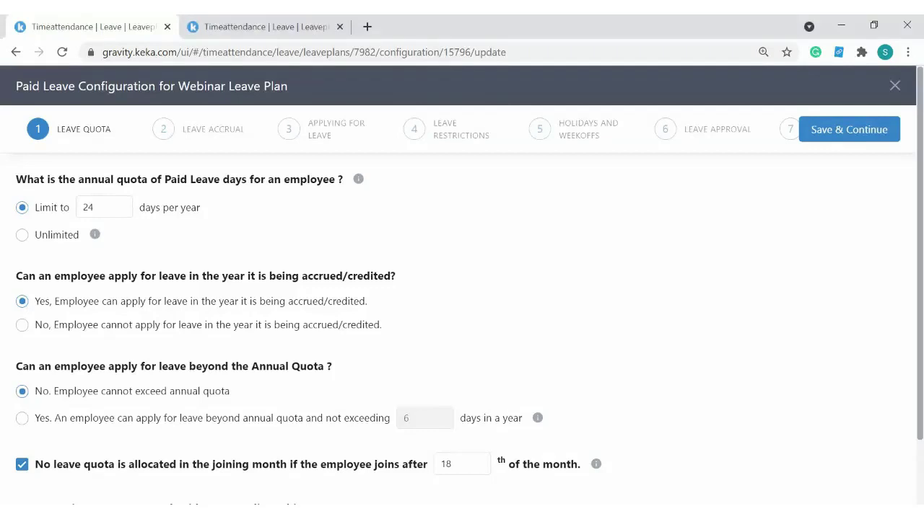
{"action": "left_click", "coordinate": [840, 129]}
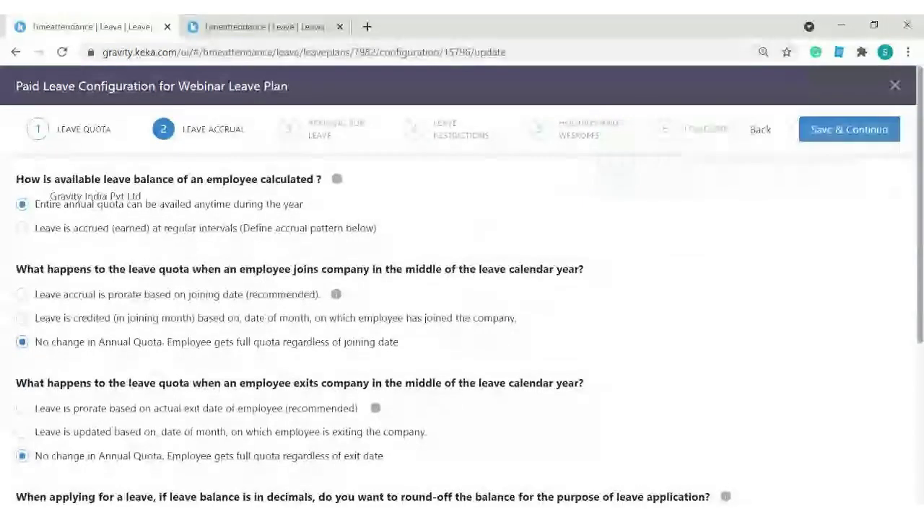
Step: Examine how an employee's available leave balance is calculated, focusing on the option to avail the entire annual quota anytime during the year
{"action": "left_click_drag", "start_coordinate": [184, 180], "coordinate": [272, 180]}
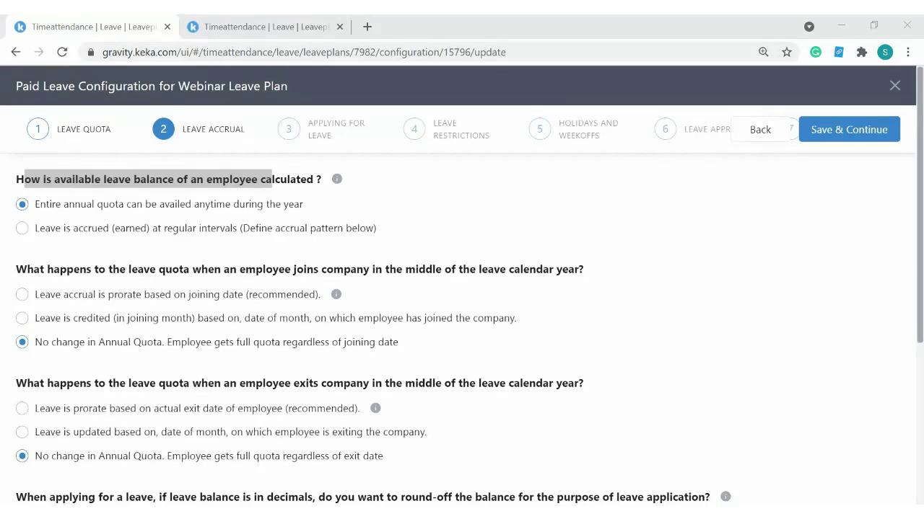
{"action": "key", "text": "alt+Tab"}
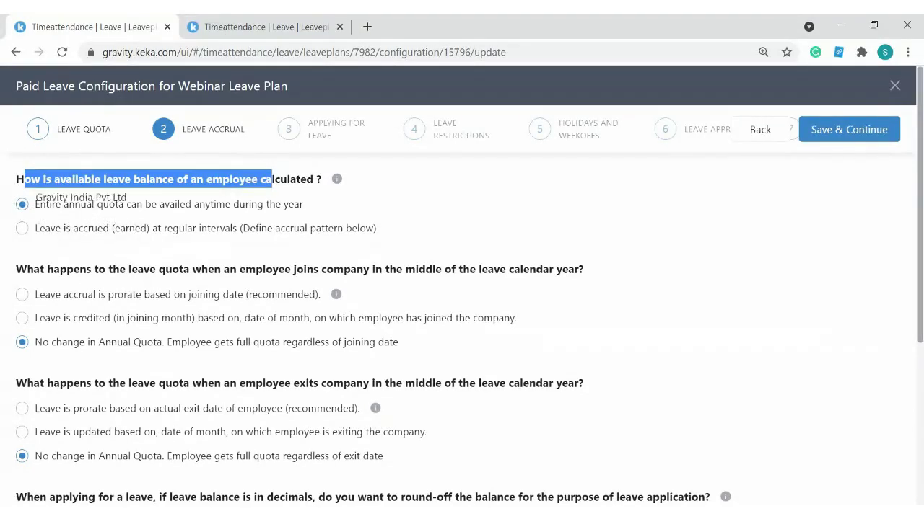
{"action": "left_click", "coordinate": [334, 220]}
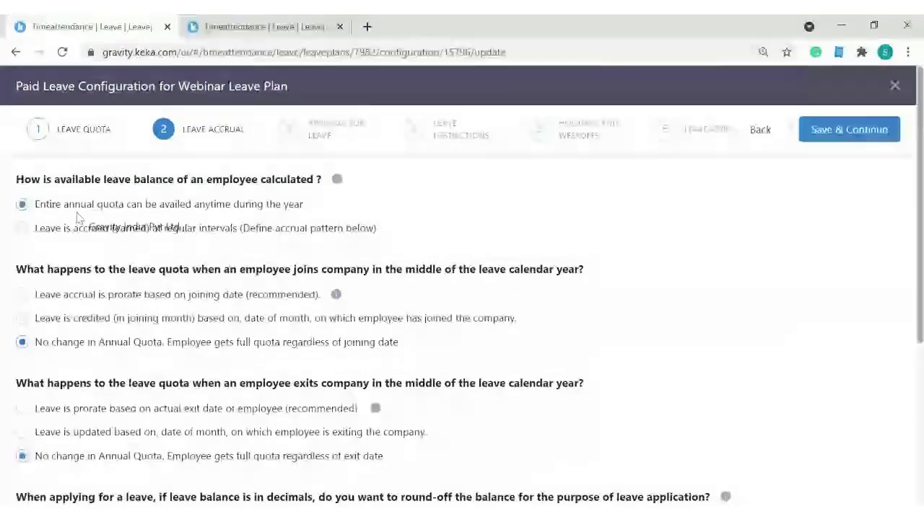
{"action": "left_click_drag", "start_coordinate": [46, 208], "coordinate": [251, 205]}
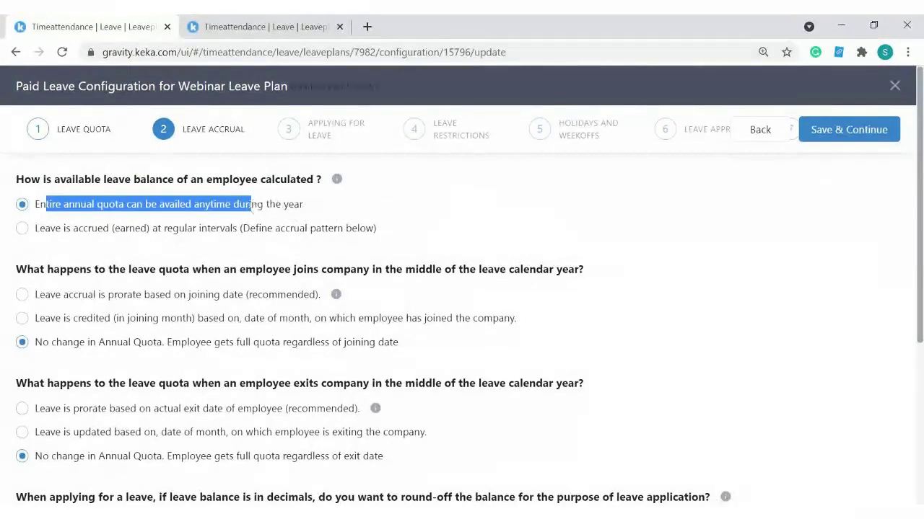
{"action": "left_click", "coordinate": [388, 217]}
{"action": "scroll", "coordinate": [388, 217], "scroll_direction": "down", "scroll_amount": 1}
{"action": "scroll", "coordinate": [390, 237], "scroll_direction": "up", "scroll_amount": 1}
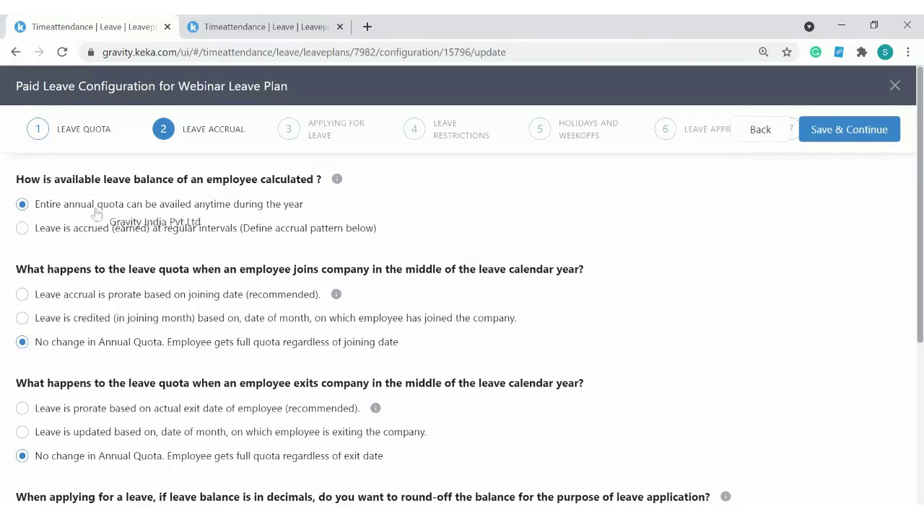
{"action": "left_click_drag", "start_coordinate": [45, 204], "coordinate": [332, 220]}
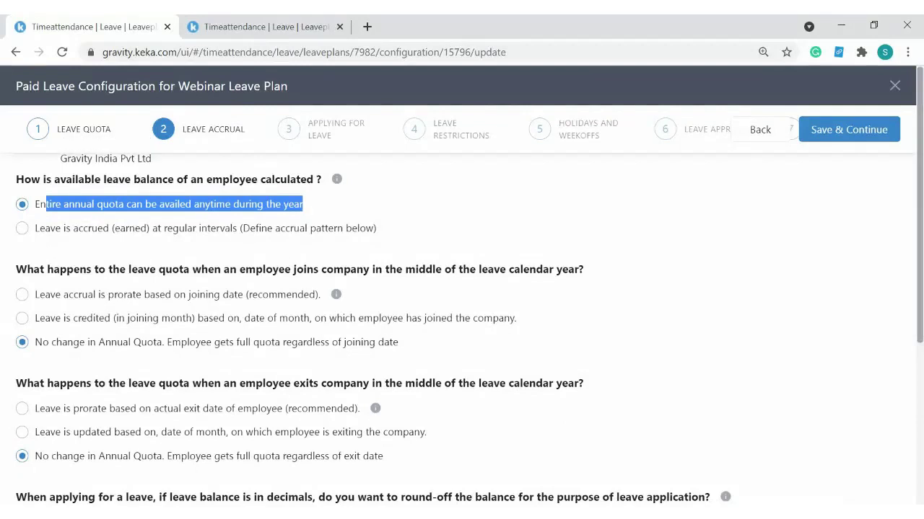
Step: Set the Paid Leave balance to accrue at regular intervals with a Monthly accrual rate
{"action": "left_click", "coordinate": [66, 230]}
{"action": "left_click", "coordinate": [65, 229]}
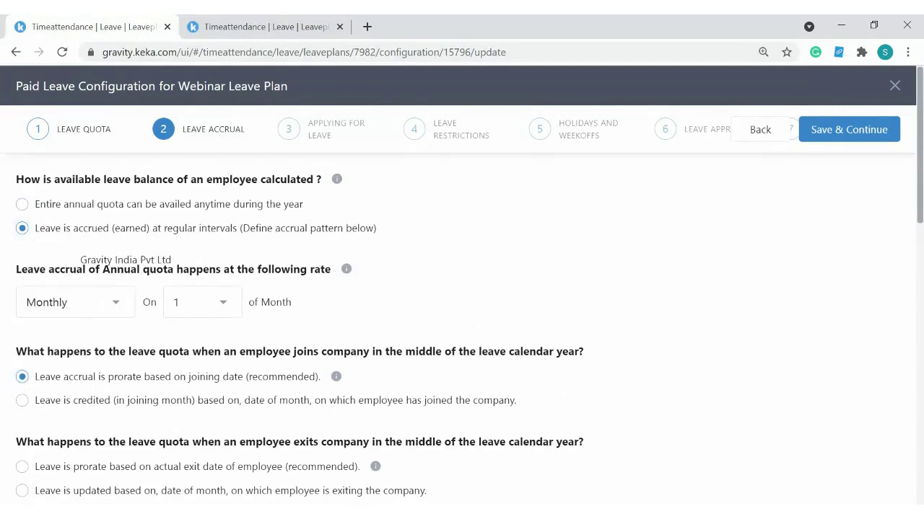
{"action": "left_click", "coordinate": [63, 312]}
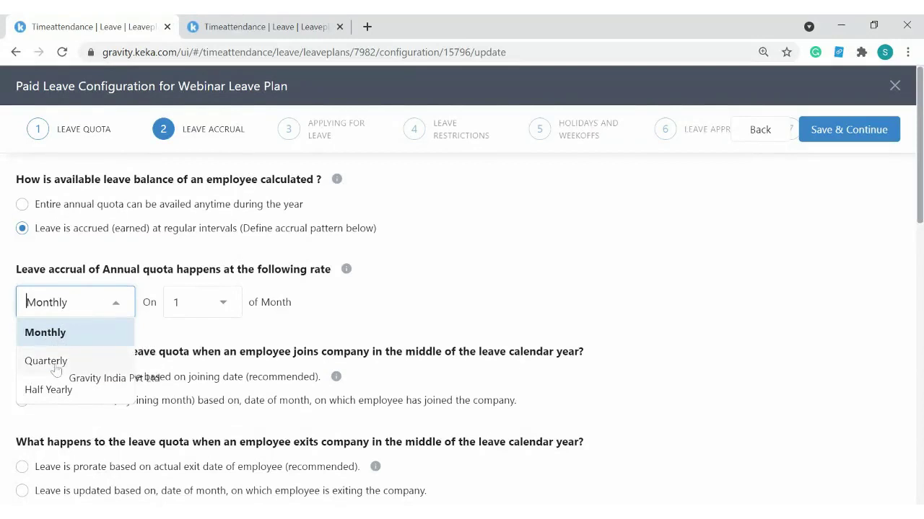
{"action": "left_click", "coordinate": [53, 341]}
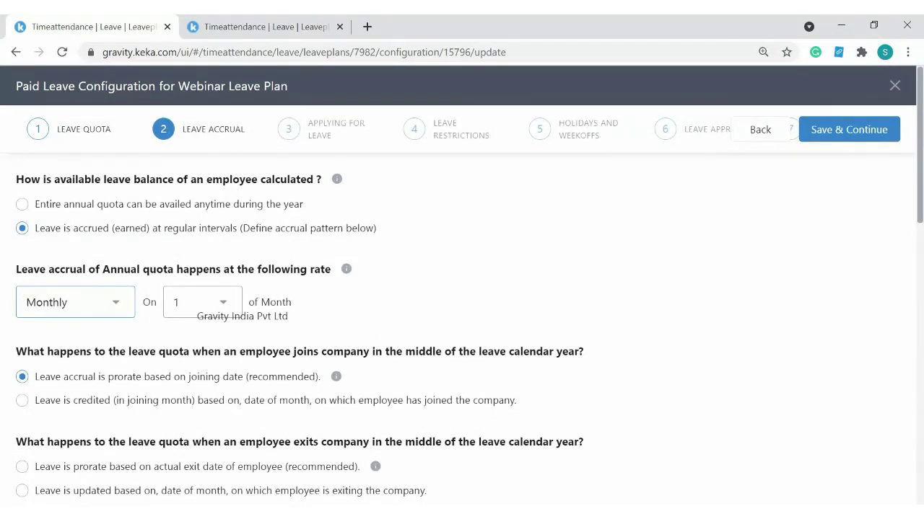
Step: Try the Quarterly and Half Yearly accrual rates for the annual quota, then restore the Monthly rate
{"action": "left_click", "coordinate": [81, 306]}
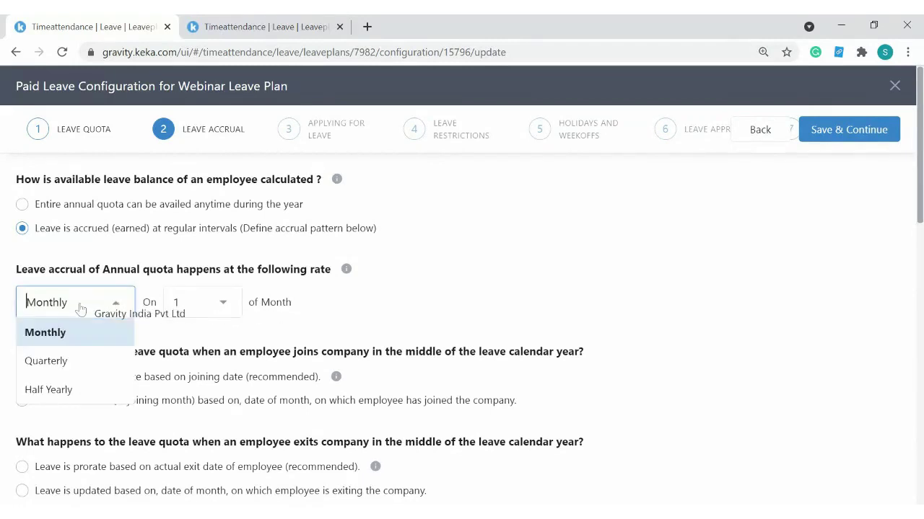
{"action": "left_click", "coordinate": [88, 365]}
{"action": "left_click", "coordinate": [174, 303]}
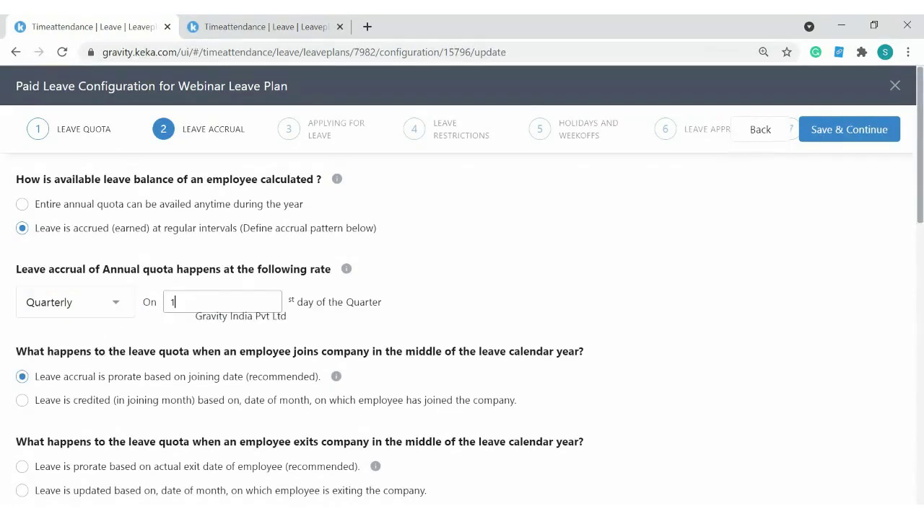
{"action": "left_click", "coordinate": [72, 303]}
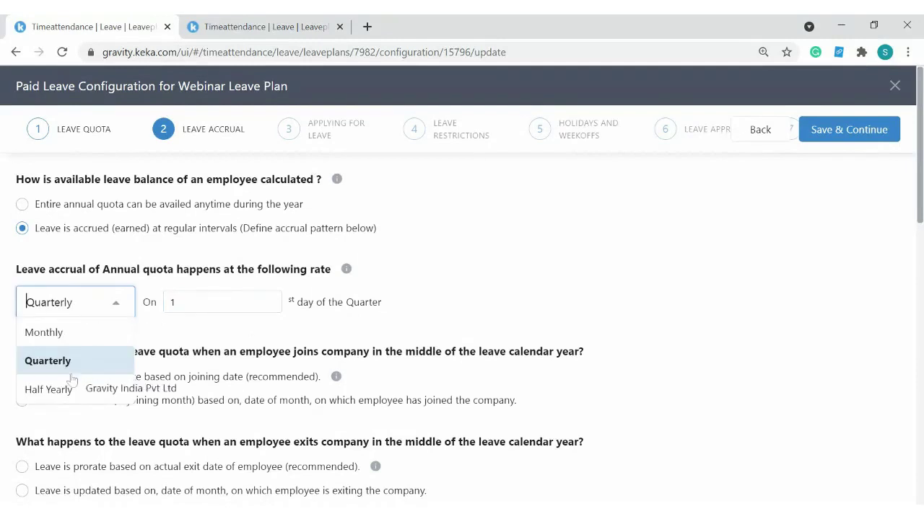
{"action": "left_click", "coordinate": [72, 391]}
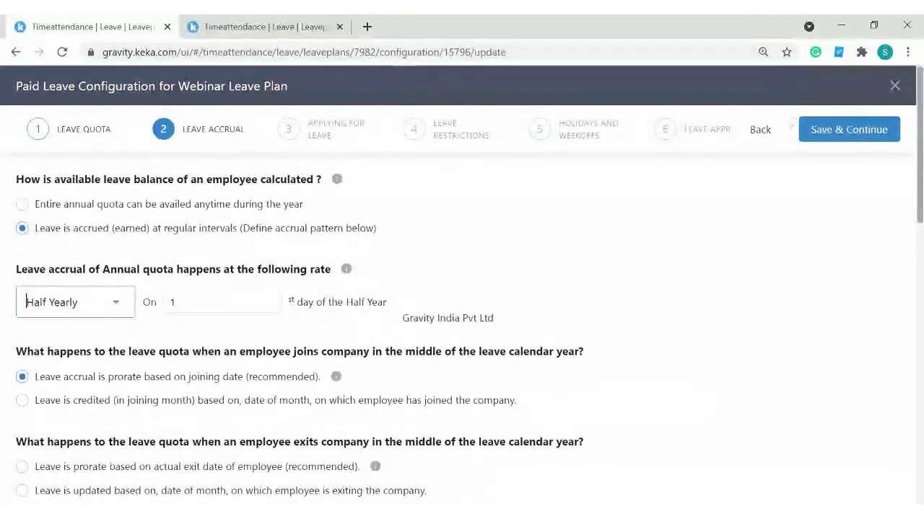
{"action": "left_click", "coordinate": [92, 316]}
{"action": "left_click", "coordinate": [65, 331]}
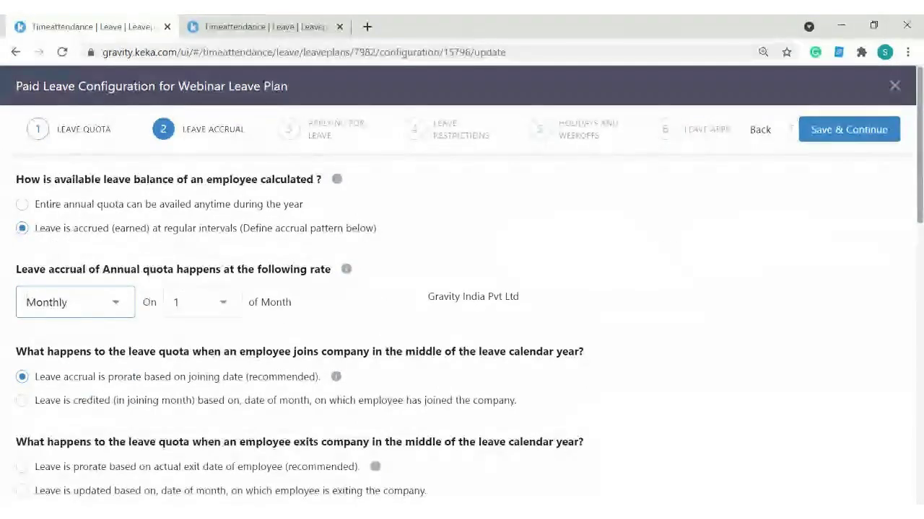
Step: Examine the regular-interval accrual settings and the days of the month available for the monthly accrual, without changing the day
{"action": "left_click_drag", "start_coordinate": [27, 226], "coordinate": [382, 223]}
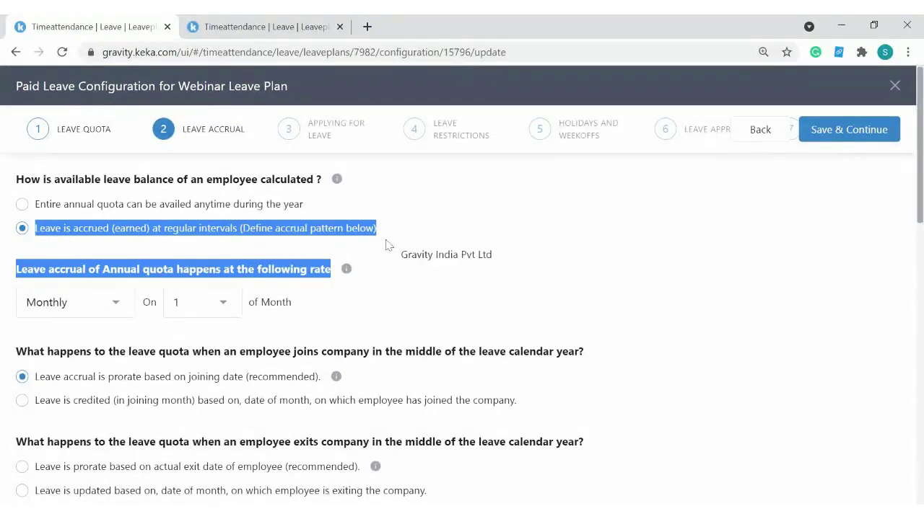
{"action": "scroll", "coordinate": [386, 260], "scroll_direction": "down", "scroll_amount": 1}
{"action": "scroll", "coordinate": [384, 261], "scroll_direction": "up", "scroll_amount": 1}
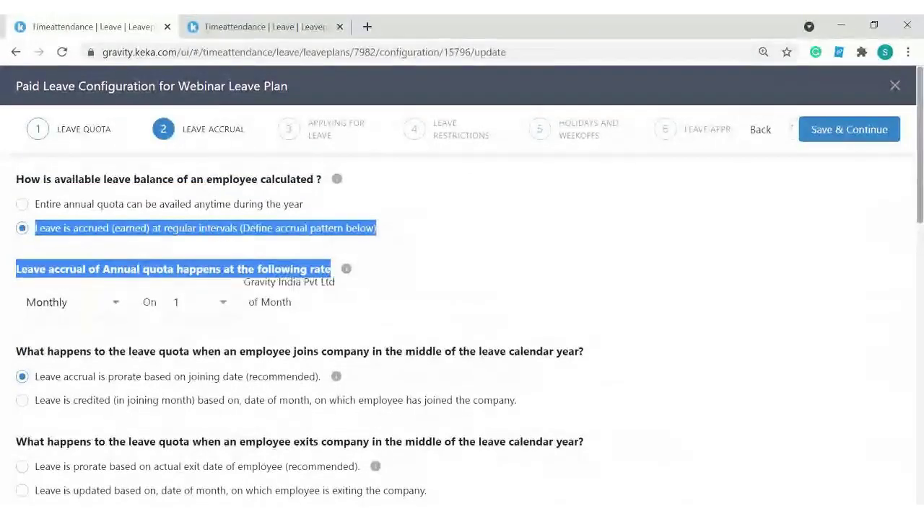
{"action": "left_click", "coordinate": [214, 302]}
{"action": "scroll", "coordinate": [210, 217], "scroll_direction": "down", "scroll_amount": 8}
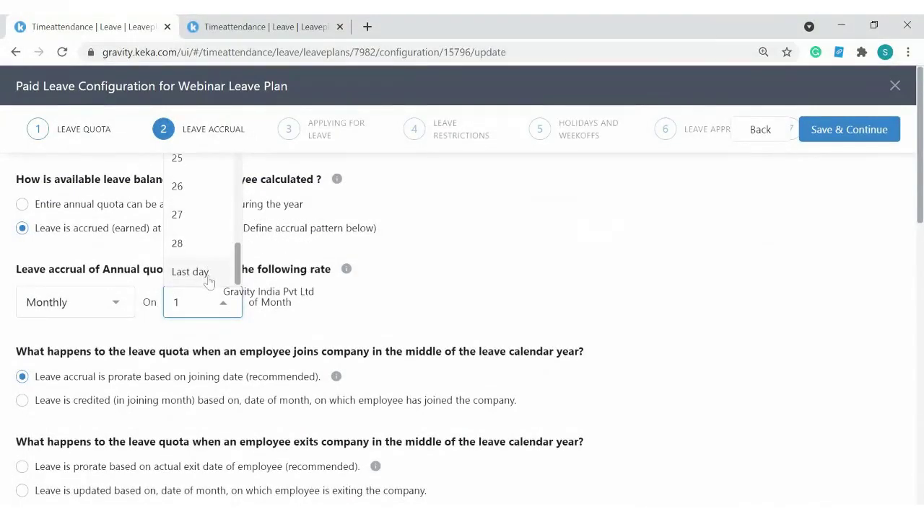
{"action": "scroll", "coordinate": [204, 246], "scroll_direction": "up", "scroll_amount": 3}
{"action": "scroll", "coordinate": [209, 239], "scroll_direction": "down", "scroll_amount": 3}
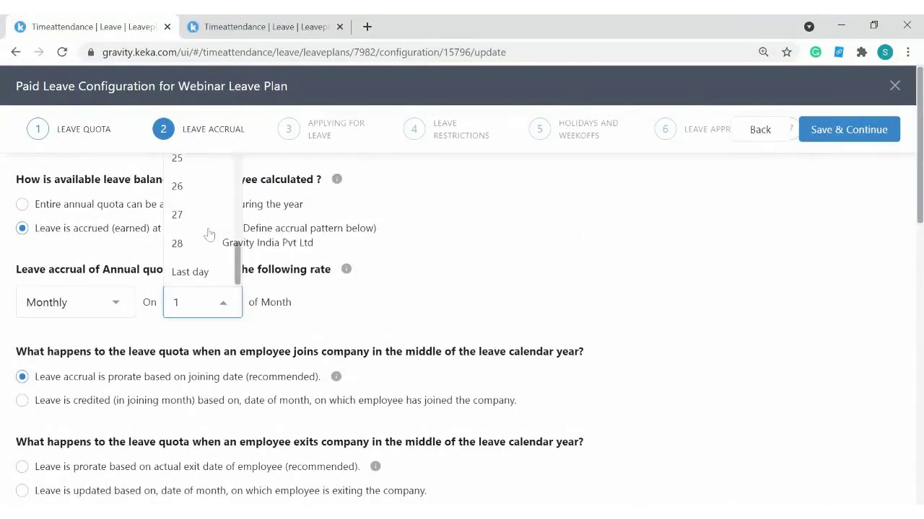
{"action": "left_click", "coordinate": [328, 320]}
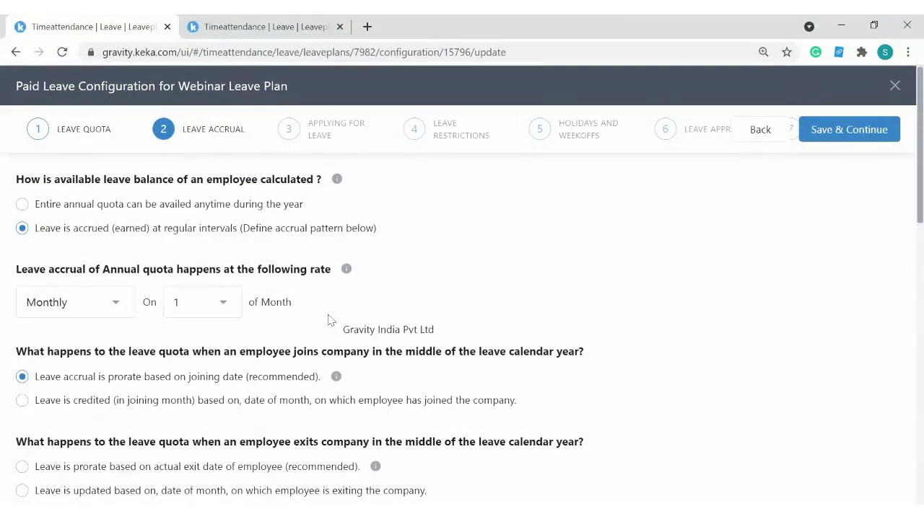
Step: For employees joining mid-year, choose to credit leave in the joining month based on the date of the month they joined
{"action": "scroll", "coordinate": [527, 286], "scroll_direction": "down", "scroll_amount": 2}
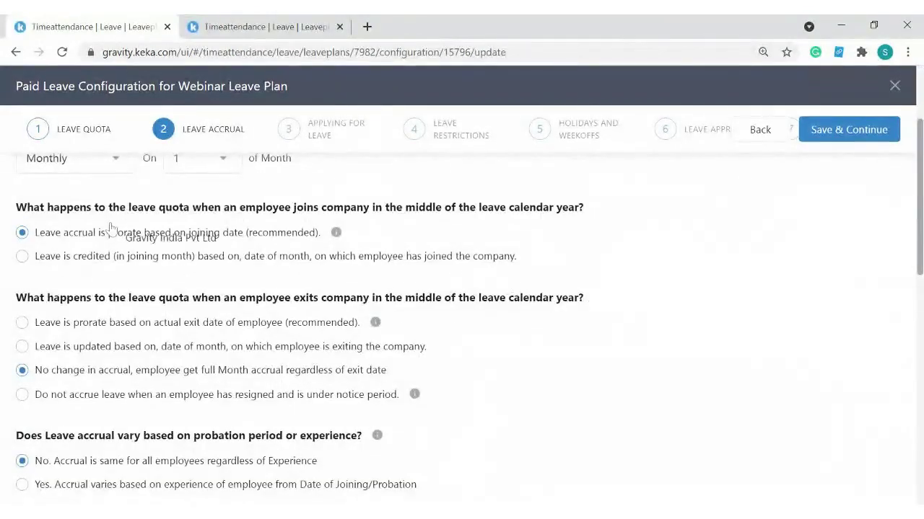
{"action": "left_click_drag", "start_coordinate": [108, 207], "coordinate": [610, 221]}
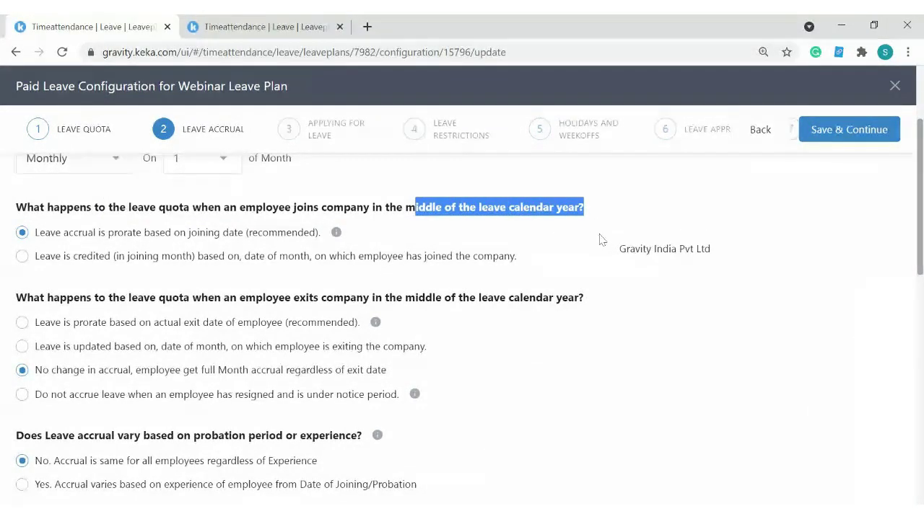
{"action": "left_click_drag", "start_coordinate": [37, 232], "coordinate": [150, 233]}
{"action": "left_click", "coordinate": [406, 239]}
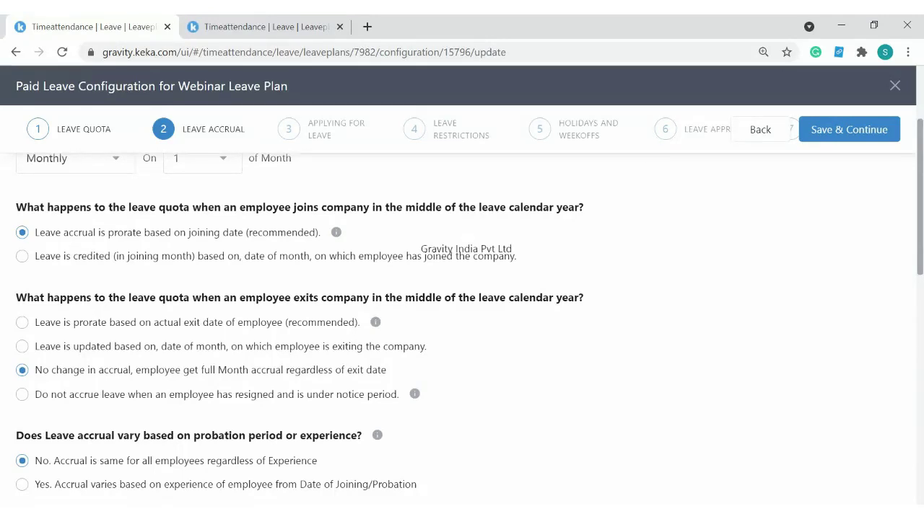
{"action": "left_click_drag", "start_coordinate": [34, 232], "coordinate": [277, 235]}
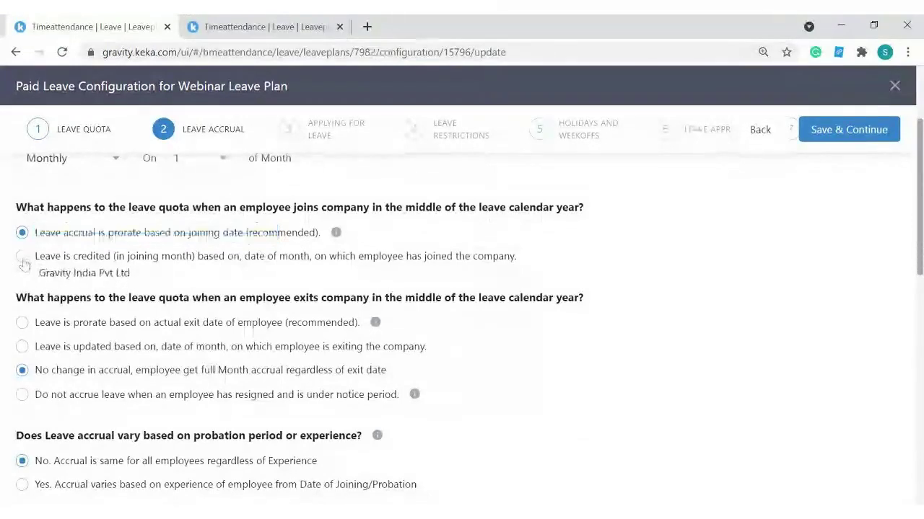
{"action": "left_click", "coordinate": [23, 261]}
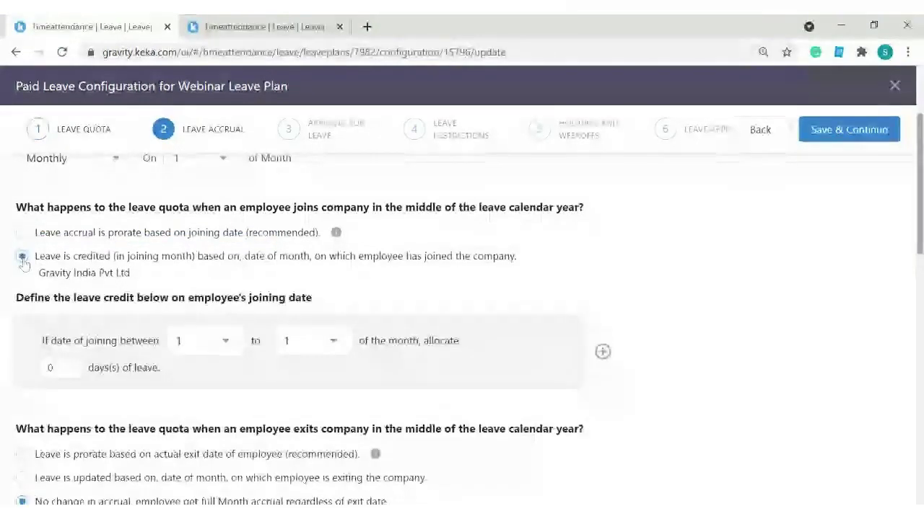
{"action": "left_click_drag", "start_coordinate": [45, 257], "coordinate": [419, 268]}
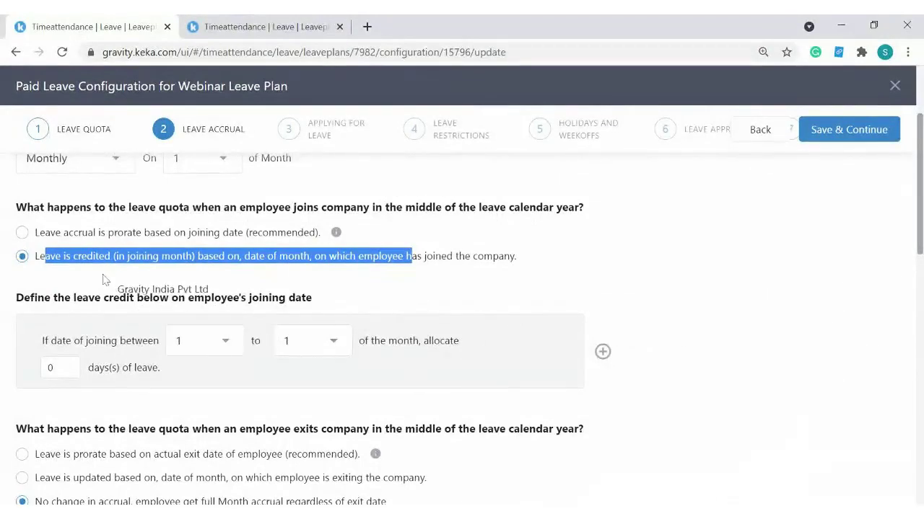
Step: Set the first joining-date range for the leave credit to run from 1 to 10 of the month
{"action": "scroll", "coordinate": [67, 293], "scroll_direction": "down", "scroll_amount": 1}
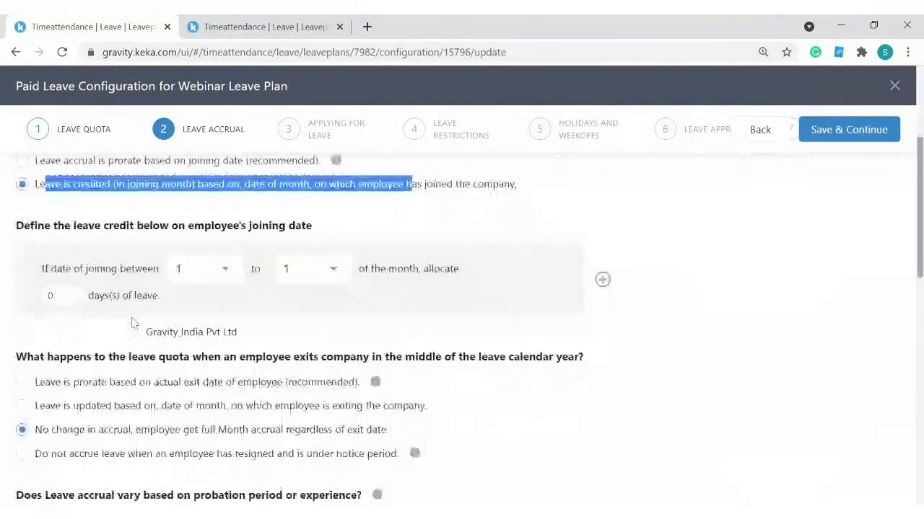
{"action": "left_click", "coordinate": [307, 271]}
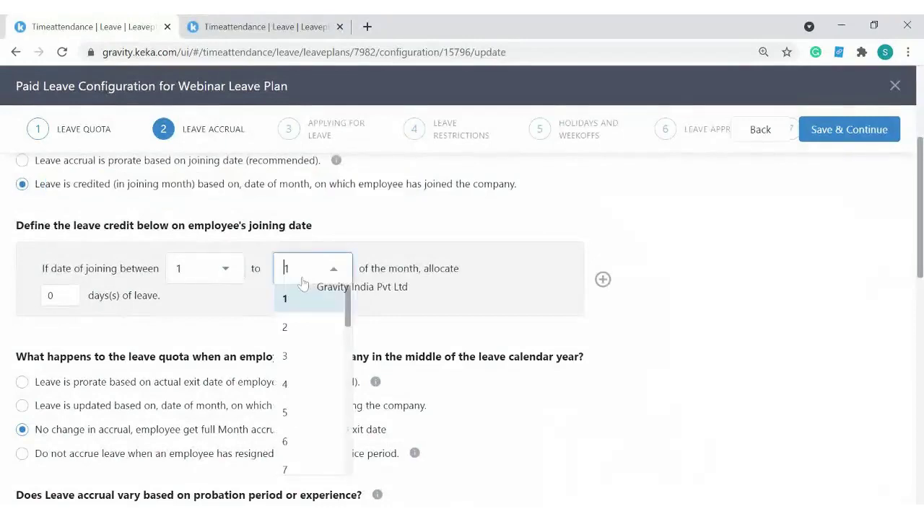
{"action": "scroll", "coordinate": [305, 375], "scroll_direction": "down", "scroll_amount": 2}
{"action": "left_click", "coordinate": [308, 408]}
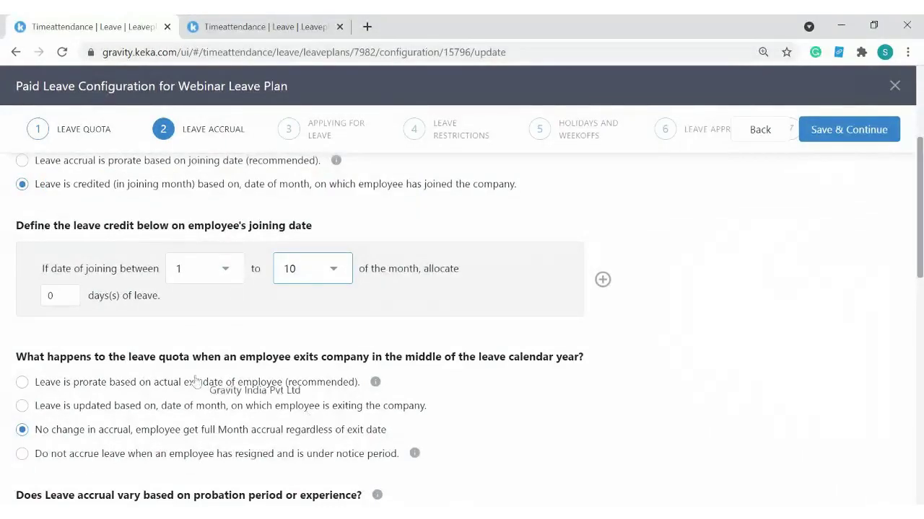
Step: Allocate 1 day of leave to employees whose joining date falls between 1 and 10 of the month
{"action": "left_click", "coordinate": [59, 296]}
{"action": "key", "text": "BackSpace"}
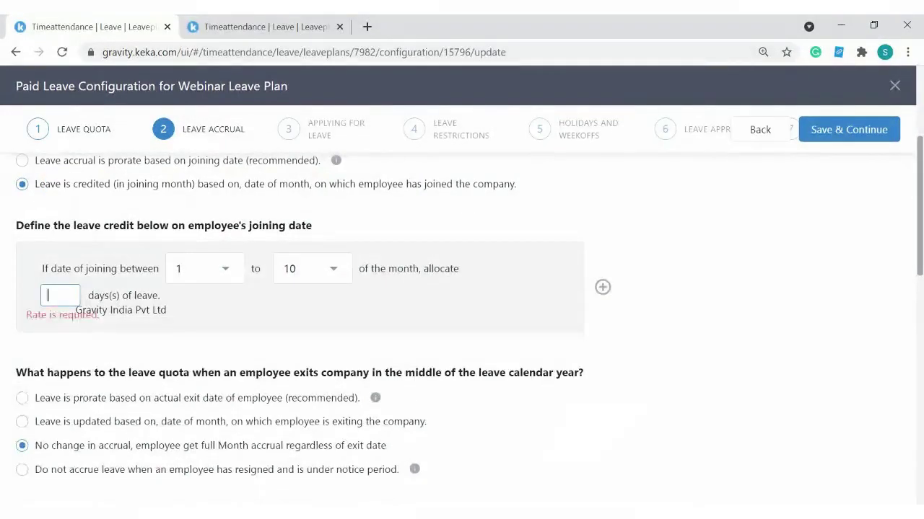
{"action": "type", "text": "1"}
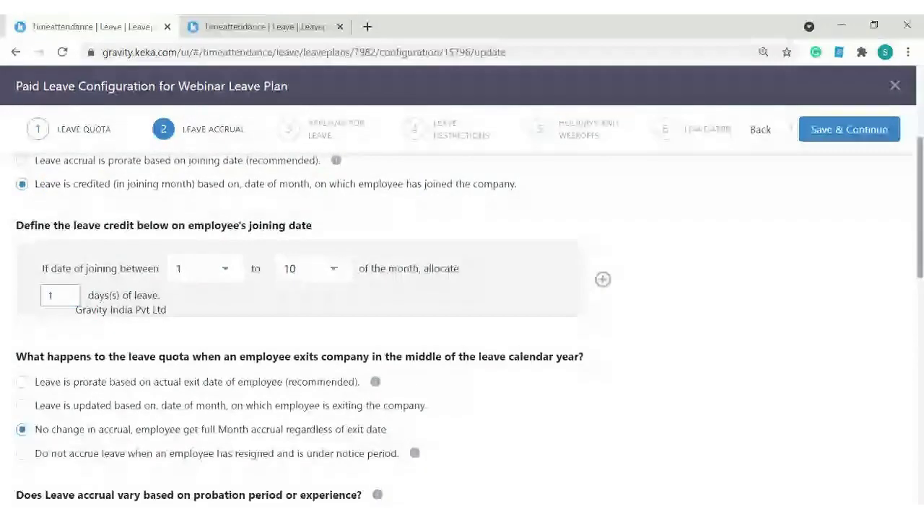
Step: Add a second joining-date range for the leave credit, running from 10 to 20 of the month
{"action": "left_click", "coordinate": [602, 279]}
{"action": "left_click", "coordinate": [211, 359]}
{"action": "scroll", "coordinate": [205, 306], "scroll_direction": "down", "scroll_amount": 3}
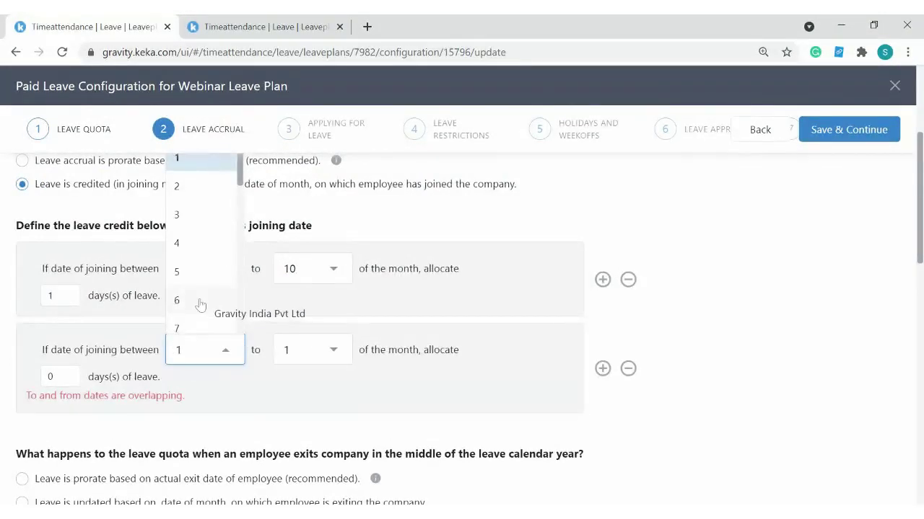
{"action": "left_click", "coordinate": [206, 271]}
{"action": "left_click", "coordinate": [304, 355]}
{"action": "scroll", "coordinate": [303, 270], "scroll_direction": "down", "scroll_amount": 6}
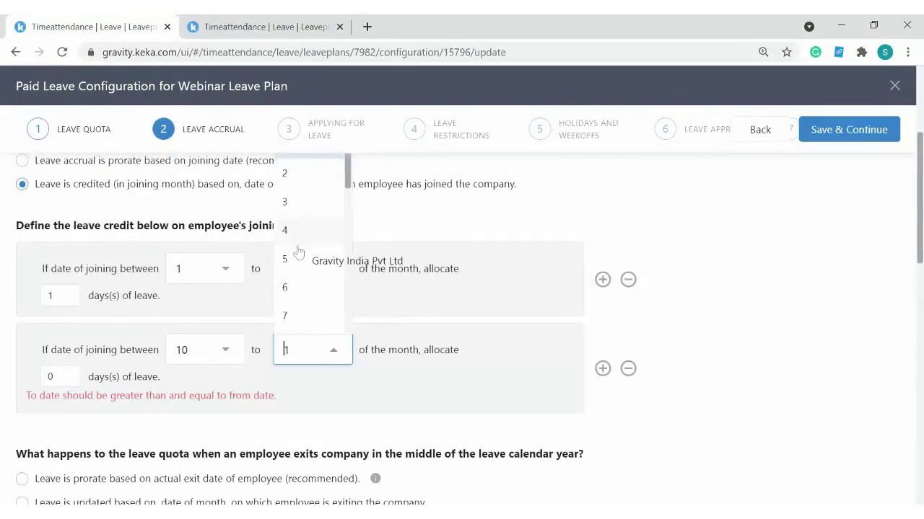
{"action": "left_click", "coordinate": [303, 269]}
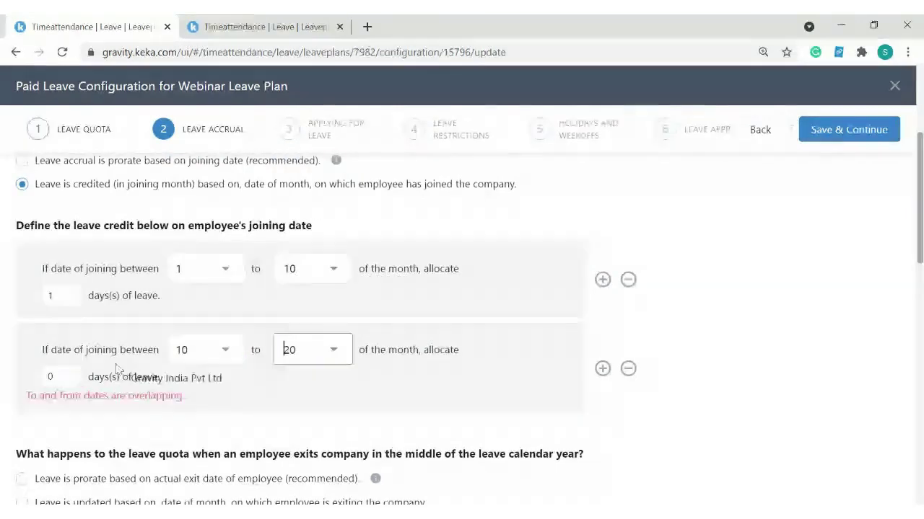
Step: Allocate 1.5 days of leave to the second joining-date range
{"action": "key", "text": "BackSpace"}
{"action": "type", "text": "1"}
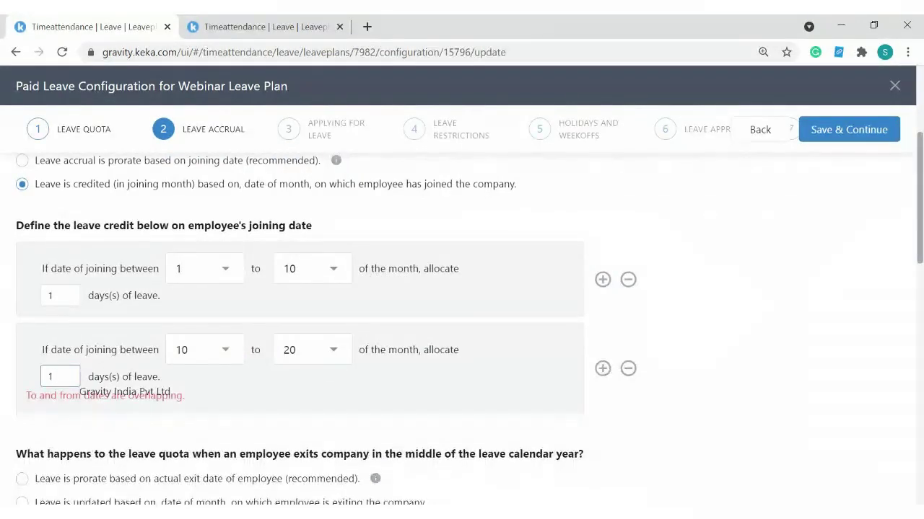
{"action": "type", "text": "."}
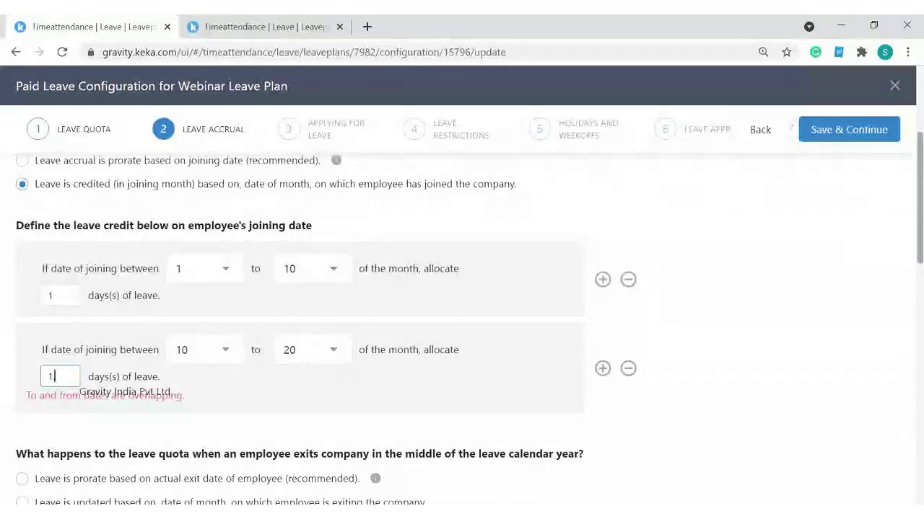
{"action": "type", "text": "5"}
{"action": "left_click", "coordinate": [602, 319]}
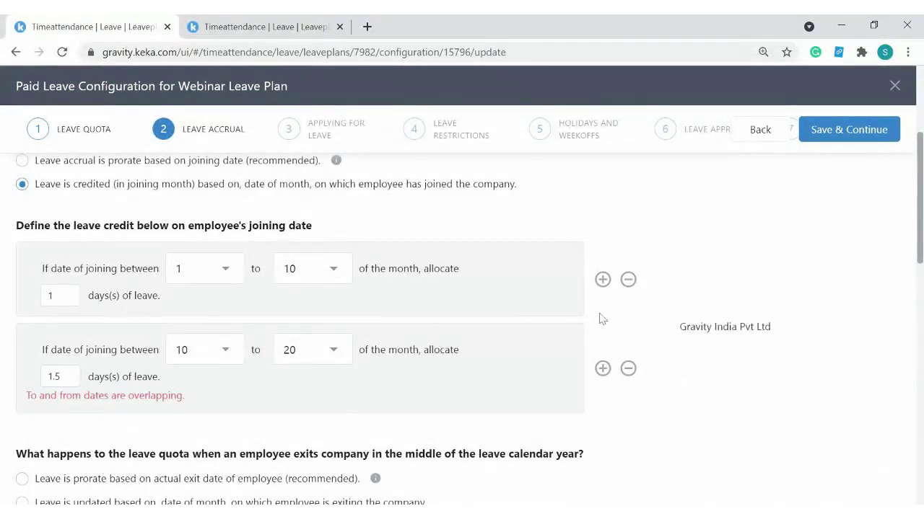
Step: Set the second joining-date range to start on 11 so that it does not overlap the first range
{"action": "left_click_drag", "start_coordinate": [66, 399], "coordinate": [148, 396]}
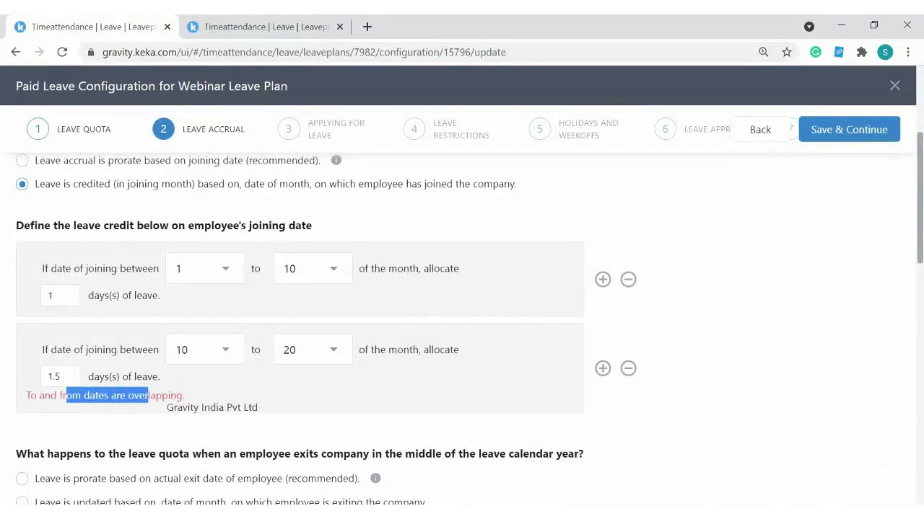
{"action": "left_click", "coordinate": [222, 358]}
{"action": "scroll", "coordinate": [214, 301], "scroll_direction": "down", "scroll_amount": 1}
{"action": "scroll", "coordinate": [210, 287], "scroll_direction": "up", "scroll_amount": 1}
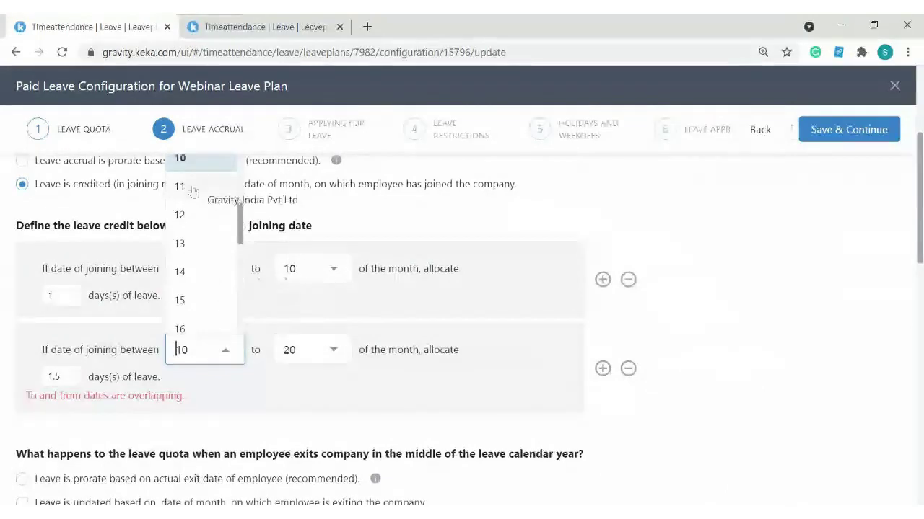
{"action": "left_click", "coordinate": [193, 188]}
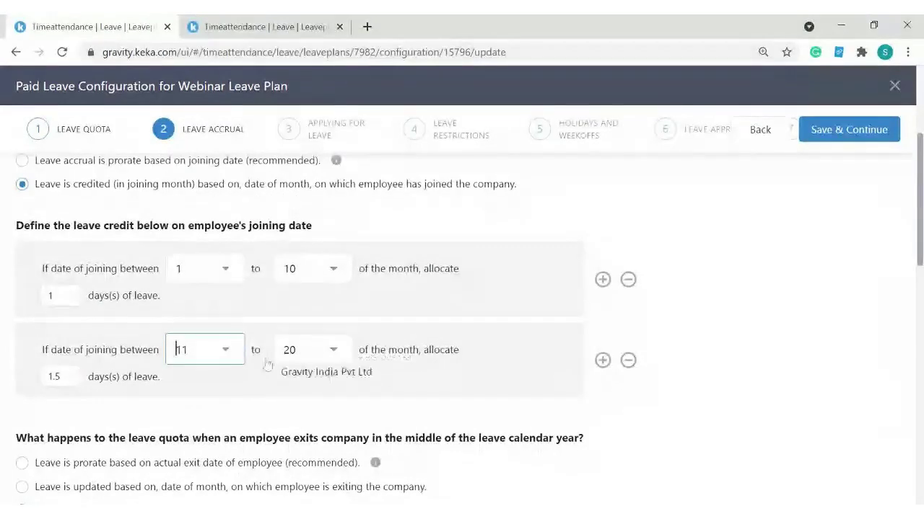
{"action": "left_click", "coordinate": [52, 376]}
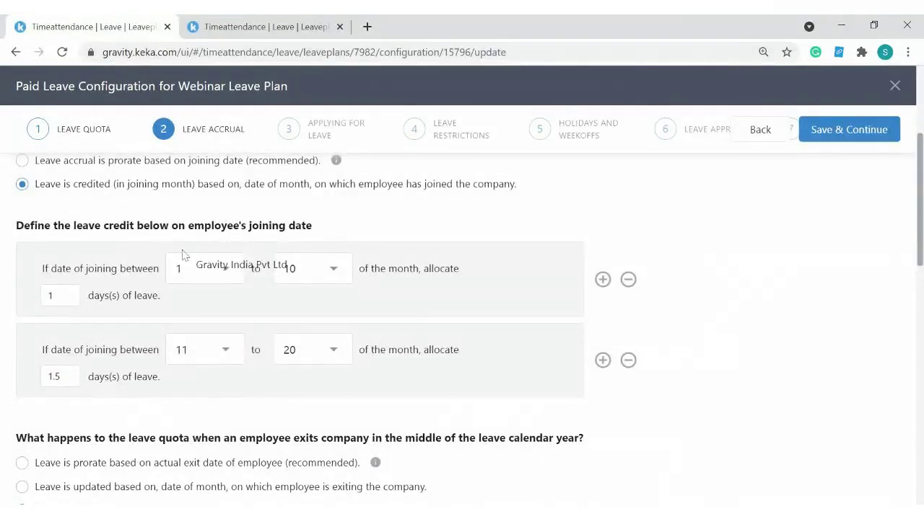
Step: Review the leave quota options for employees who join or exit the company in the middle of the leave calendar year
{"action": "scroll", "coordinate": [81, 240], "scroll_direction": "up", "scroll_amount": 1}
{"action": "left_click_drag", "start_coordinate": [62, 232], "coordinate": [269, 238]}
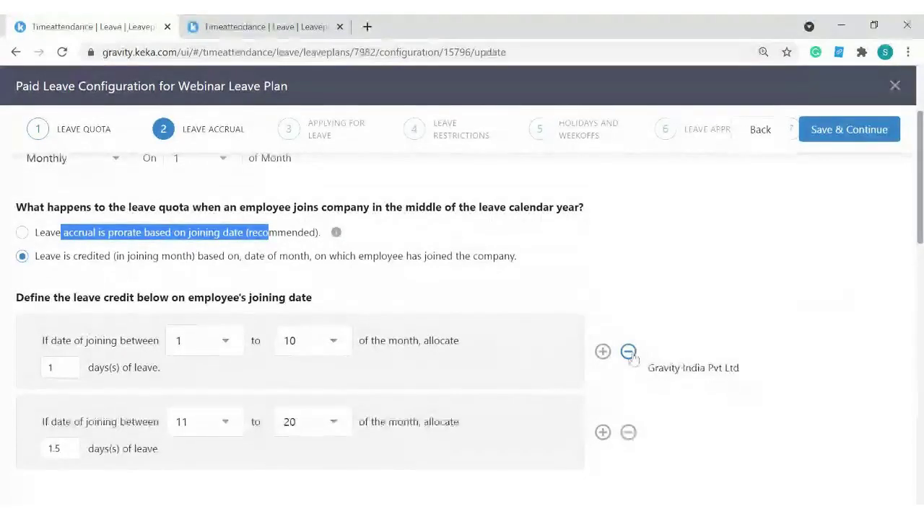
{"action": "scroll", "coordinate": [215, 342], "scroll_direction": "down", "scroll_amount": 1}
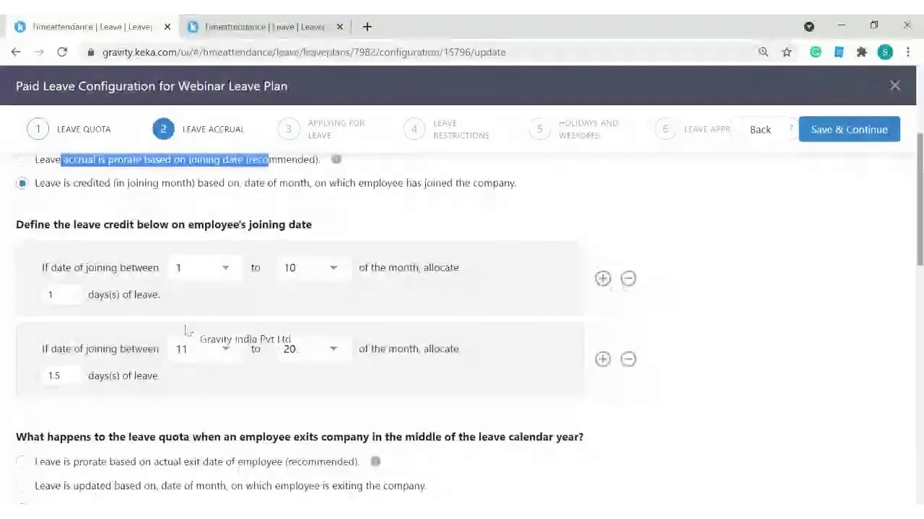
{"action": "scroll", "coordinate": [190, 330], "scroll_direction": "down", "scroll_amount": 2}
{"action": "left_click_drag", "start_coordinate": [24, 294], "coordinate": [252, 293]}
{"action": "scroll", "coordinate": [287, 303], "scroll_direction": "up", "scroll_amount": 2}
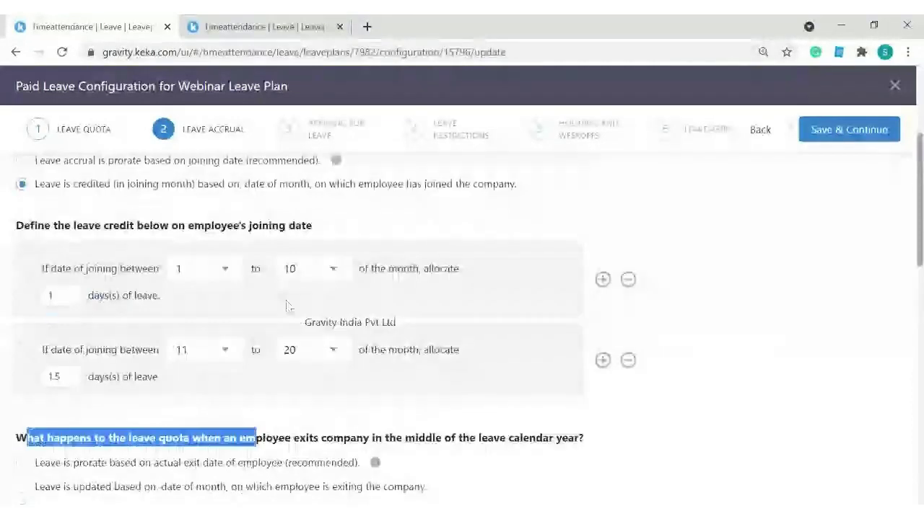
{"action": "scroll", "coordinate": [348, 231], "scroll_direction": "down", "scroll_amount": 3}
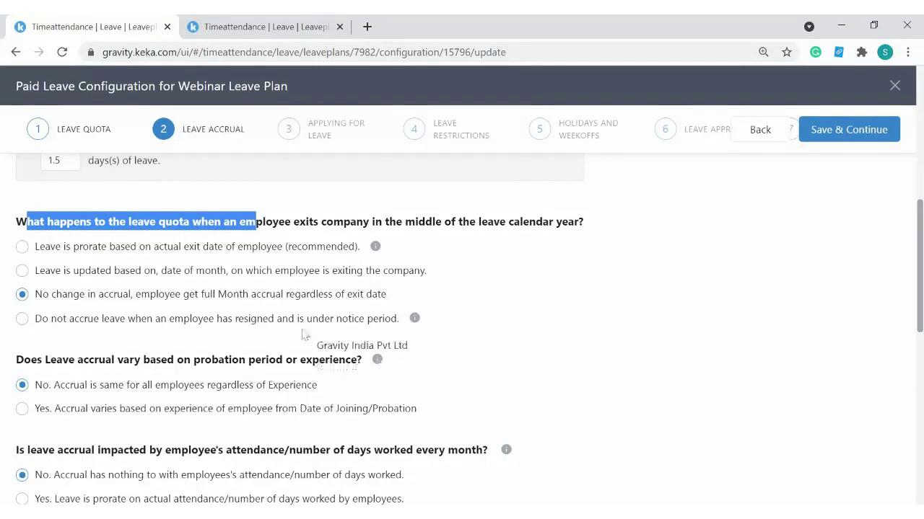
{"action": "left_click", "coordinate": [34, 253]}
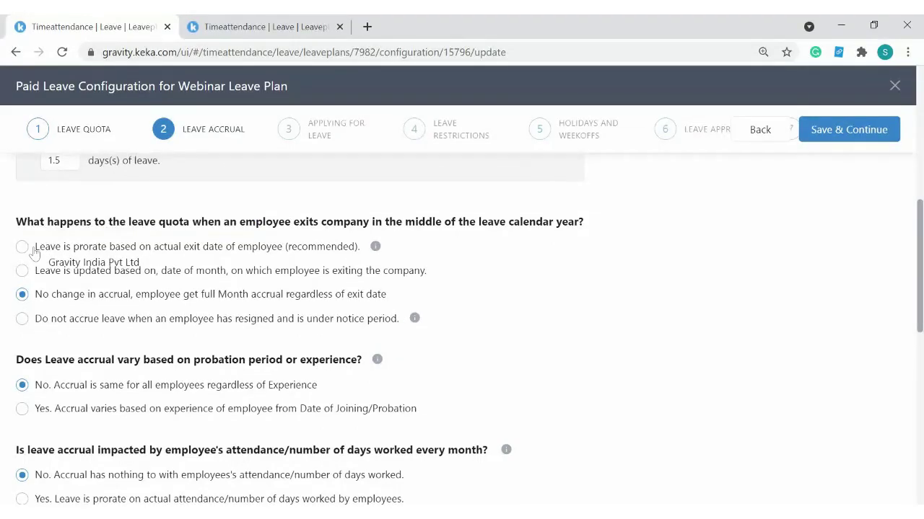
{"action": "left_click_drag", "start_coordinate": [36, 250], "coordinate": [196, 249]}
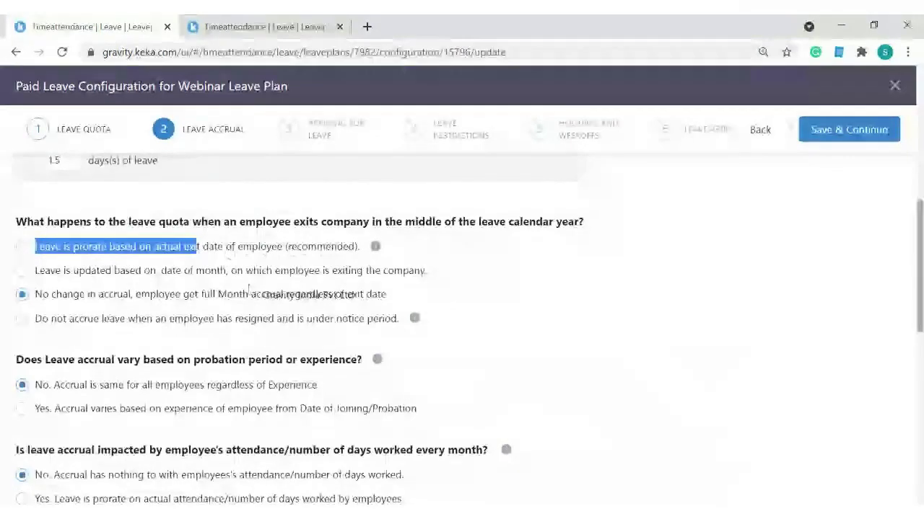
Step: For employees exiting mid-year, choose to prorate leave based on the employee's actual exit date
{"action": "left_click", "coordinate": [22, 246]}
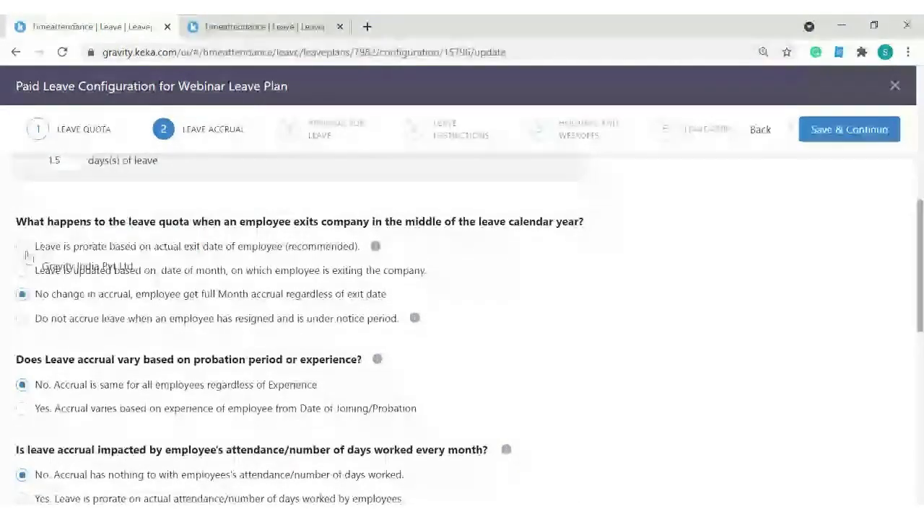
{"action": "left_click", "coordinate": [519, 504]}
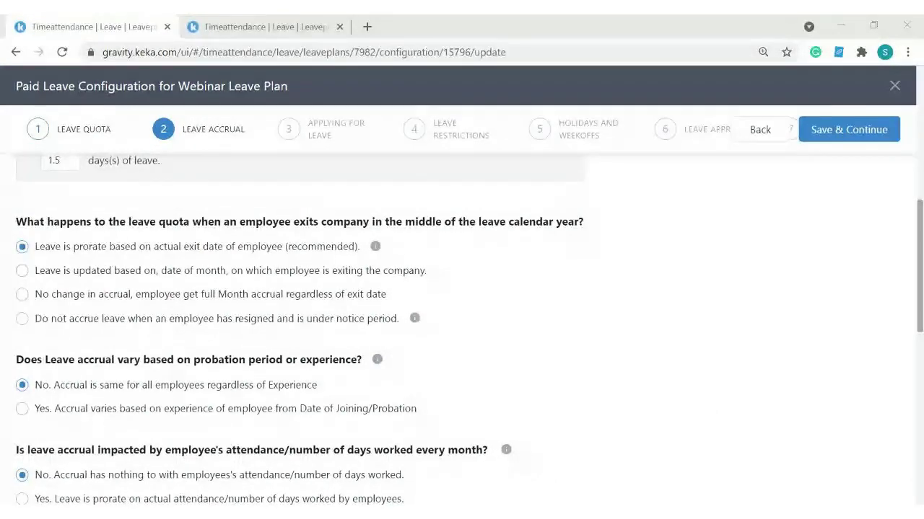
{"action": "left_click", "coordinate": [553, 450]}
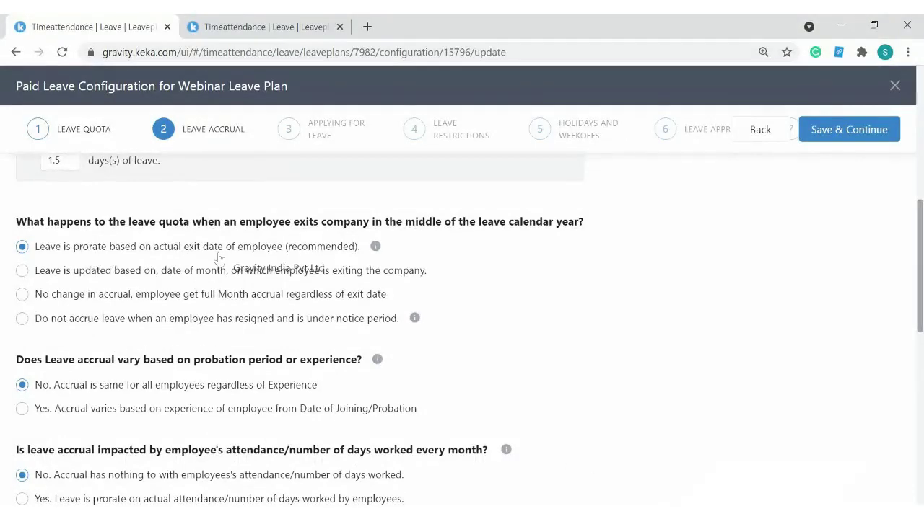
Step: Try updating leave based on the date of the month of exit, then restore prorating by actual exit date
{"action": "left_click", "coordinate": [89, 276]}
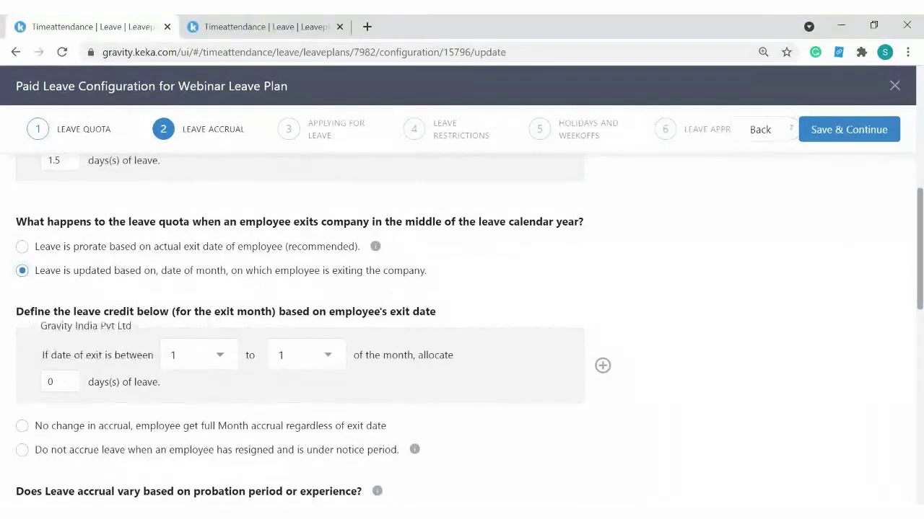
{"action": "scroll", "coordinate": [288, 282], "scroll_direction": "up", "scroll_amount": 4}
{"action": "scroll", "coordinate": [418, 404], "scroll_direction": "down", "scroll_amount": 5}
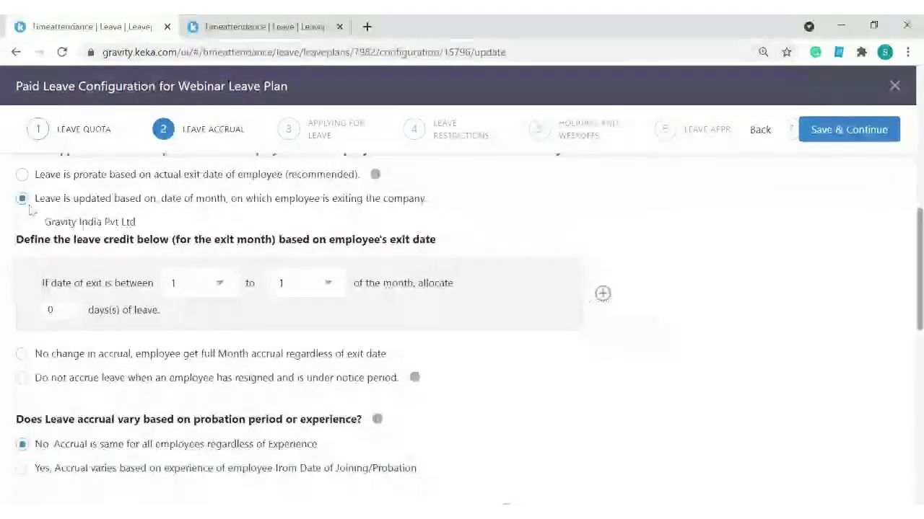
{"action": "left_click", "coordinate": [50, 175]}
{"action": "mouse_move", "coordinate": [416, 248]}
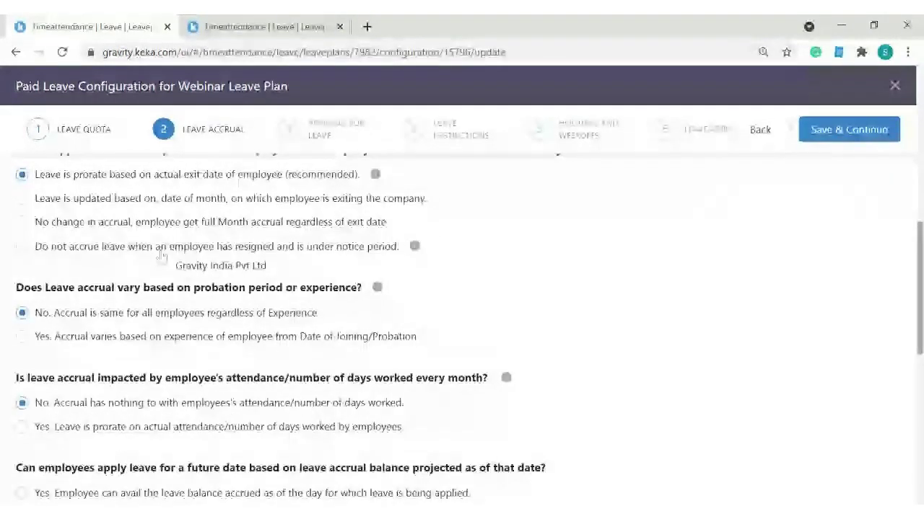
Step: Try the full-month accrual regardless of exit date, then return to prorating leave by actual exit date
{"action": "left_click_drag", "start_coordinate": [52, 226], "coordinate": [336, 227]}
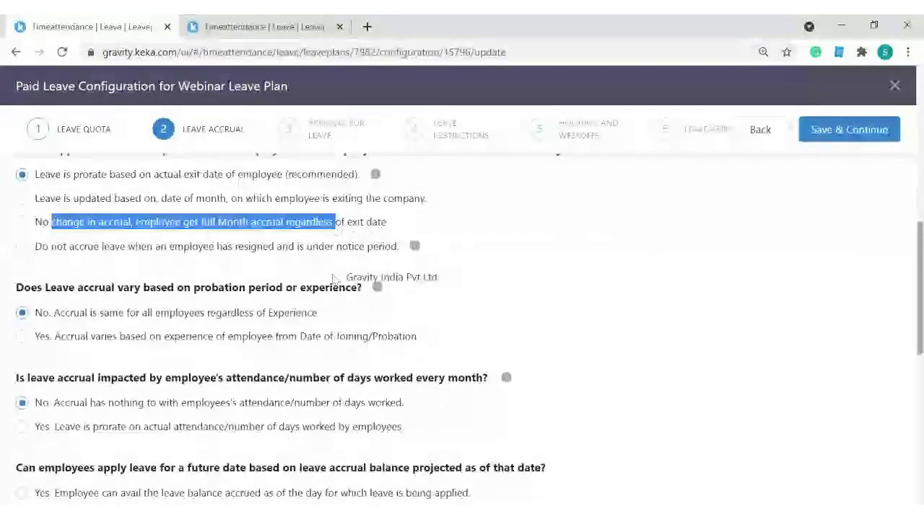
{"action": "scroll", "coordinate": [4, 385], "scroll_direction": "up", "scroll_amount": 2}
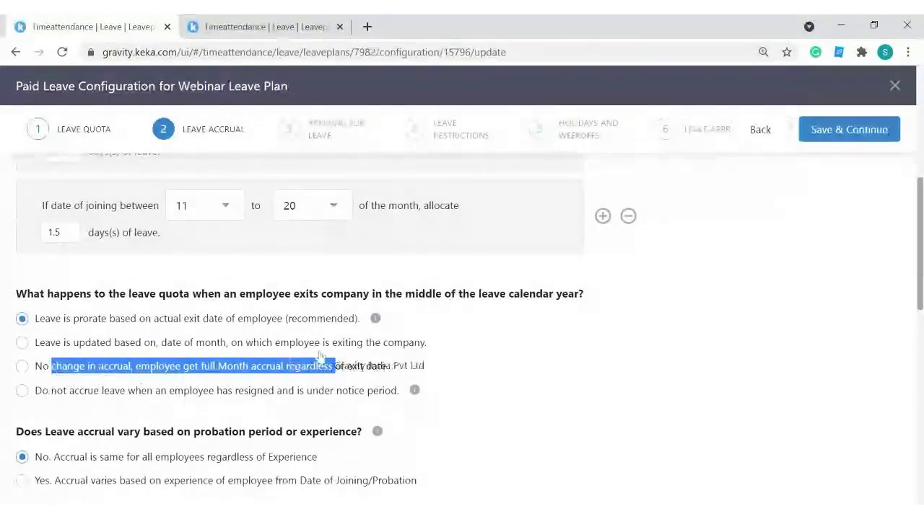
{"action": "left_click", "coordinate": [22, 367]}
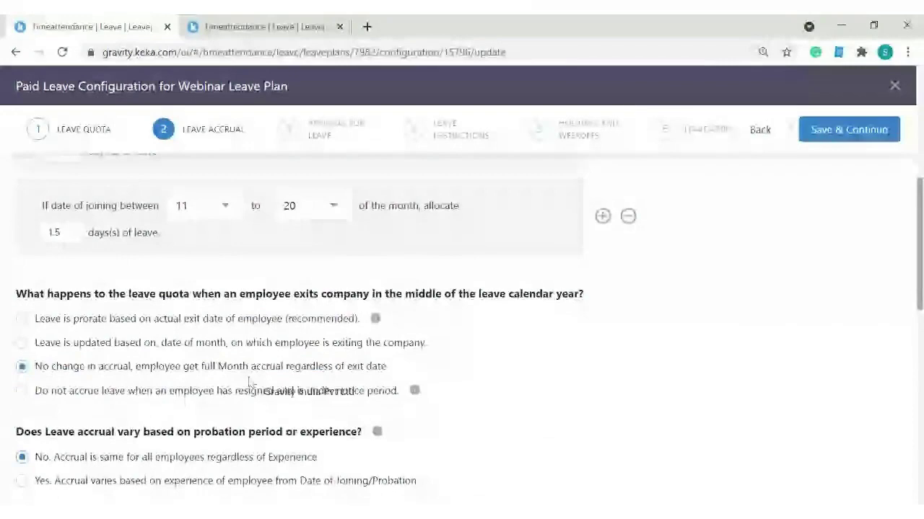
{"action": "scroll", "coordinate": [249, 382], "scroll_direction": "up", "scroll_amount": 5}
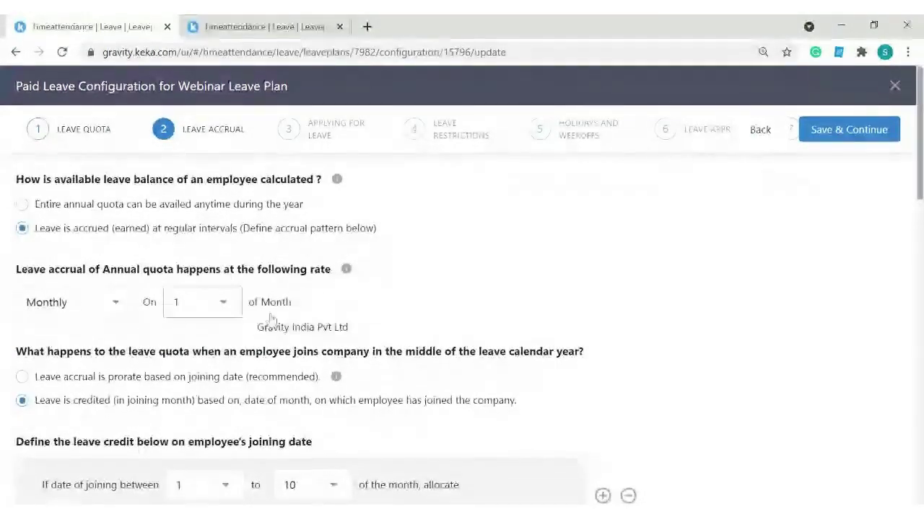
{"action": "scroll", "coordinate": [271, 320], "scroll_direction": "down", "scroll_amount": 5}
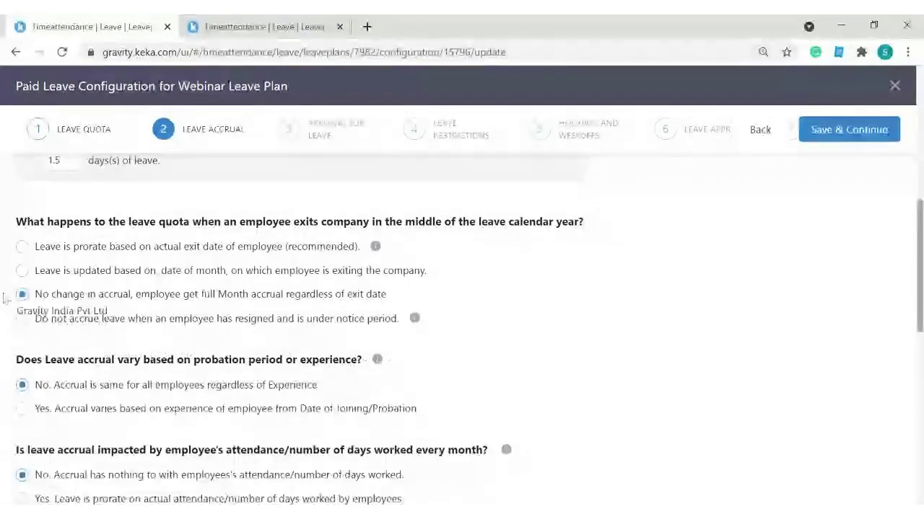
{"action": "left_click", "coordinate": [38, 250]}
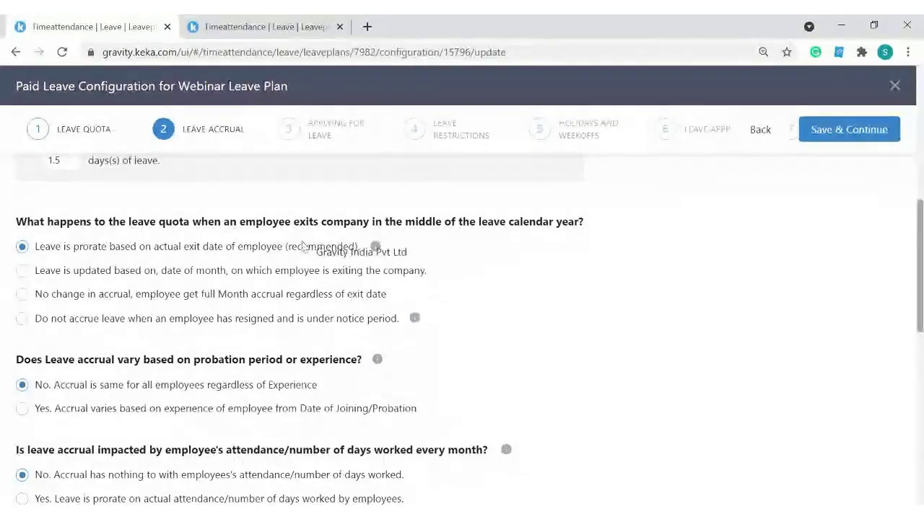
Step: Examine the question on accrual varying by probation period or experience, and recheck the accrual rate and joining-date leave credits
{"action": "scroll", "coordinate": [180, 328], "scroll_direction": "down", "scroll_amount": 2}
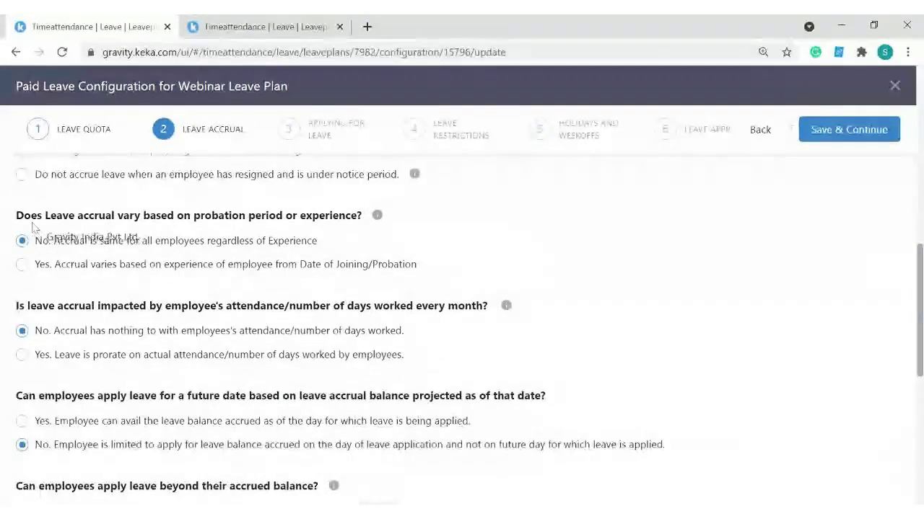
{"action": "left_click_drag", "start_coordinate": [24, 215], "coordinate": [285, 215]}
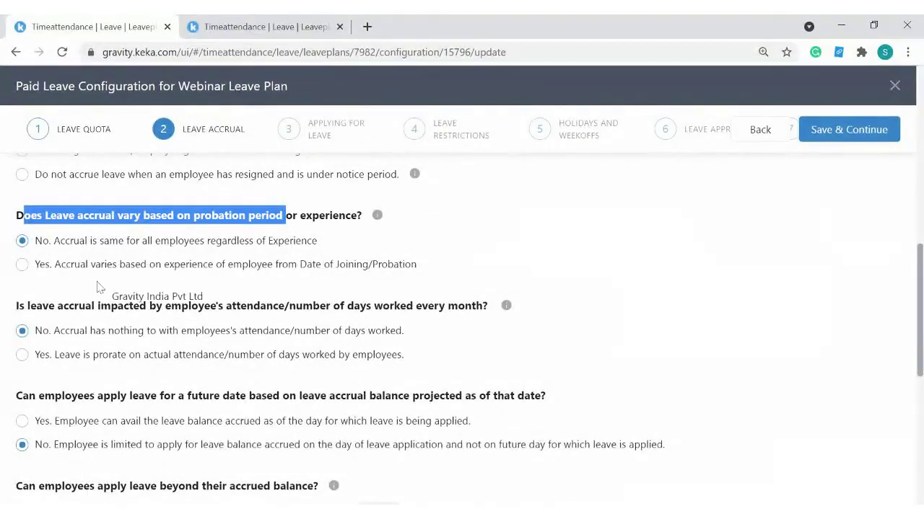
{"action": "scroll", "coordinate": [157, 286], "scroll_direction": "up", "scroll_amount": 4}
{"action": "scroll", "coordinate": [157, 286], "scroll_direction": "up", "scroll_amount": 3}
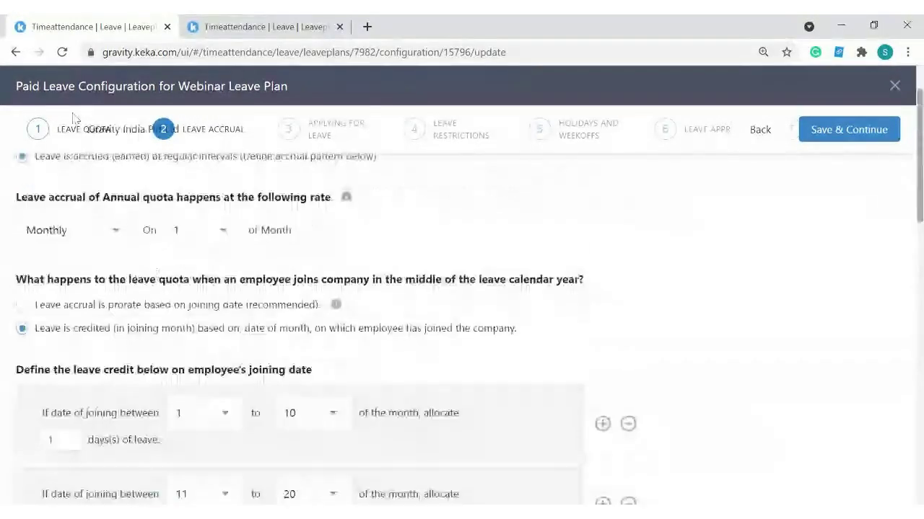
{"action": "scroll", "coordinate": [285, 325], "scroll_direction": "down", "scroll_amount": 2}
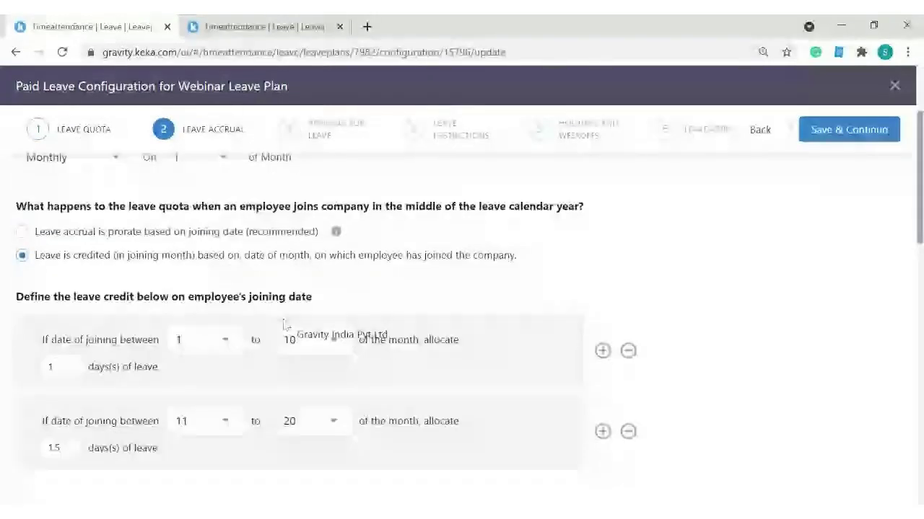
{"action": "scroll", "coordinate": [285, 325], "scroll_direction": "down", "scroll_amount": 2}
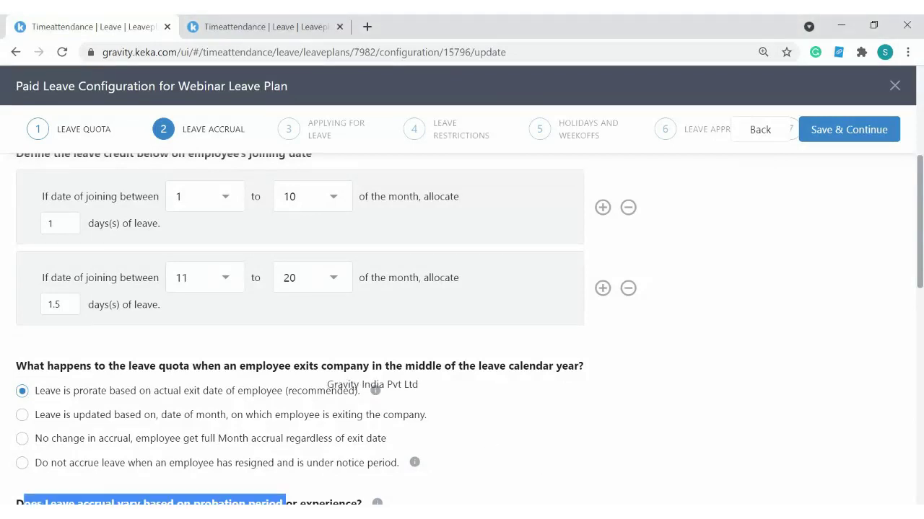
Step: Review the questions on leave quota for employees joining and exiting mid-year, including the joining-date credits and the exit options
{"action": "scroll", "coordinate": [253, 288], "scroll_direction": "up", "scroll_amount": 3}
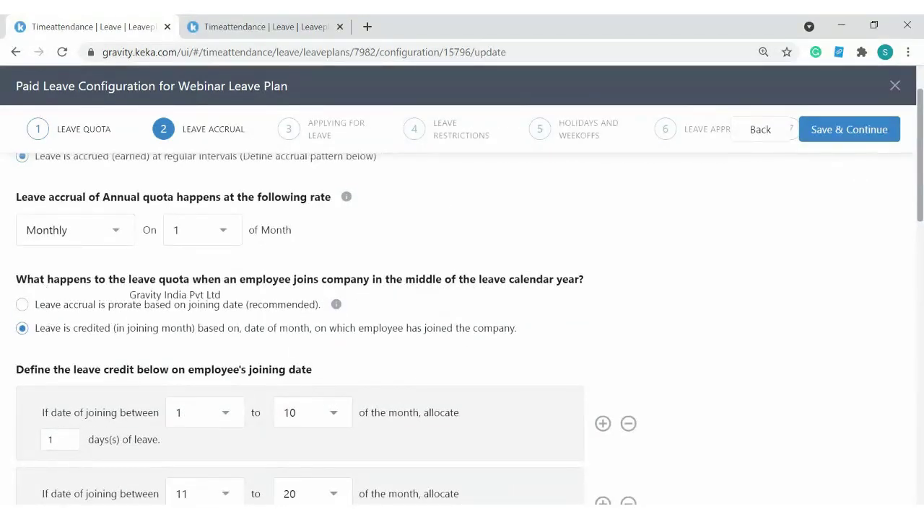
{"action": "left_click_drag", "start_coordinate": [110, 279], "coordinate": [369, 280]}
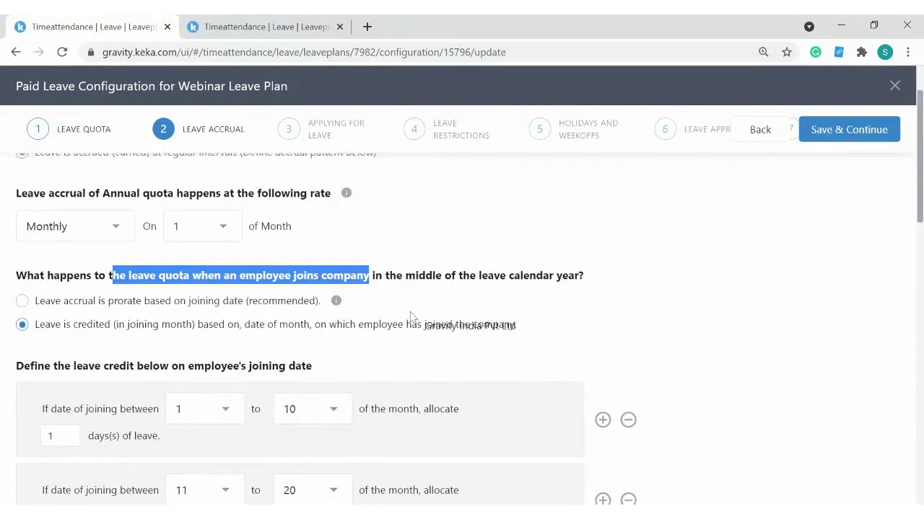
{"action": "scroll", "coordinate": [462, 324], "scroll_direction": "down", "scroll_amount": 3}
{"action": "left_click_drag", "start_coordinate": [17, 366], "coordinate": [431, 368]}
{"action": "scroll", "coordinate": [215, 311], "scroll_direction": "down", "scroll_amount": 1}
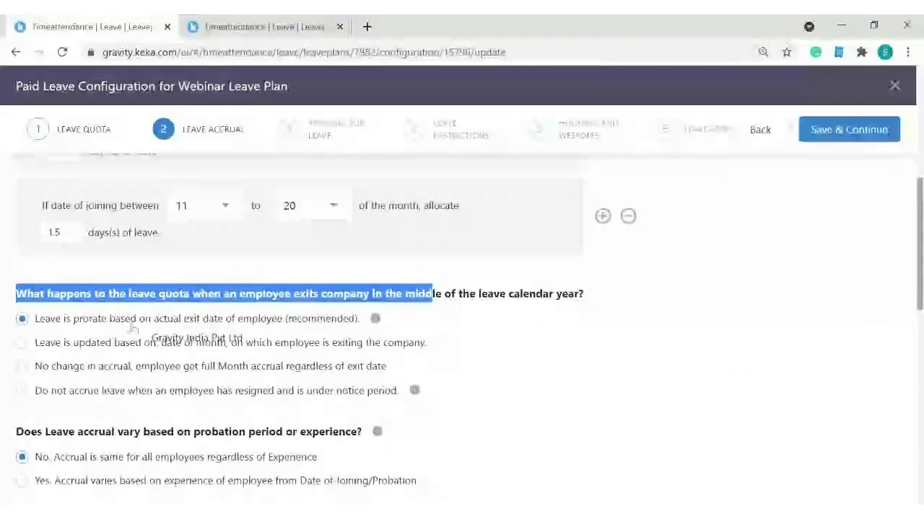
{"action": "scroll", "coordinate": [115, 312], "scroll_direction": "down", "scroll_amount": 1}
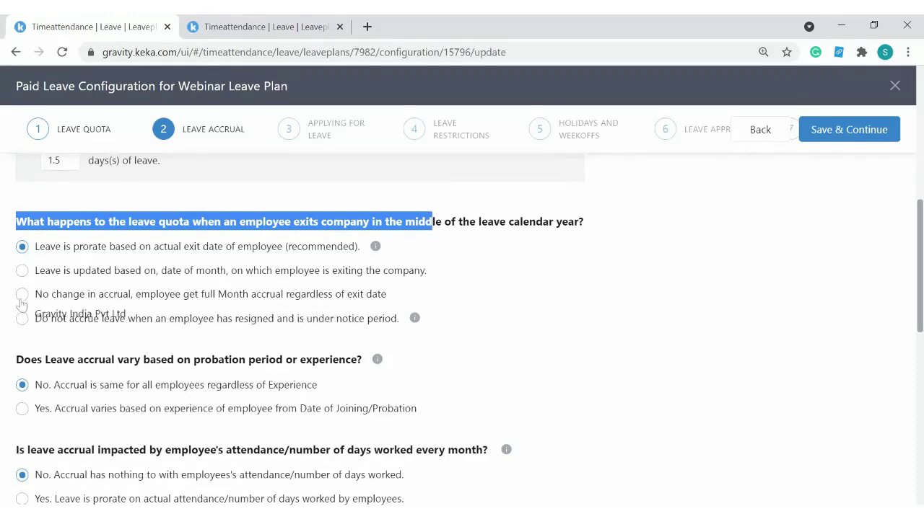
{"action": "left_click_drag", "start_coordinate": [43, 295], "coordinate": [299, 314]}
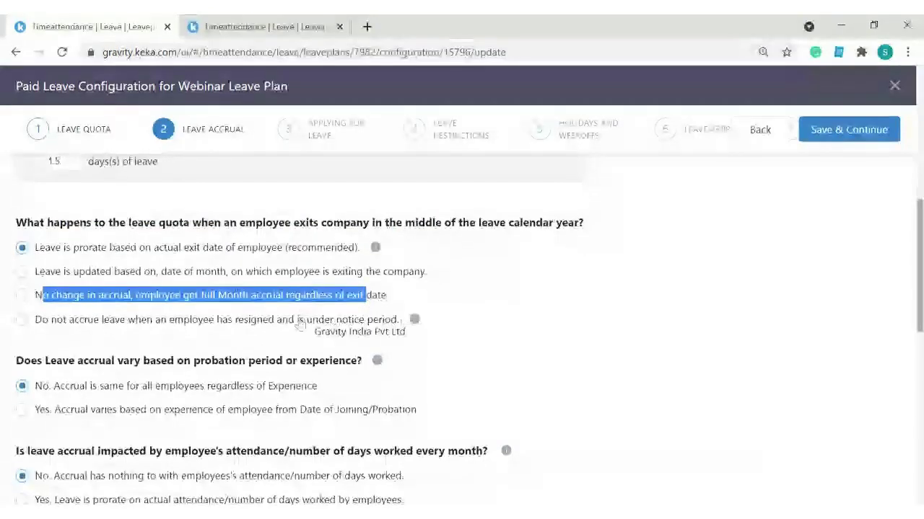
{"action": "scroll", "coordinate": [299, 324], "scroll_direction": "up", "scroll_amount": 6}
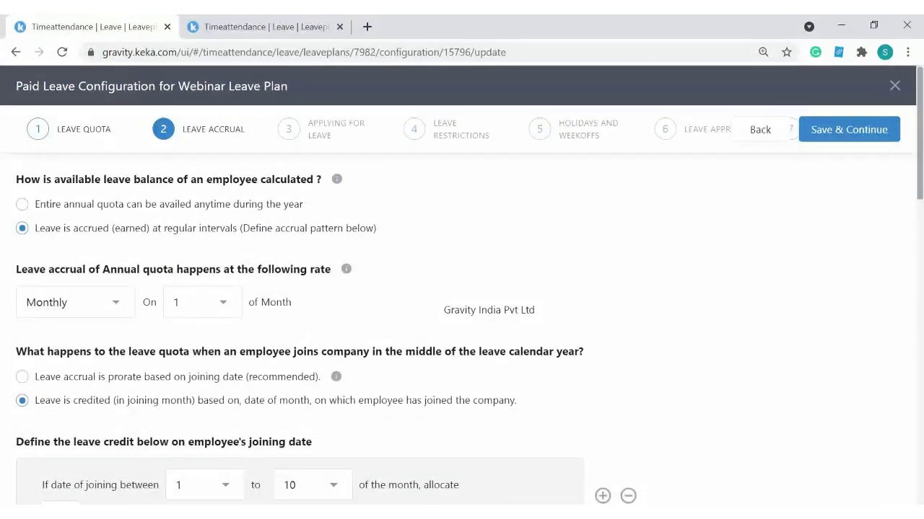
{"action": "scroll", "coordinate": [428, 299], "scroll_direction": "down", "scroll_amount": 1}
{"action": "scroll", "coordinate": [429, 298], "scroll_direction": "down", "scroll_amount": 8}
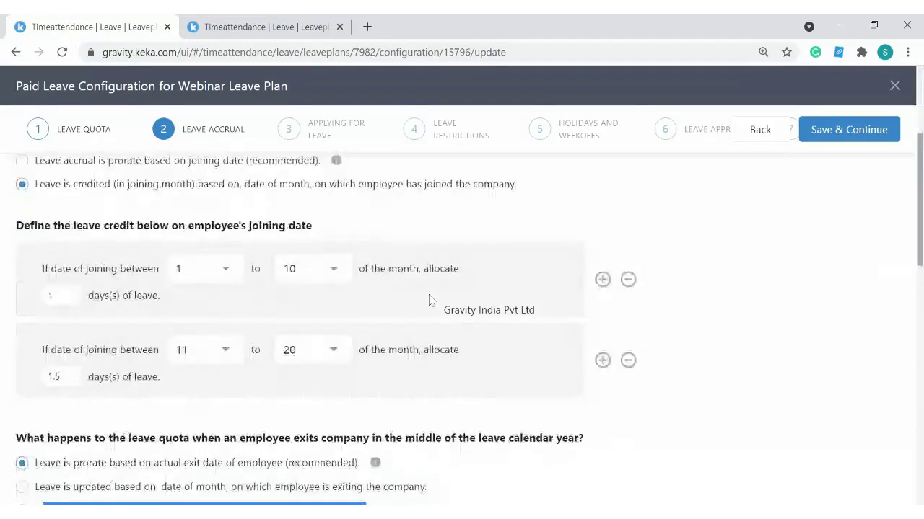
Step: Try full-month accrual regardless of exit date, then go back to prorating leave on the employee's actual exit date
{"action": "left_click", "coordinate": [65, 230]}
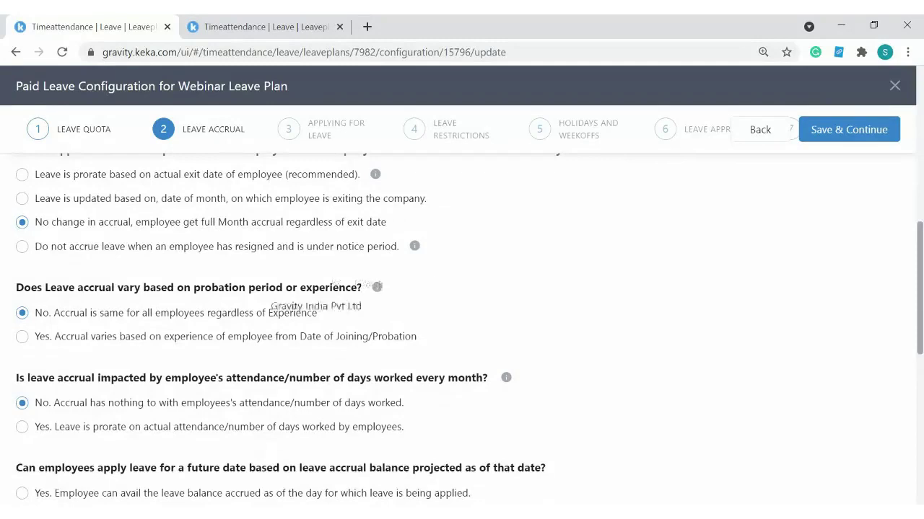
{"action": "scroll", "coordinate": [317, 306], "scroll_direction": "up", "scroll_amount": 1}
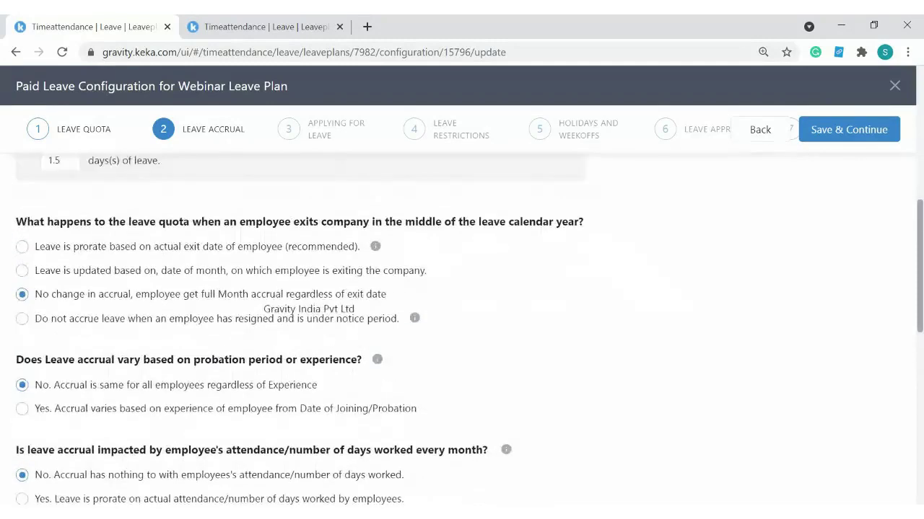
{"action": "left_click", "coordinate": [82, 248]}
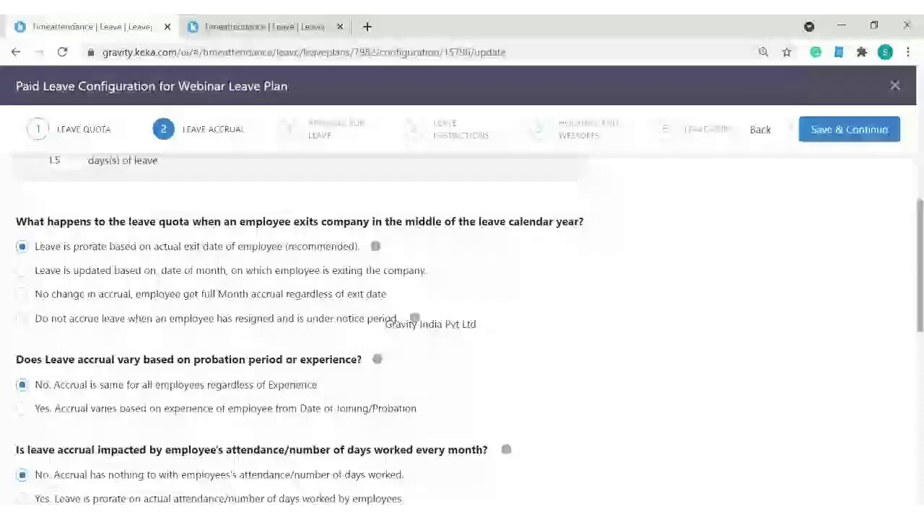
{"action": "left_click_drag", "start_coordinate": [63, 248], "coordinate": [210, 253]}
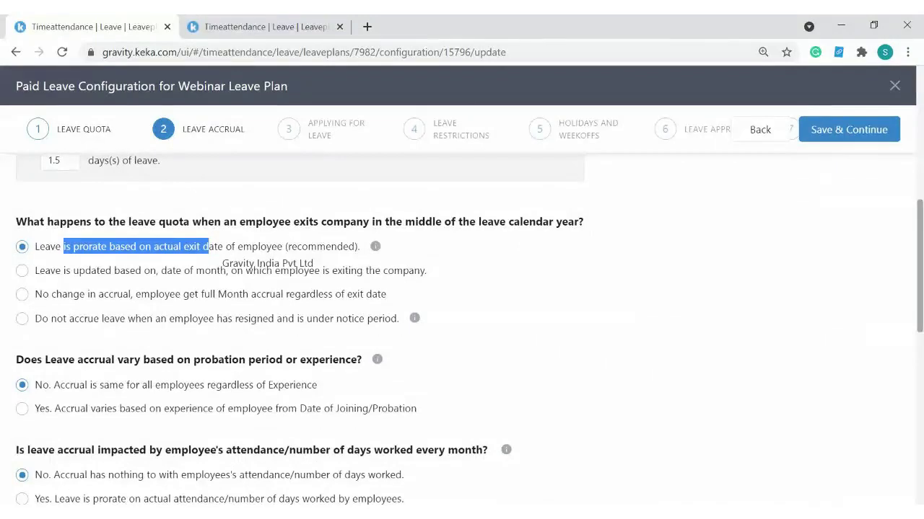
Step: Have exit-month leave updated based on the date of the month of exit, with the first range from 1 to 10
{"action": "left_click", "coordinate": [23, 270]}
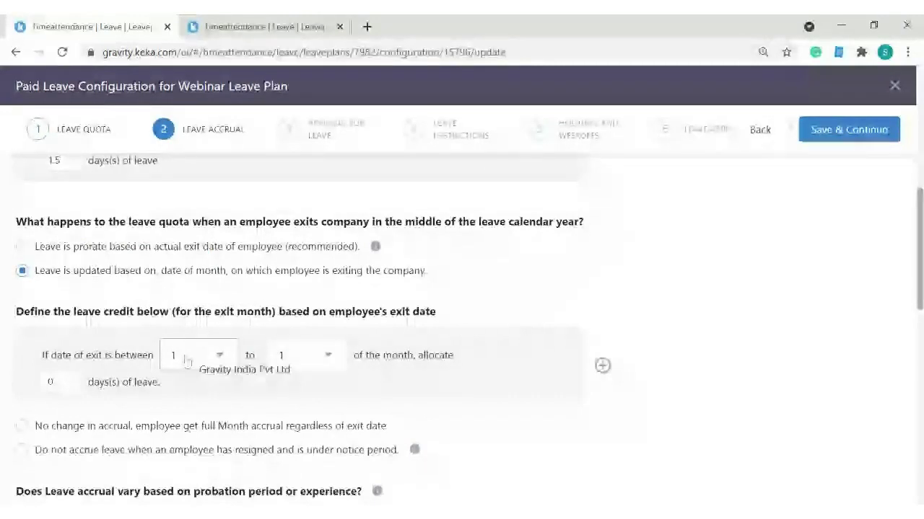
{"action": "left_click", "coordinate": [310, 357]}
{"action": "scroll", "coordinate": [288, 262], "scroll_direction": "down", "scroll_amount": 3}
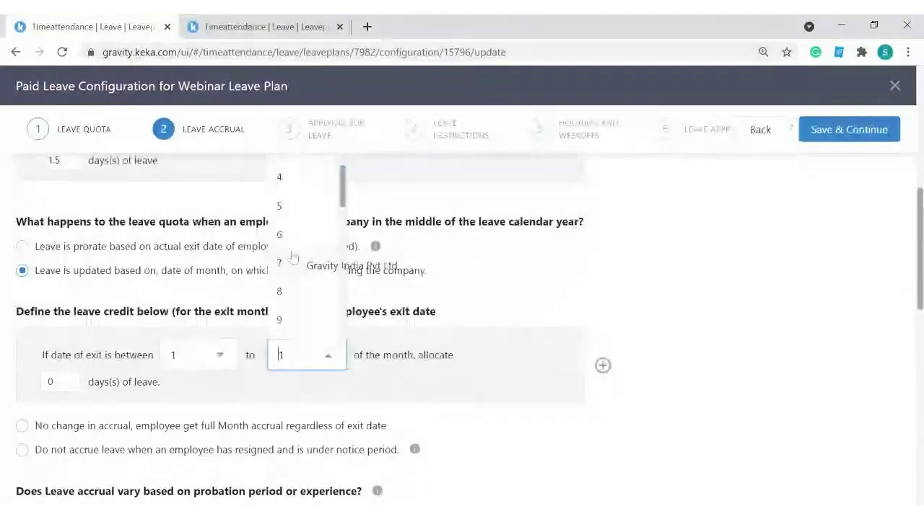
{"action": "scroll", "coordinate": [289, 262], "scroll_direction": "up", "scroll_amount": 3}
{"action": "left_click", "coordinate": [290, 282]}
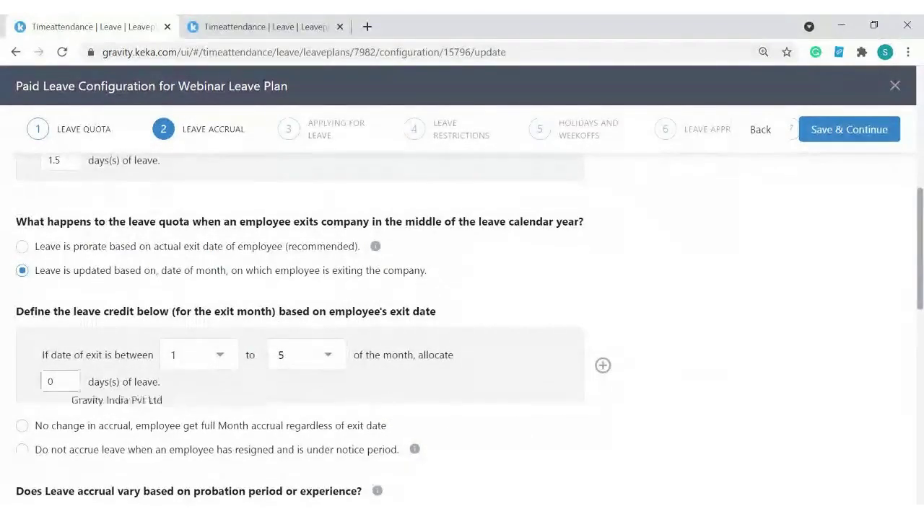
{"action": "scroll", "coordinate": [657, 236], "scroll_direction": "down", "scroll_amount": 2}
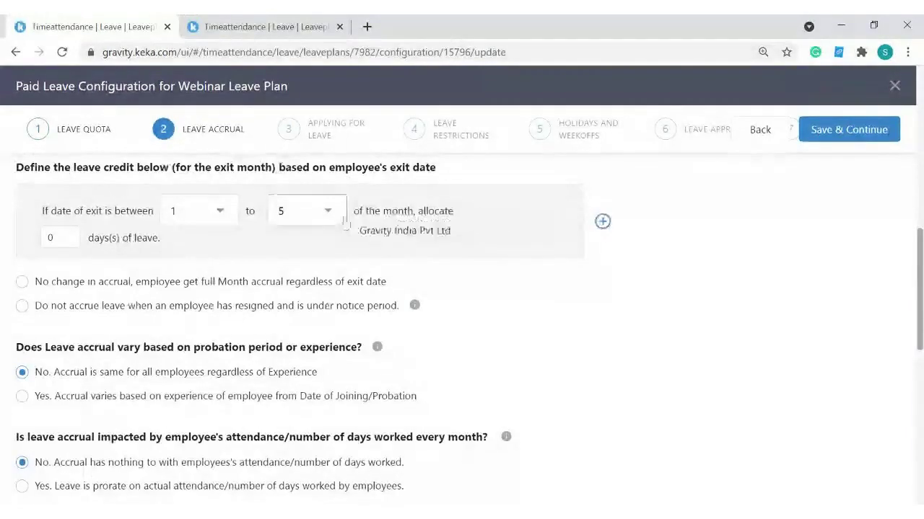
{"action": "left_click", "coordinate": [296, 216]}
{"action": "scroll", "coordinate": [299, 364], "scroll_direction": "down", "scroll_amount": 3}
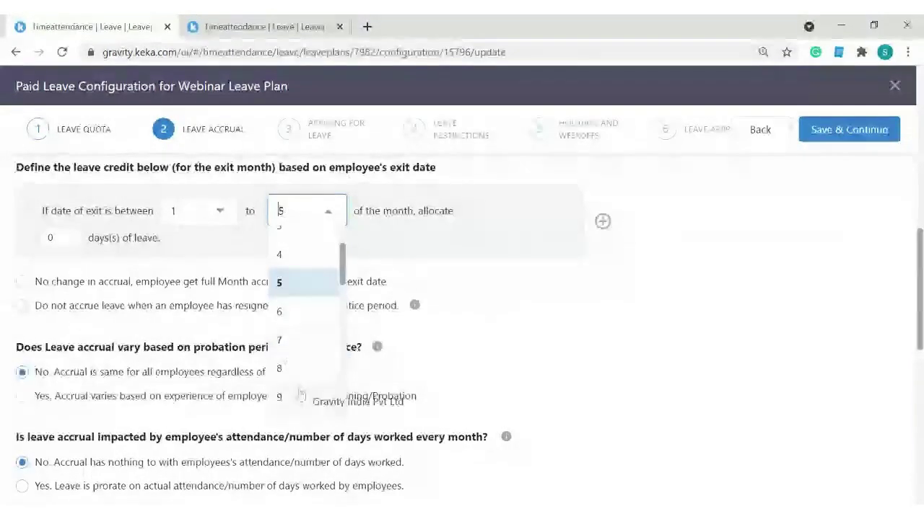
{"action": "left_click", "coordinate": [298, 283]}
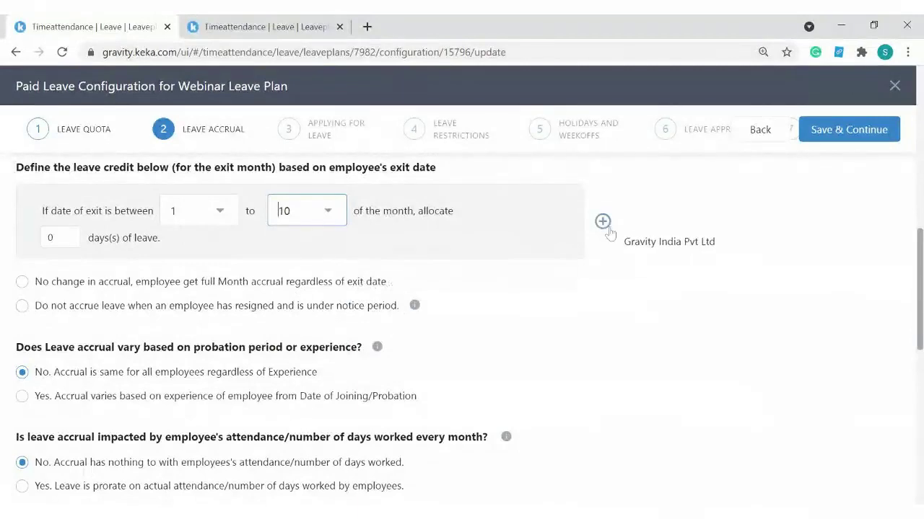
Step: Add a second exit-date range running from 11 to Last day of the month
{"action": "left_click", "coordinate": [602, 222]}
{"action": "left_click", "coordinate": [205, 297]}
{"action": "scroll", "coordinate": [195, 404], "scroll_direction": "down", "scroll_amount": 3}
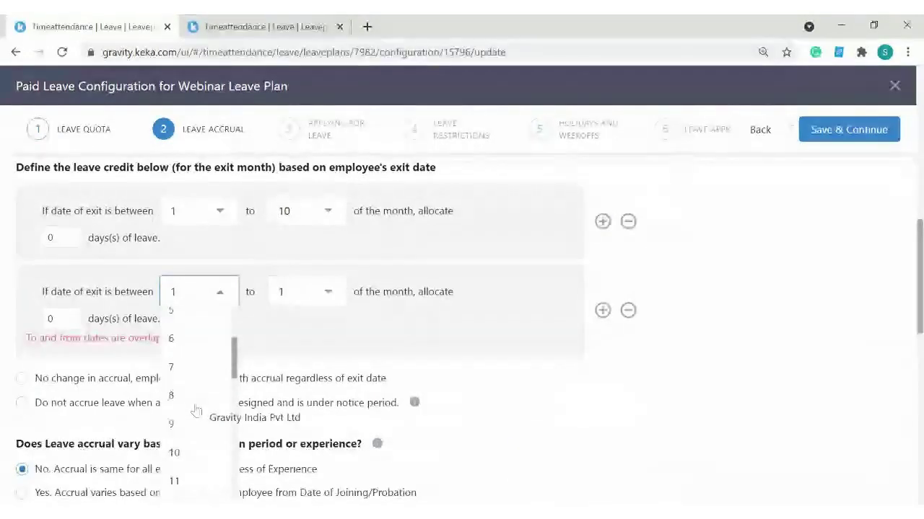
{"action": "left_click", "coordinate": [187, 453]}
{"action": "left_click", "coordinate": [285, 293]}
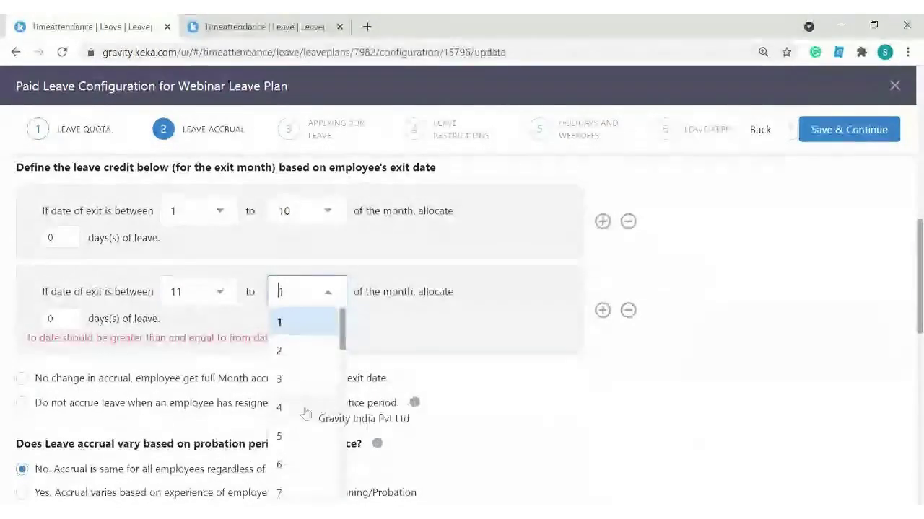
{"action": "scroll", "coordinate": [306, 413], "scroll_direction": "down", "scroll_amount": 5}
{"action": "scroll", "coordinate": [305, 413], "scroll_direction": "down", "scroll_amount": 5}
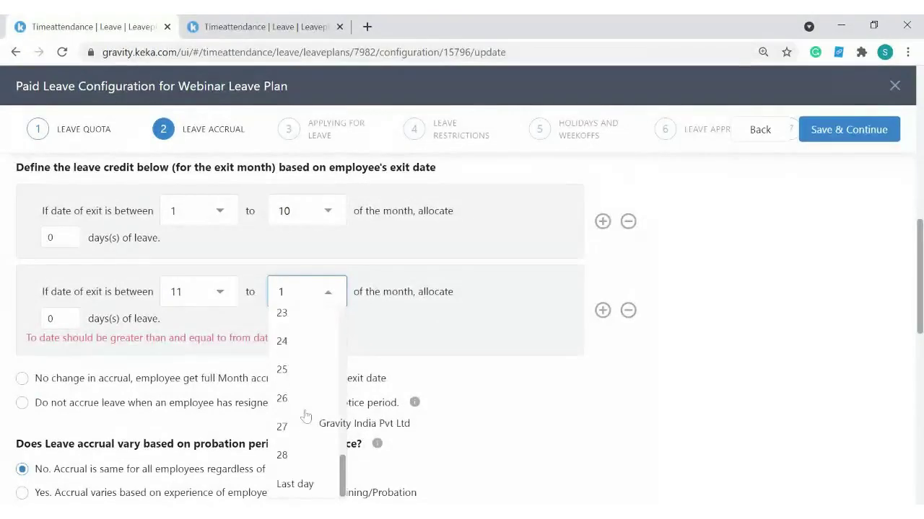
{"action": "left_click", "coordinate": [293, 483]}
Step: Allocate 2 days of leave to the second exit-date range
{"action": "left_click", "coordinate": [61, 318]}
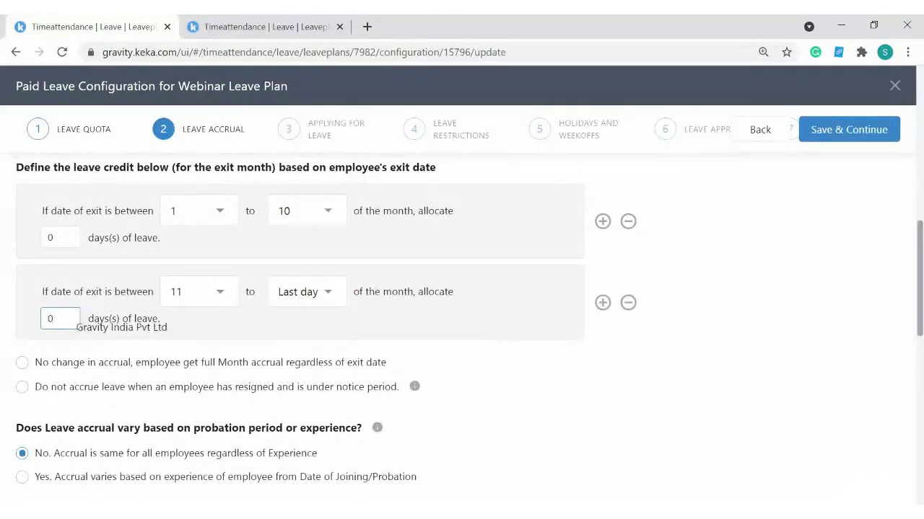
{"action": "key", "text": "BackSpace"}
{"action": "type", "text": "2"}
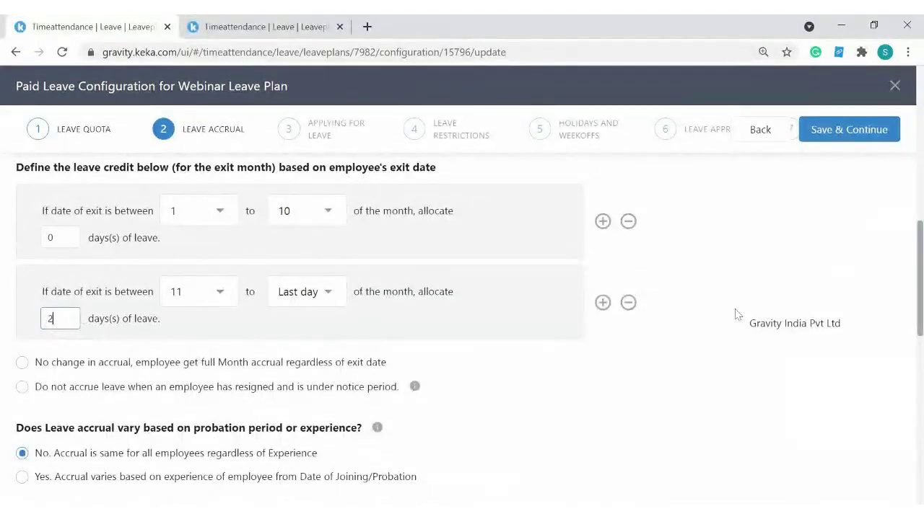
{"action": "left_click", "coordinate": [737, 316]}
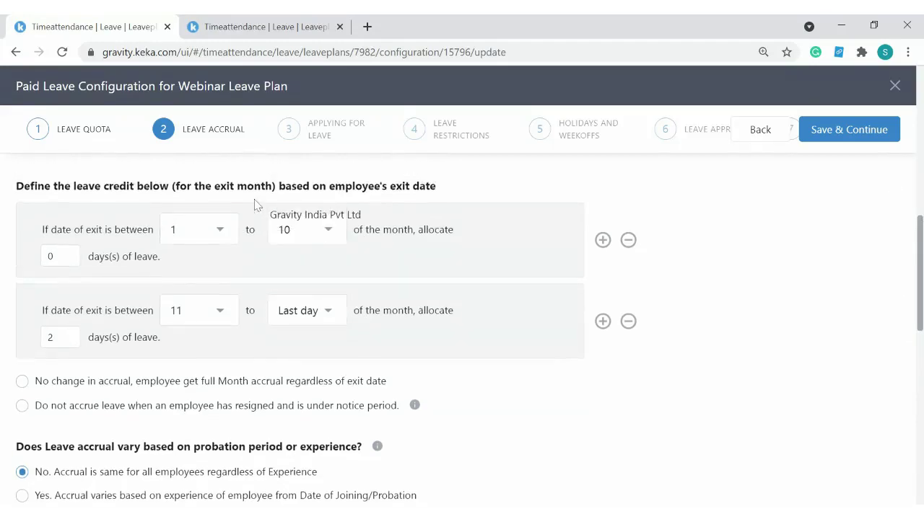
Step: Choose to have leave accrual vary based on the employee's experience from Date of Joining/Probation
{"action": "scroll", "coordinate": [162, 222], "scroll_direction": "up", "scroll_amount": 1}
{"action": "scroll", "coordinate": [237, 223], "scroll_direction": "down", "scroll_amount": 4}
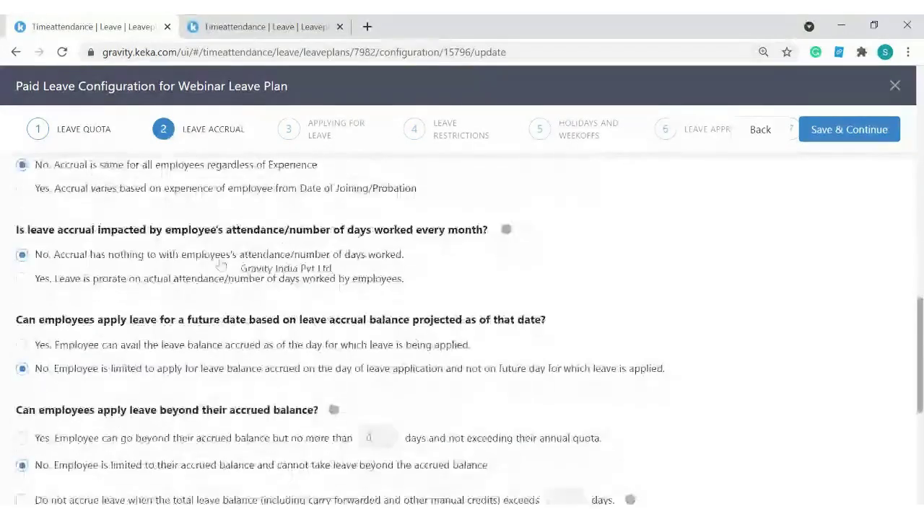
{"action": "left_click_drag", "start_coordinate": [43, 212], "coordinate": [231, 212]}
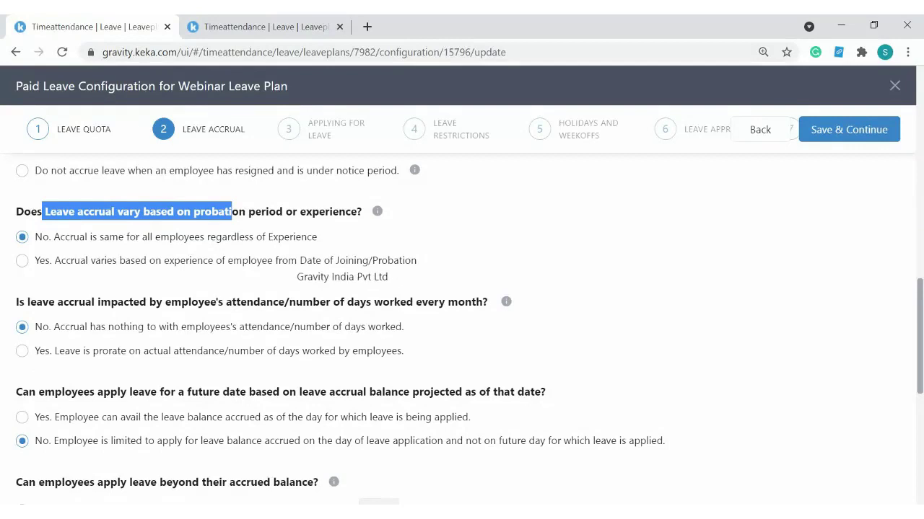
{"action": "left_click", "coordinate": [24, 265]}
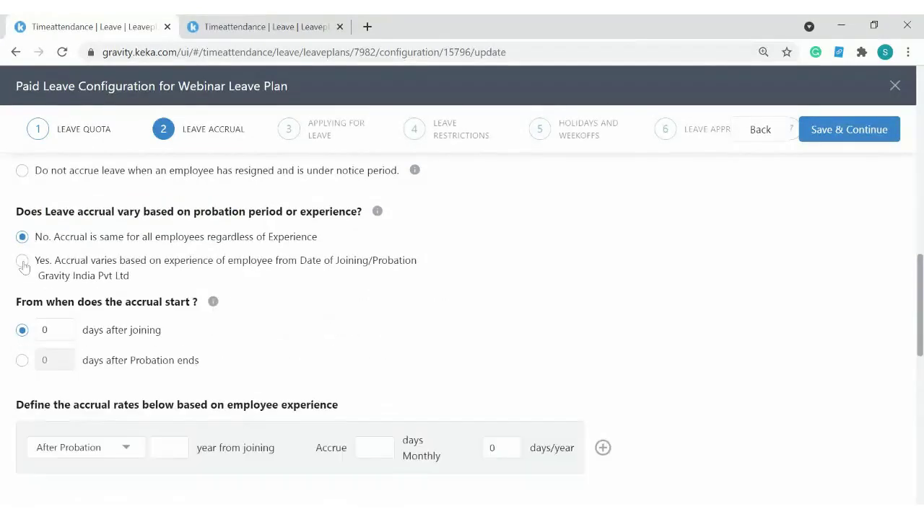
{"action": "left_click_drag", "start_coordinate": [62, 261], "coordinate": [418, 264]}
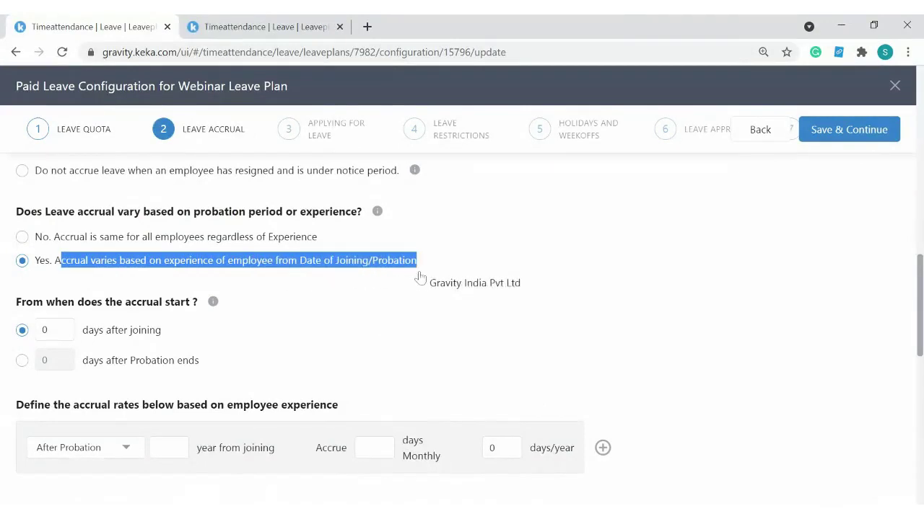
Step: Try starting the accrual after probation ends, then return to starting it 0 days after joining
{"action": "scroll", "coordinate": [437, 291], "scroll_direction": "down", "scroll_amount": 1}
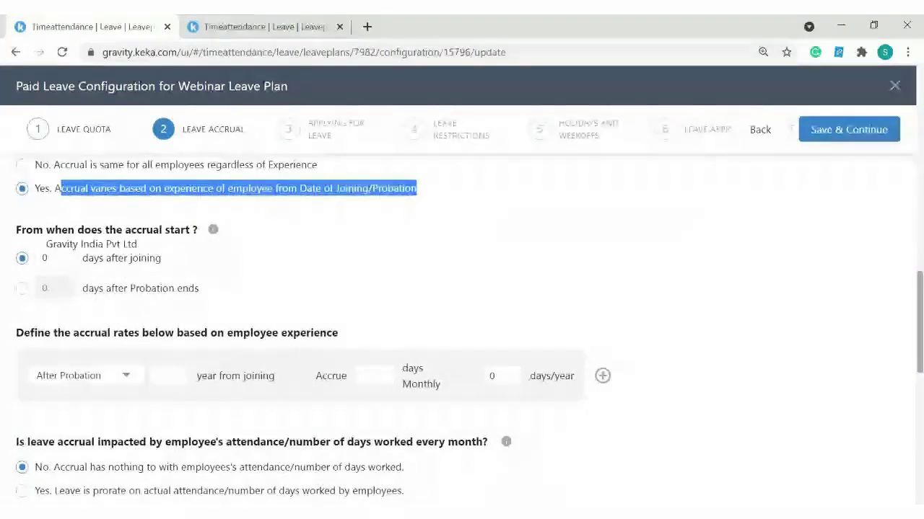
{"action": "left_click", "coordinate": [20, 239]}
{"action": "left_click_drag", "start_coordinate": [125, 230], "coordinate": [200, 231]}
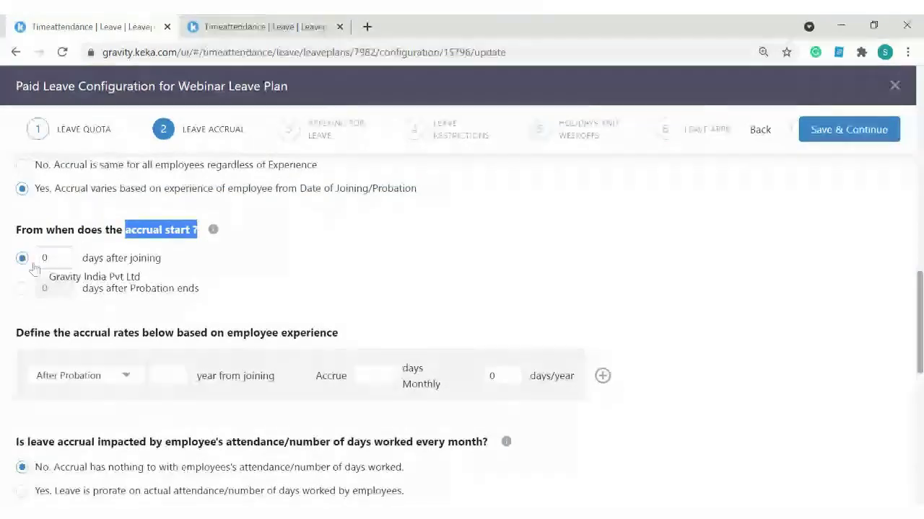
{"action": "left_click", "coordinate": [89, 266]}
{"action": "left_click_drag", "start_coordinate": [90, 265], "coordinate": [262, 264]}
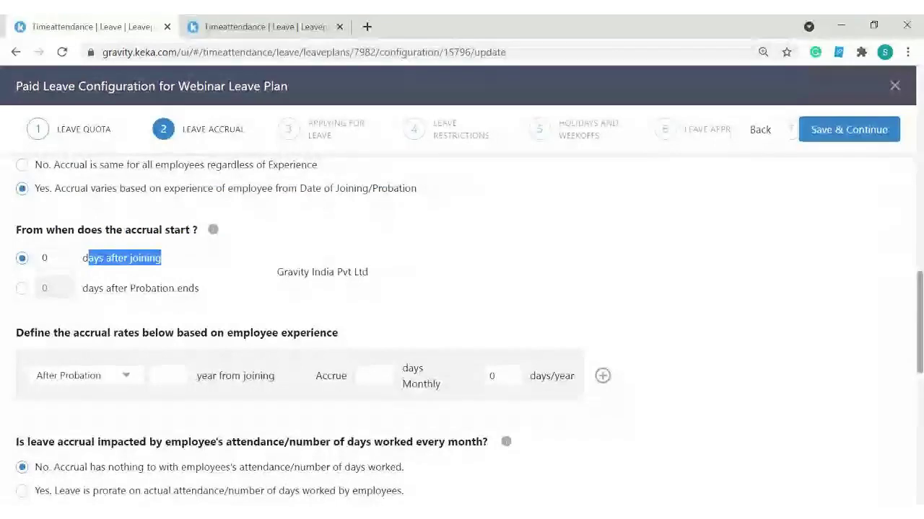
{"action": "left_click", "coordinate": [133, 297]}
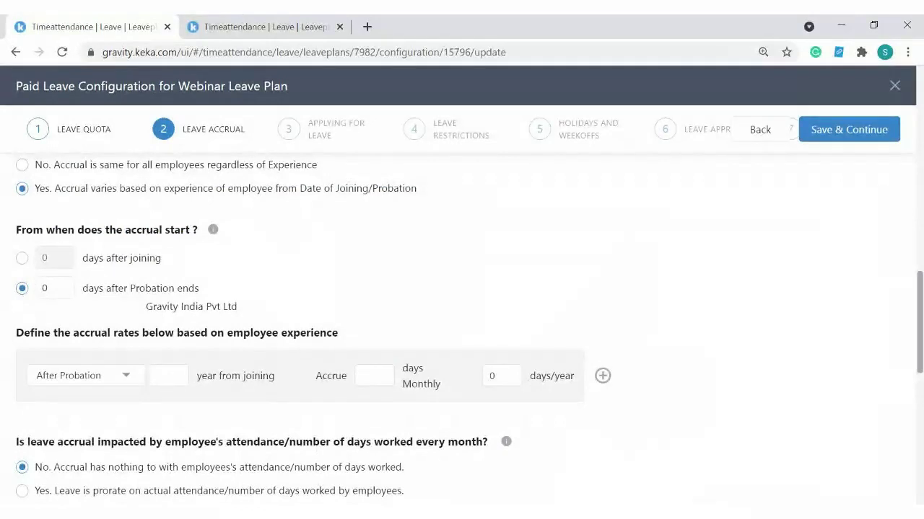
{"action": "left_click", "coordinate": [22, 260]}
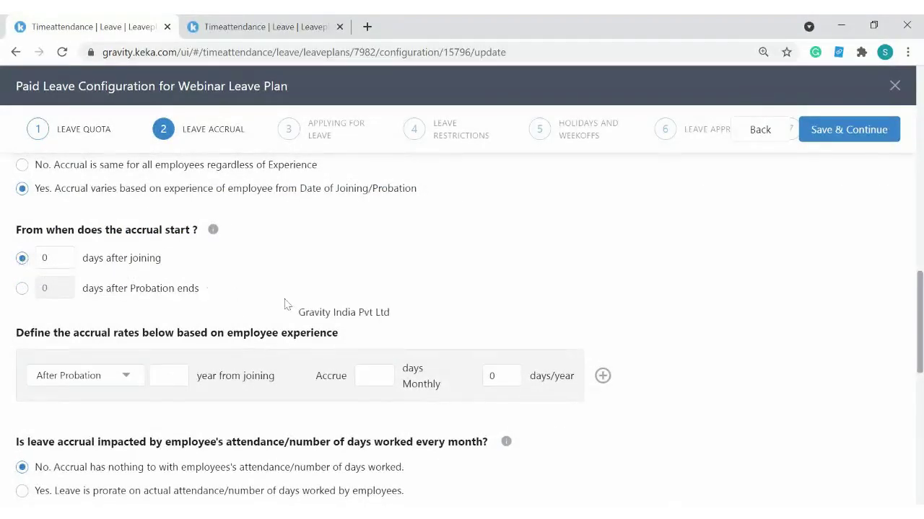
Step: Set the period of the experience-based accrual rate to During Probation
{"action": "scroll", "coordinate": [289, 303], "scroll_direction": "down", "scroll_amount": 2}
{"action": "scroll", "coordinate": [130, 285], "scroll_direction": "up", "scroll_amount": 1}
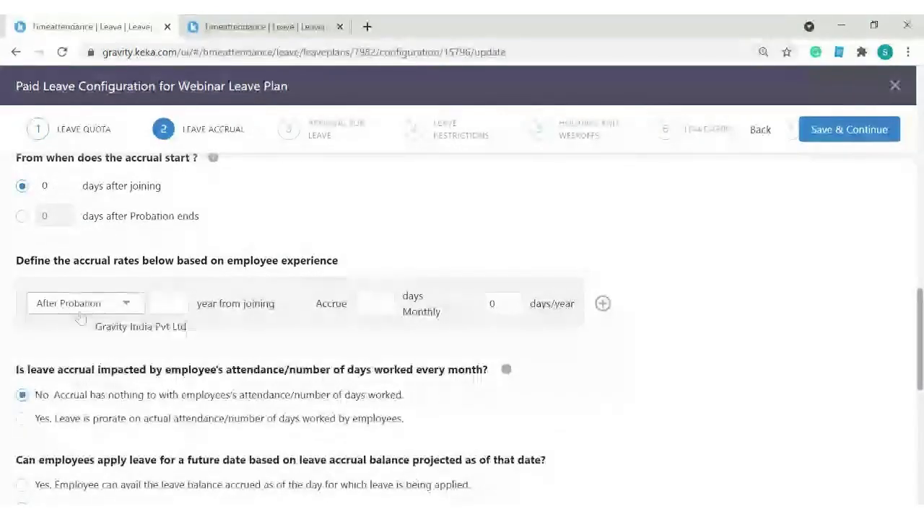
{"action": "left_click", "coordinate": [81, 309]}
{"action": "left_click", "coordinate": [81, 358]}
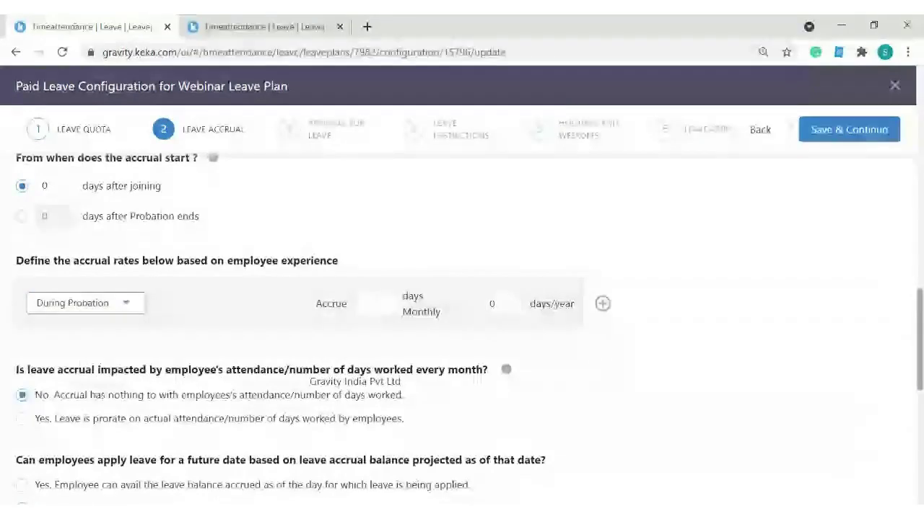
{"action": "scroll", "coordinate": [36, 375], "scroll_direction": "up", "scroll_amount": 1}
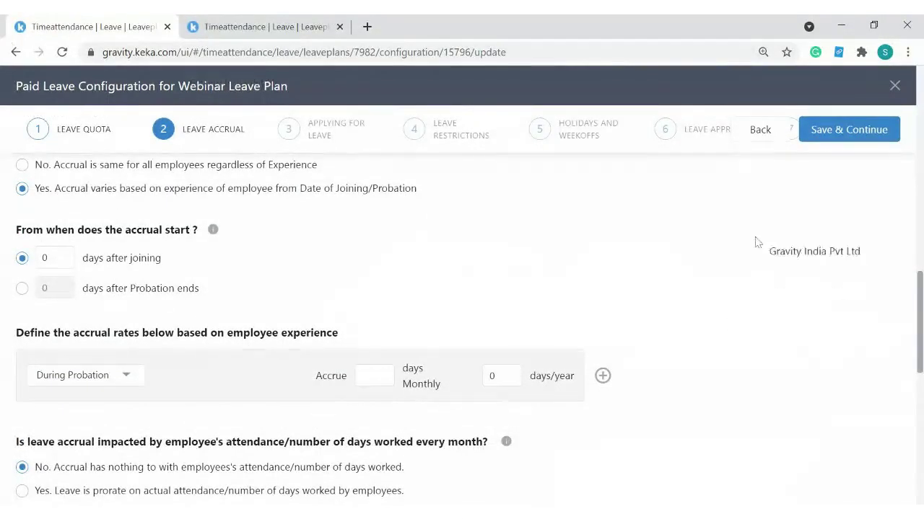
Step: Set the During Probation accrual rate to 1 day monthly
{"action": "scroll", "coordinate": [756, 242], "scroll_direction": "down", "scroll_amount": 1}
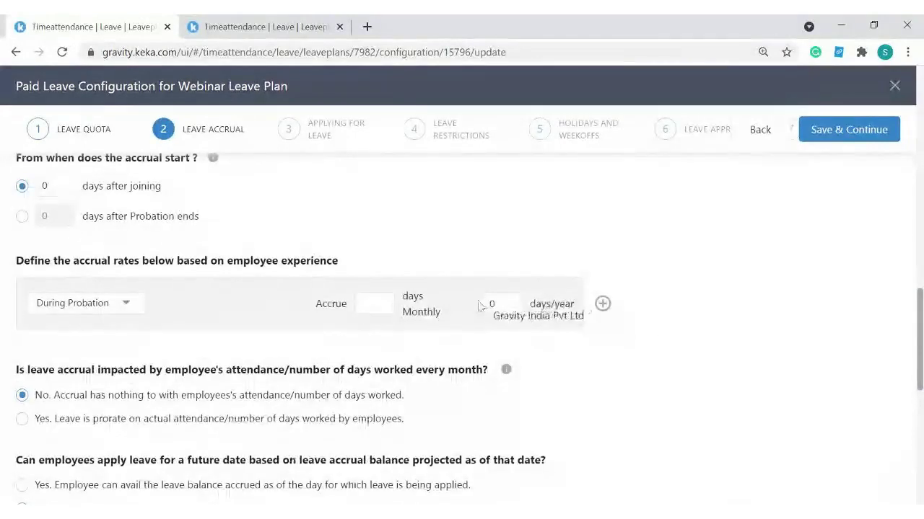
{"action": "left_click", "coordinate": [377, 306]}
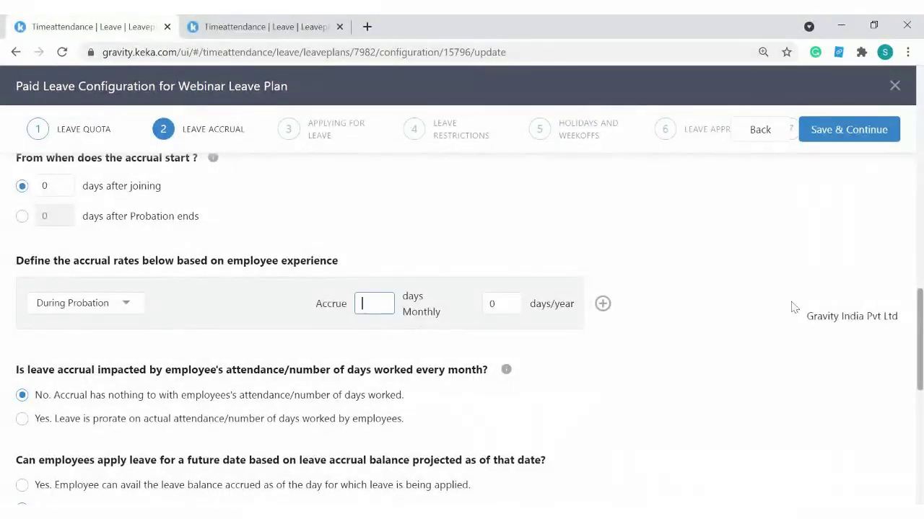
{"action": "type", "text": "1"}
{"action": "left_click", "coordinate": [745, 331]}
{"action": "left_click", "coordinate": [507, 305]}
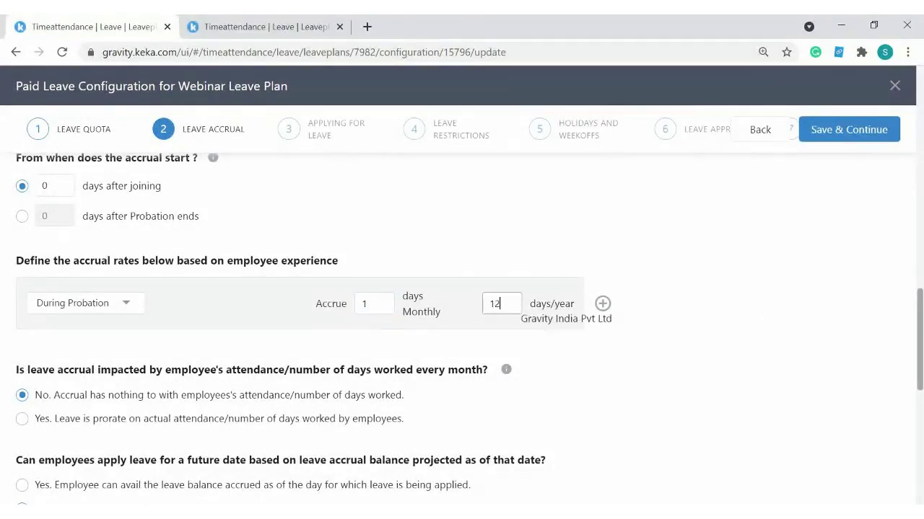
{"action": "double_click", "coordinate": [496, 304]}
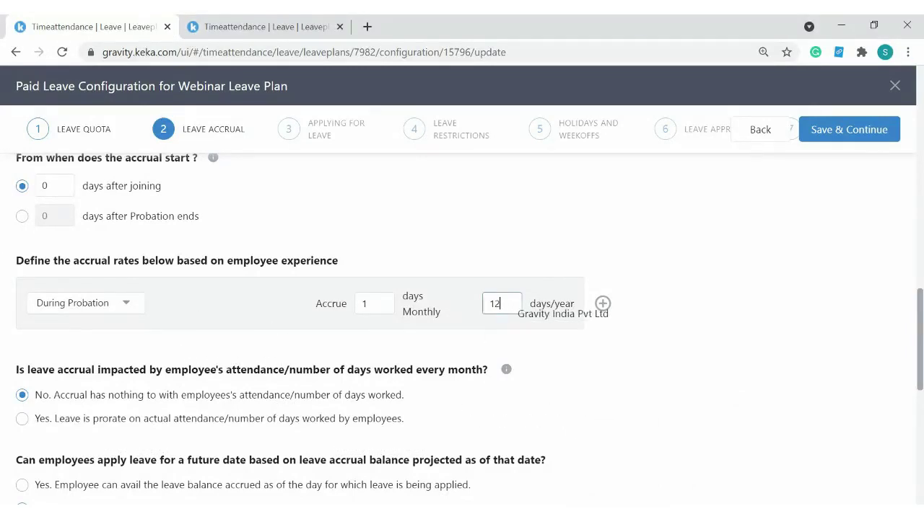
{"action": "left_click_drag", "start_coordinate": [507, 303], "coordinate": [490, 306]}
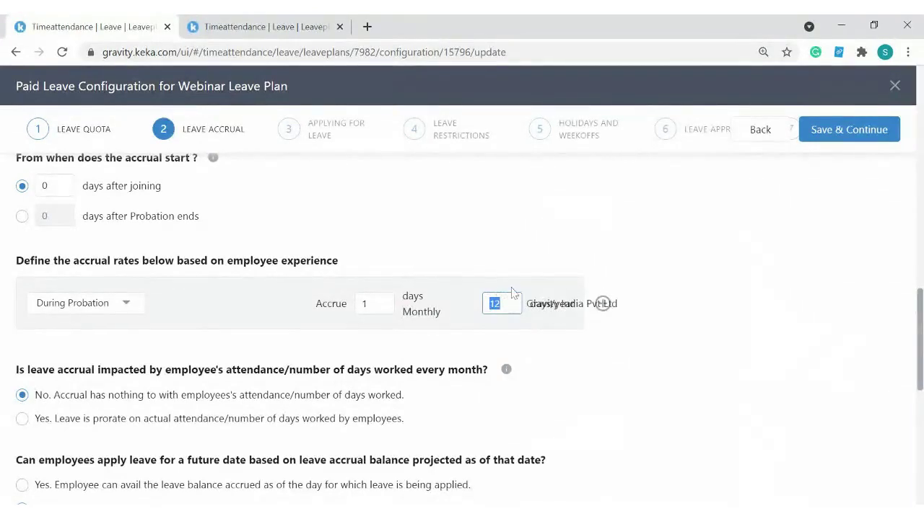
{"action": "left_click", "coordinate": [516, 250]}
{"action": "left_click", "coordinate": [365, 303]}
{"action": "double_click", "coordinate": [365, 304]}
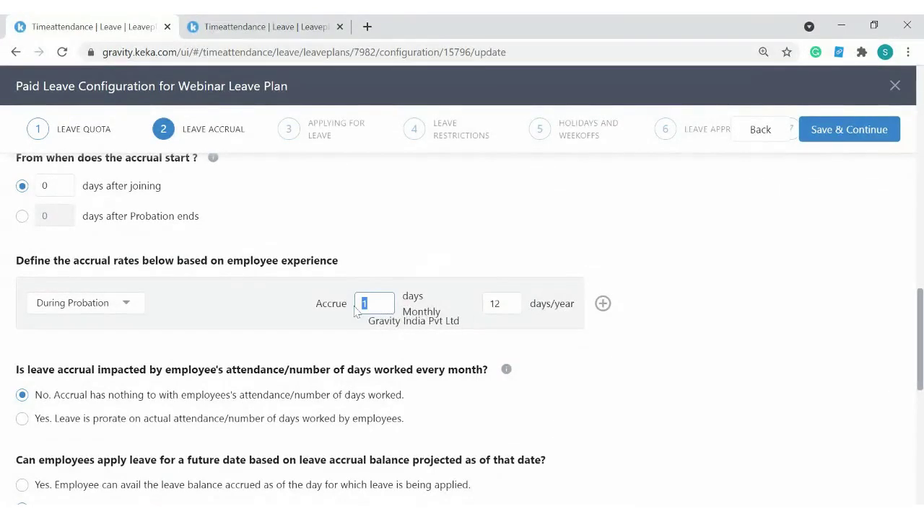
{"action": "left_click", "coordinate": [655, 363]}
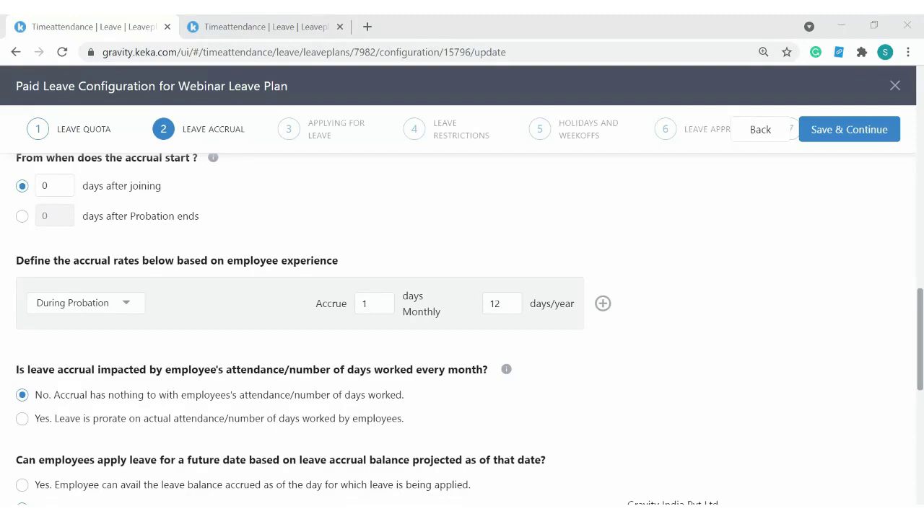
Step: Choose to prorate leave accrual on the actual attendance/number of days worked by employees
{"action": "scroll", "coordinate": [119, 288], "scroll_direction": "down", "scroll_amount": 2}
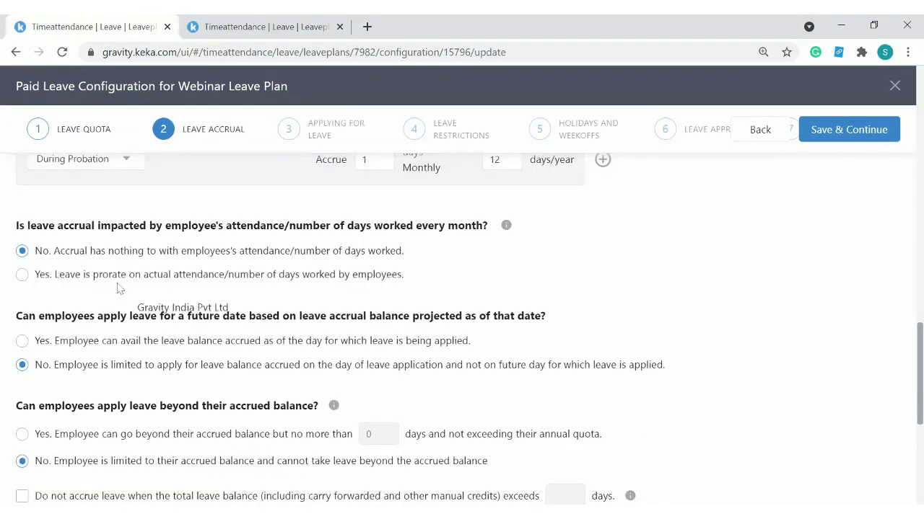
{"action": "left_click_drag", "start_coordinate": [68, 225], "coordinate": [489, 225]}
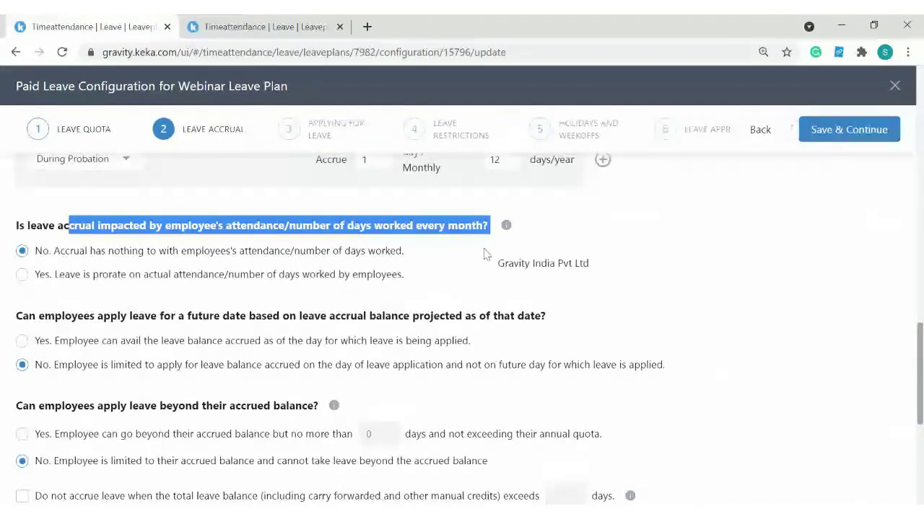
{"action": "left_click", "coordinate": [73, 259]}
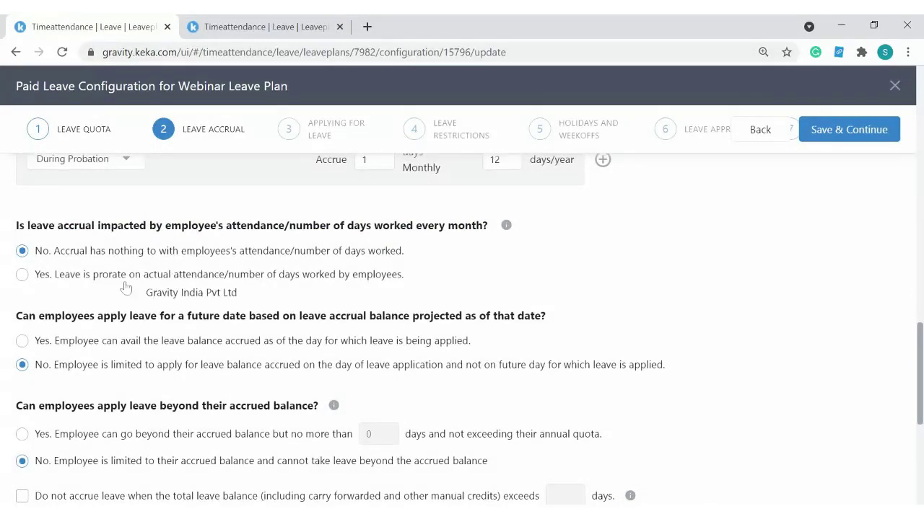
{"action": "left_click", "coordinate": [22, 275]}
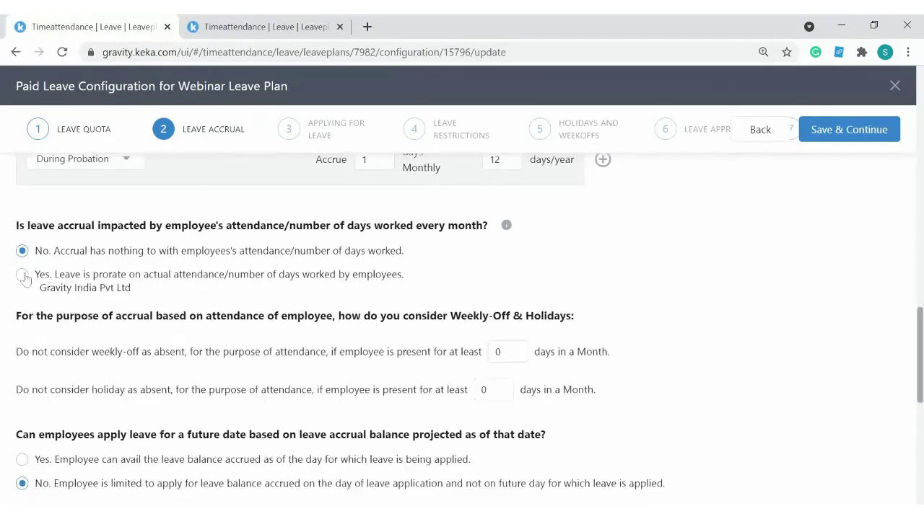
{"action": "left_click_drag", "start_coordinate": [55, 275], "coordinate": [339, 285]}
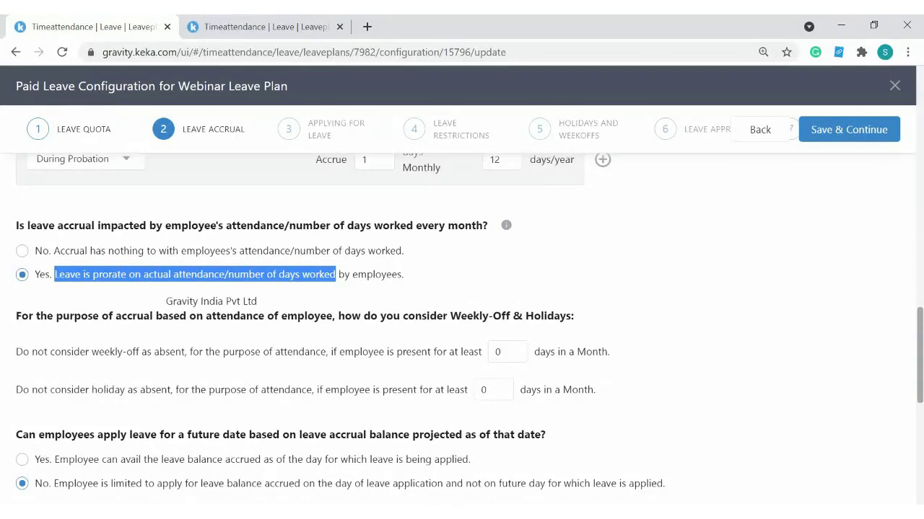
{"action": "scroll", "coordinate": [153, 292], "scroll_direction": "down", "scroll_amount": 1}
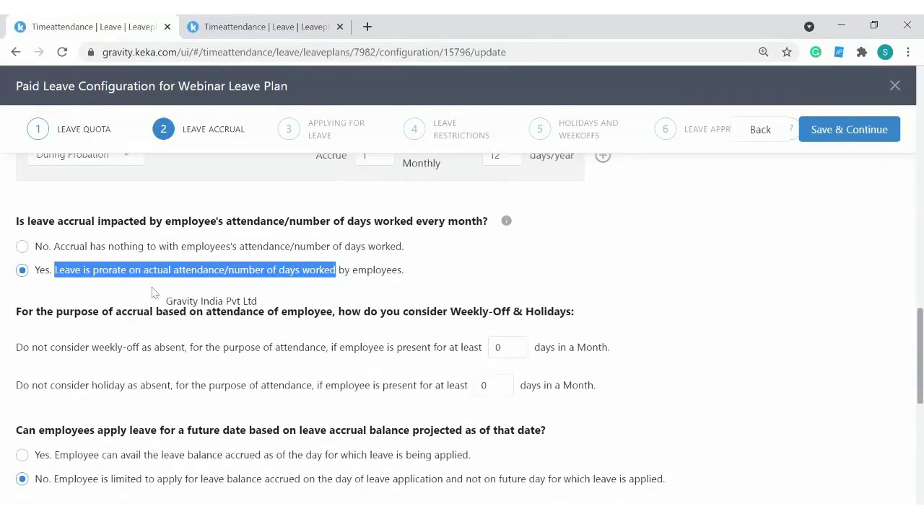
{"action": "scroll", "coordinate": [148, 291], "scroll_direction": "down", "scroll_amount": 1}
{"action": "left_click_drag", "start_coordinate": [17, 246], "coordinate": [246, 247]}
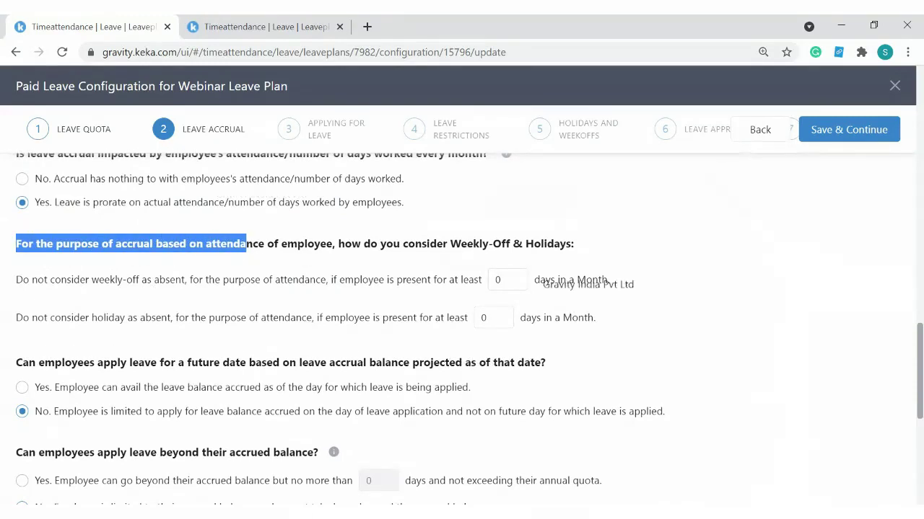
{"action": "left_click_drag", "start_coordinate": [338, 245], "coordinate": [570, 247]}
{"action": "left_click", "coordinate": [622, 253]}
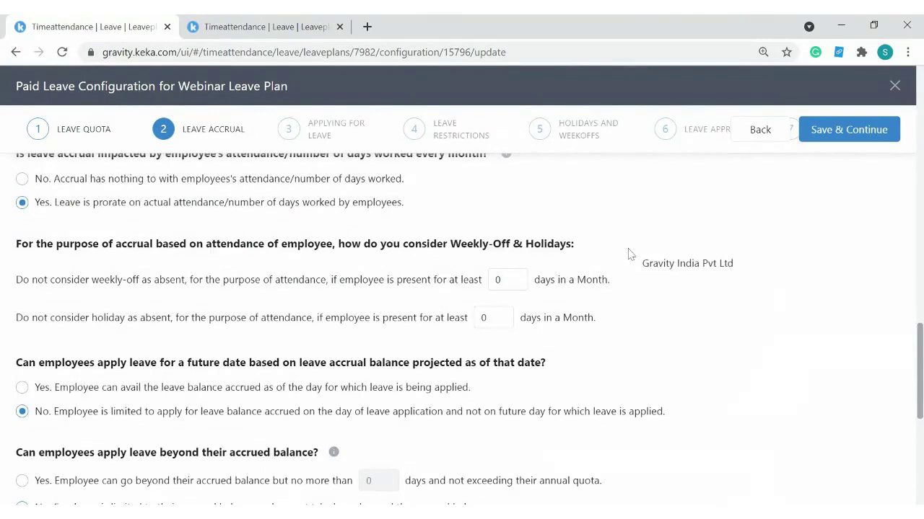
Step: Try making accrual independent of attendance, then return to prorating it on actual attendance/number of days worked
{"action": "scroll", "coordinate": [216, 249], "scroll_direction": "up", "scroll_amount": 1}
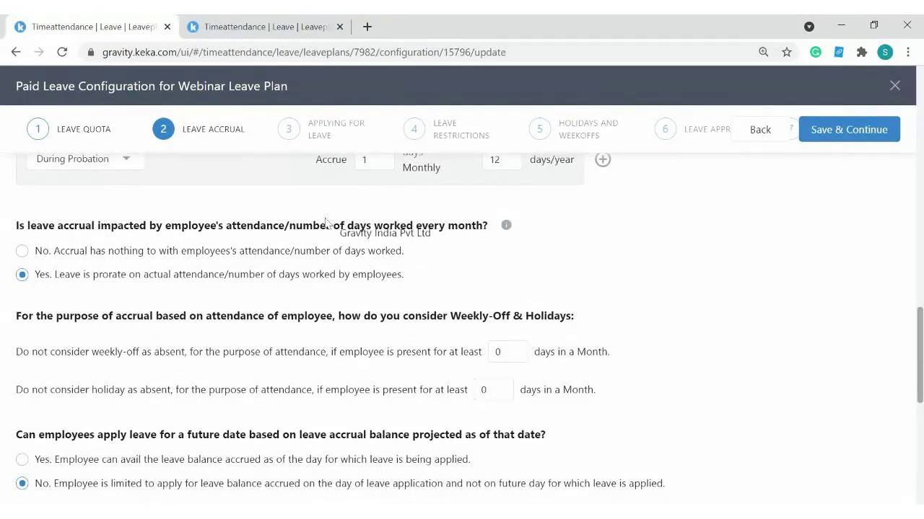
{"action": "left_click", "coordinate": [403, 256]}
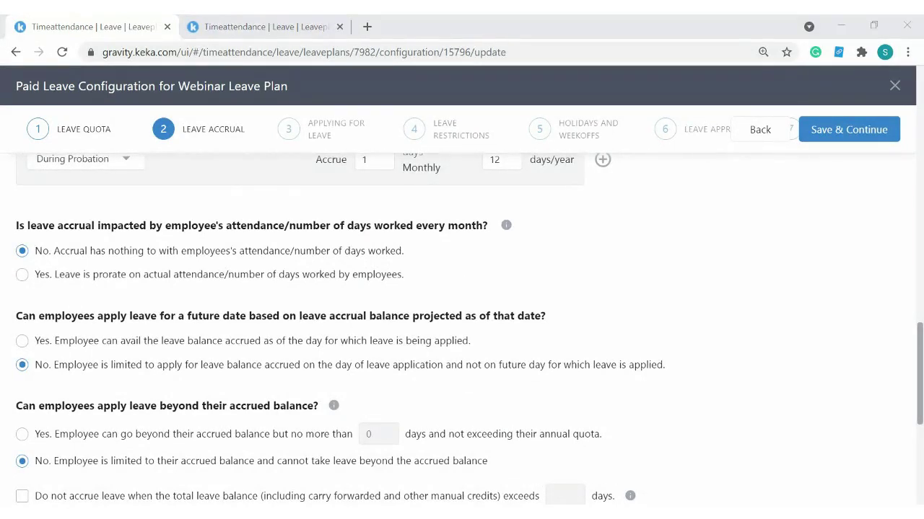
{"action": "left_click", "coordinate": [34, 278]}
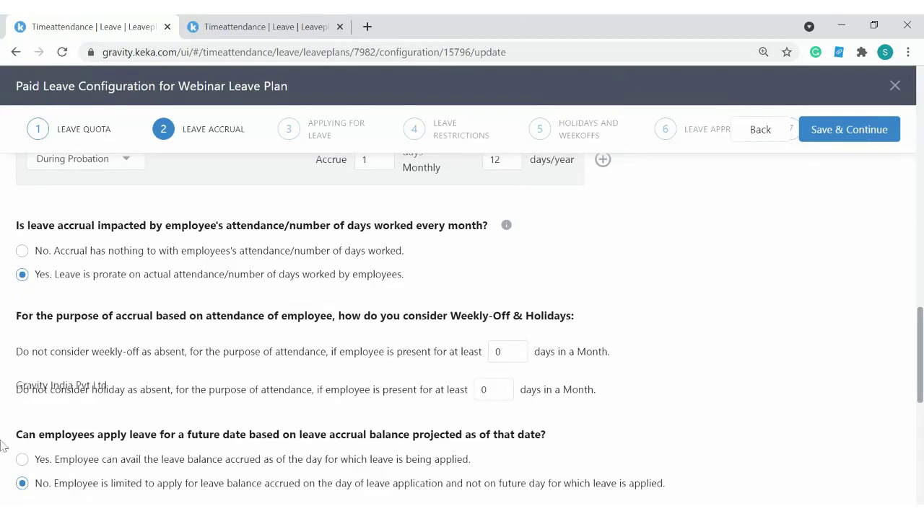
Step: Try not counting weekly-offs as absent if the employee is present for at least 3 days in a month
{"action": "scroll", "coordinate": [41, 258], "scroll_direction": "down", "scroll_amount": 1}
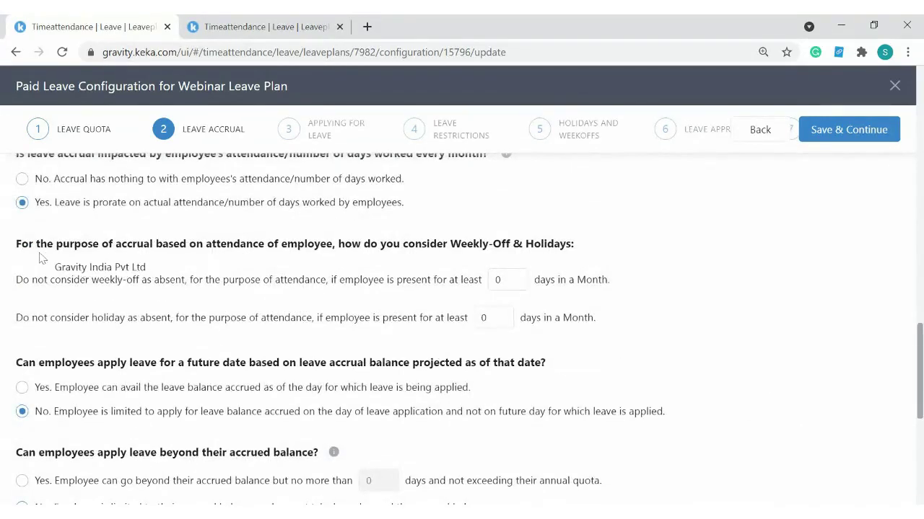
{"action": "left_click_drag", "start_coordinate": [29, 244], "coordinate": [163, 245]}
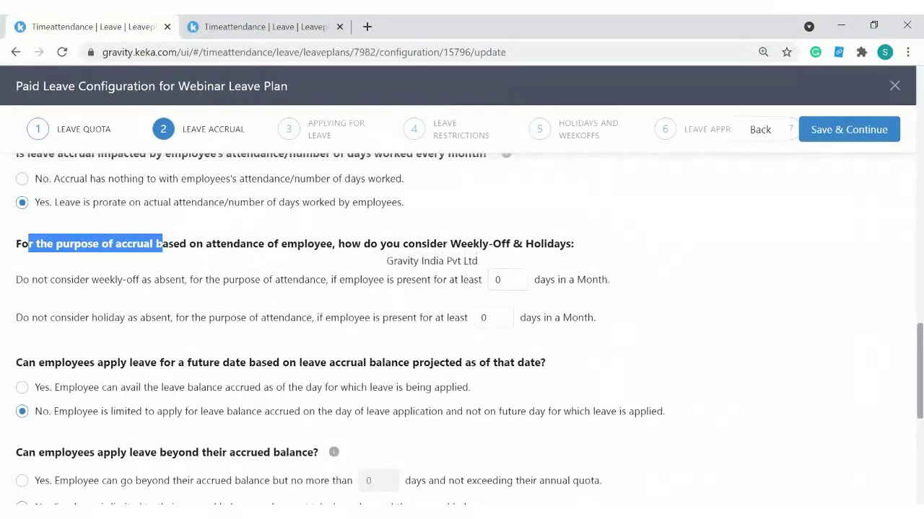
{"action": "left_click_drag", "start_coordinate": [15, 282], "coordinate": [180, 300]}
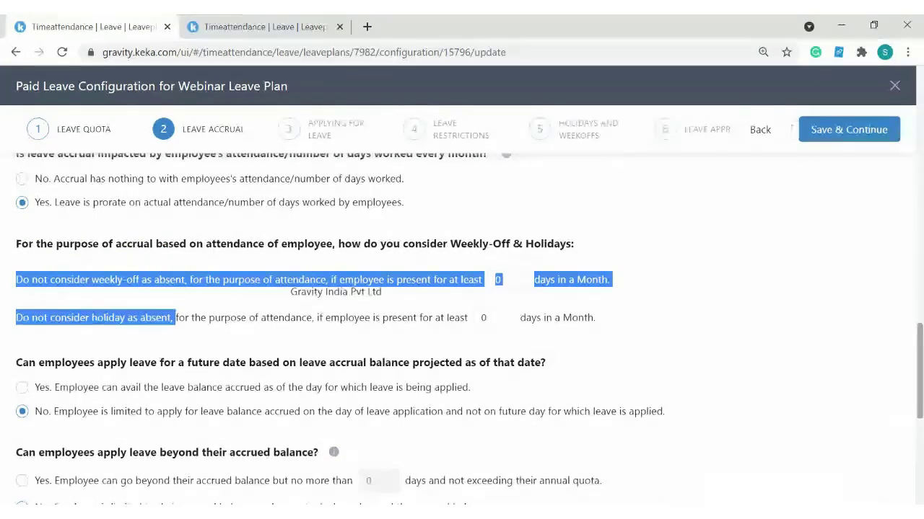
{"action": "left_click", "coordinate": [180, 302]}
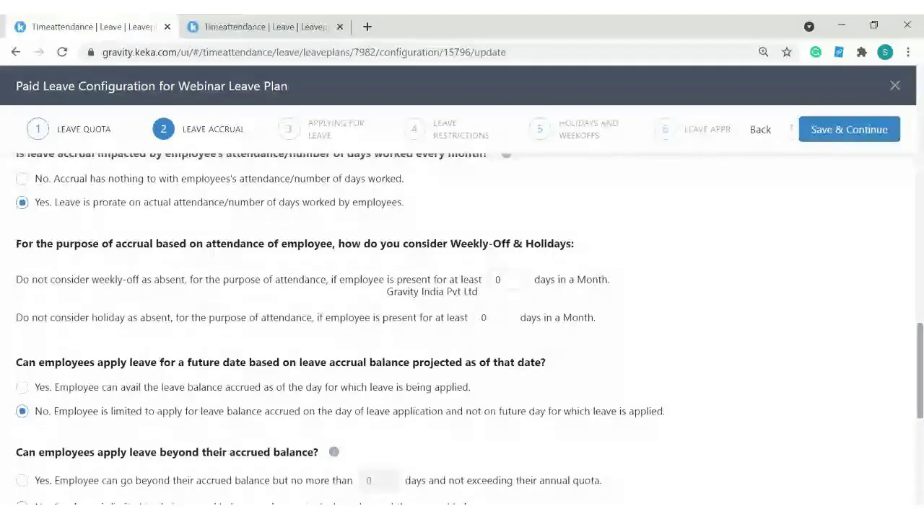
{"action": "left_click", "coordinate": [507, 285]}
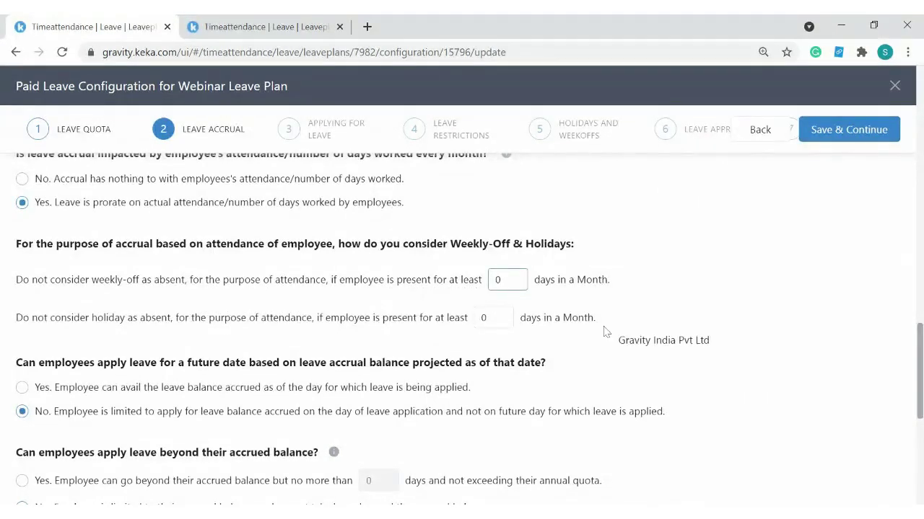
{"action": "key", "text": "BackSpace"}
{"action": "type", "text": "3"}
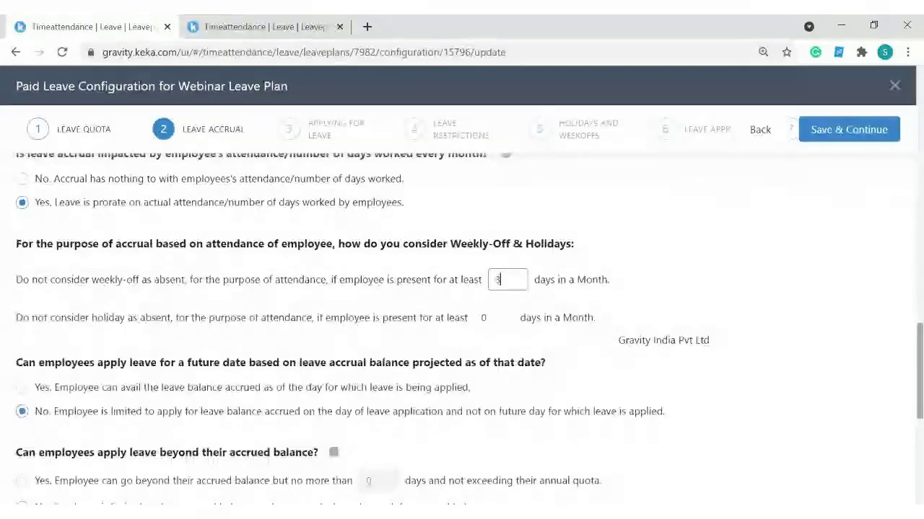
{"action": "left_click", "coordinate": [647, 293]}
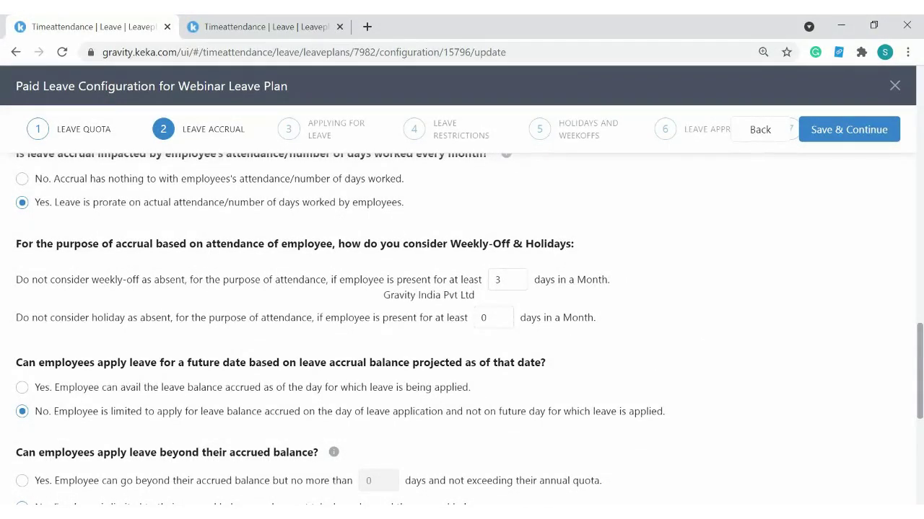
Step: Reset the minimum days present for not counting weekly-offs as absent to 0 days in a month
{"action": "left_click_drag", "start_coordinate": [345, 280], "coordinate": [421, 280]}
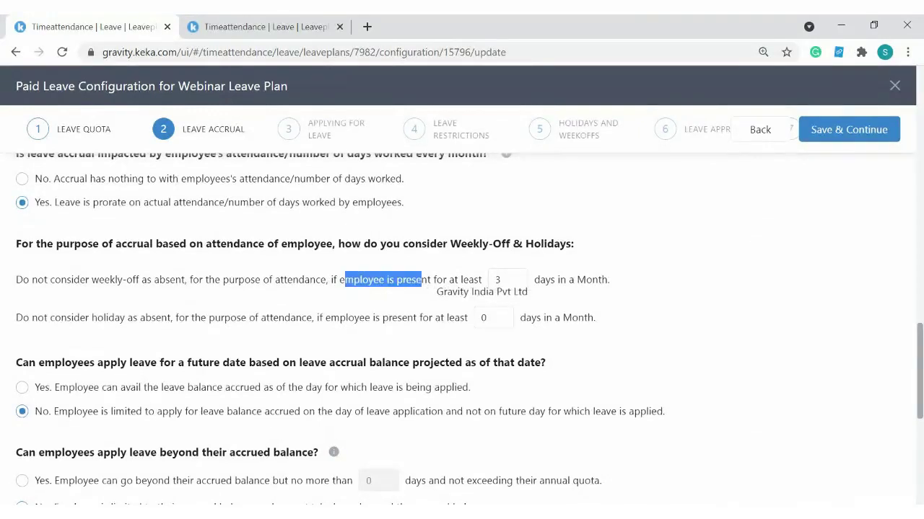
{"action": "left_click", "coordinate": [502, 280]}
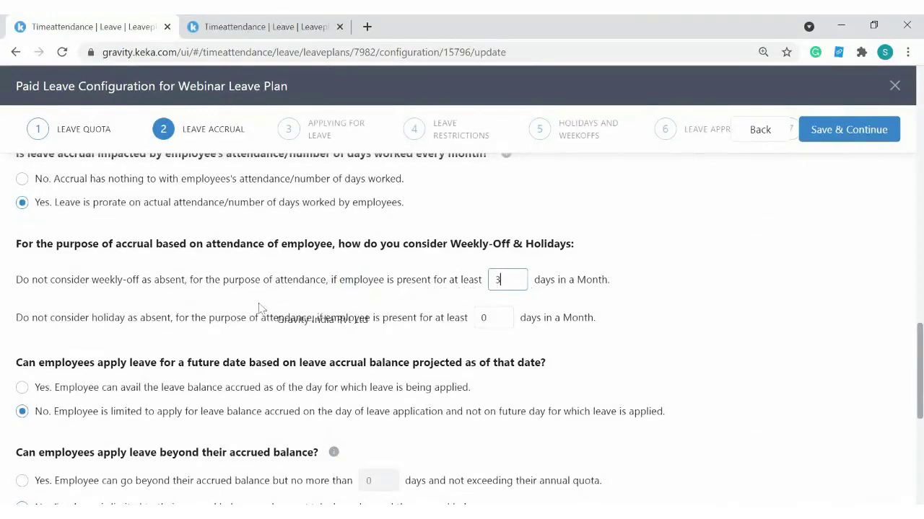
{"action": "left_click_drag", "start_coordinate": [17, 287], "coordinate": [142, 280]}
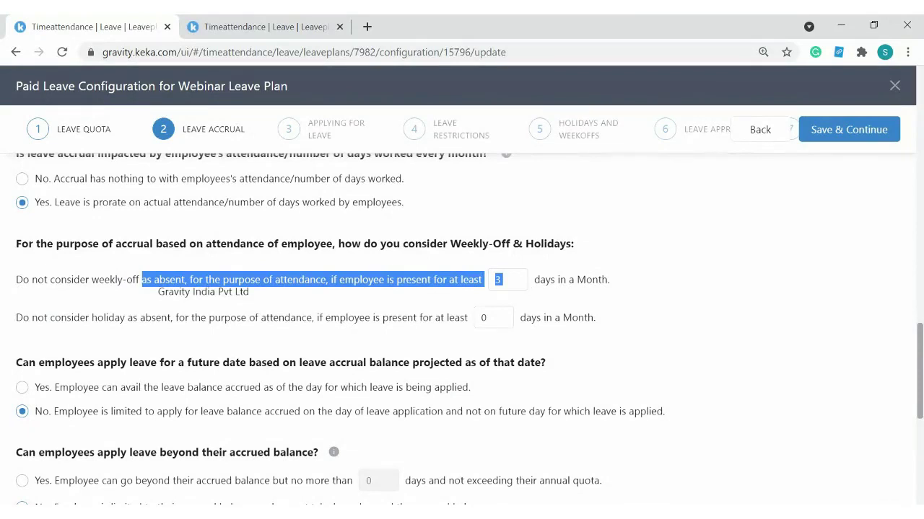
{"action": "left_click", "coordinate": [477, 513]}
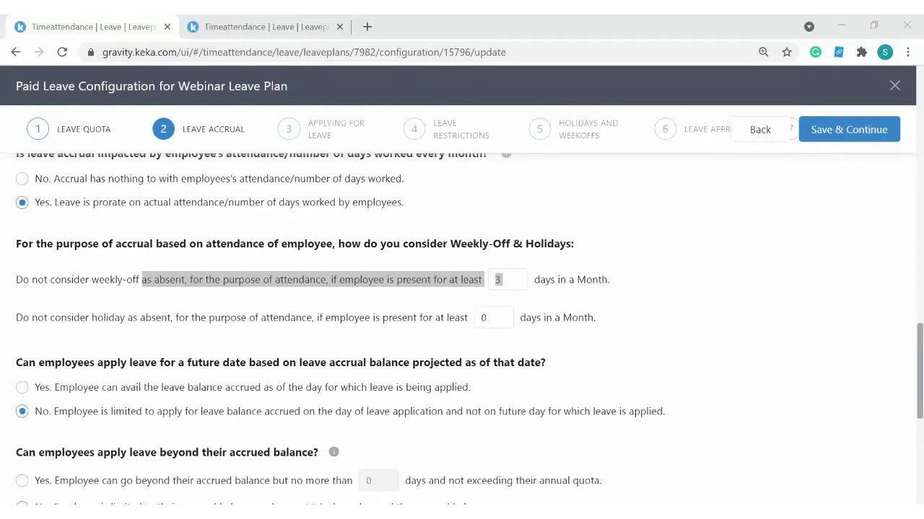
{"action": "key", "text": "alt+Tab"}
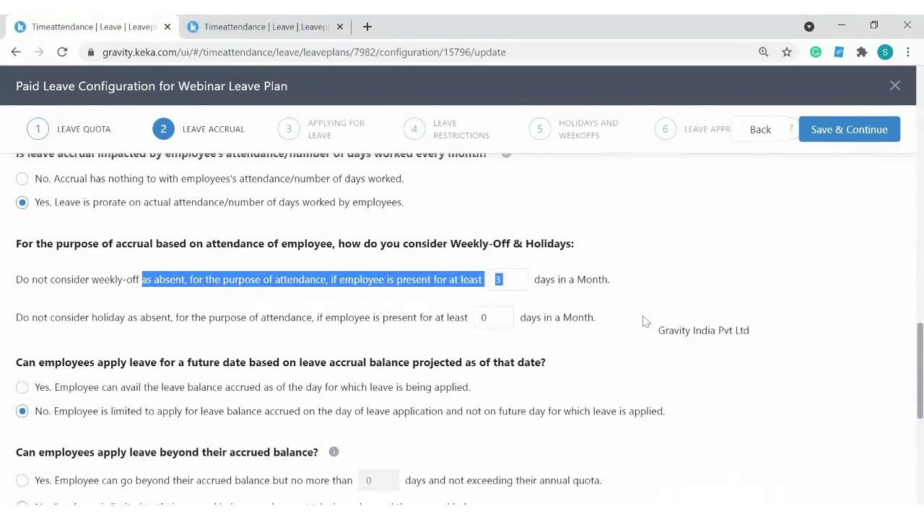
{"action": "left_click", "coordinate": [516, 281]}
{"action": "key", "text": "BackSpace"}
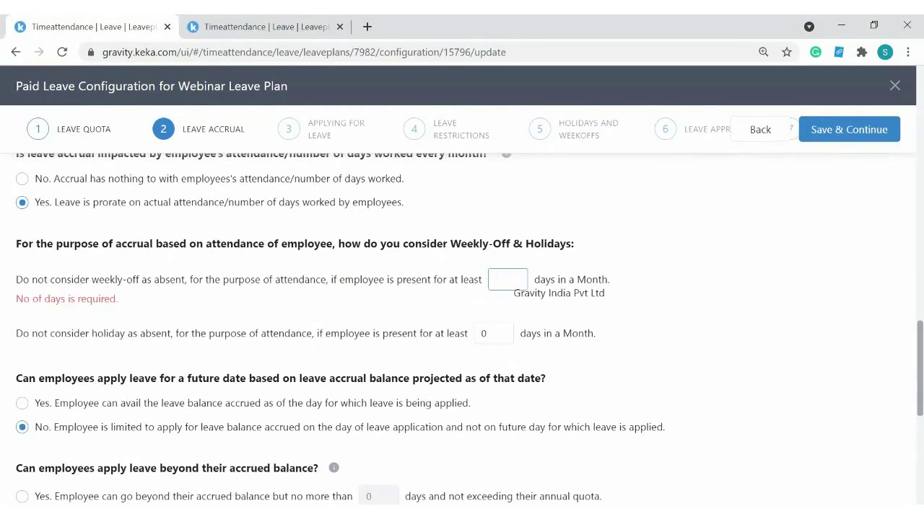
{"action": "type", "text": "0"}
{"action": "left_click", "coordinate": [718, 264]}
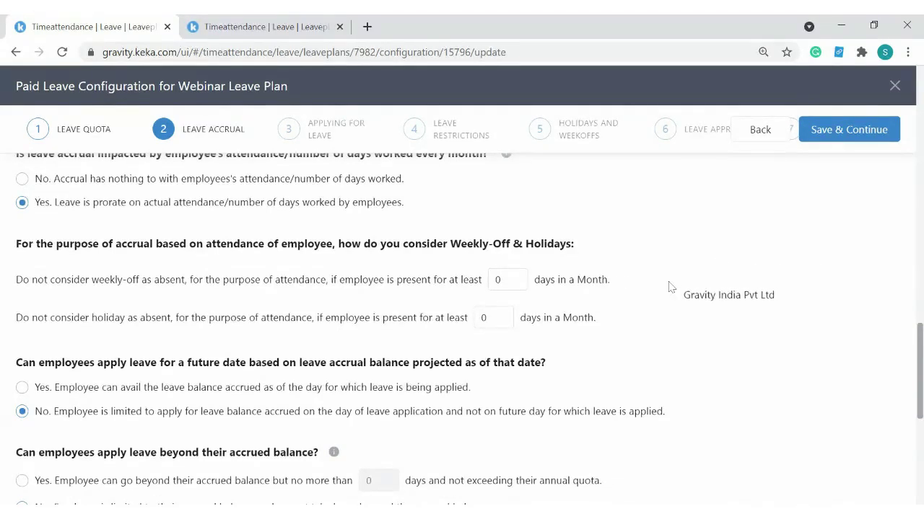
{"action": "left_click_drag", "start_coordinate": [50, 283], "coordinate": [148, 285]}
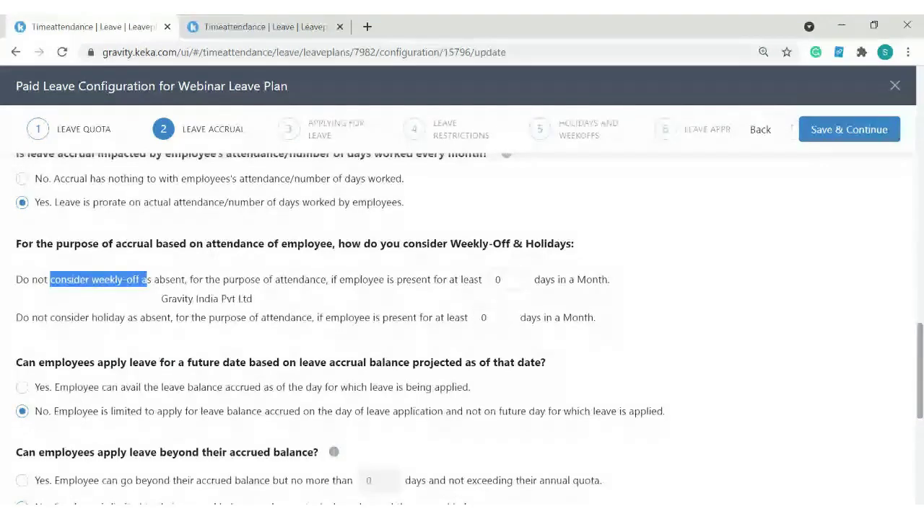
{"action": "left_click_drag", "start_coordinate": [74, 320], "coordinate": [220, 321]}
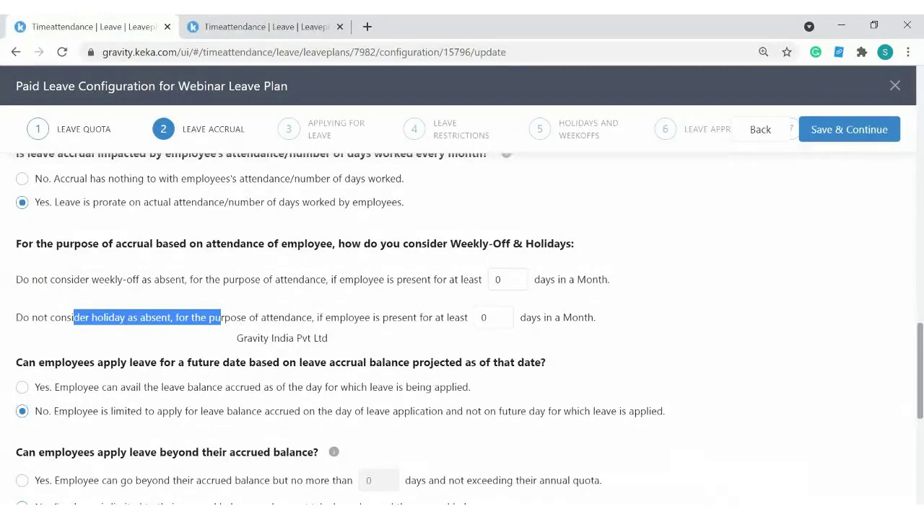
{"action": "scroll", "coordinate": [220, 321], "scroll_direction": "down", "scroll_amount": 2}
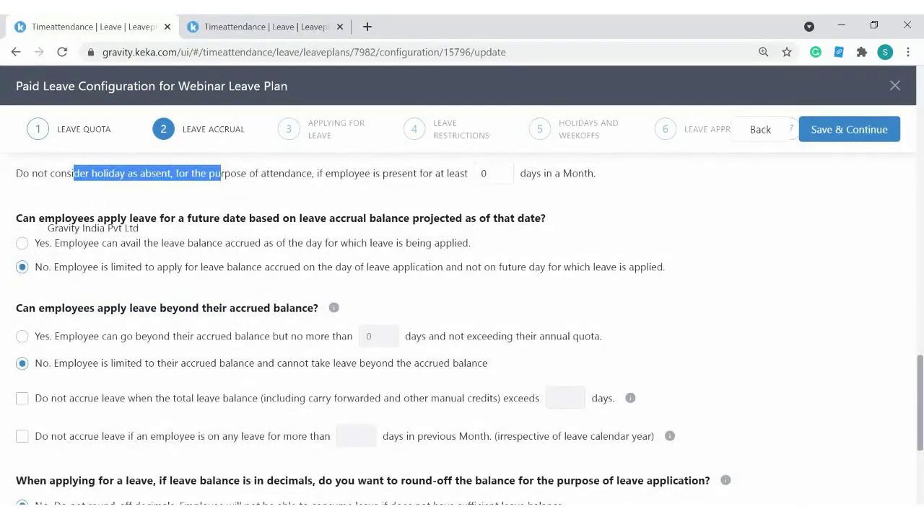
Step: Review the options for applying for future-dated leave based on the leave accrual balance projected as of that date
{"action": "left_click_drag", "start_coordinate": [37, 217], "coordinate": [296, 218]}
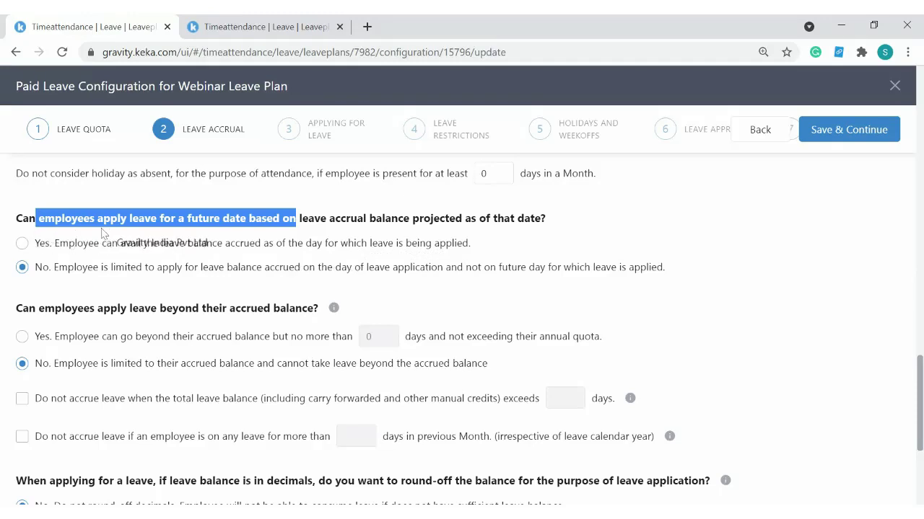
{"action": "left_click", "coordinate": [196, 221]}
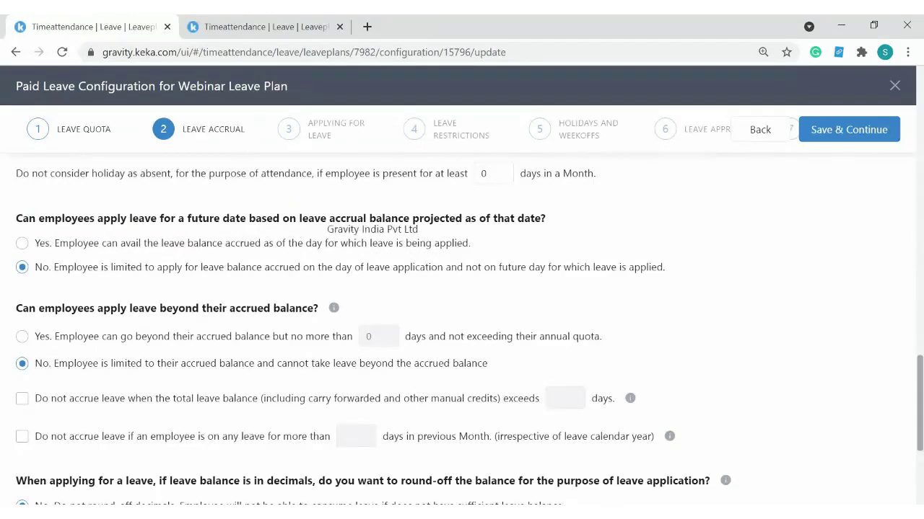
{"action": "left_click_drag", "start_coordinate": [300, 219], "coordinate": [336, 218]}
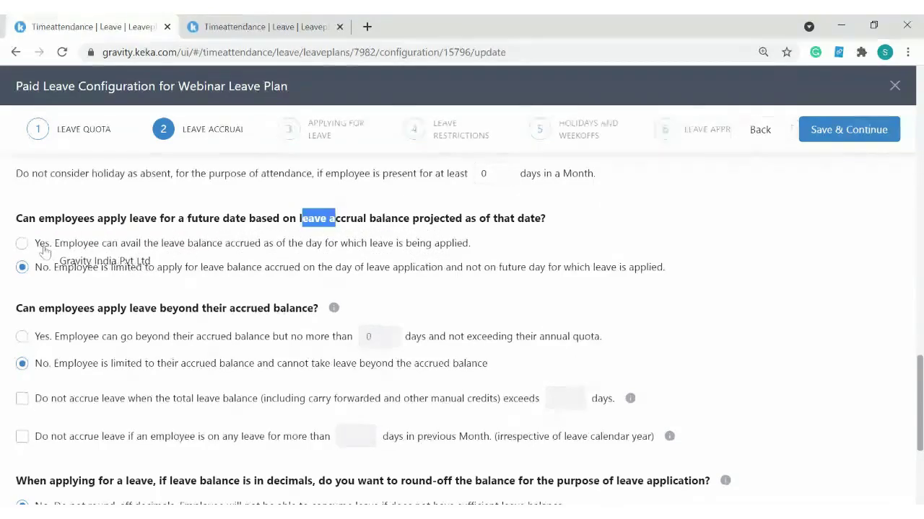
{"action": "left_click_drag", "start_coordinate": [59, 246], "coordinate": [490, 255]}
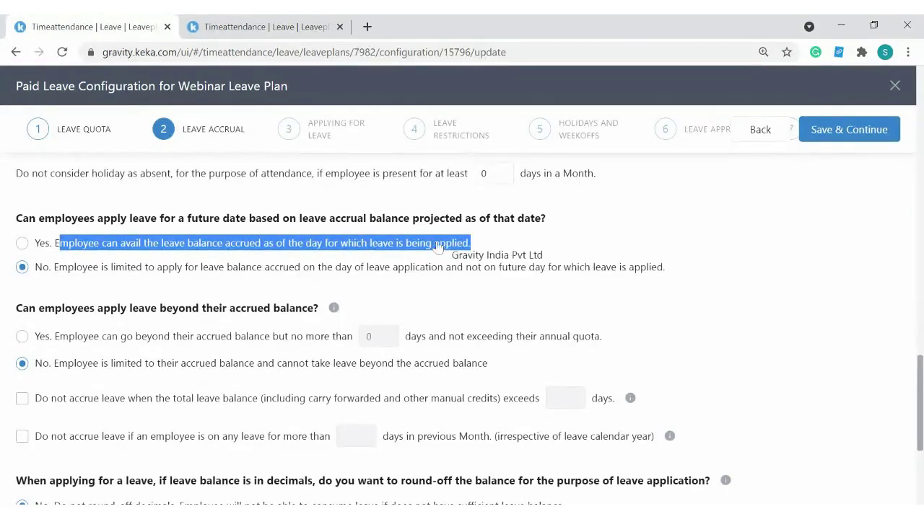
{"action": "left_click", "coordinate": [465, 244]}
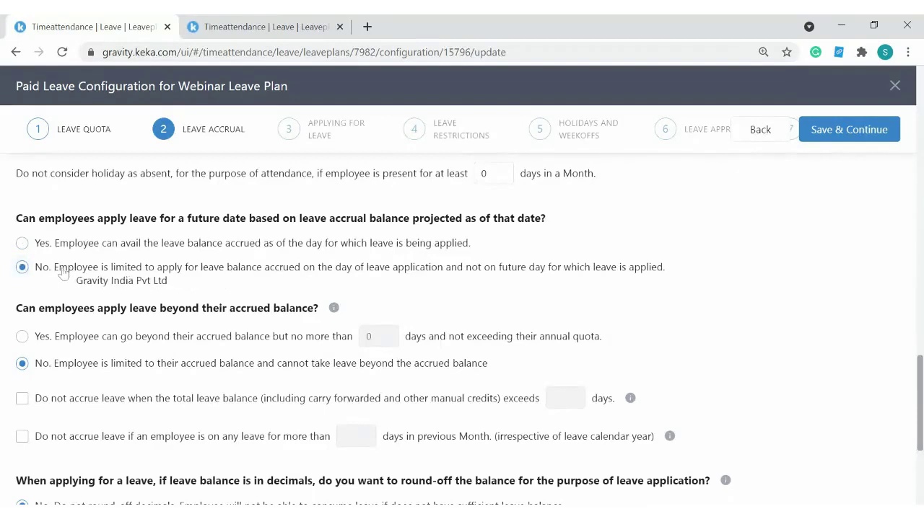
{"action": "left_click_drag", "start_coordinate": [60, 268], "coordinate": [398, 279]}
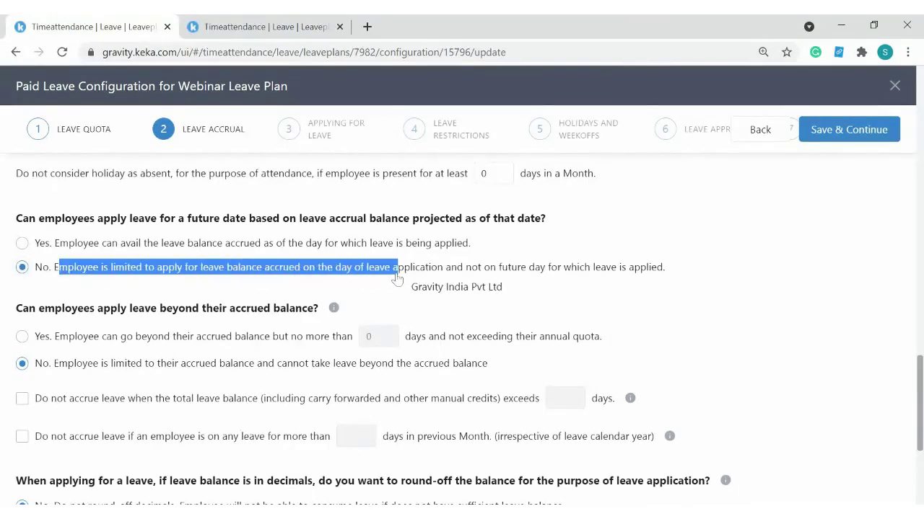
{"action": "left_click", "coordinate": [672, 270]}
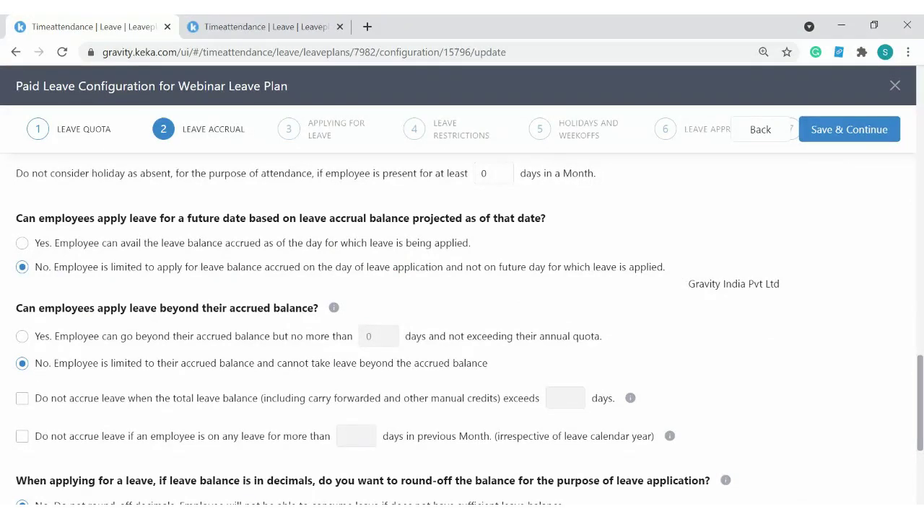
{"action": "left_click_drag", "start_coordinate": [53, 269], "coordinate": [151, 271]}
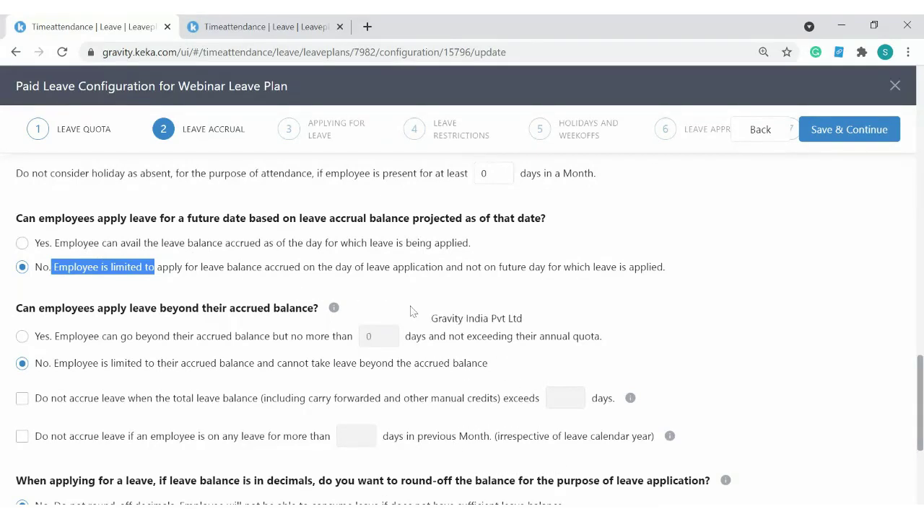
Step: Try letting employees avail leave balance accrued as of the leave day, then limit them again to balance accrued on the application day
{"action": "left_click", "coordinate": [23, 249]}
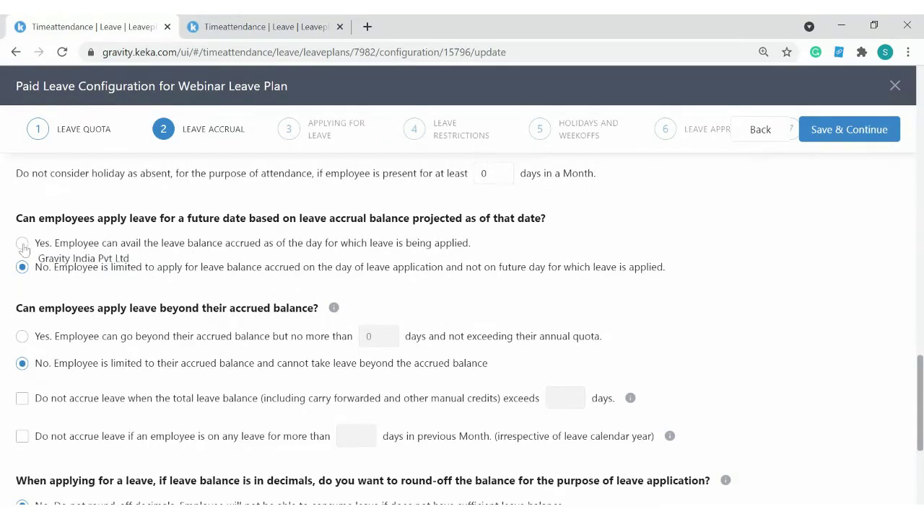
{"action": "left_click", "coordinate": [22, 245]}
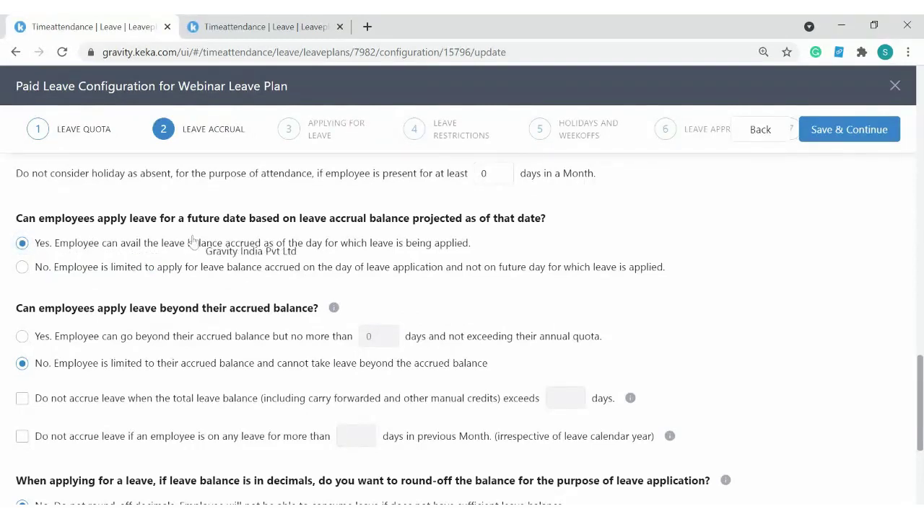
{"action": "left_click", "coordinate": [142, 274]}
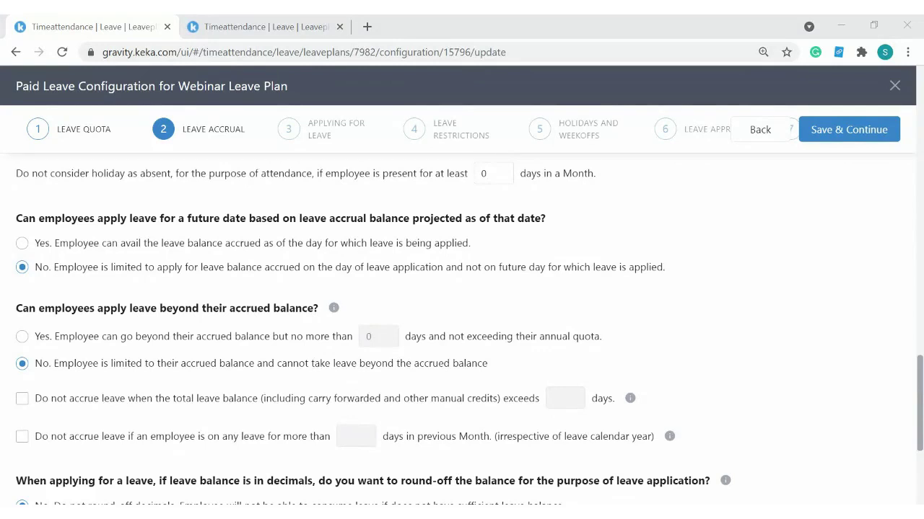
Step: Try letting employees go beyond their accrued balance by no more than 2 days without exceeding their annual quota
{"action": "scroll", "coordinate": [462, 325], "scroll_direction": "down", "scroll_amount": 1}
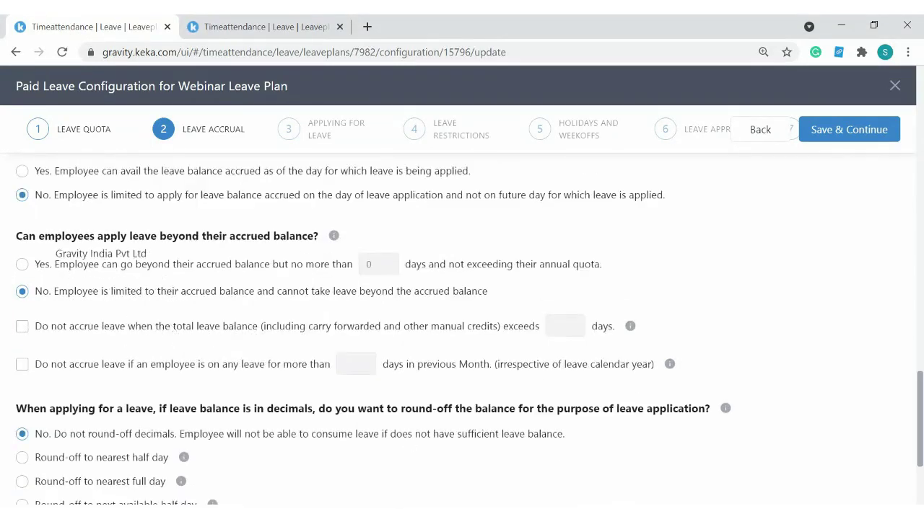
{"action": "left_click_drag", "start_coordinate": [22, 237], "coordinate": [220, 238]}
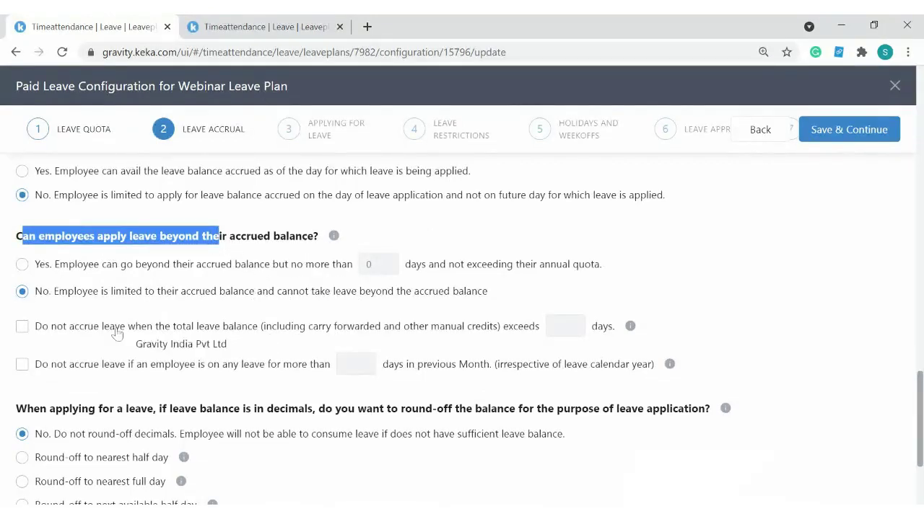
{"action": "left_click", "coordinate": [22, 267]}
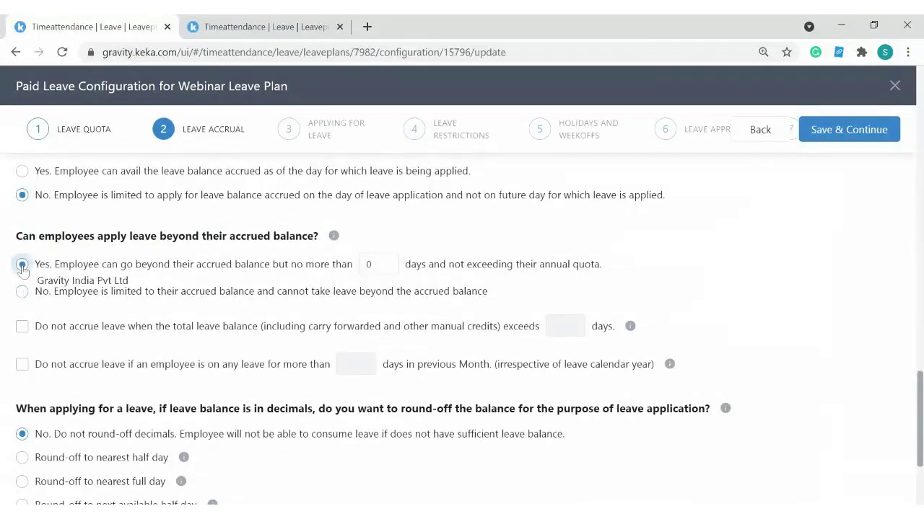
{"action": "left_click", "coordinate": [379, 266]}
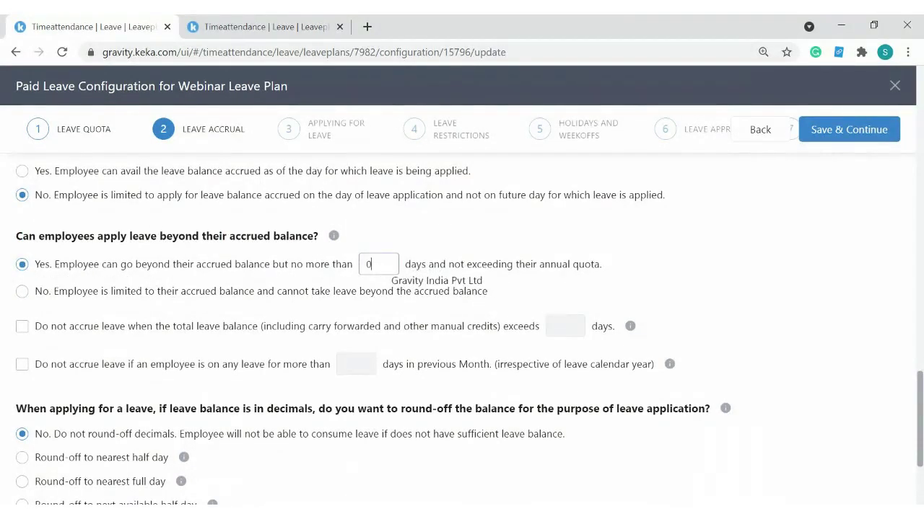
{"action": "key", "text": "BackSpace"}
{"action": "type", "text": "2"}
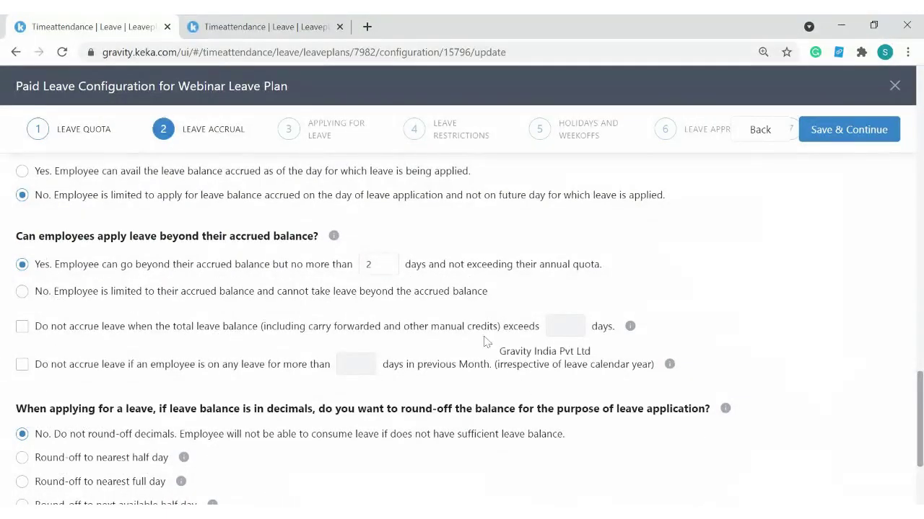
{"action": "left_click_drag", "start_coordinate": [289, 264], "coordinate": [622, 269]}
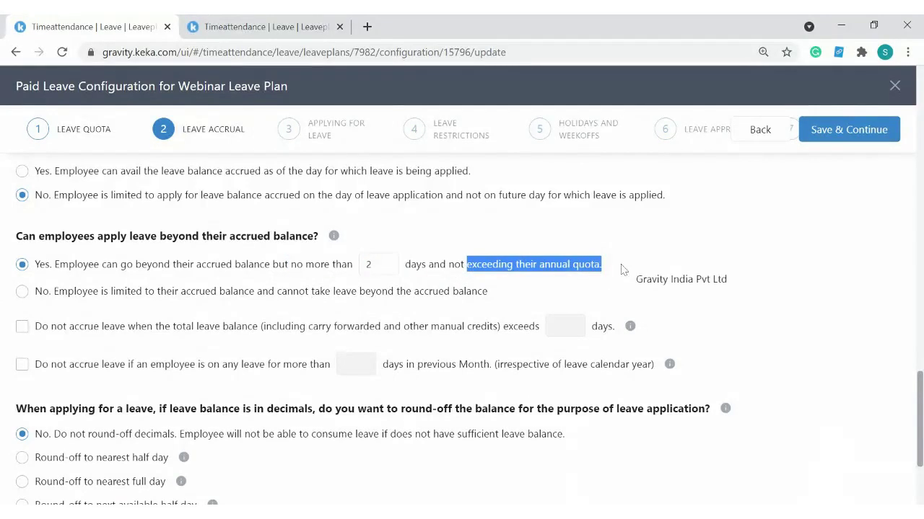
{"action": "left_click", "coordinate": [622, 270]}
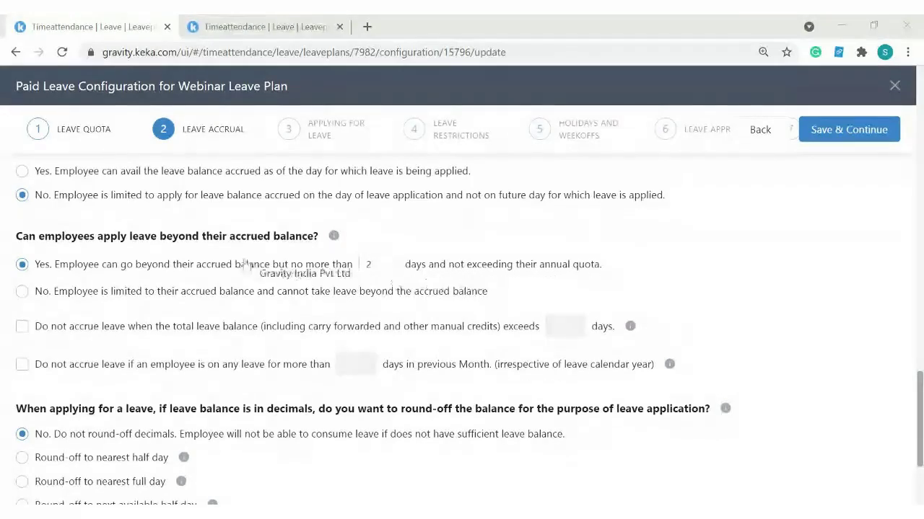
Step: Return to limiting employees to their accrued balance, with no leave allowed beyond it
{"action": "double_click", "coordinate": [369, 265]}
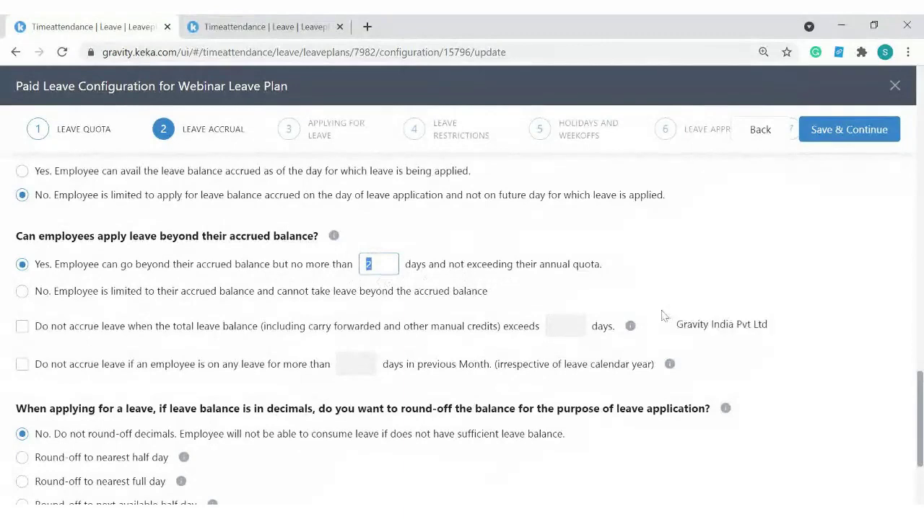
{"action": "left_click", "coordinate": [498, 504]}
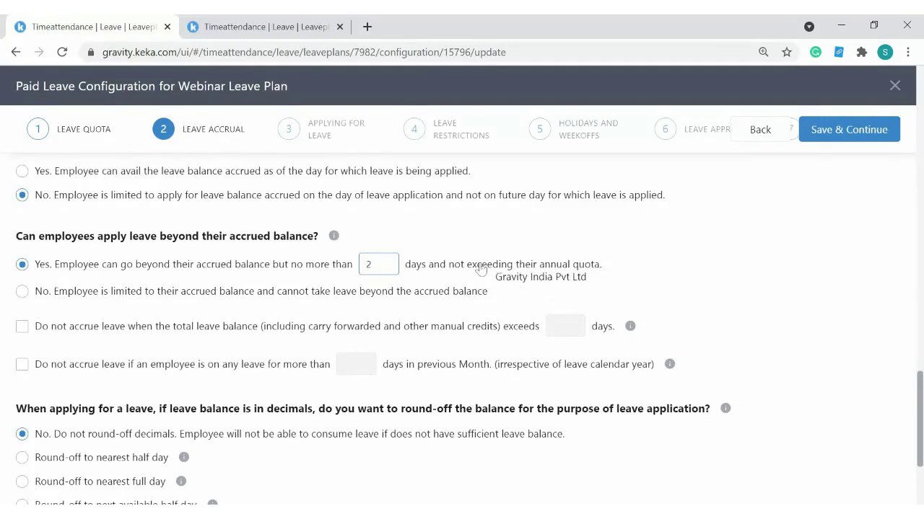
{"action": "left_click_drag", "start_coordinate": [481, 264], "coordinate": [615, 264]}
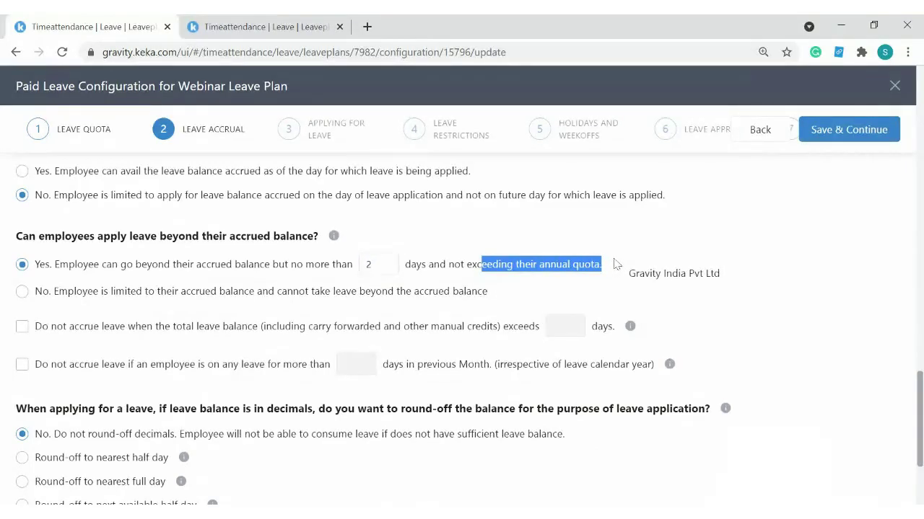
{"action": "left_click_drag", "start_coordinate": [383, 266], "coordinate": [362, 266]}
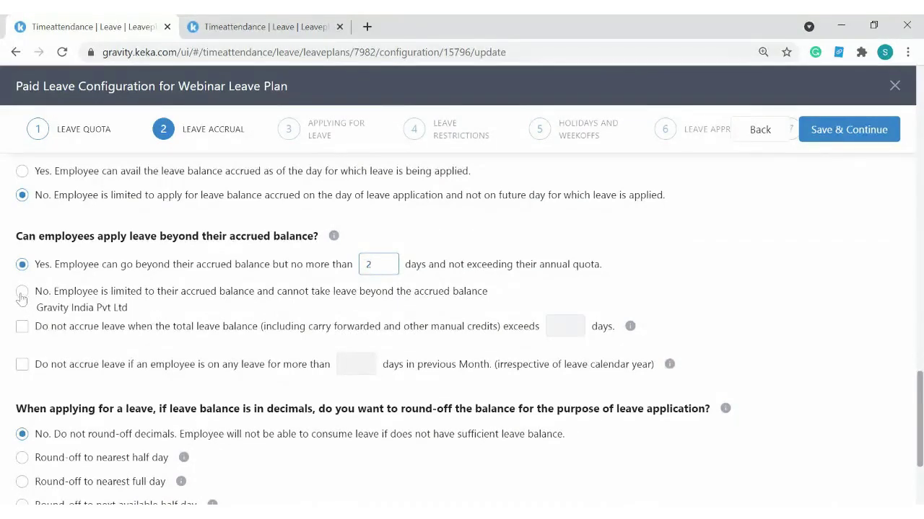
{"action": "left_click", "coordinate": [22, 293]}
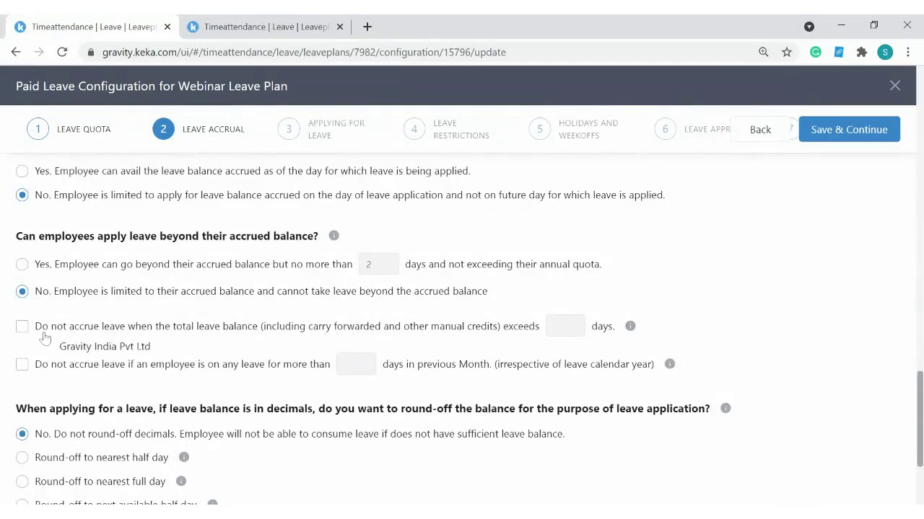
Step: Stop leave accrual when the total leave balance, including carry forwarded and other manual credits, exceeds 24 days
{"action": "left_click_drag", "start_coordinate": [48, 337], "coordinate": [542, 329]}
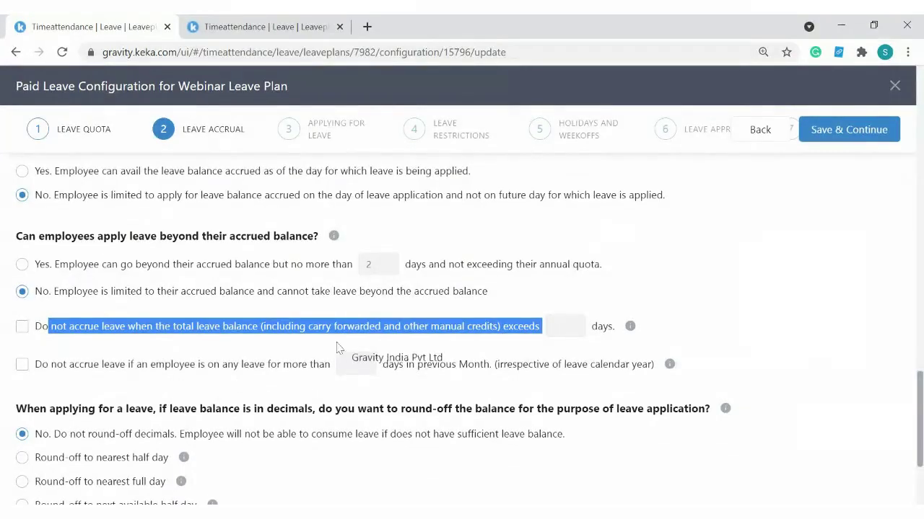
{"action": "left_click_drag", "start_coordinate": [15, 87], "coordinate": [85, 88]}
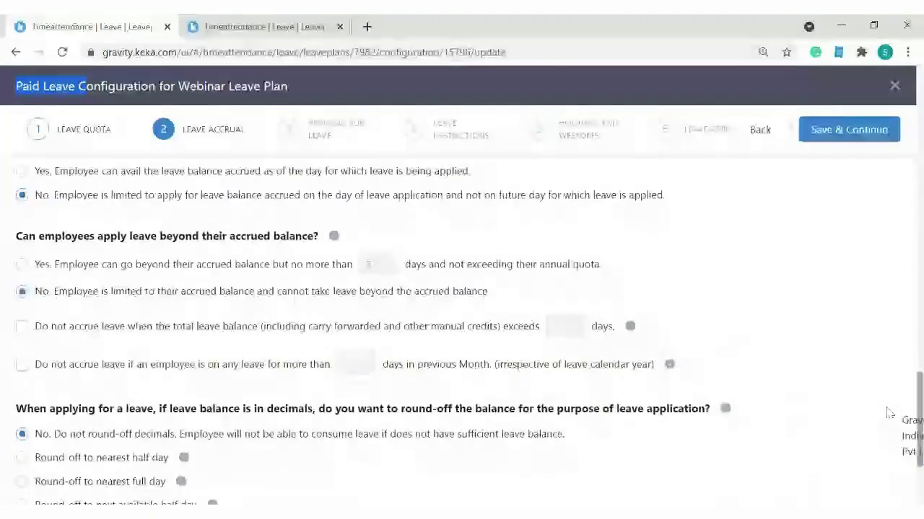
{"action": "left_click", "coordinate": [22, 329]}
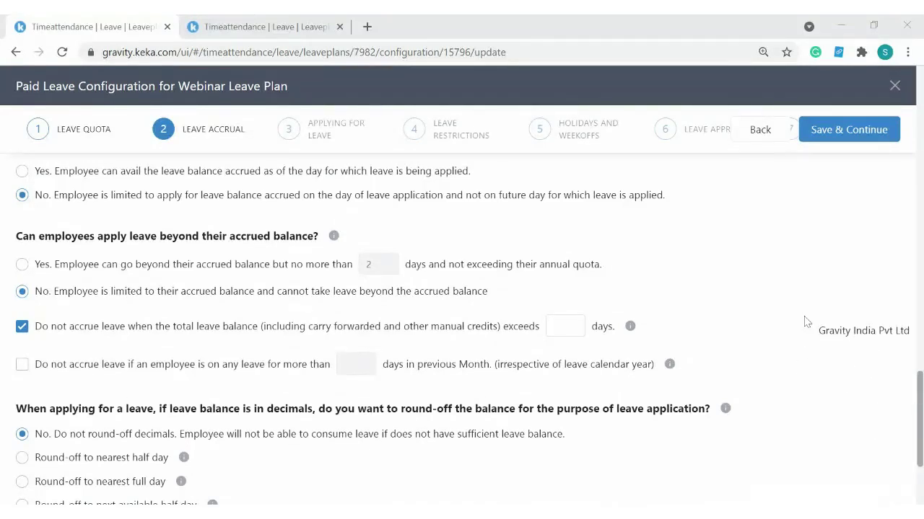
{"action": "left_click", "coordinate": [567, 327]}
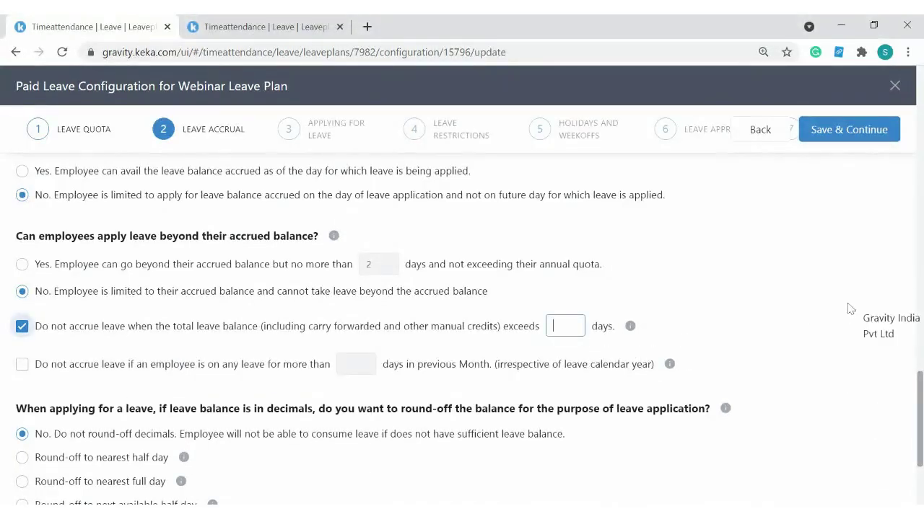
{"action": "type", "text": "24"}
{"action": "left_click", "coordinate": [803, 327]}
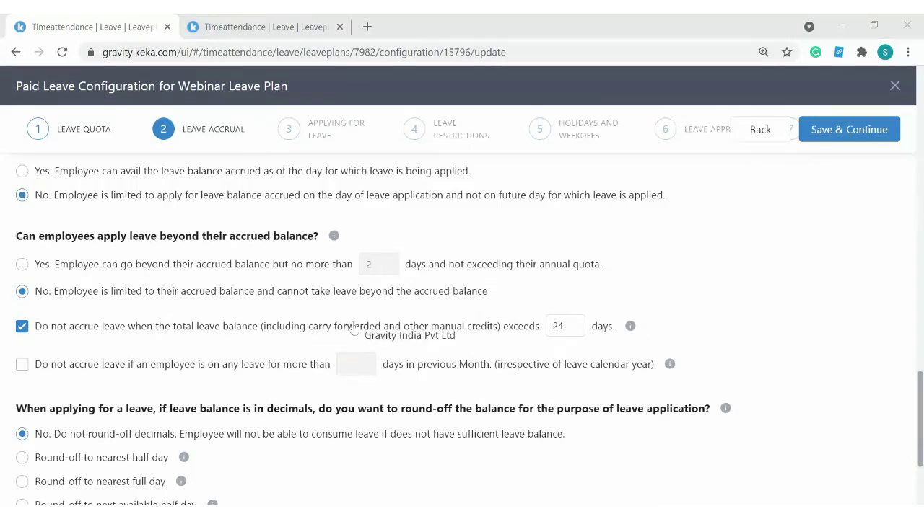
{"action": "left_click", "coordinate": [565, 326]}
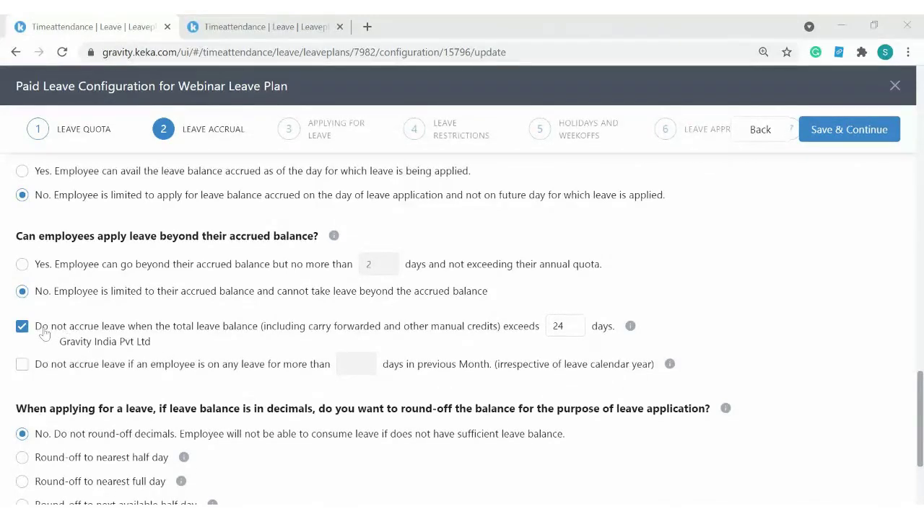
{"action": "left_click_drag", "start_coordinate": [42, 329], "coordinate": [128, 329]}
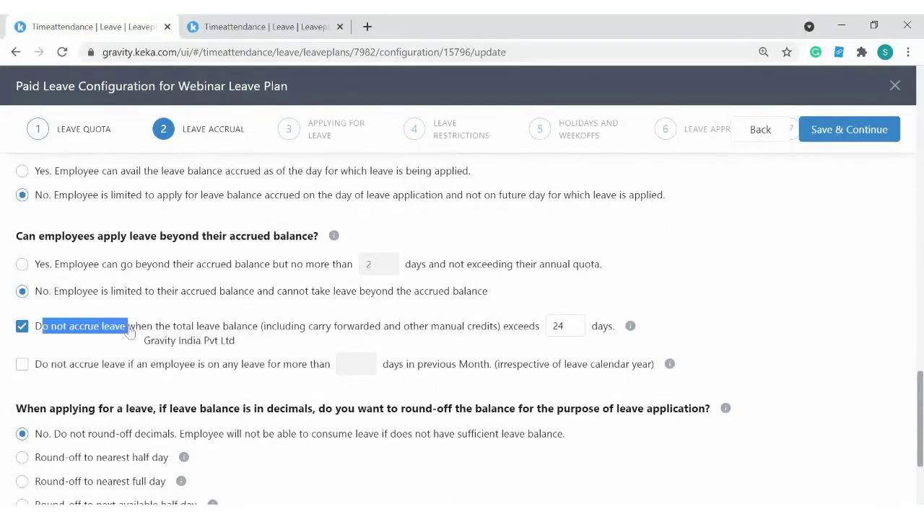
{"action": "left_click", "coordinate": [503, 328]}
{"action": "left_click_drag", "start_coordinate": [503, 329], "coordinate": [655, 330]}
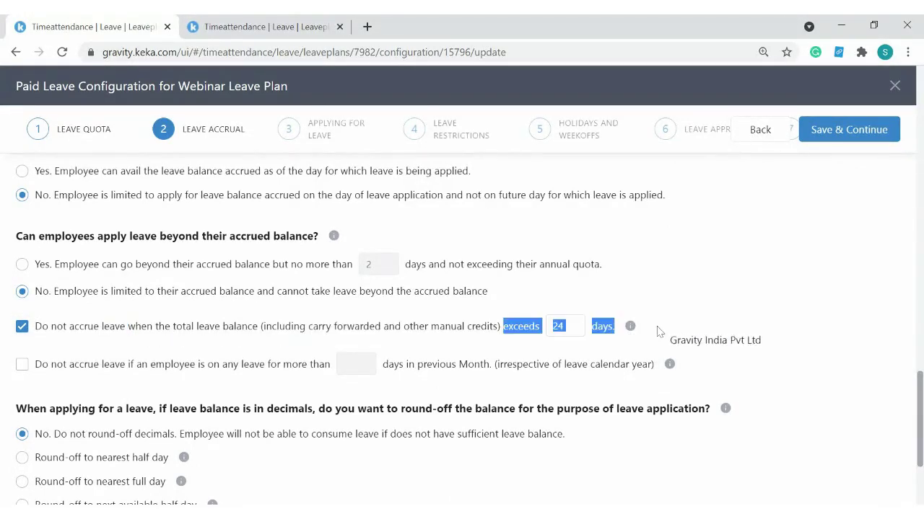
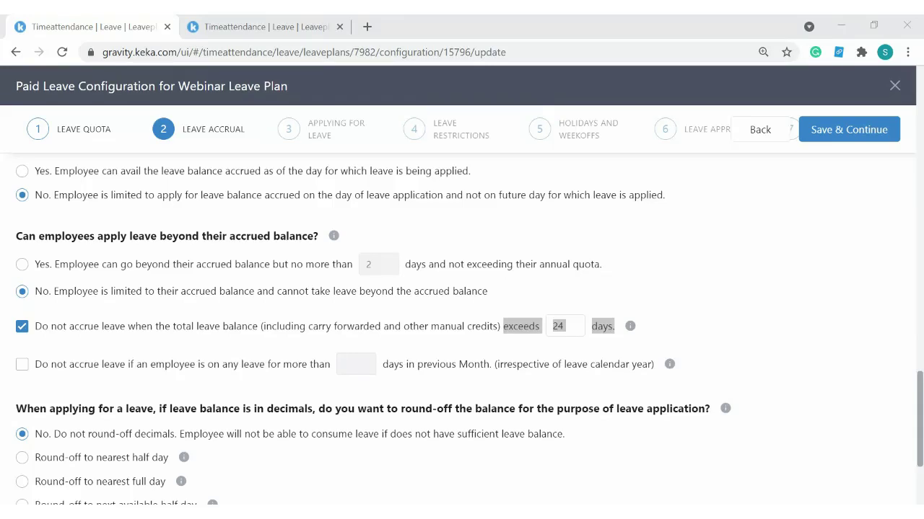
{"action": "key", "text": "alt+Tab"}
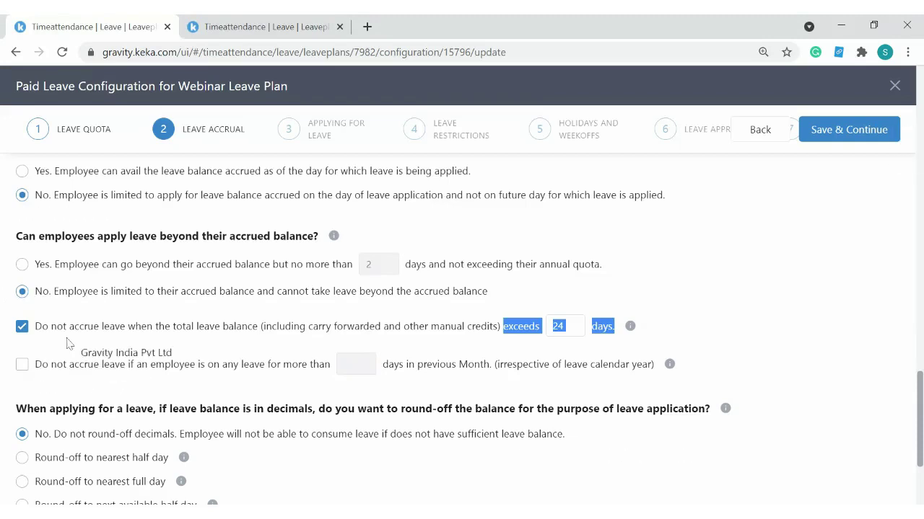
{"action": "left_click", "coordinate": [130, 344]}
Step: Stop leave accrual if an employee is on any leave for more than 5 days in the previous month
{"action": "scroll", "coordinate": [431, 250], "scroll_direction": "down", "scroll_amount": 1}
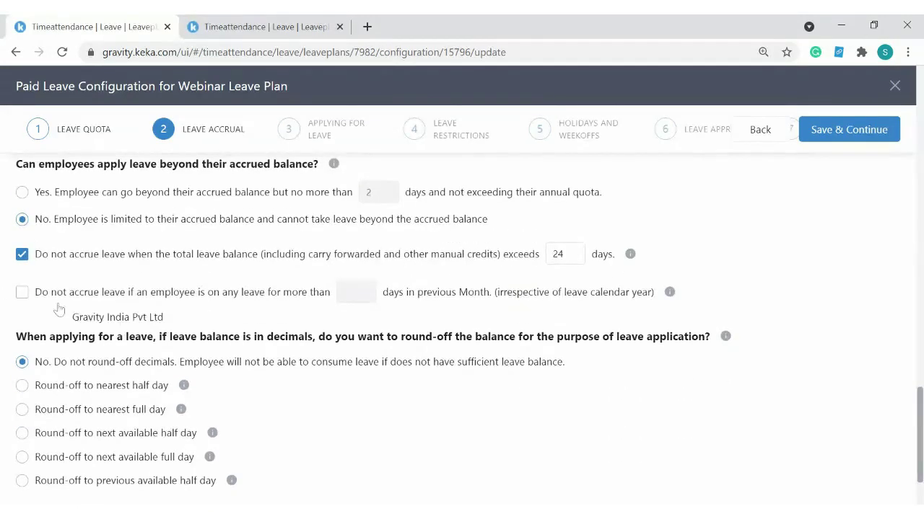
{"action": "left_click_drag", "start_coordinate": [49, 293], "coordinate": [230, 303]}
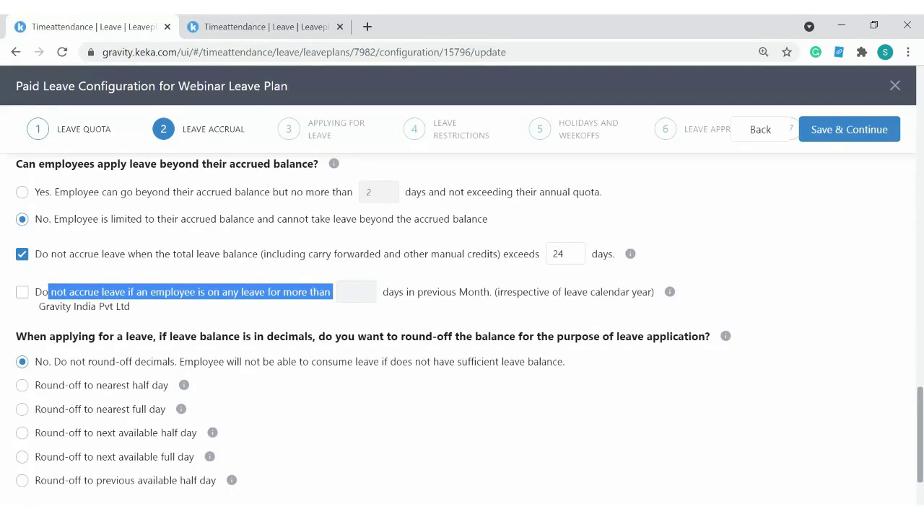
{"action": "left_click", "coordinate": [24, 299]}
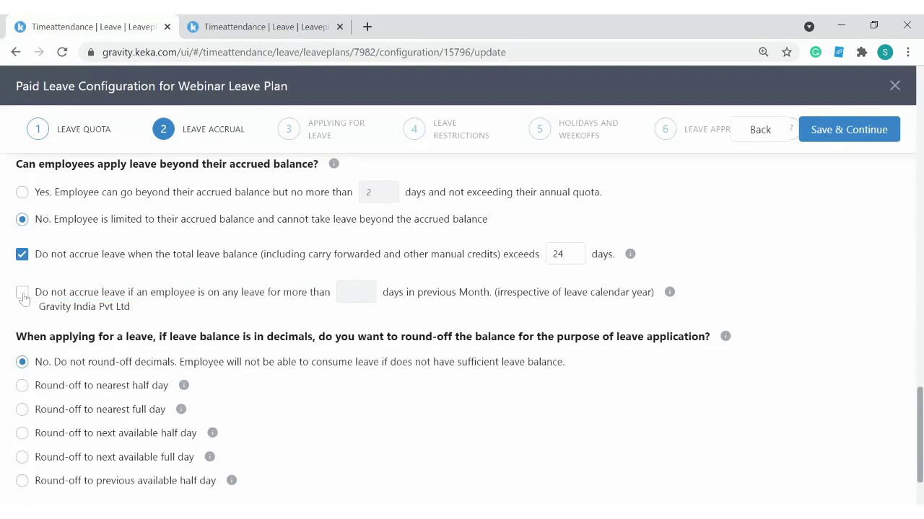
{"action": "left_click", "coordinate": [360, 294]}
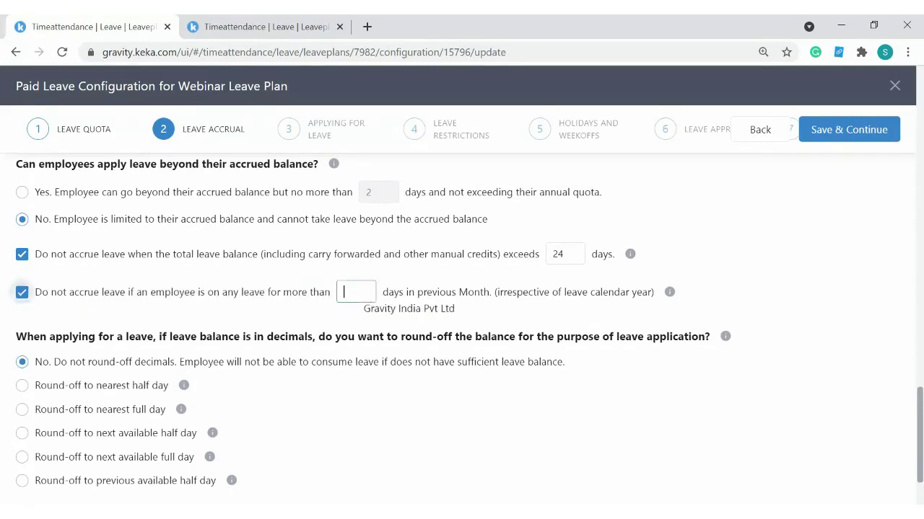
{"action": "type", "text": "5"}
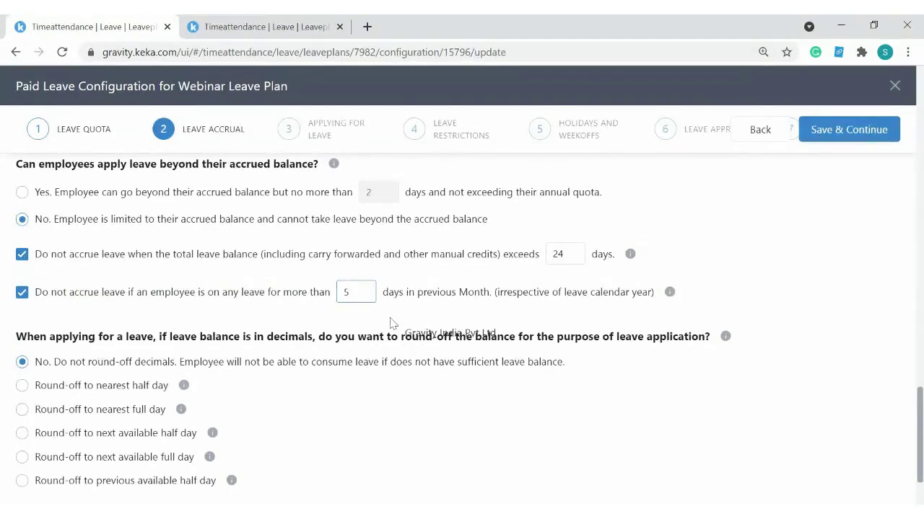
{"action": "left_click_drag", "start_coordinate": [67, 295], "coordinate": [164, 296]}
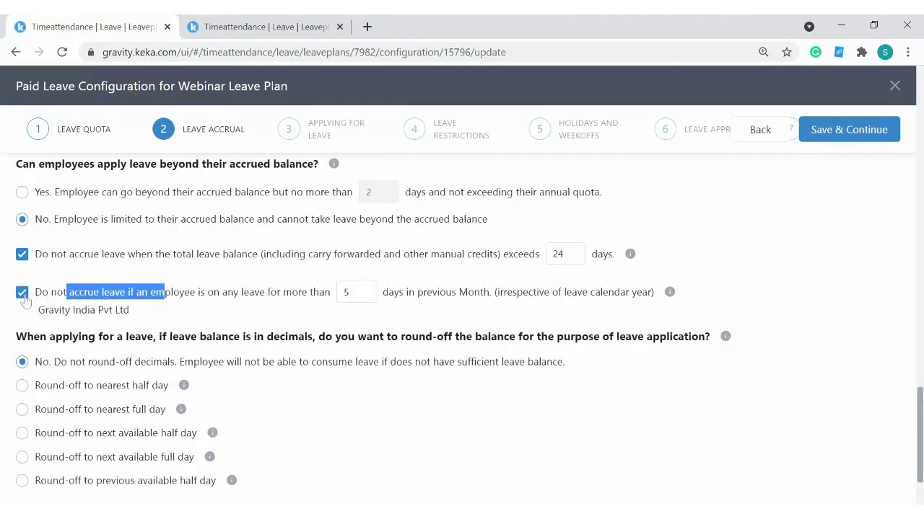
{"action": "scroll", "coordinate": [288, 296], "scroll_direction": "down", "scroll_amount": 1}
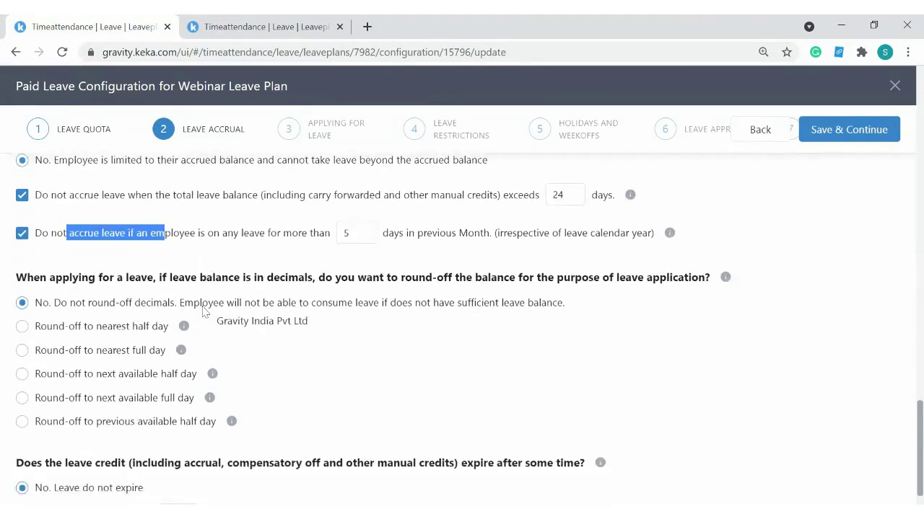
{"action": "left_click_drag", "start_coordinate": [553, 223], "coordinate": [652, 219]}
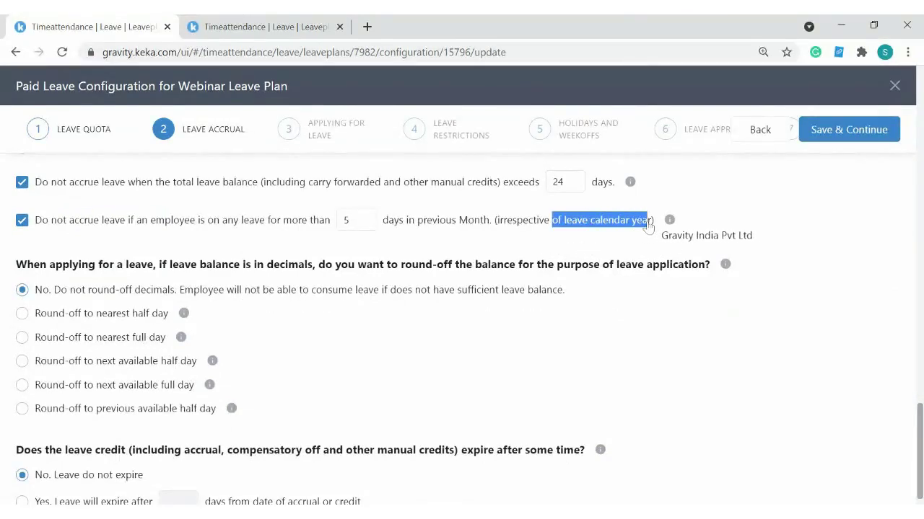
{"action": "left_click", "coordinate": [646, 248]}
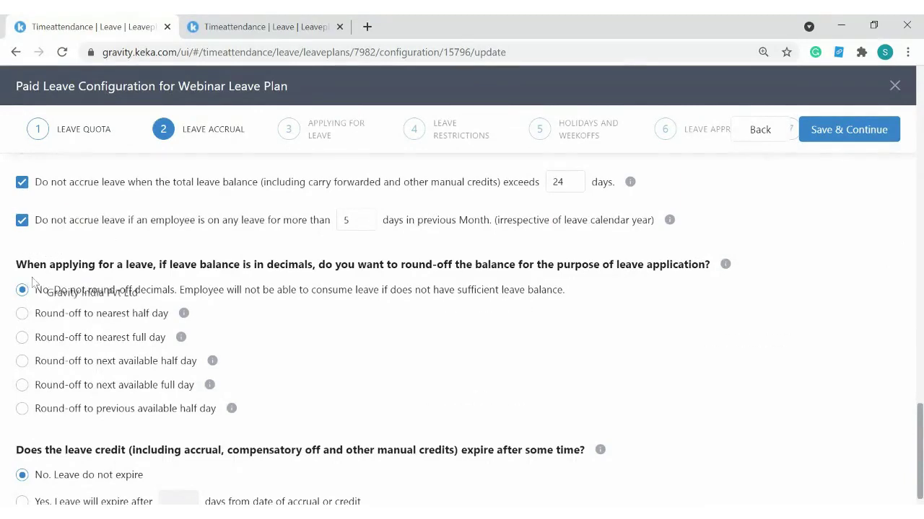
Step: Round off decimal leave balances to the nearest half day for leave applications, and review the explanations of the other round-off options
{"action": "left_click_drag", "start_coordinate": [16, 264], "coordinate": [313, 264]}
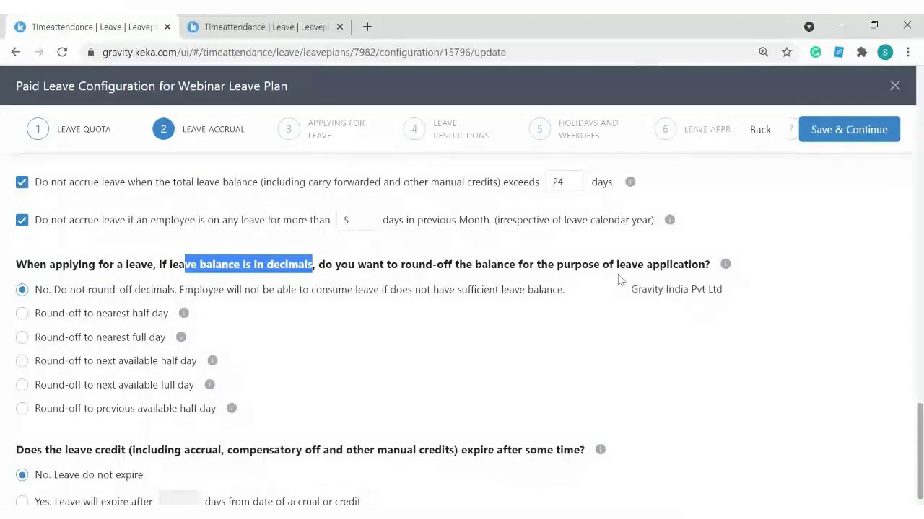
{"action": "scroll", "coordinate": [447, 310], "scroll_direction": "down", "scroll_amount": 1}
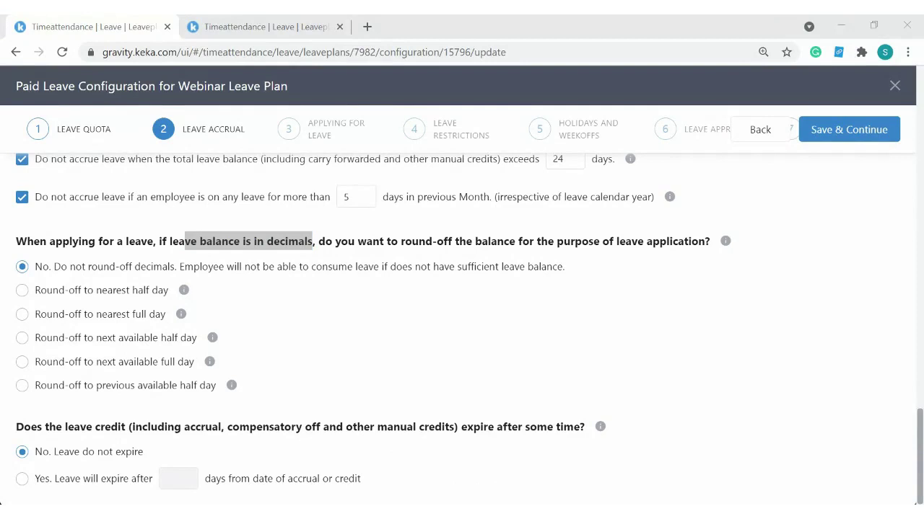
{"action": "left_click", "coordinate": [181, 283]}
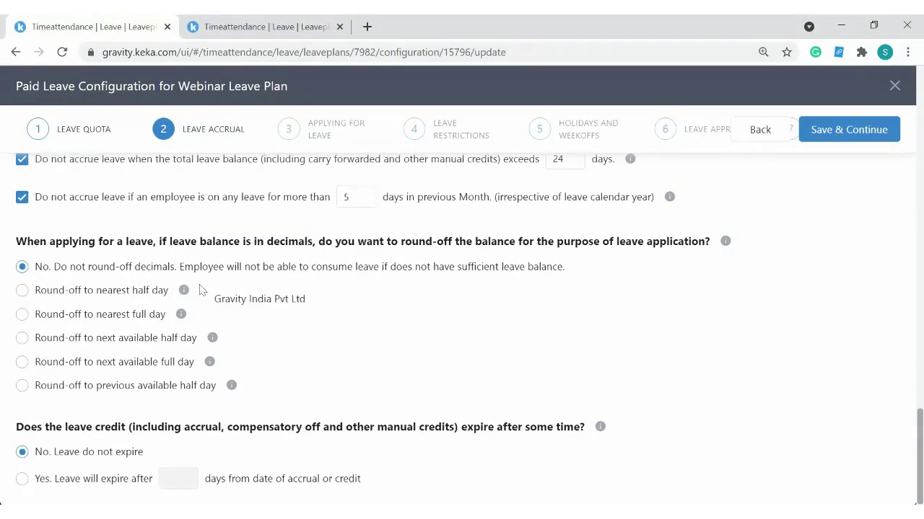
{"action": "left_click", "coordinate": [22, 290]}
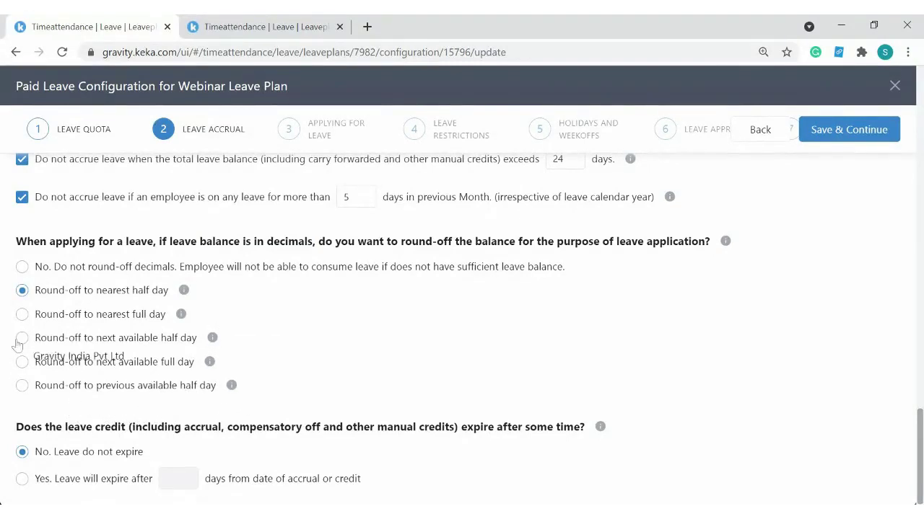
{"action": "mouse_move", "coordinate": [184, 291]}
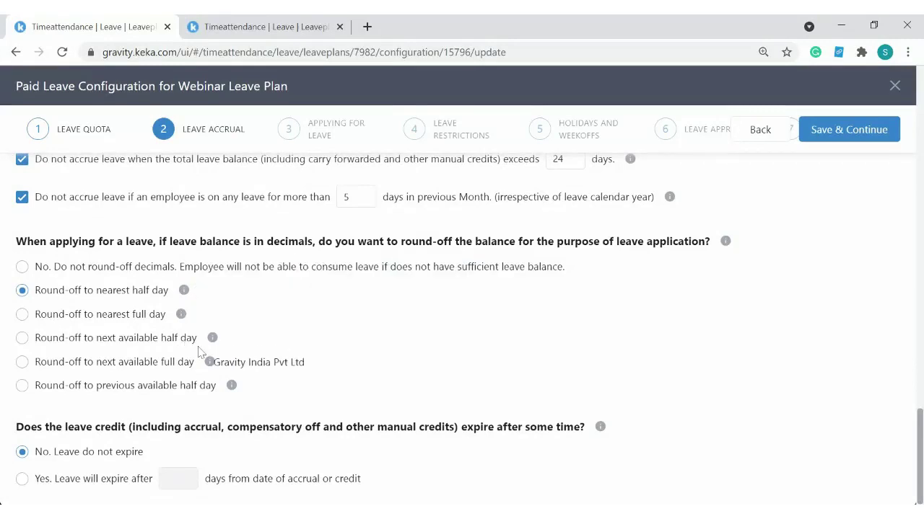
{"action": "mouse_move", "coordinate": [213, 343]}
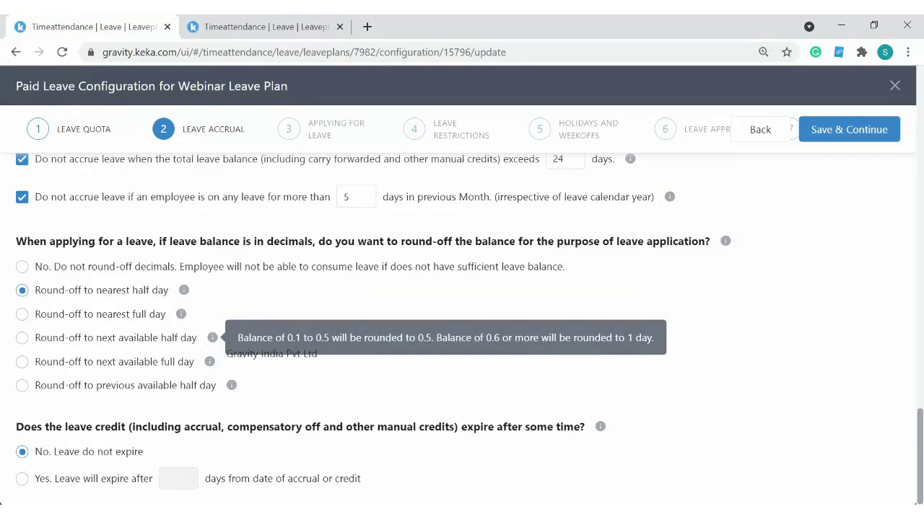
{"action": "mouse_move", "coordinate": [210, 367]}
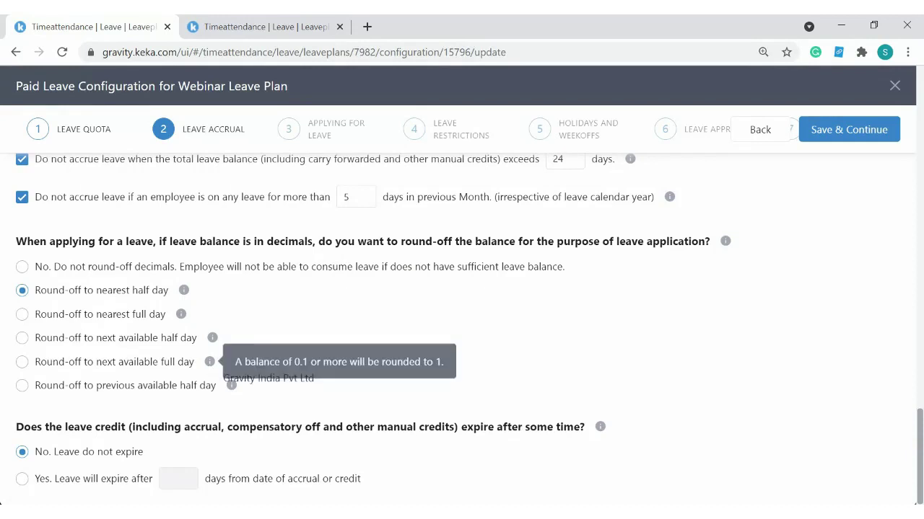
{"action": "left_click_drag", "start_coordinate": [143, 361], "coordinate": [245, 381]}
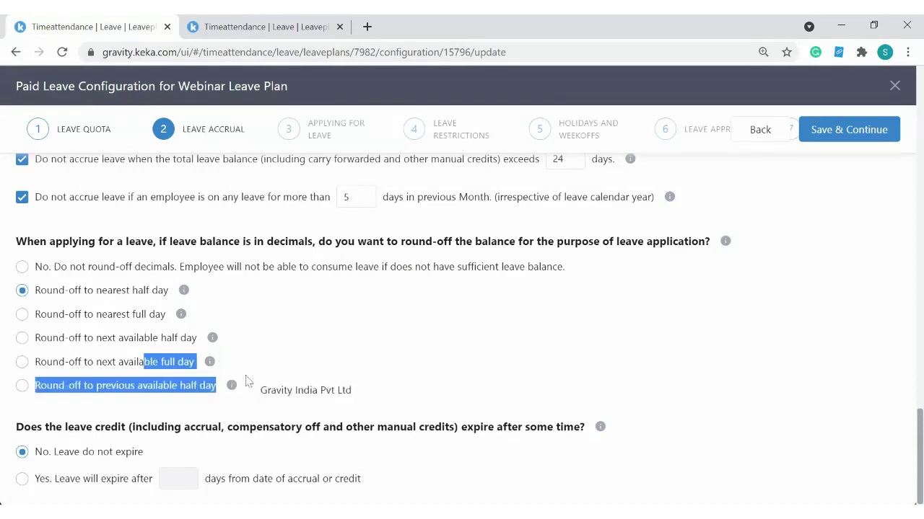
{"action": "left_click", "coordinate": [102, 368]}
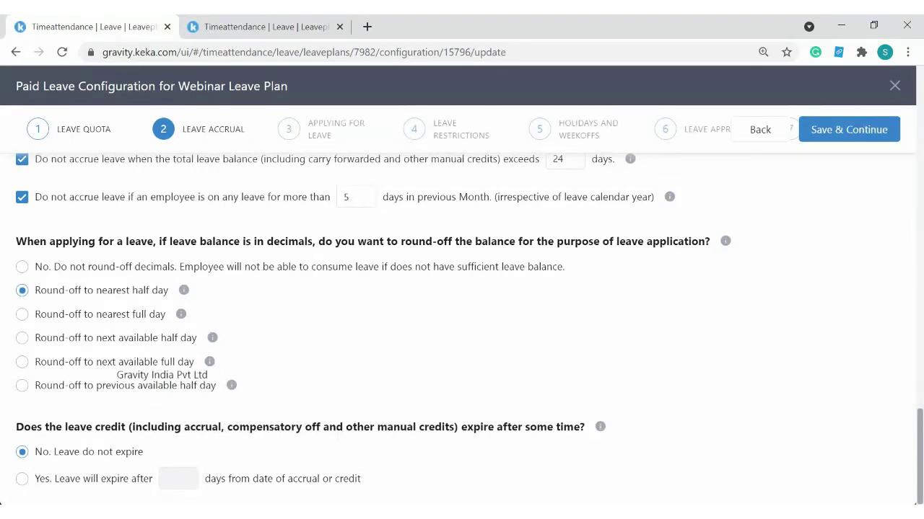
{"action": "mouse_move", "coordinate": [232, 387]}
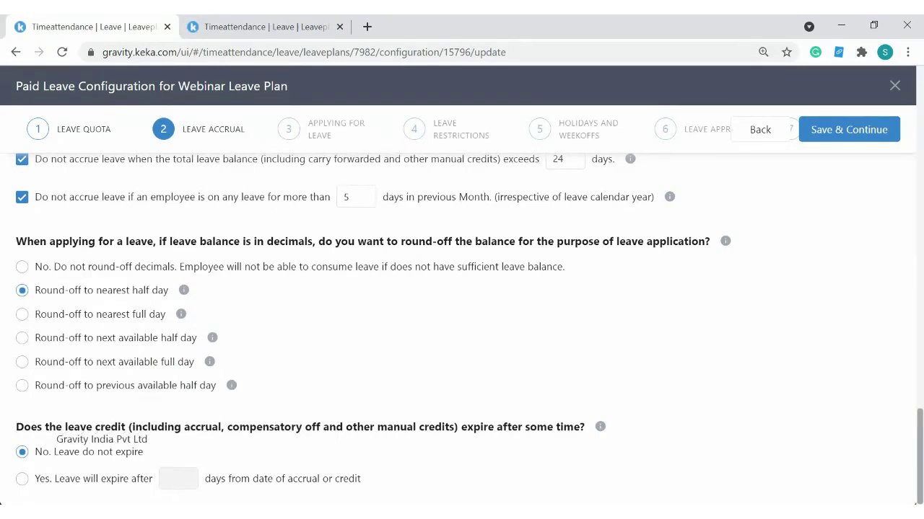
Step: Try making leave credit expire after 180 days from the date of accrual or credit
{"action": "left_click_drag", "start_coordinate": [45, 427], "coordinate": [232, 428]}
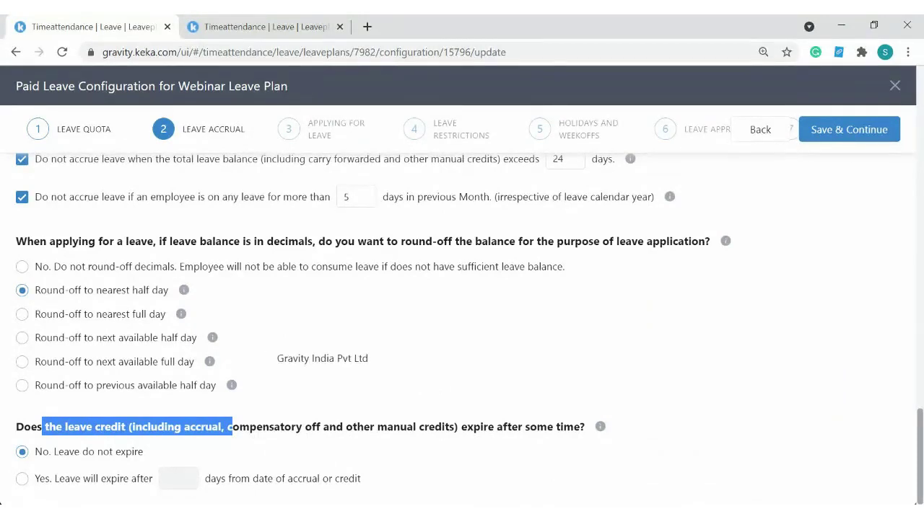
{"action": "left_click", "coordinate": [45, 480]}
{"action": "left_click", "coordinate": [177, 479]}
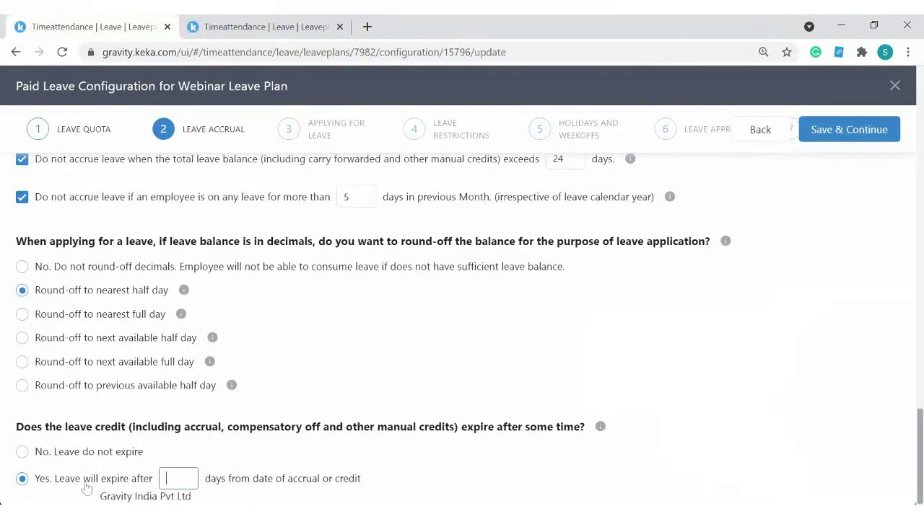
{"action": "type", "text": "180"}
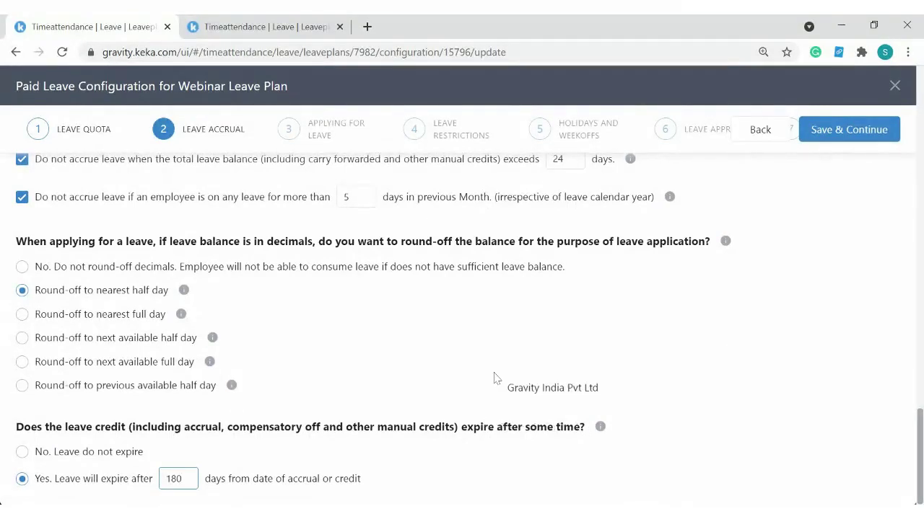
{"action": "left_click", "coordinate": [494, 378]}
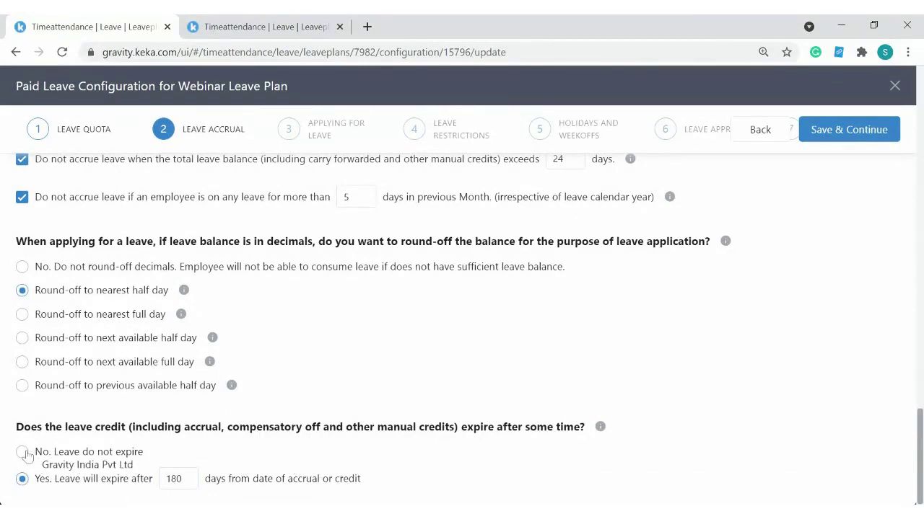
{"action": "left_click_drag", "start_coordinate": [90, 478], "coordinate": [372, 488]}
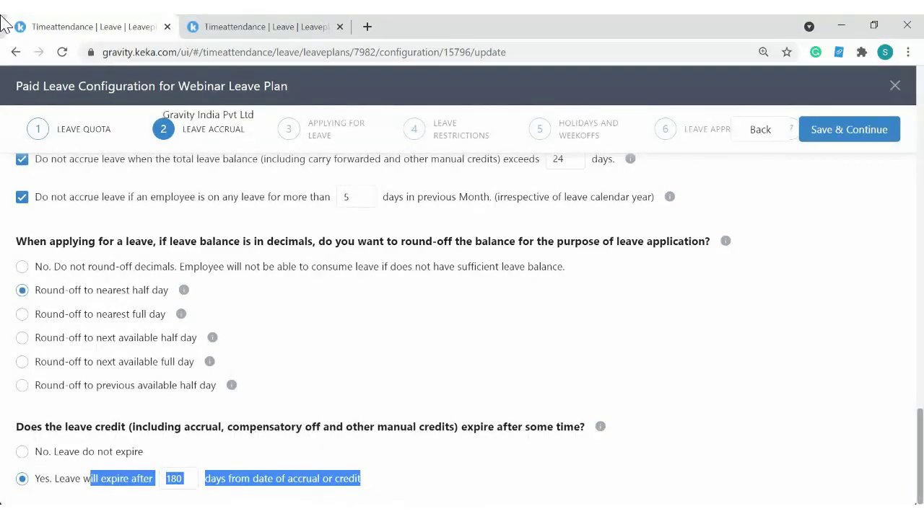
{"action": "mouse_move", "coordinate": [602, 430]}
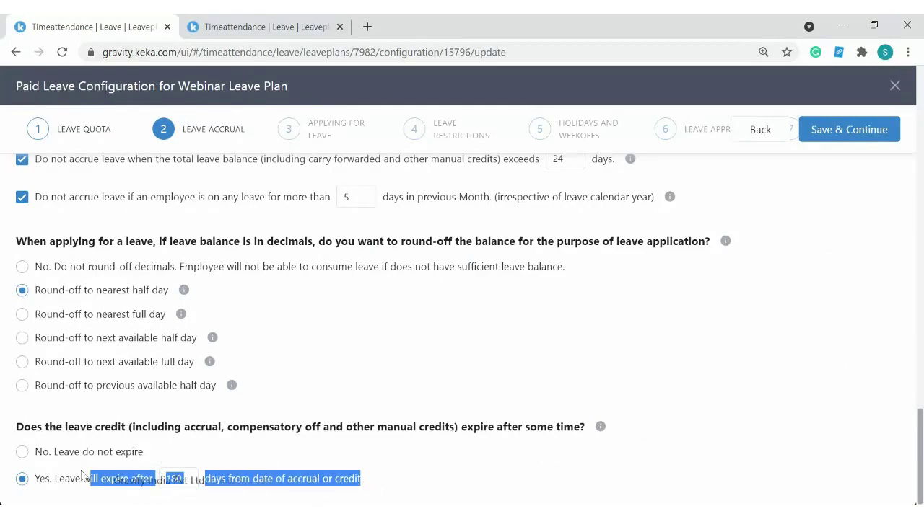
Step: Return leave credit to never expiring and save the leave accrual settings to continue to the leave application rules
{"action": "left_click", "coordinate": [23, 455]}
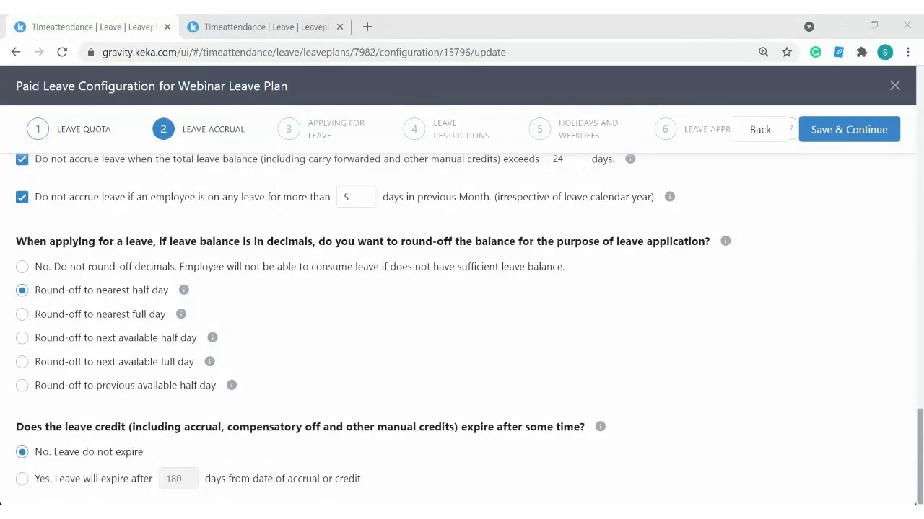
{"action": "left_click", "coordinate": [869, 130]}
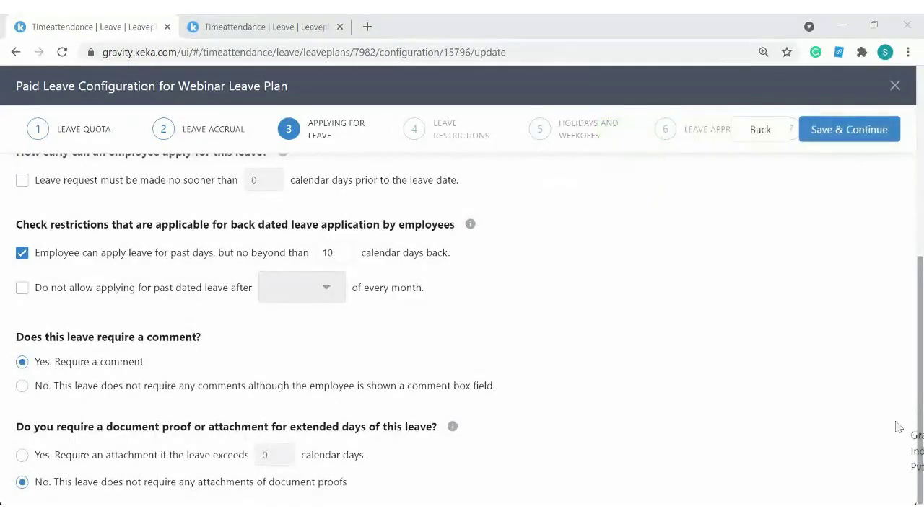
Step: Allow employees to apply for a half-day of Paid Leave
{"action": "scroll", "coordinate": [390, 257], "scroll_direction": "up", "scroll_amount": 4}
{"action": "scroll", "coordinate": [390, 258], "scroll_direction": "up", "scroll_amount": 1}
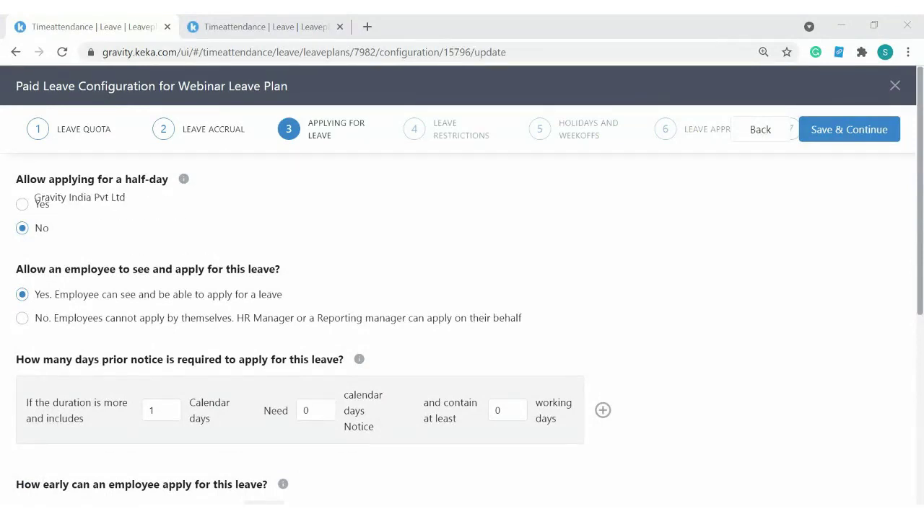
{"action": "left_click_drag", "start_coordinate": [16, 179], "coordinate": [113, 179]}
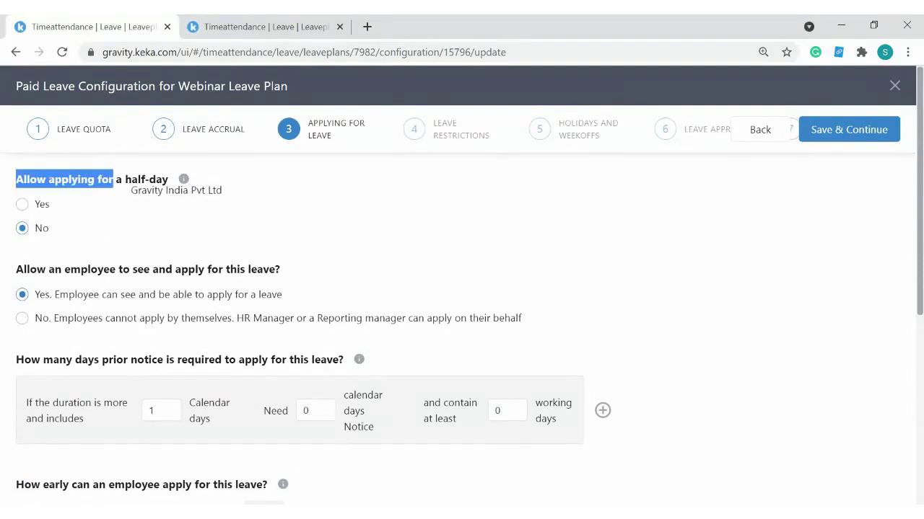
{"action": "left_click", "coordinate": [25, 211]}
{"action": "left_click", "coordinate": [24, 206]}
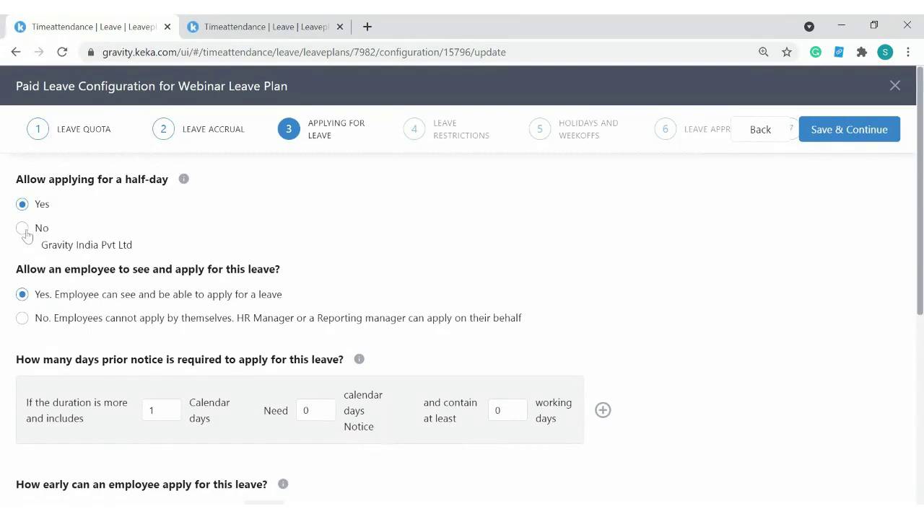
Step: Try disallowing half-day applications for this leave and restore the setting to Yes
{"action": "left_click", "coordinate": [23, 229]}
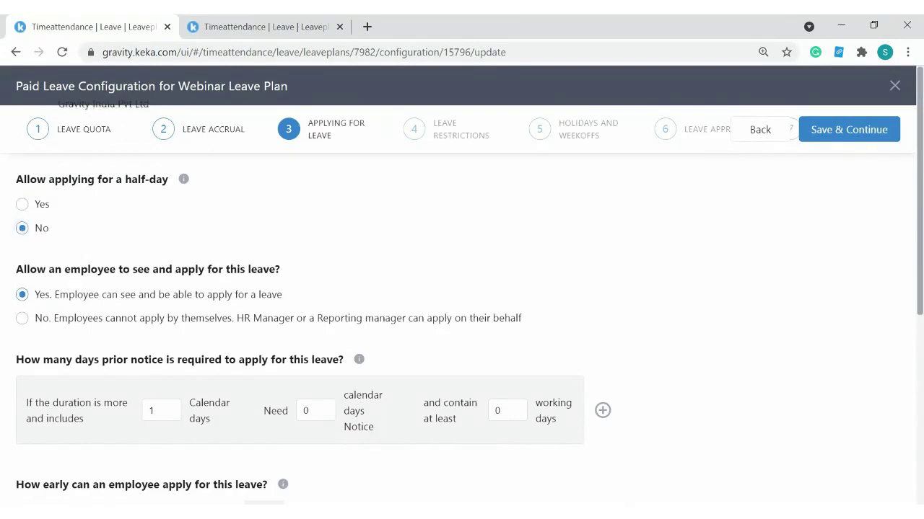
{"action": "left_click_drag", "start_coordinate": [29, 87], "coordinate": [108, 88]}
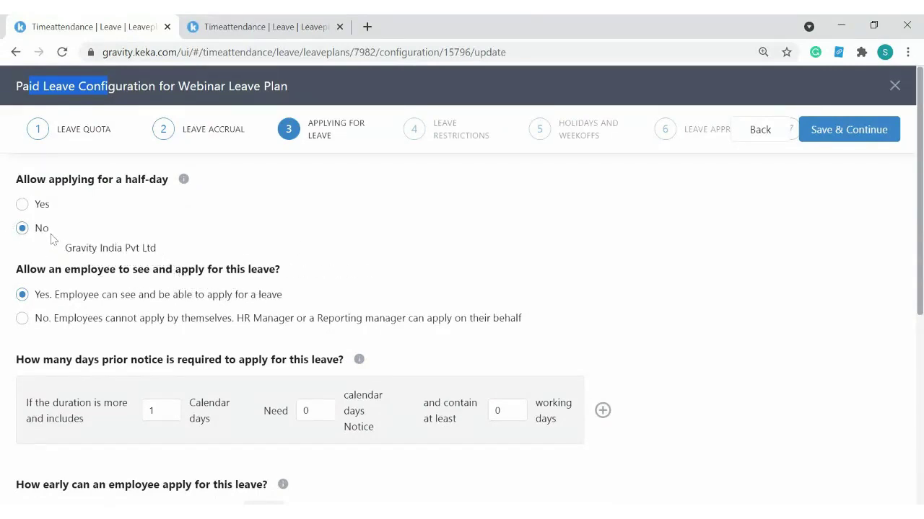
{"action": "left_click", "coordinate": [32, 204]}
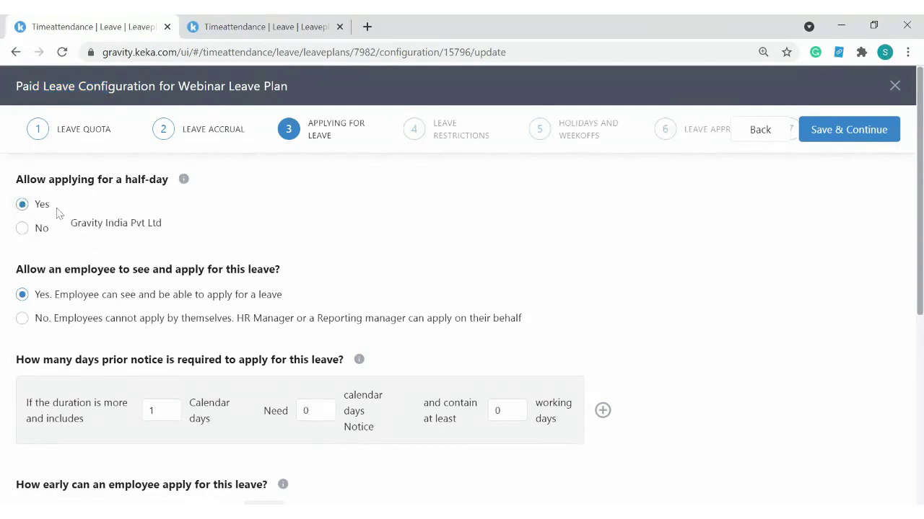
Step: Try the option that stops employees from applying for this leave themselves and restore employee self-application
{"action": "scroll", "coordinate": [67, 298], "scroll_direction": "down", "scroll_amount": 1}
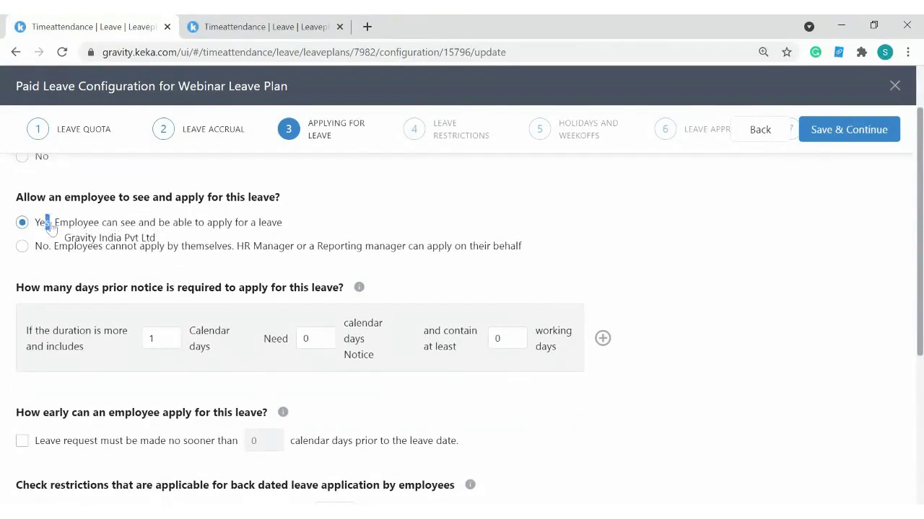
{"action": "left_click_drag", "start_coordinate": [45, 223], "coordinate": [101, 227]}
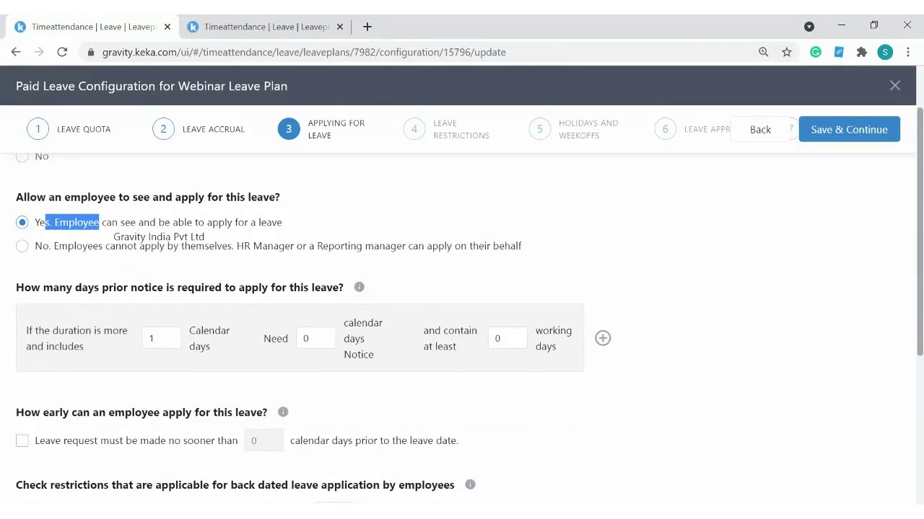
{"action": "left_click", "coordinate": [22, 246]}
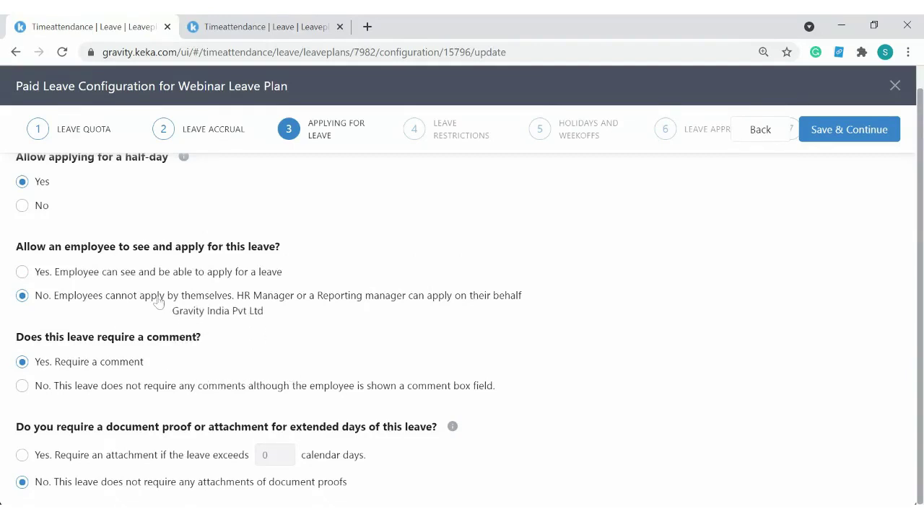
{"action": "left_click", "coordinate": [151, 276]}
Step: Set the prior-notice rule to need 2 calendar days' notice for leave durations of more than 3 calendar days
{"action": "scroll", "coordinate": [151, 277], "scroll_direction": "down", "scroll_amount": 2}
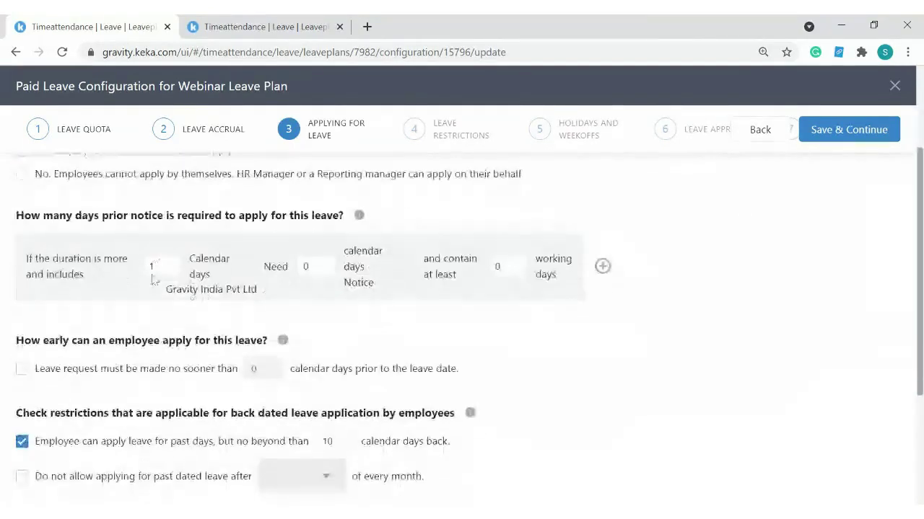
{"action": "left_click_drag", "start_coordinate": [43, 215], "coordinate": [282, 215]}
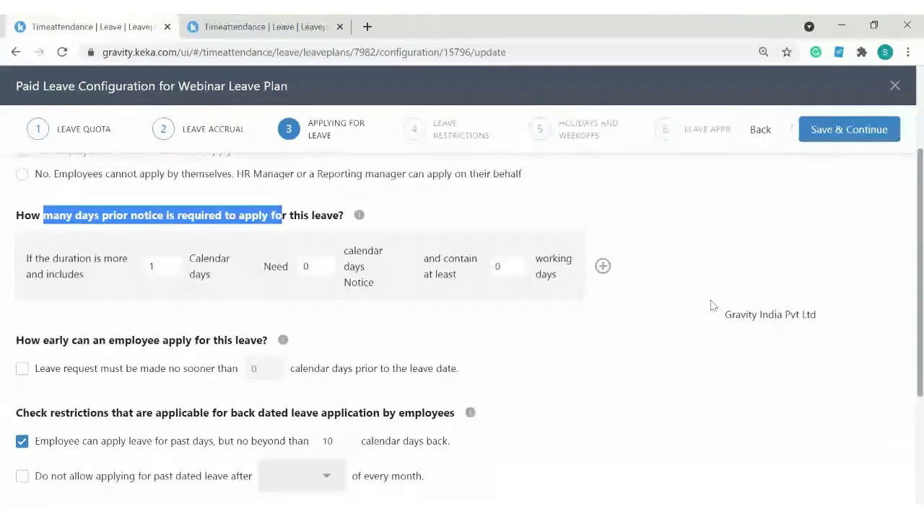
{"action": "double_click", "coordinate": [152, 267]}
{"action": "left_click_drag", "start_coordinate": [31, 259], "coordinate": [113, 276]}
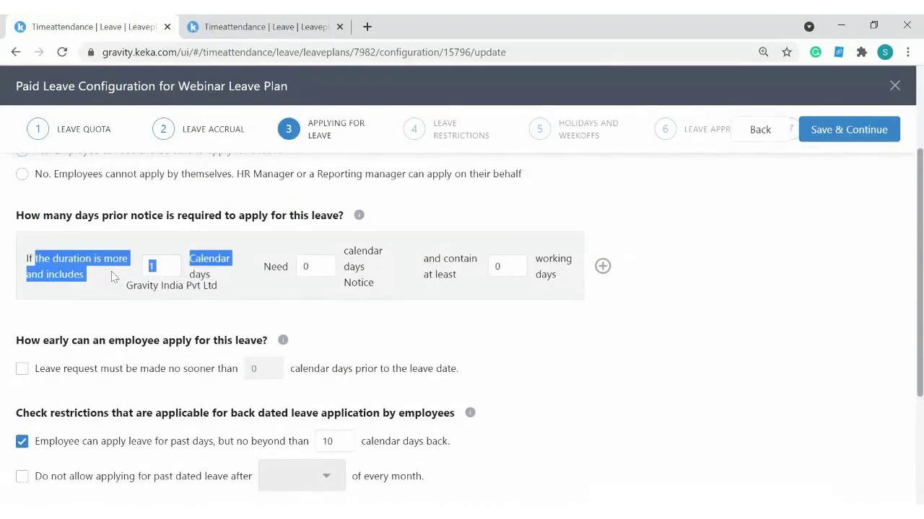
{"action": "left_click", "coordinate": [114, 277]}
{"action": "left_click", "coordinate": [142, 272]}
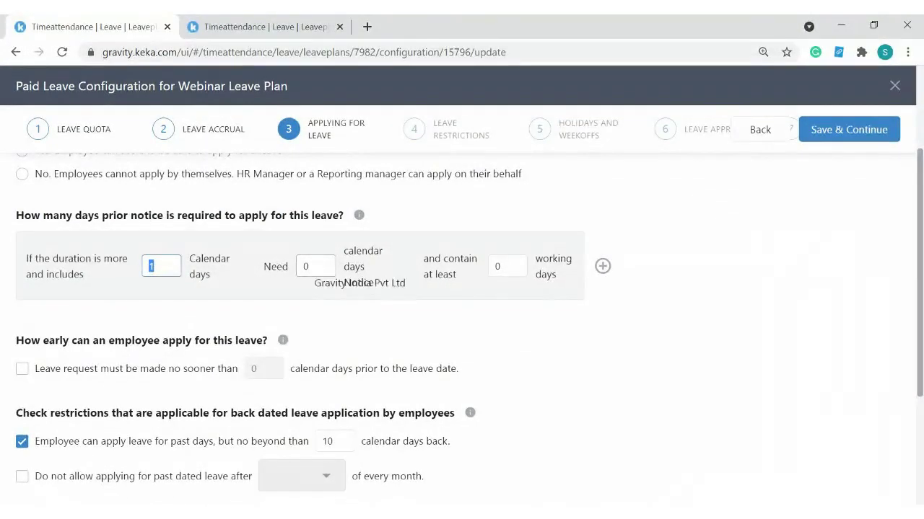
{"action": "key", "text": "BackSpace"}
{"action": "type", "text": "3"}
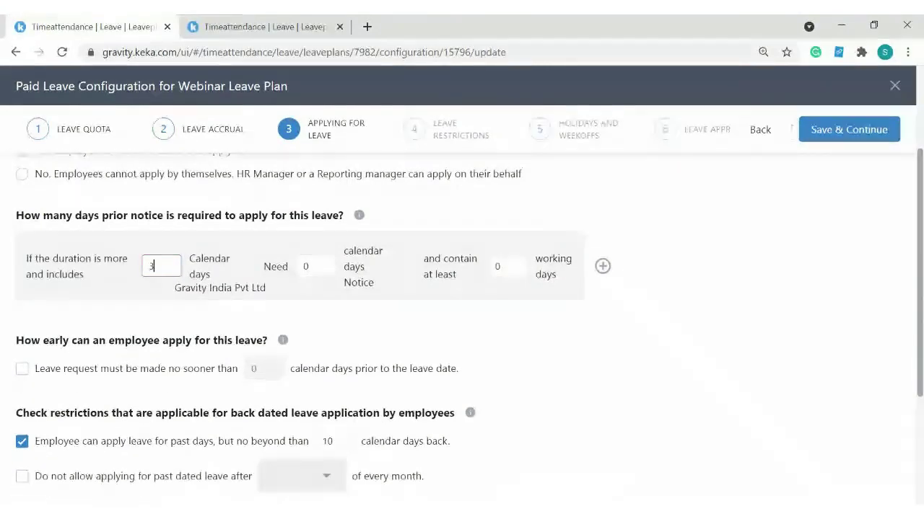
{"action": "left_click", "coordinate": [317, 267]}
{"action": "key", "text": "BackSpace"}
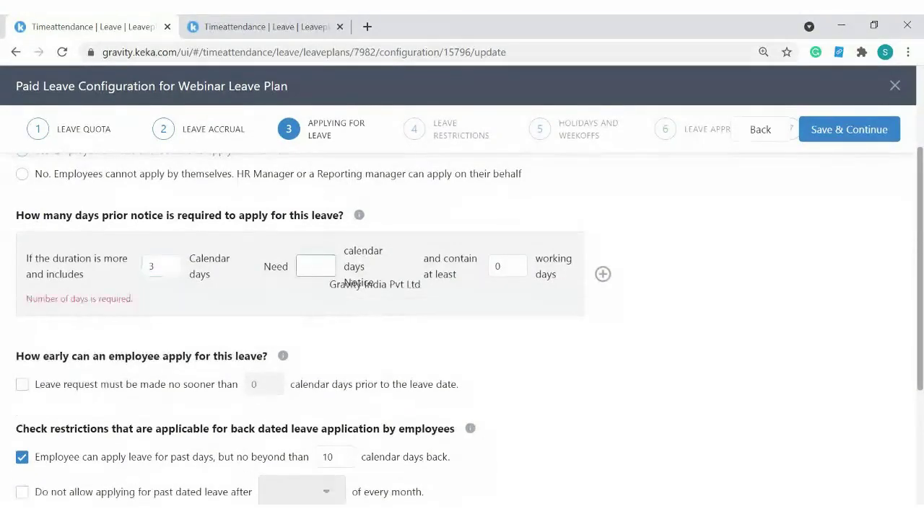
{"action": "type", "text": "2"}
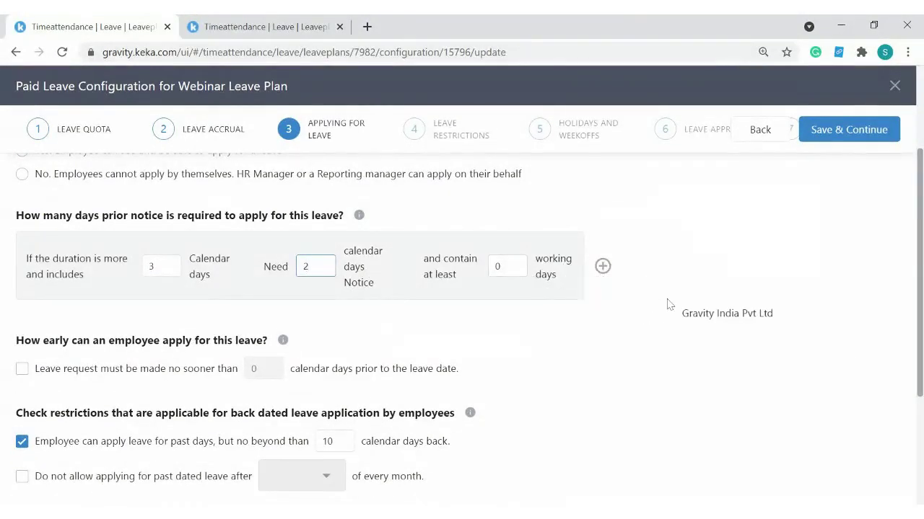
{"action": "left_click", "coordinate": [667, 305]}
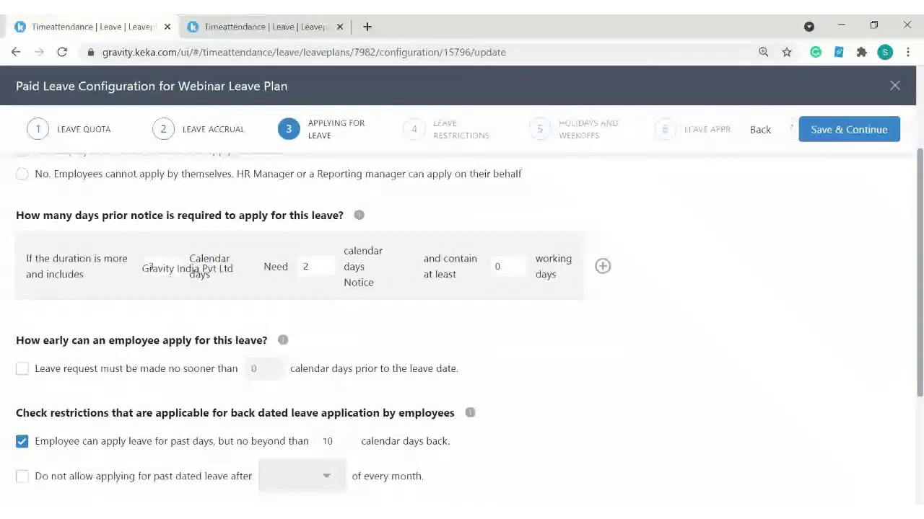
Step: Add a second prior-notice rule, setting the duration to 1 calendar day in the first rule and 3 in the second
{"action": "left_click", "coordinate": [603, 266]}
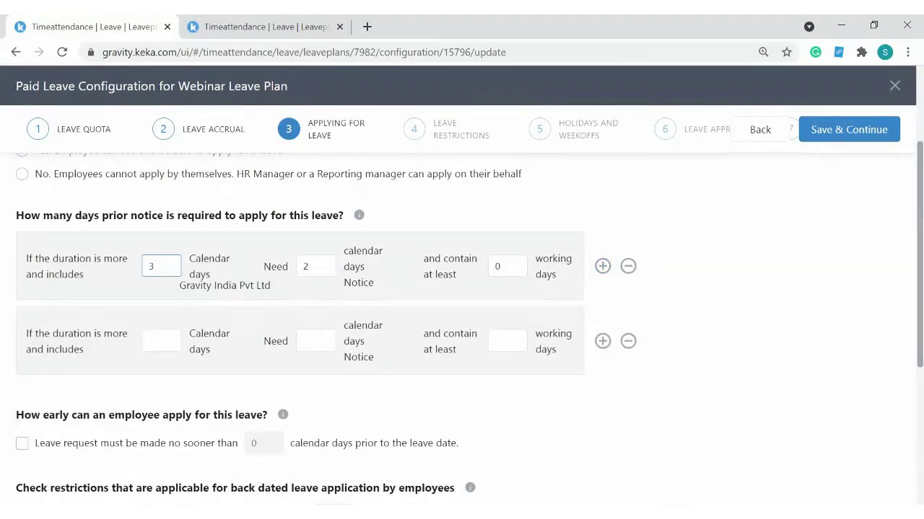
{"action": "key", "text": "BackSpace"}
{"action": "type", "text": "1"}
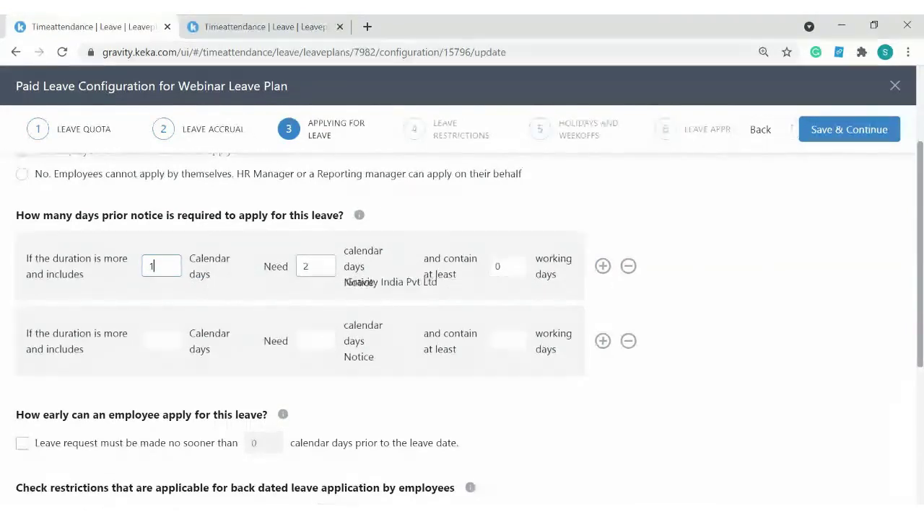
{"action": "left_click", "coordinate": [166, 343]}
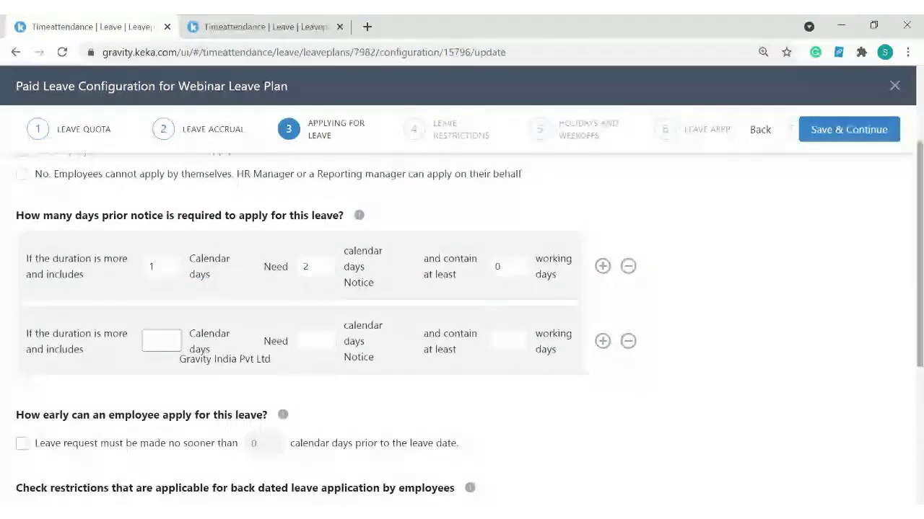
{"action": "type", "text": "3"}
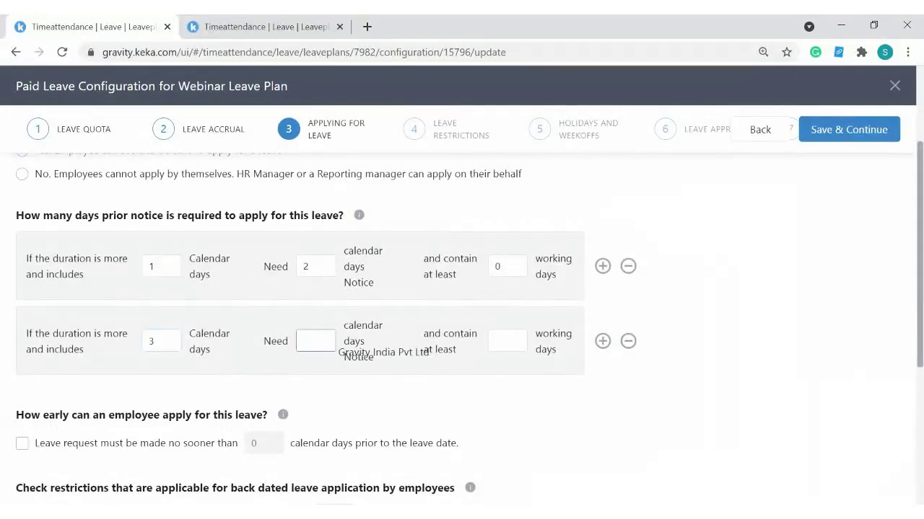
Step: Require 1 calendar day's notice in the first rule, and 2 calendar days containing at least 1 working day in the second
{"action": "double_click", "coordinate": [307, 267]}
{"action": "type", "text": "1"}
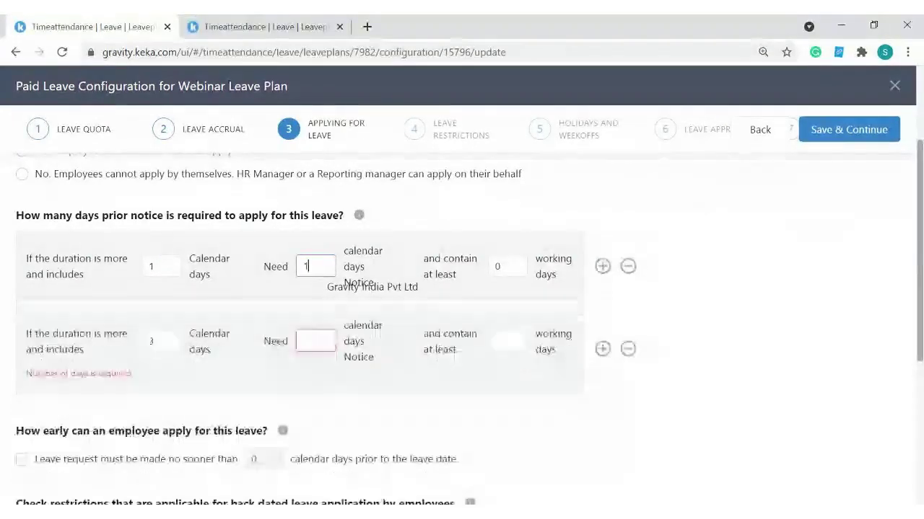
{"action": "left_click", "coordinate": [315, 341]}
{"action": "type", "text": "2"}
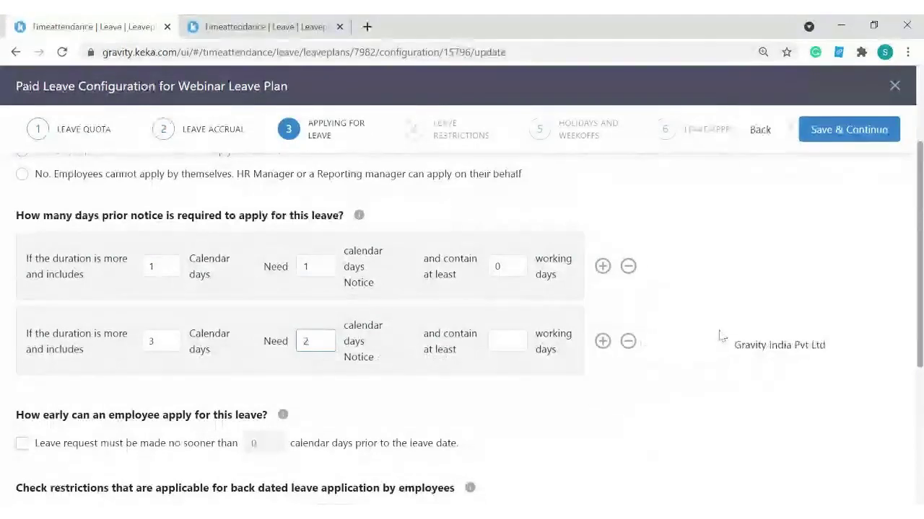
{"action": "key", "text": "Tab"}
{"action": "type", "text": "1"}
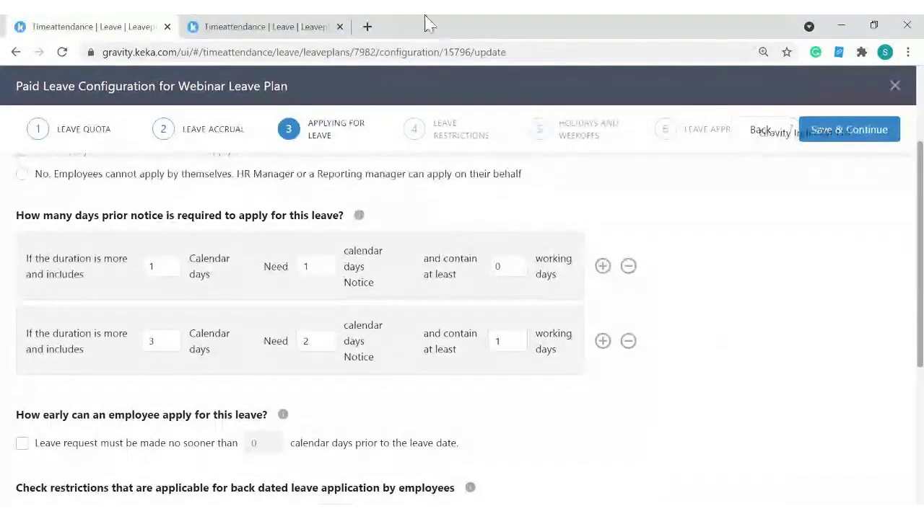
Step: Enable the early-application limit so leave requests are made no sooner than 15 calendar days before the leave date
{"action": "scroll", "coordinate": [298, 254], "scroll_direction": "down", "scroll_amount": 3}
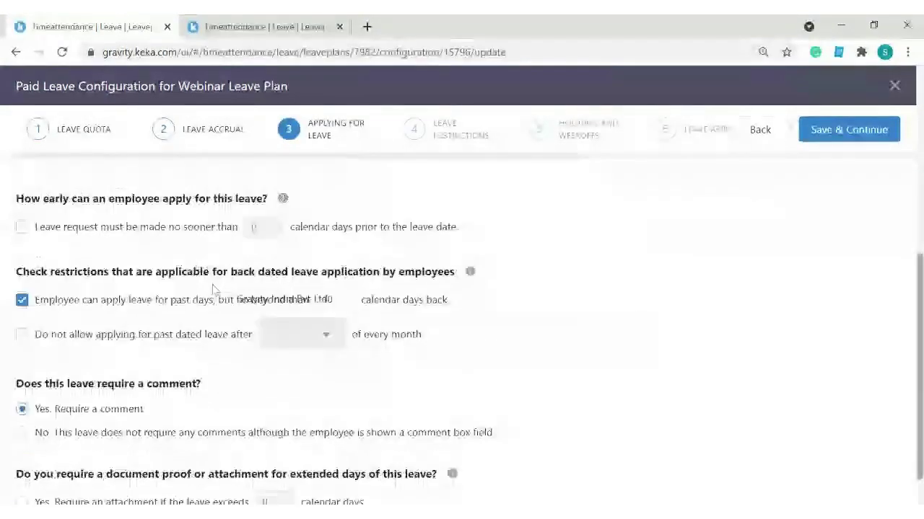
{"action": "left_click_drag", "start_coordinate": [49, 199], "coordinate": [176, 202]}
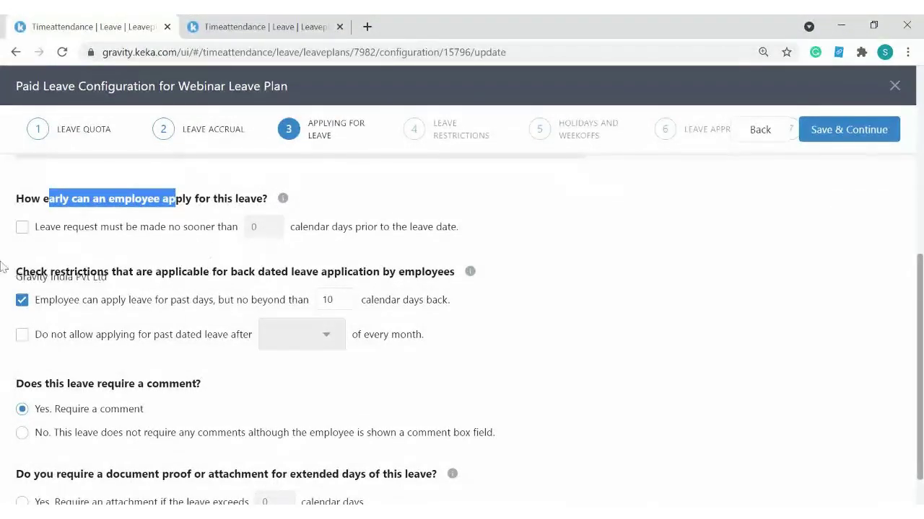
{"action": "left_click", "coordinate": [22, 228]}
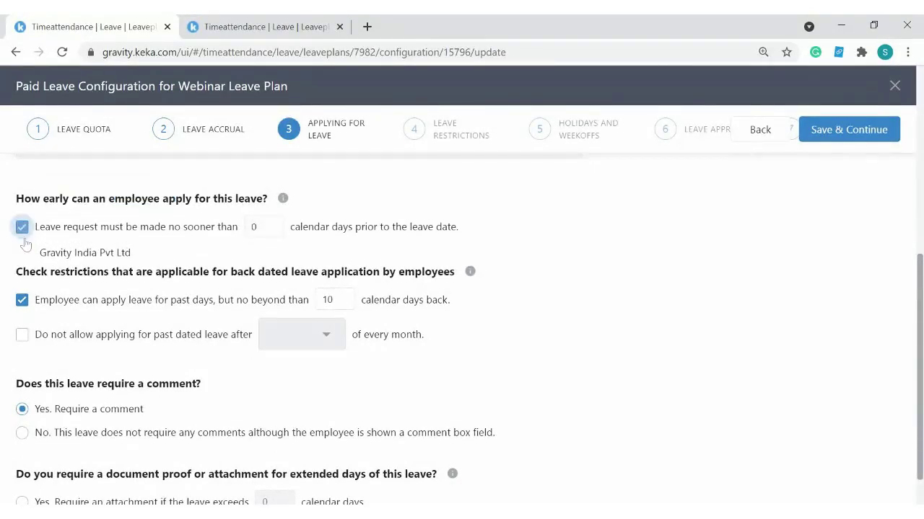
{"action": "left_click_drag", "start_coordinate": [63, 227], "coordinate": [167, 227]}
{"action": "left_click", "coordinate": [264, 228]}
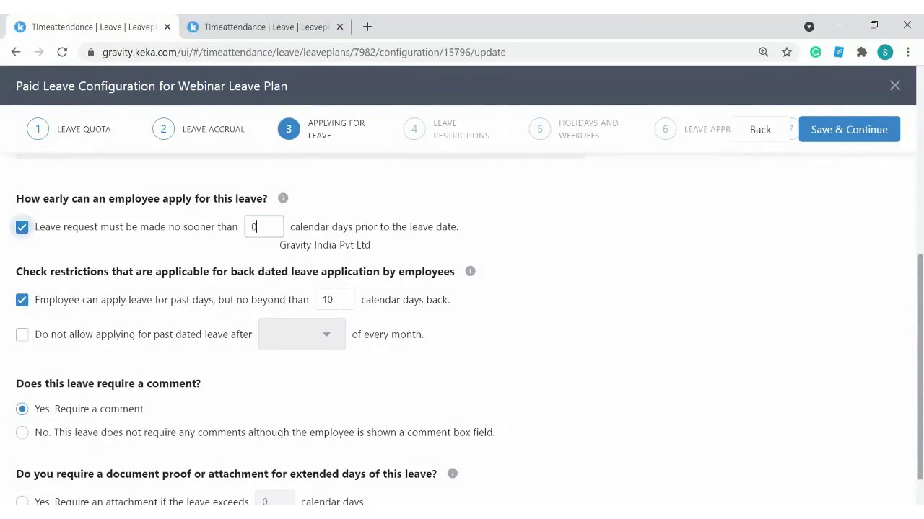
{"action": "key", "text": "BackSpace"}
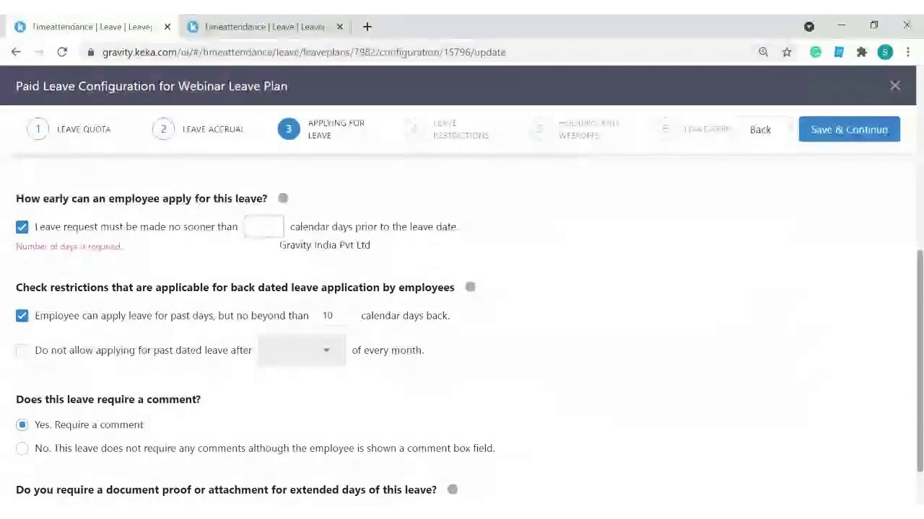
{"action": "type", "text": "15"}
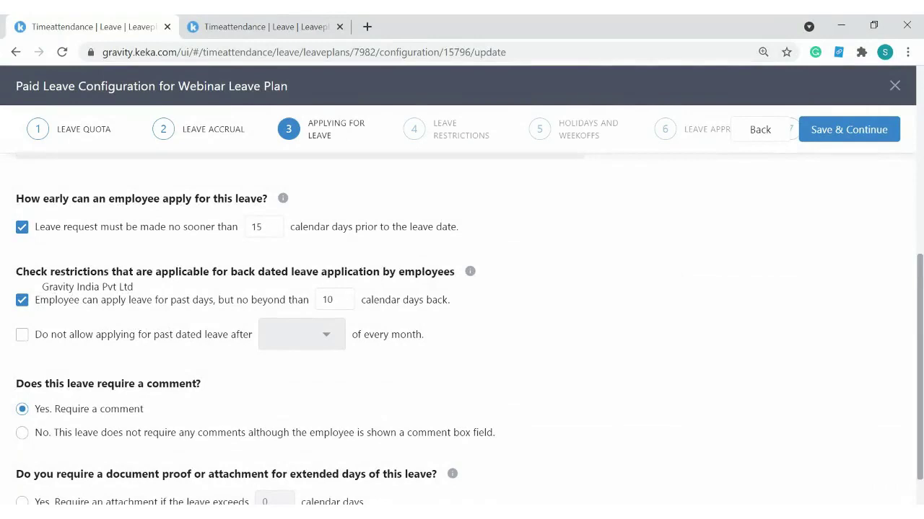
Step: Enable the back-dated restriction that disallows applying for past-dated leave after day 26 of every month
{"action": "left_click_drag", "start_coordinate": [28, 271], "coordinate": [288, 299]}
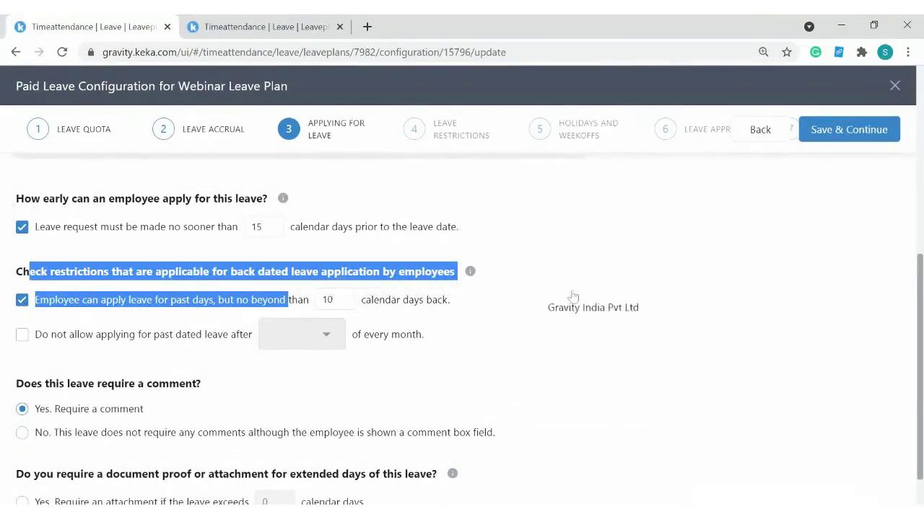
{"action": "scroll", "coordinate": [572, 296], "scroll_direction": "down", "scroll_amount": 1}
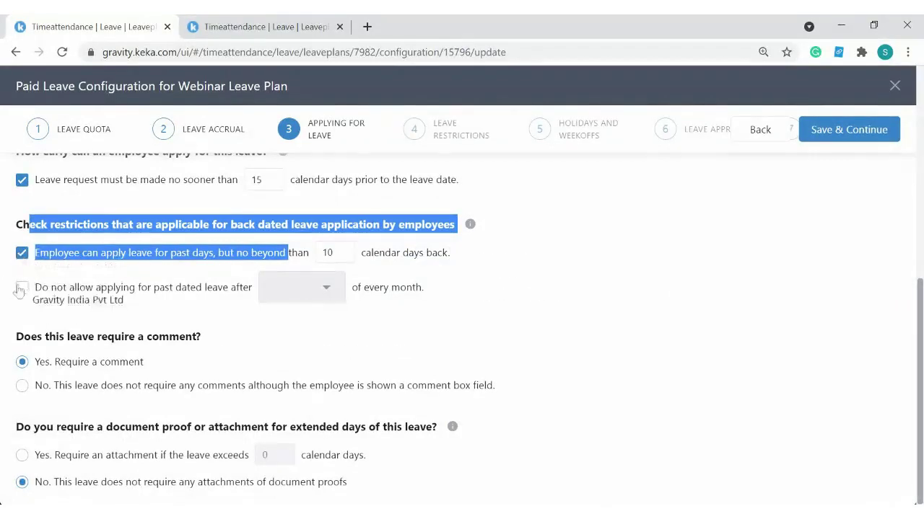
{"action": "double_click", "coordinate": [328, 253]}
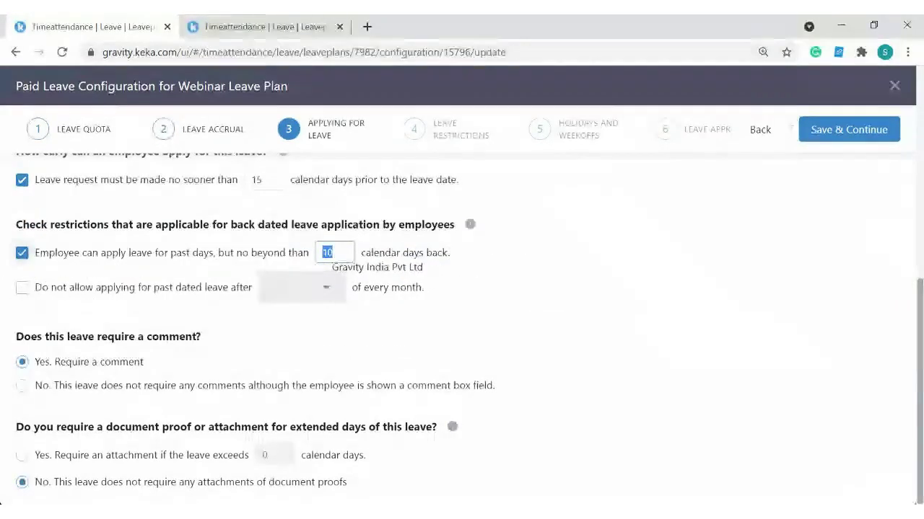
{"action": "left_click_drag", "start_coordinate": [48, 287], "coordinate": [174, 294]}
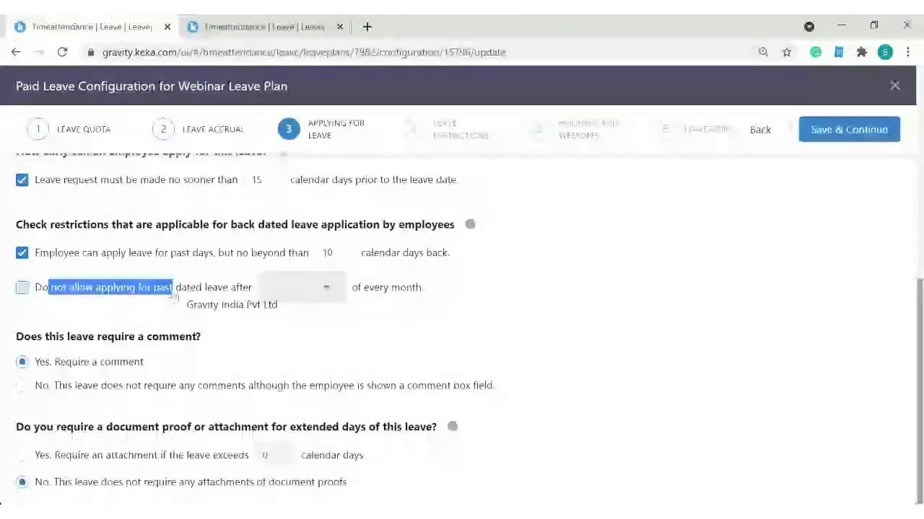
{"action": "left_click", "coordinate": [22, 287]}
{"action": "left_click", "coordinate": [285, 292]}
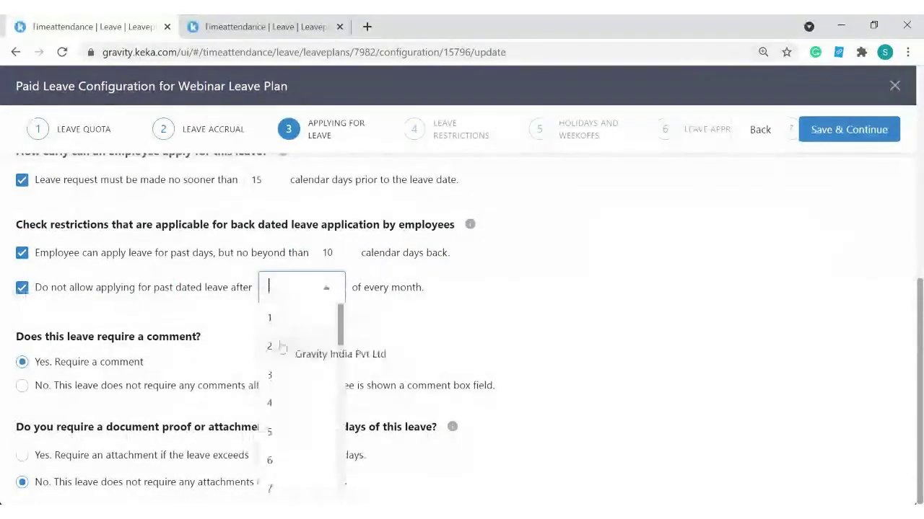
{"action": "scroll", "coordinate": [281, 347], "scroll_direction": "down", "scroll_amount": 8}
{"action": "left_click", "coordinate": [285, 433]}
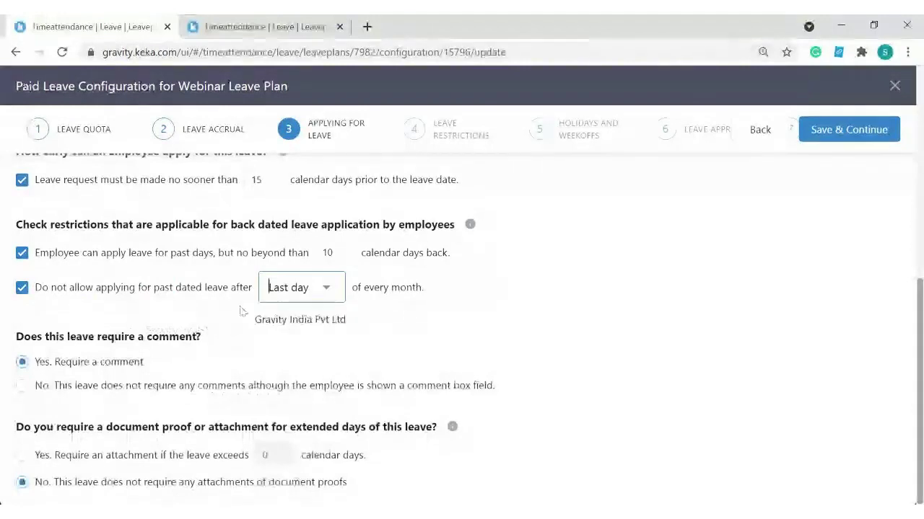
{"action": "left_click", "coordinate": [297, 289]}
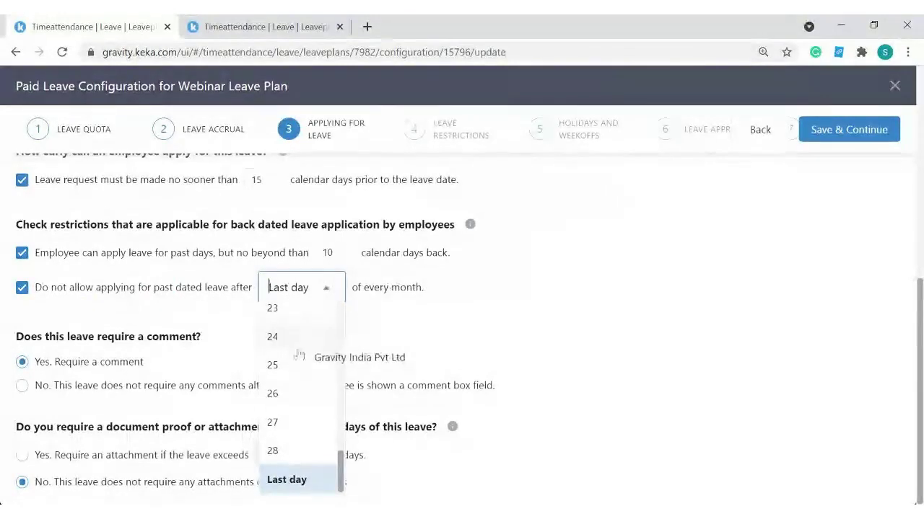
{"action": "left_click", "coordinate": [285, 393]}
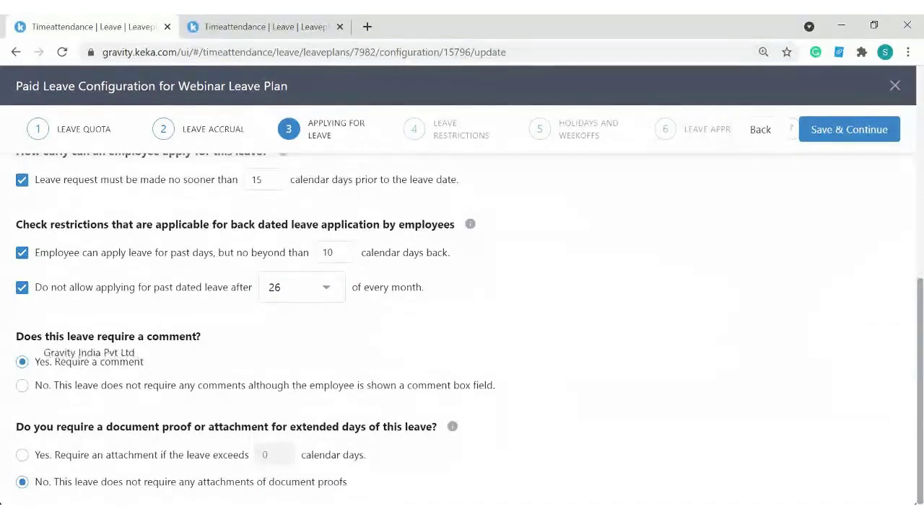
Step: Require an attachment if the leave exceeds 3 calendar days, and save the Applying for Leave settings
{"action": "left_click_drag", "start_coordinate": [24, 338], "coordinate": [289, 349]}
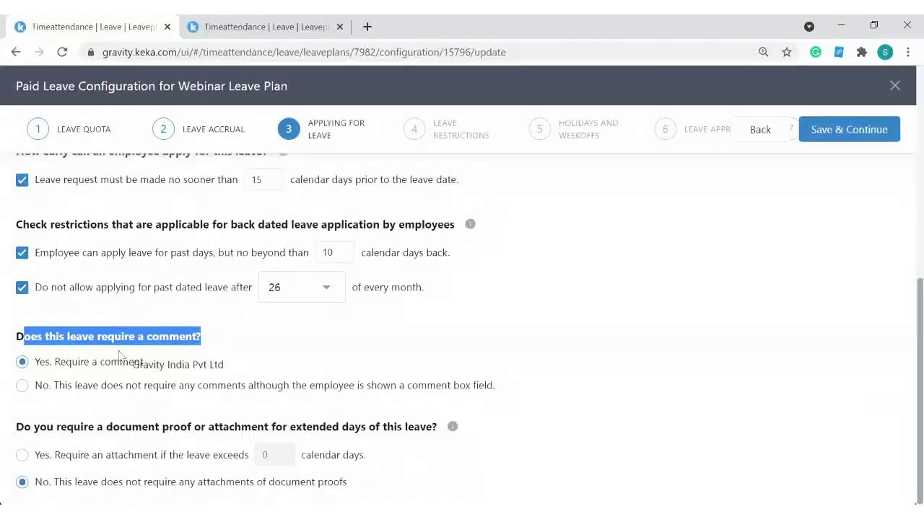
{"action": "left_click_drag", "start_coordinate": [24, 427], "coordinate": [180, 427]}
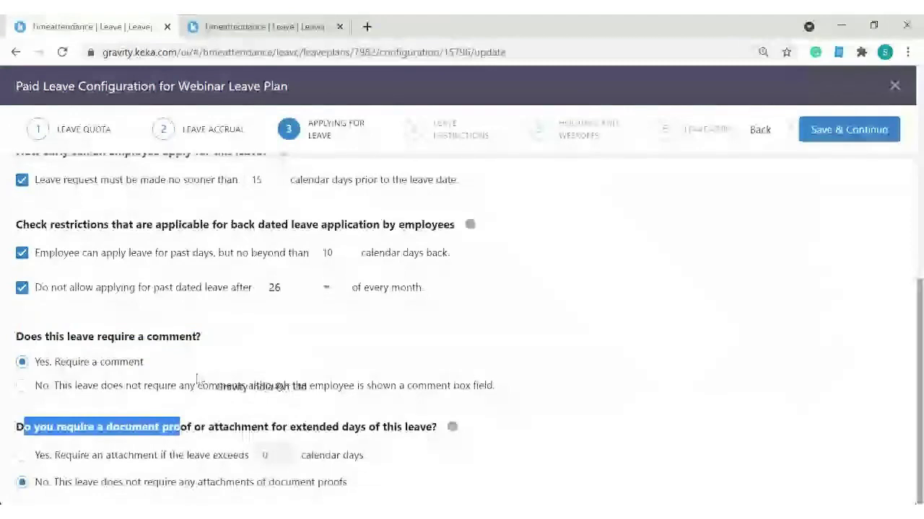
{"action": "left_click", "coordinate": [86, 459]}
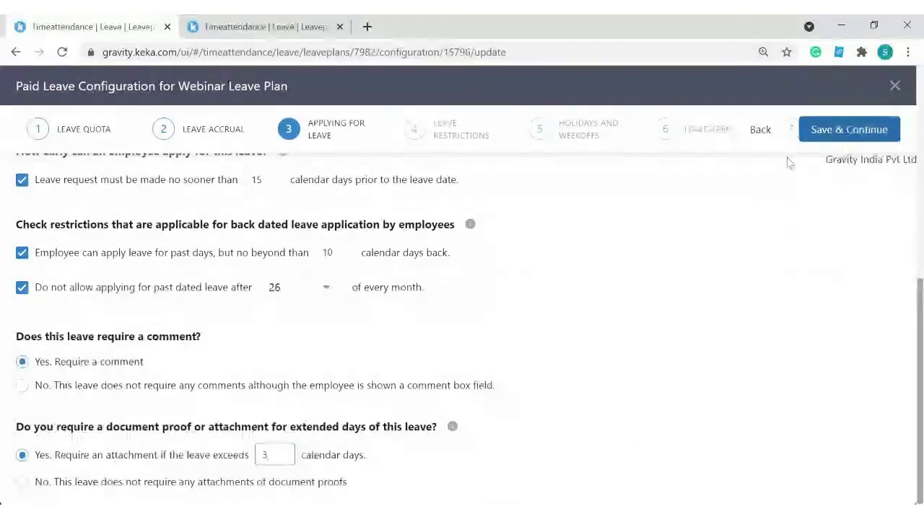
{"action": "left_click", "coordinate": [871, 136]}
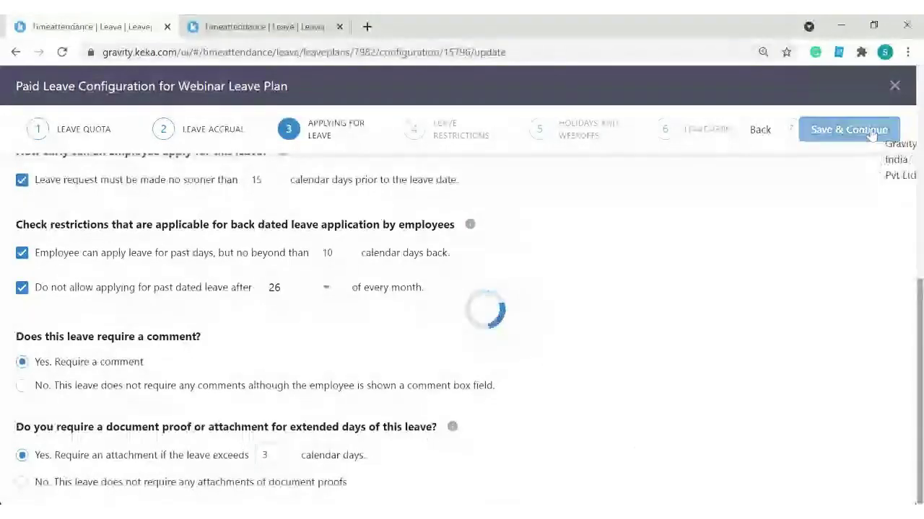
Step: Base a new joinee's eligibility to apply for leave on days after joining instead of days after probation ends
{"action": "scroll", "coordinate": [565, 256], "scroll_direction": "up", "scroll_amount": 2}
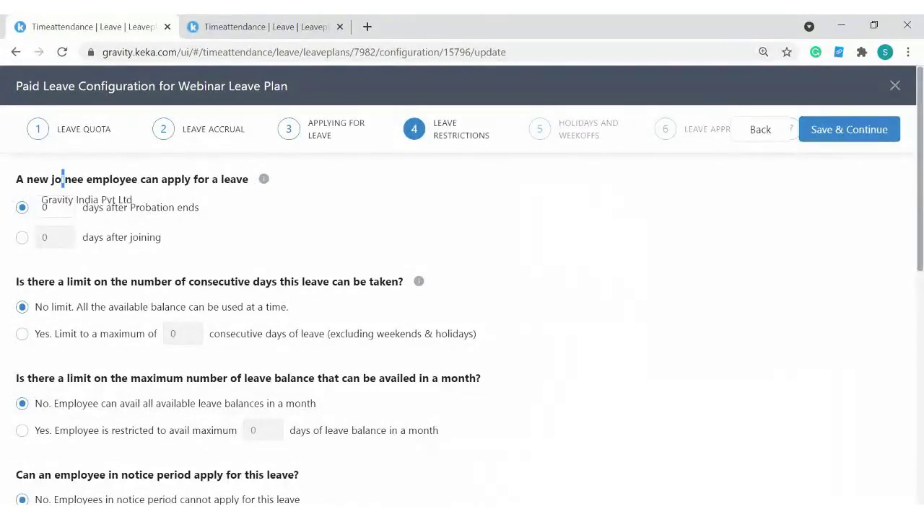
{"action": "left_click_drag", "start_coordinate": [24, 181], "coordinate": [146, 182]}
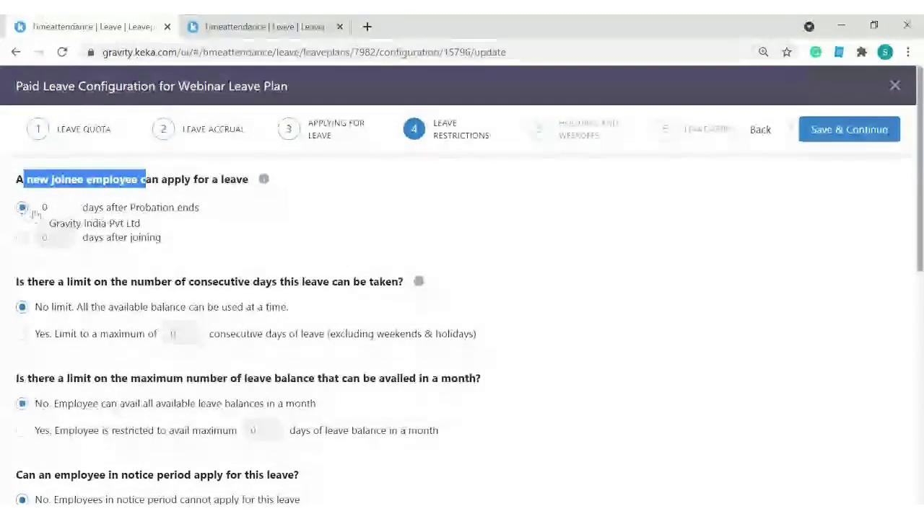
{"action": "left_click_drag", "start_coordinate": [128, 210], "coordinate": [196, 212]}
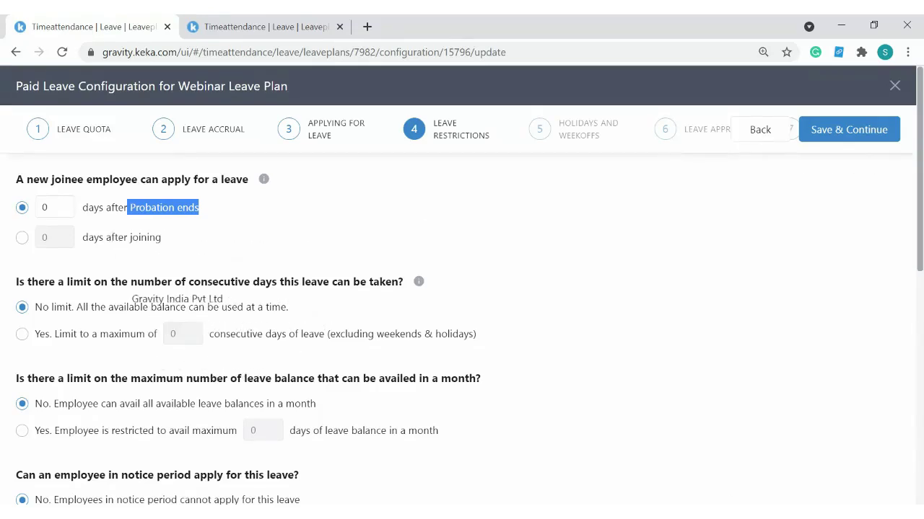
{"action": "left_click", "coordinate": [119, 244]}
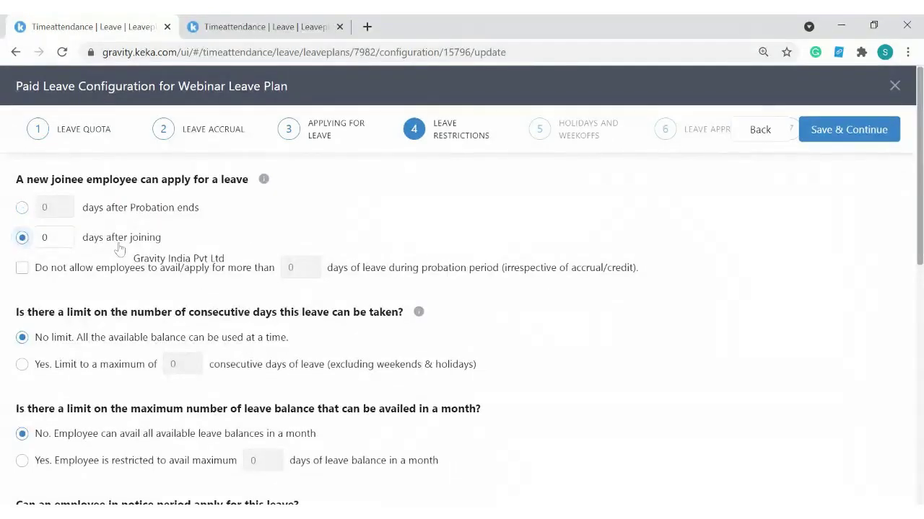
Step: Set the new joinee waiting period to 90 days after joining
{"action": "left_click", "coordinate": [47, 238]}
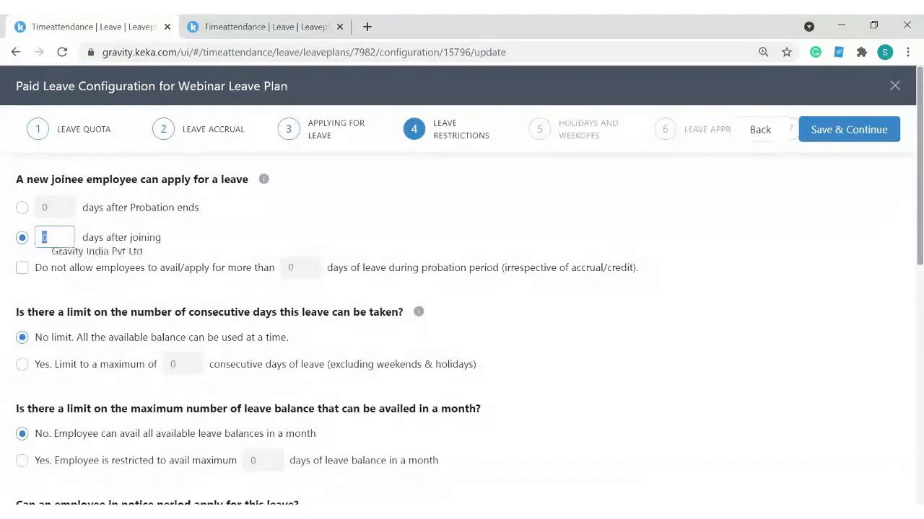
{"action": "left_click", "coordinate": [57, 237]}
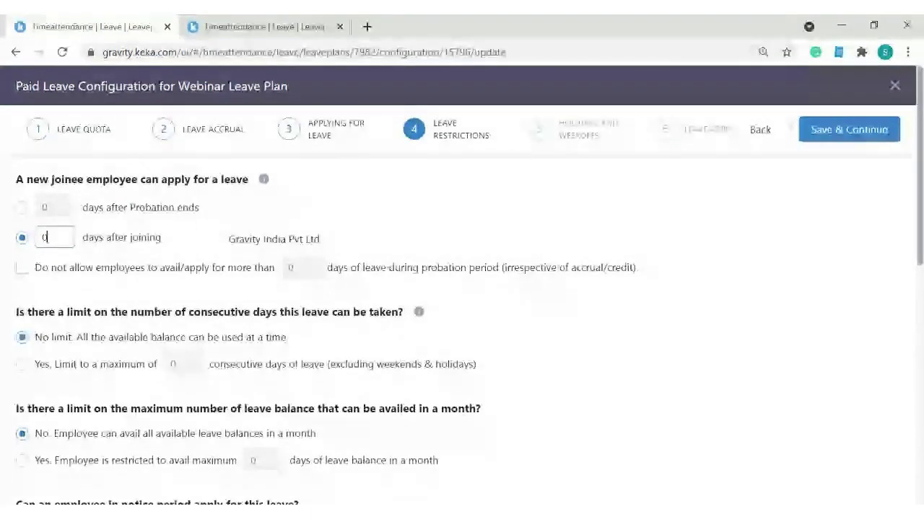
{"action": "key", "text": "BackSpace"}
{"action": "type", "text": "3"}
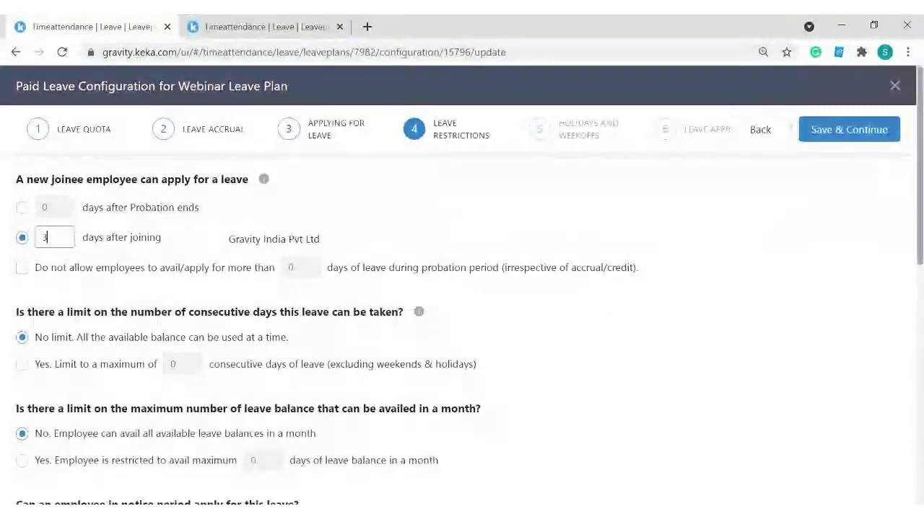
{"action": "type", "text": "0"}
{"action": "key", "text": "BackSpace"}
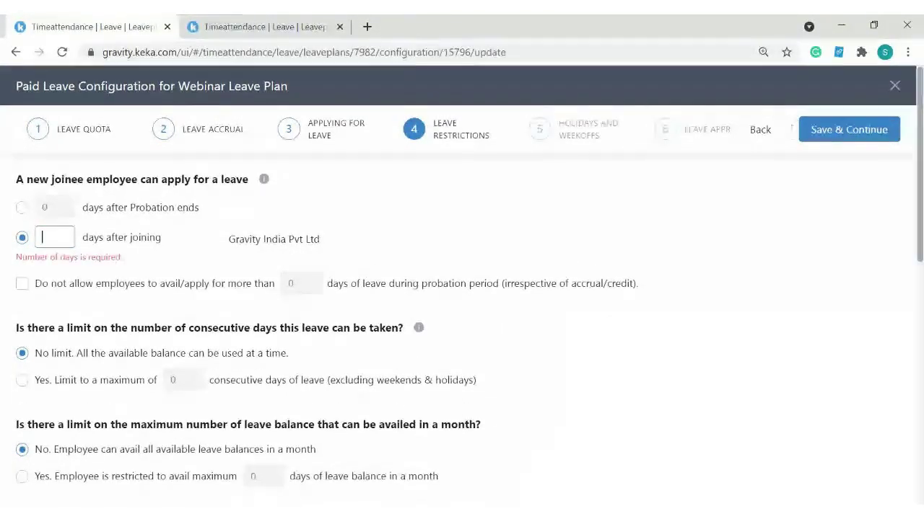
{"action": "type", "text": "90"}
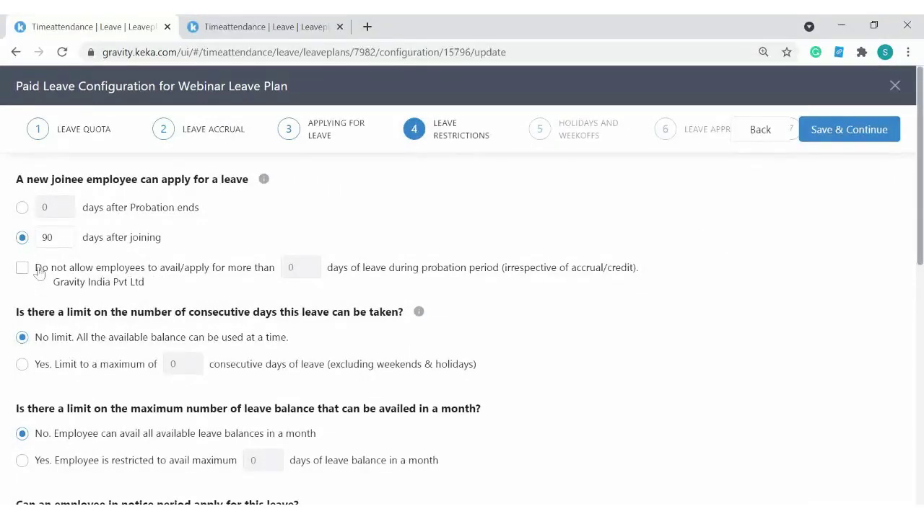
Step: Set the new joinee waiting period to 0 days after joining
{"action": "left_click_drag", "start_coordinate": [36, 269], "coordinate": [66, 269]}
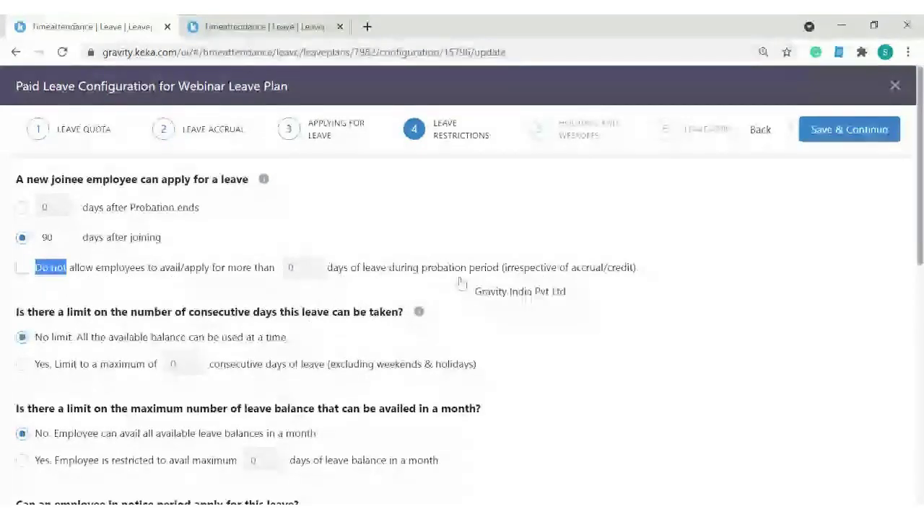
{"action": "left_click", "coordinate": [47, 237]}
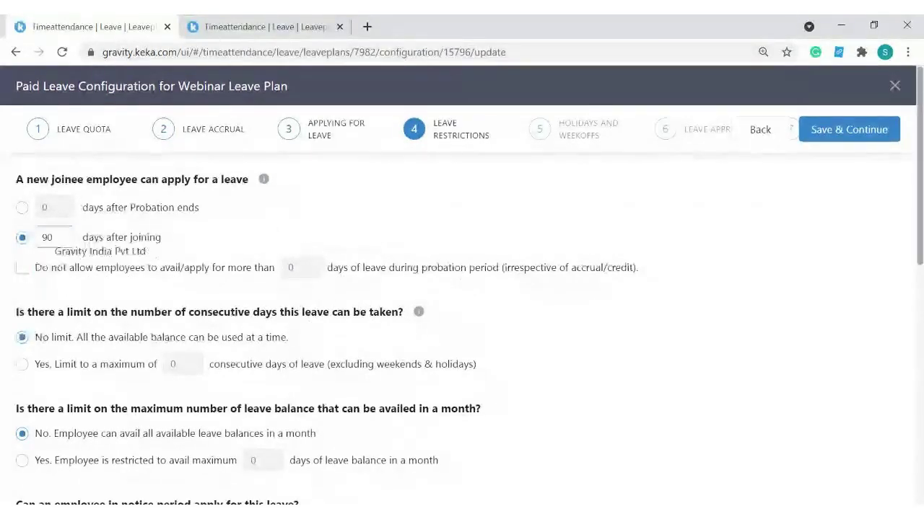
{"action": "key", "text": "BackSpace"}
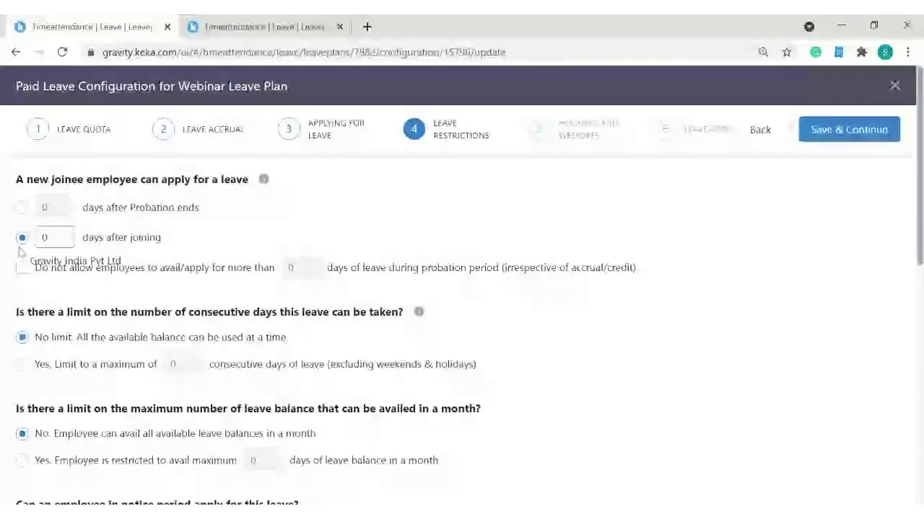
{"action": "left_click", "coordinate": [299, 245]}
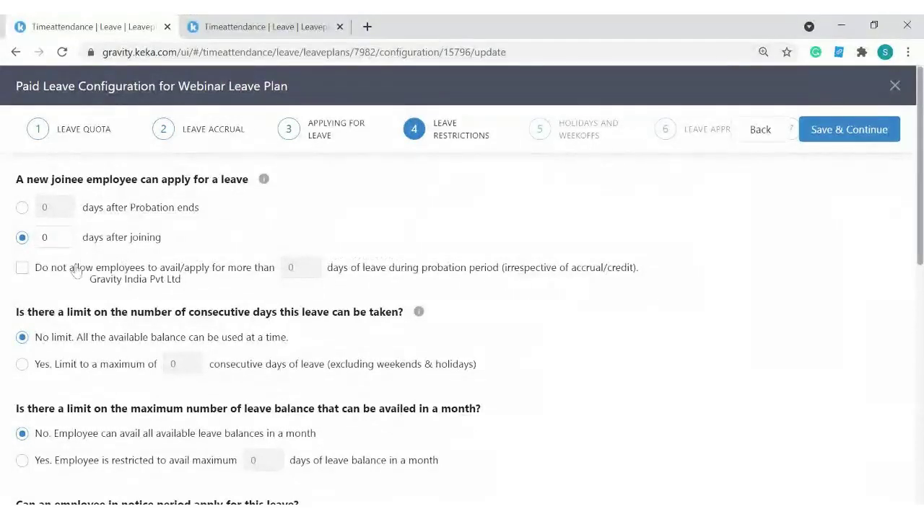
Step: Enable the probation restriction so employees cannot apply for more than 3 days of leave during the probation period
{"action": "left_click", "coordinate": [23, 268]}
{"action": "left_click", "coordinate": [300, 267]}
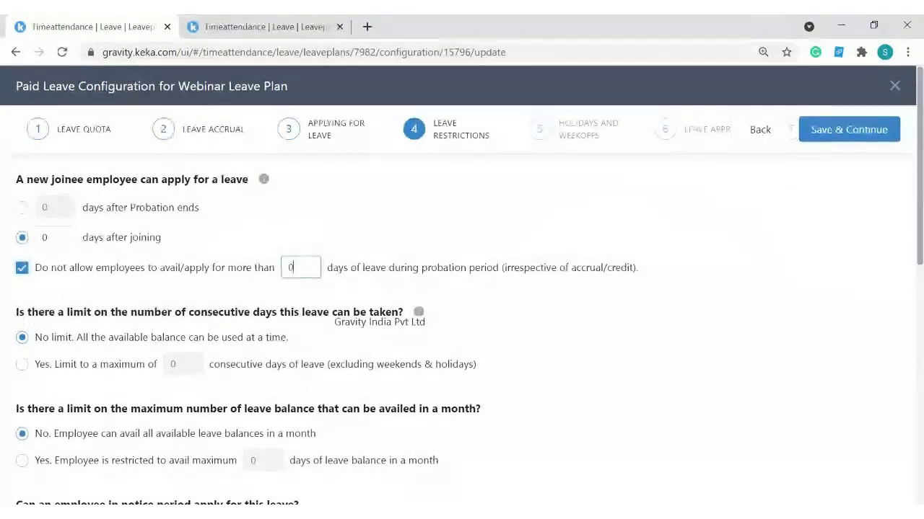
{"action": "key", "text": "BackSpace"}
{"action": "type", "text": "3"}
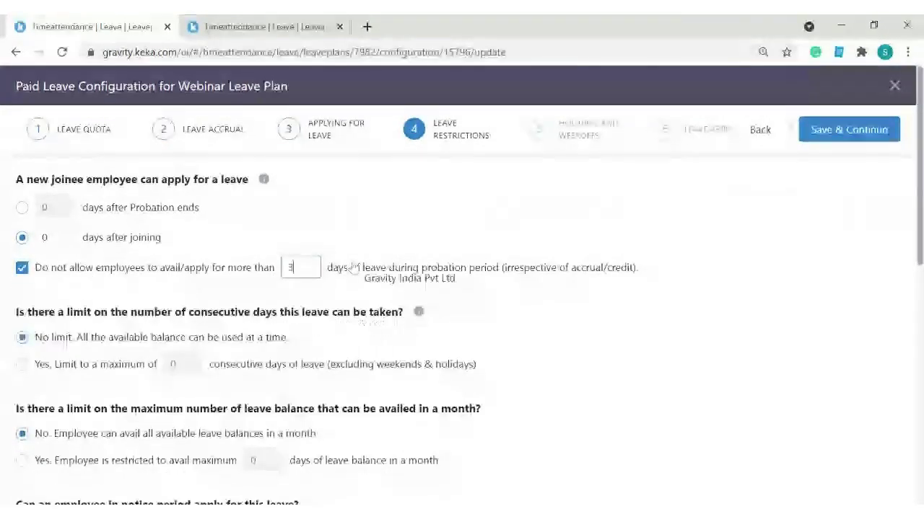
{"action": "left_click", "coordinate": [377, 207]}
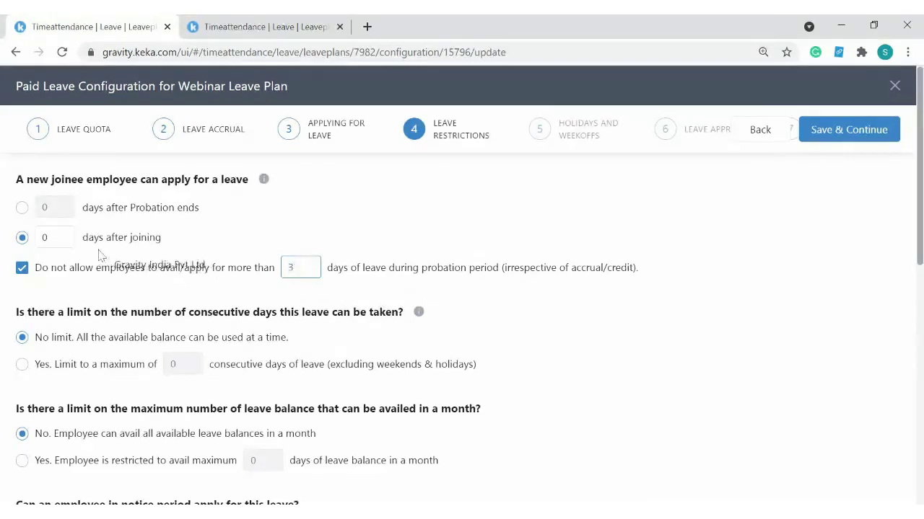
{"action": "left_click_drag", "start_coordinate": [42, 268], "coordinate": [588, 291]}
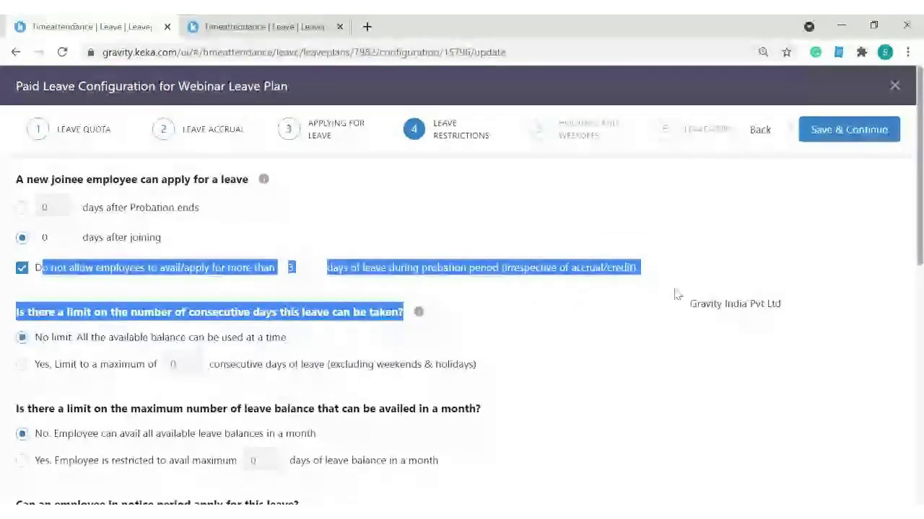
Step: Limit this leave to a maximum of 2 consecutive days, excluding weekends and holidays
{"action": "scroll", "coordinate": [675, 294], "scroll_direction": "down", "scroll_amount": 2}
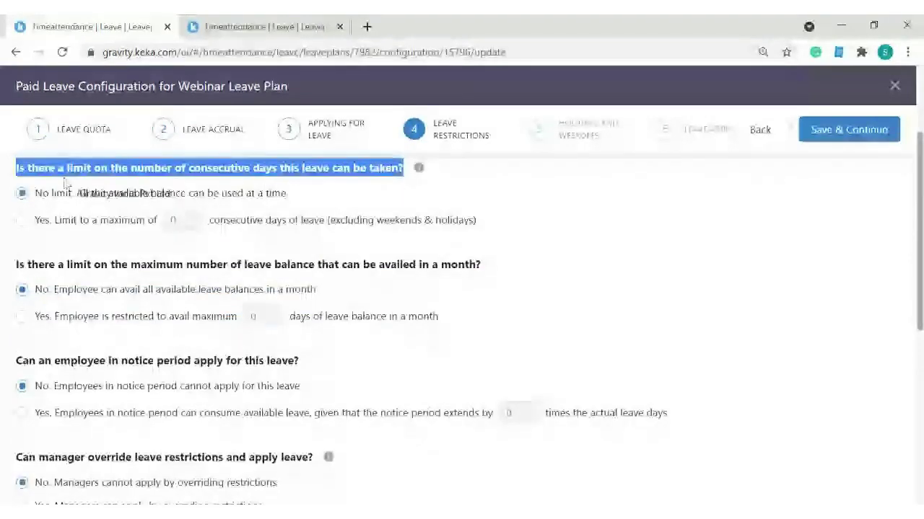
{"action": "left_click", "coordinate": [357, 193]}
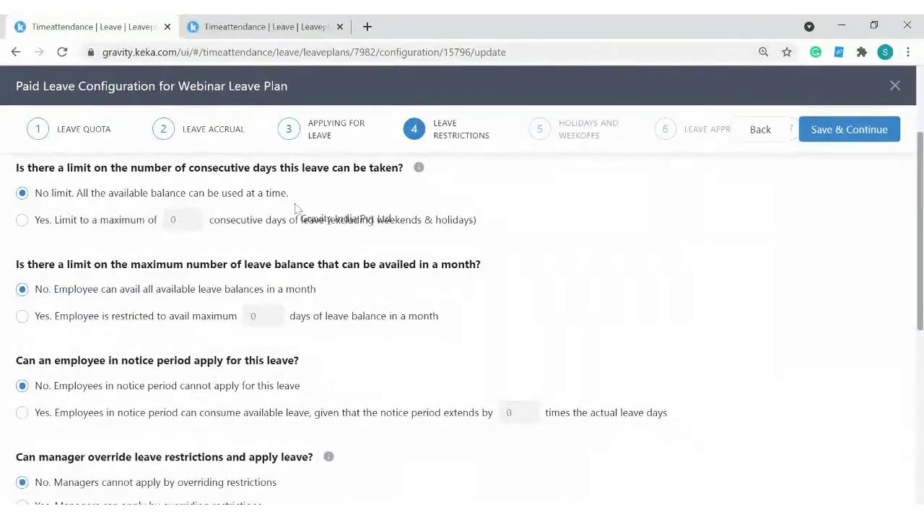
{"action": "left_click", "coordinate": [42, 230]}
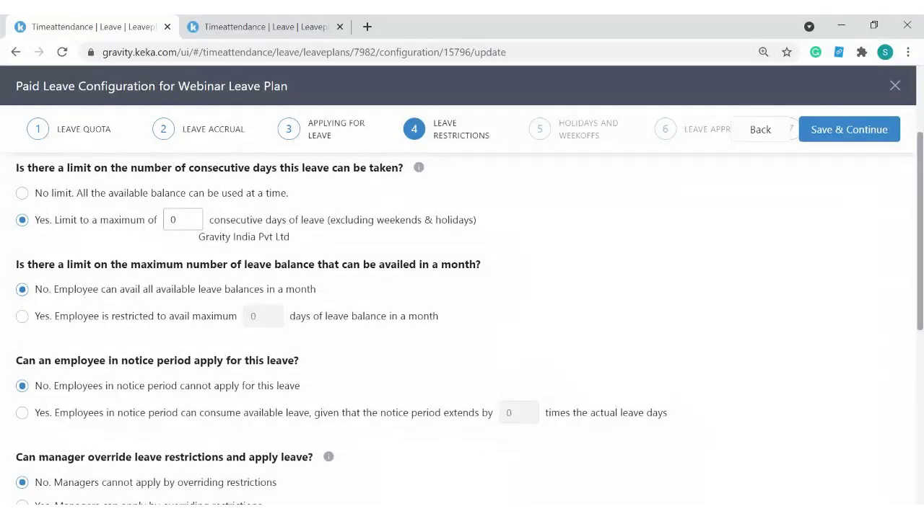
{"action": "left_click", "coordinate": [22, 194]}
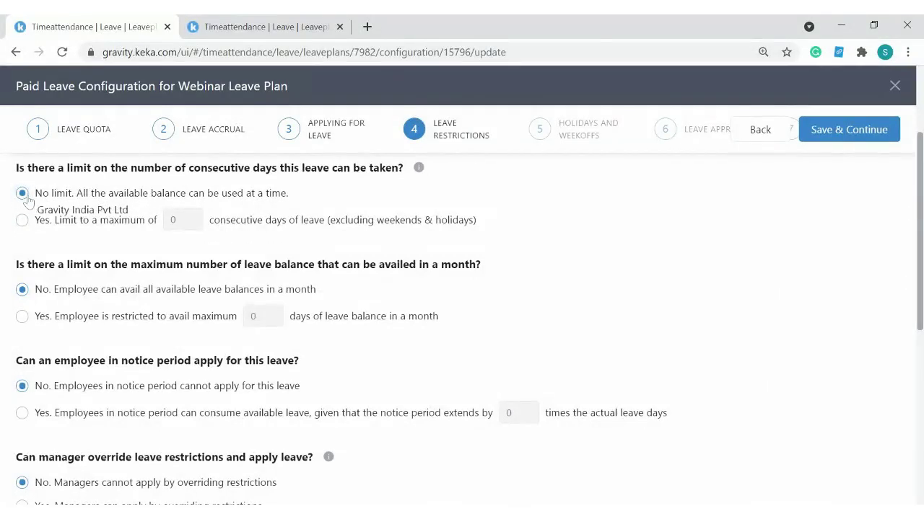
{"action": "left_click_drag", "start_coordinate": [68, 198], "coordinate": [307, 195]}
{"action": "left_click", "coordinate": [68, 197]}
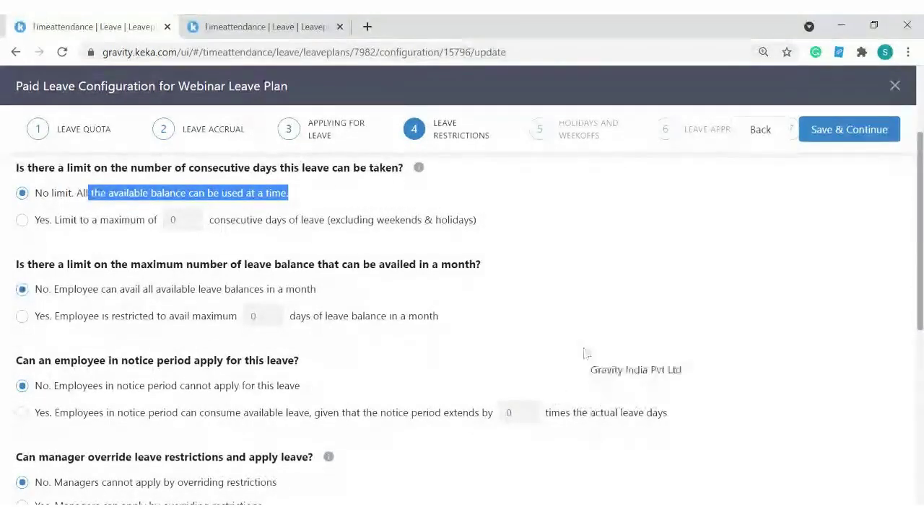
{"action": "left_click", "coordinate": [113, 219]}
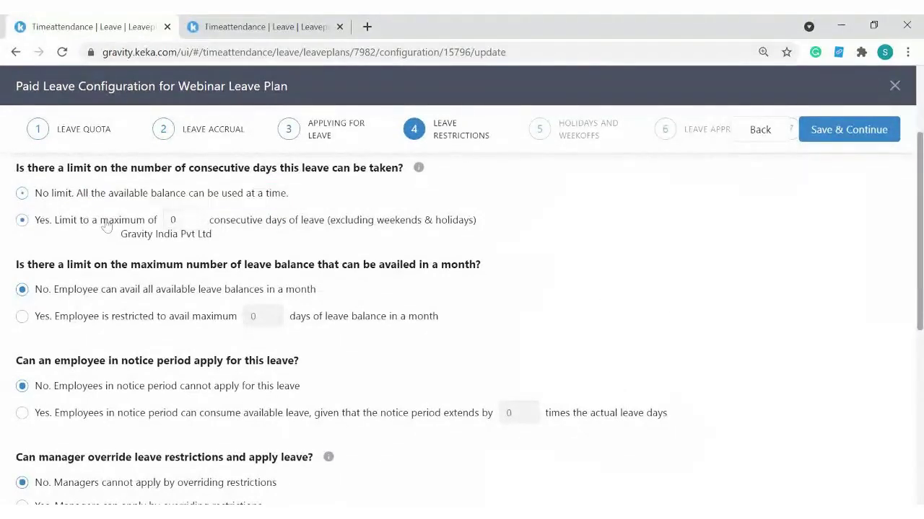
{"action": "type", "text": "2"}
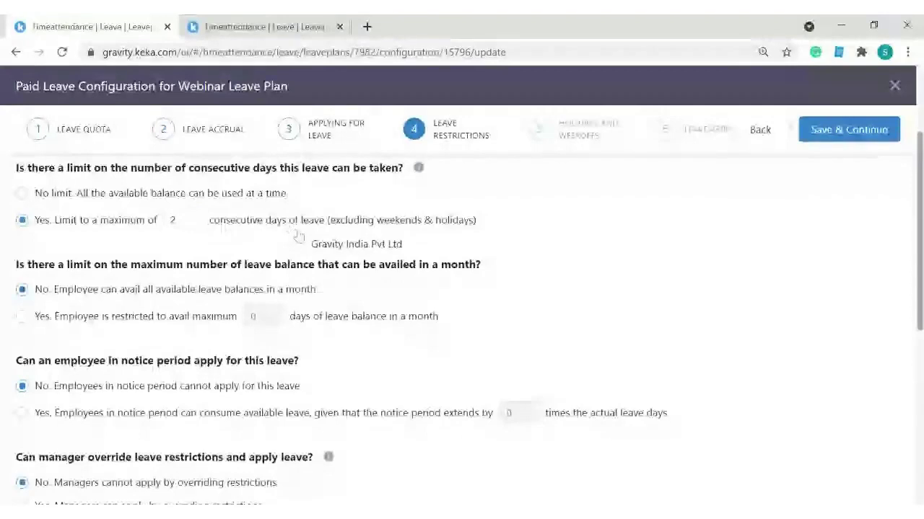
Step: Restrict employees to availing a maximum of 3 days of leave balance in a month
{"action": "scroll", "coordinate": [253, 229], "scroll_direction": "down", "scroll_amount": 1}
{"action": "scroll", "coordinate": [274, 238], "scroll_direction": "up", "scroll_amount": 2}
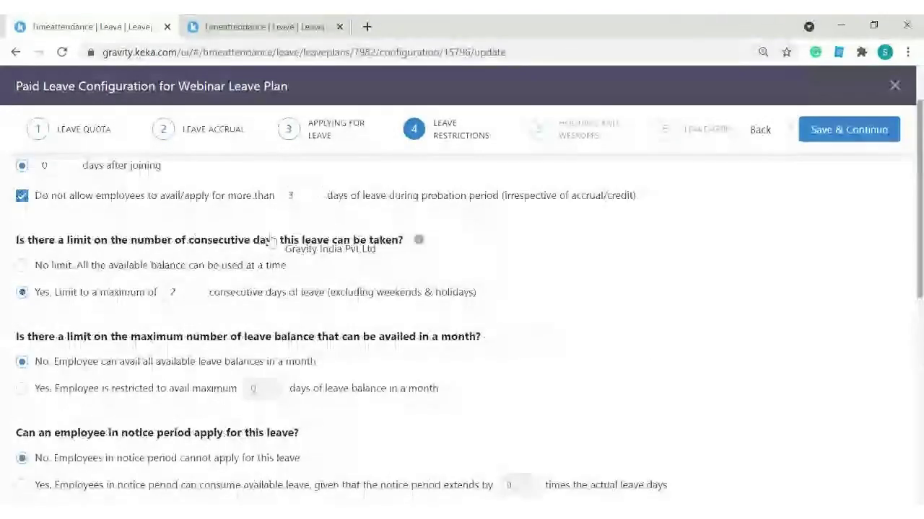
{"action": "scroll", "coordinate": [339, 243], "scroll_direction": "down", "scroll_amount": 1}
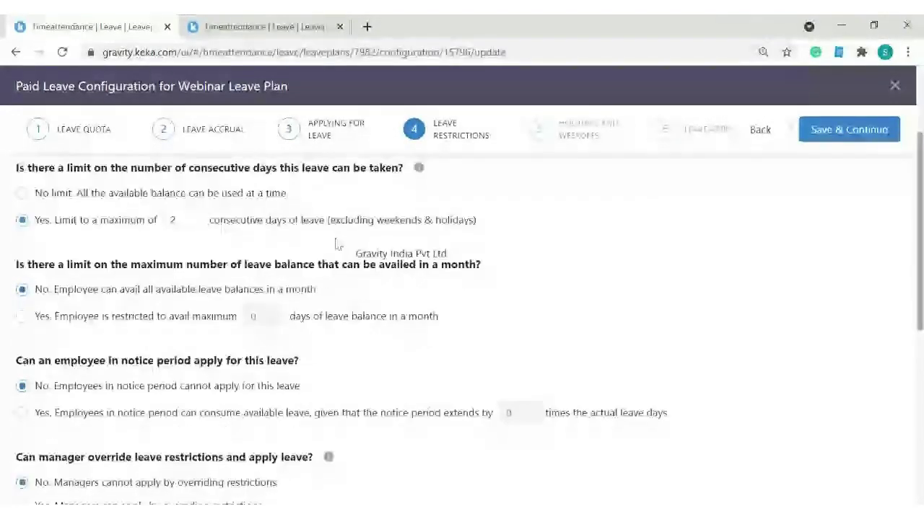
{"action": "scroll", "coordinate": [335, 245], "scroll_direction": "down", "scroll_amount": 1}
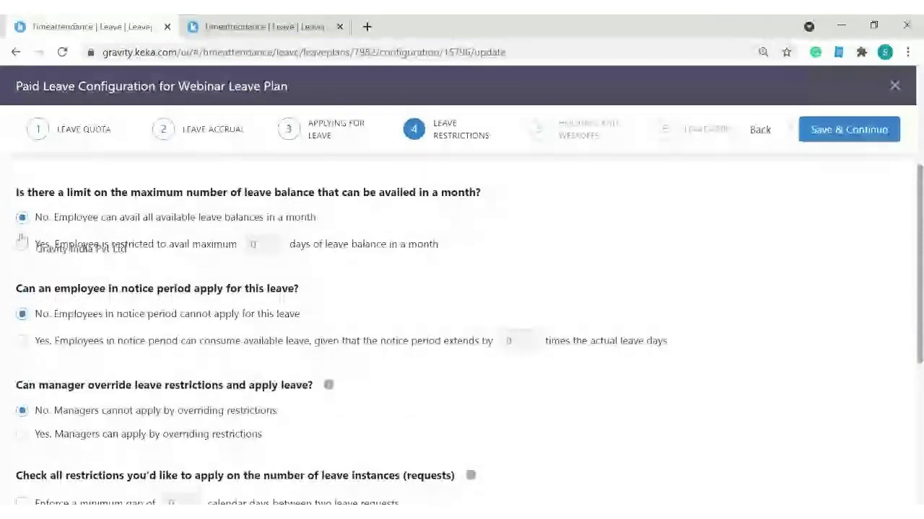
{"action": "left_click_drag", "start_coordinate": [28, 192], "coordinate": [521, 204]}
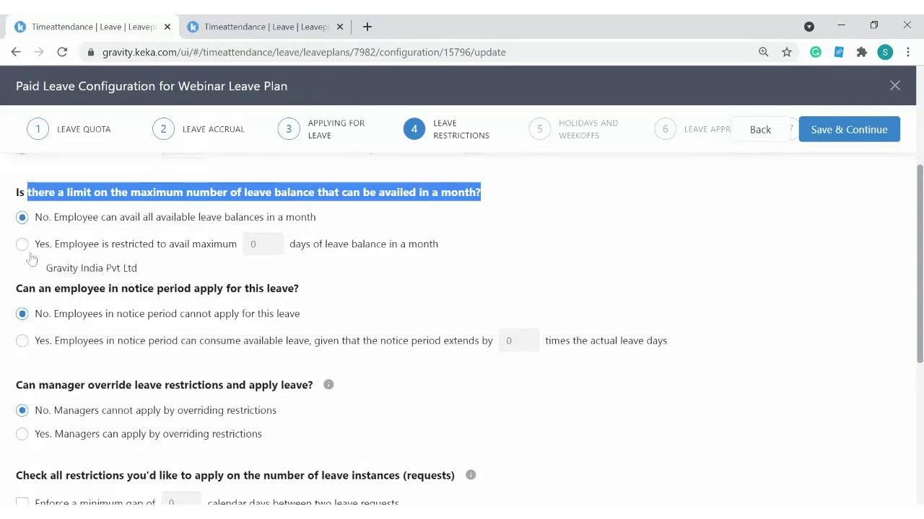
{"action": "left_click_drag", "start_coordinate": [44, 219], "coordinate": [316, 219]}
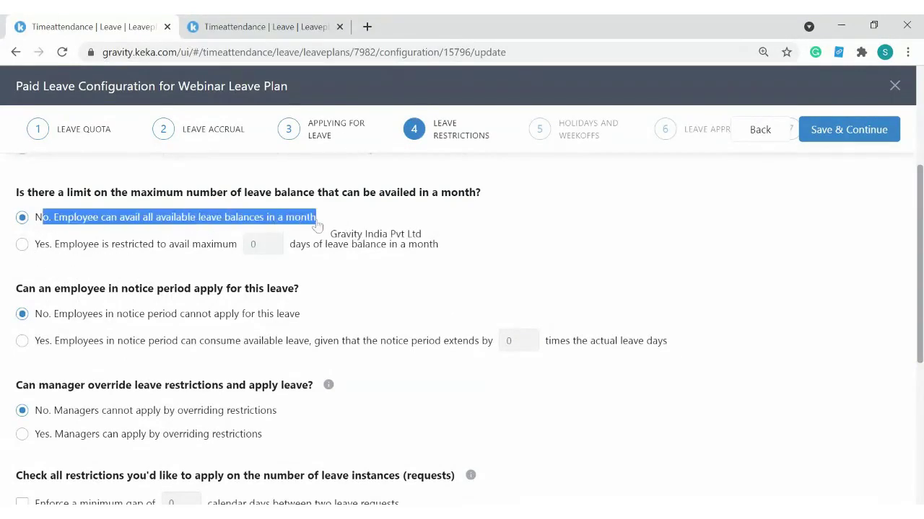
{"action": "left_click", "coordinate": [130, 245]}
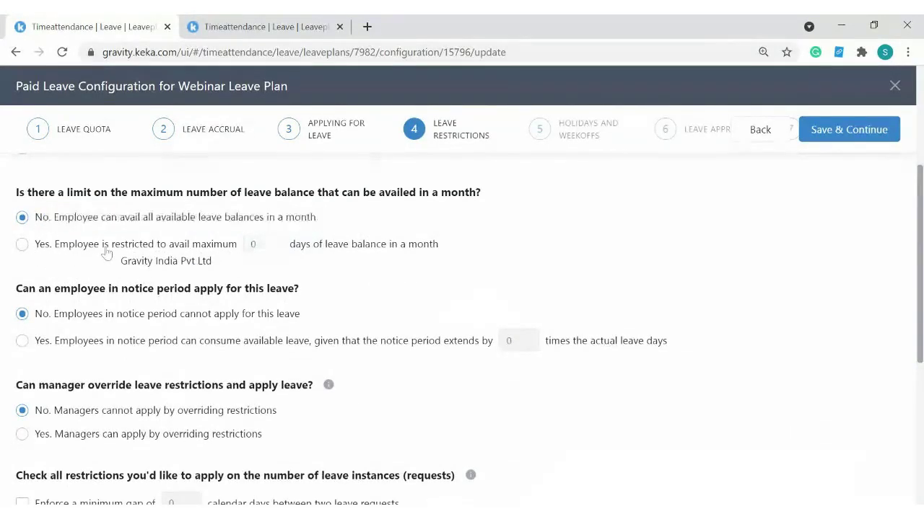
{"action": "left_click", "coordinate": [277, 245]}
{"action": "key", "text": "BackSpace"}
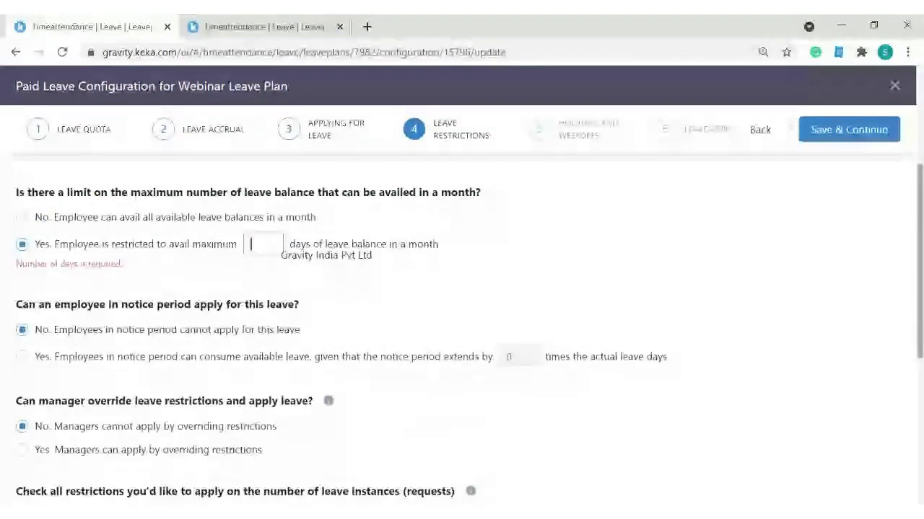
{"action": "type", "text": "3"}
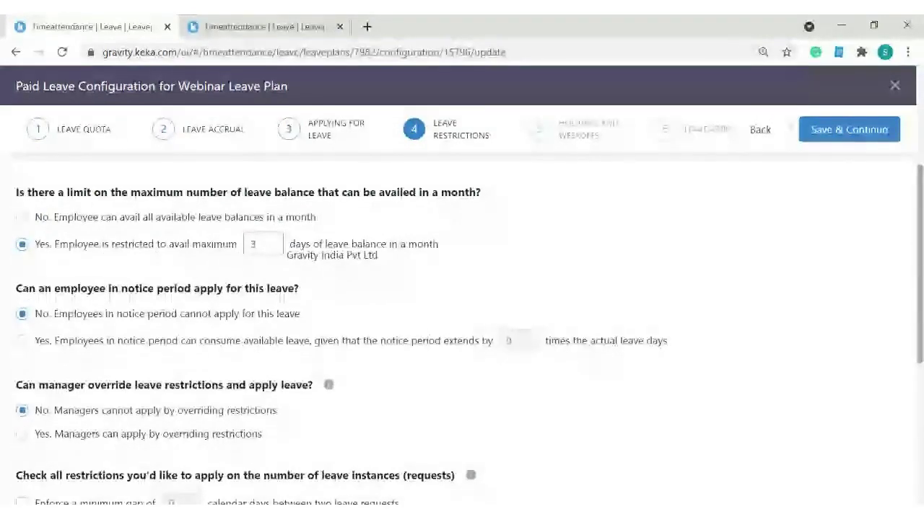
{"action": "left_click_drag", "start_coordinate": [42, 256], "coordinate": [360, 247]}
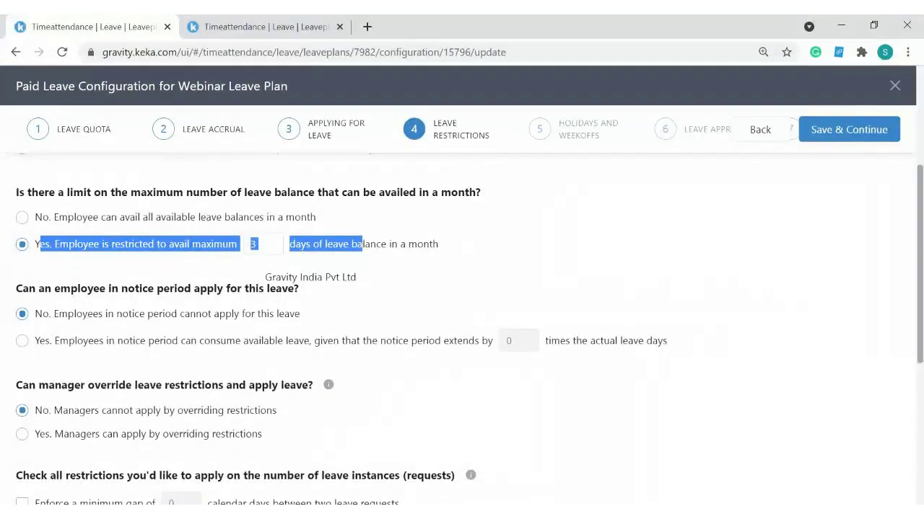
Step: Allow employees in notice period to consume available leave, with the notice period extending by 1 times the actual leave days
{"action": "scroll", "coordinate": [289, 260], "scroll_direction": "down", "scroll_amount": 1}
{"action": "left_click_drag", "start_coordinate": [29, 216], "coordinate": [315, 228]}
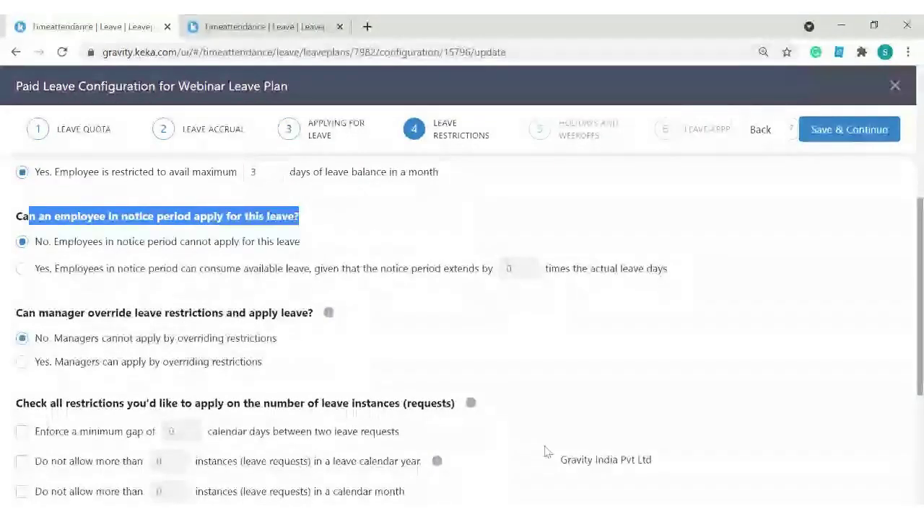
{"action": "key", "text": "alt+Tab"}
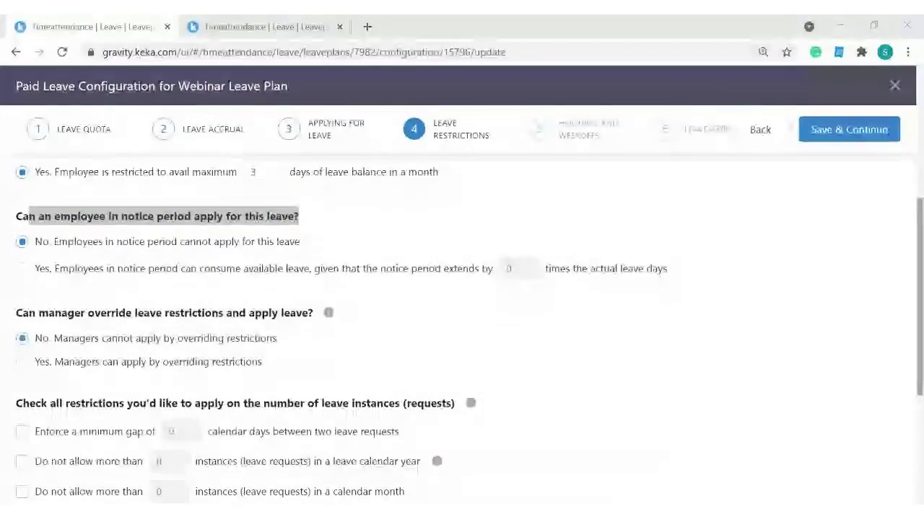
{"action": "key", "text": "alt+Tab"}
{"action": "left_click", "coordinate": [84, 273]}
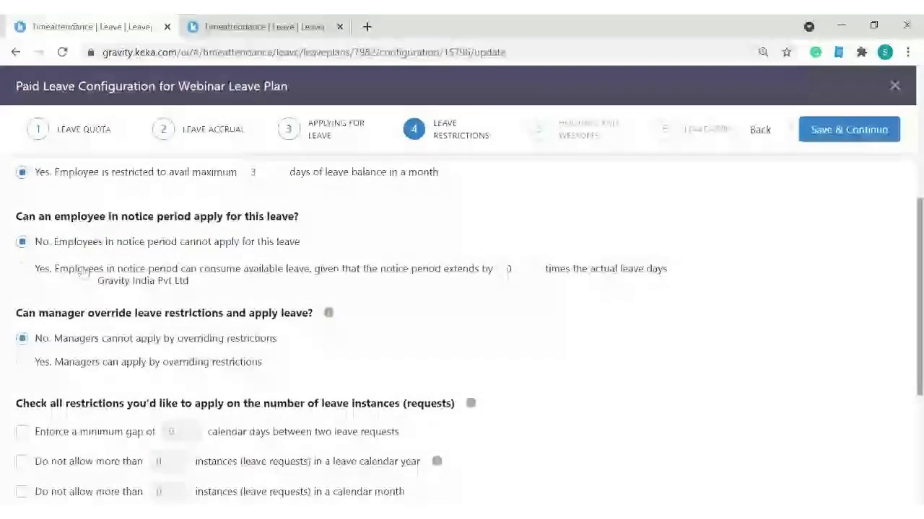
{"action": "left_click", "coordinate": [85, 247]}
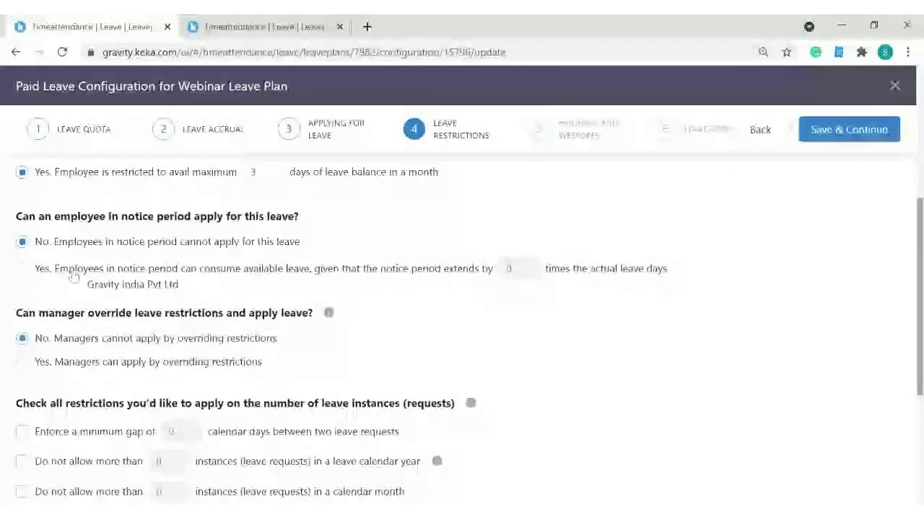
{"action": "left_click", "coordinate": [74, 276]}
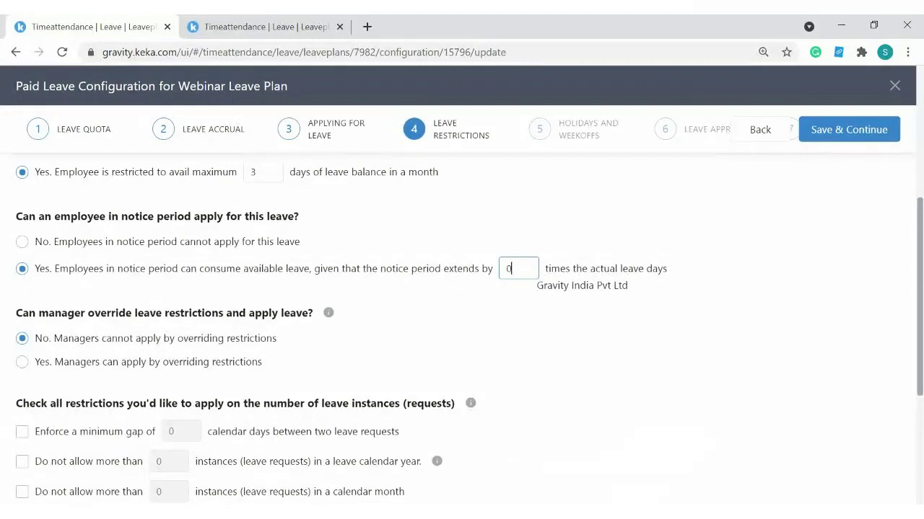
{"action": "key", "text": "BackSpace"}
{"action": "type", "text": "1"}
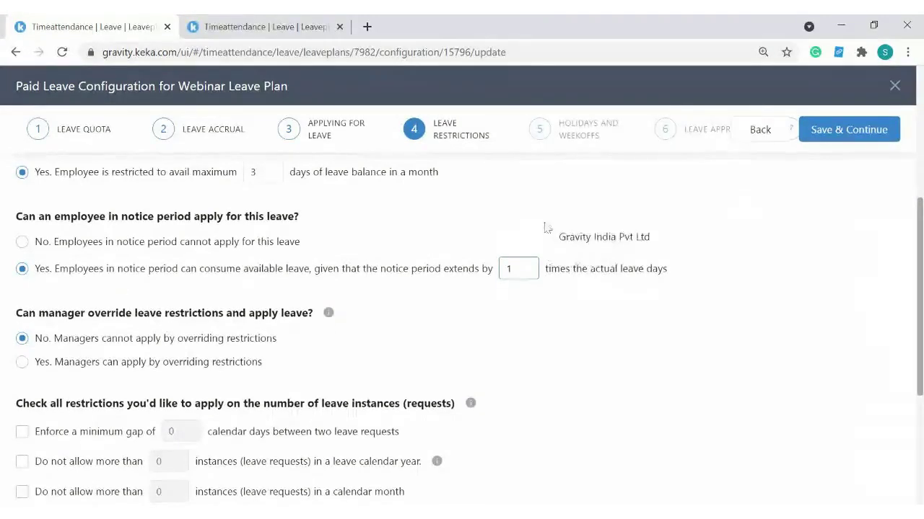
{"action": "left_click_drag", "start_coordinate": [332, 268], "coordinate": [729, 266]}
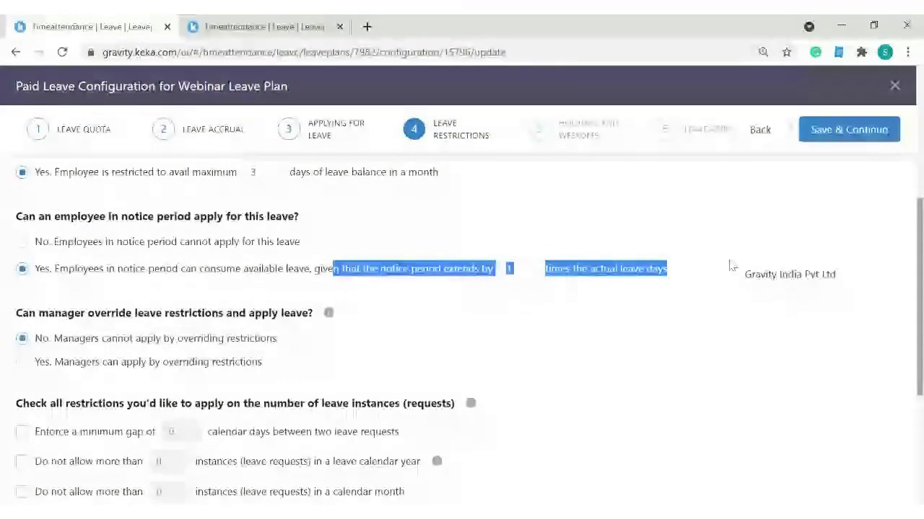
Step: Set the notice period extension to 2 times the actual leave days
{"action": "left_click", "coordinate": [530, 275]}
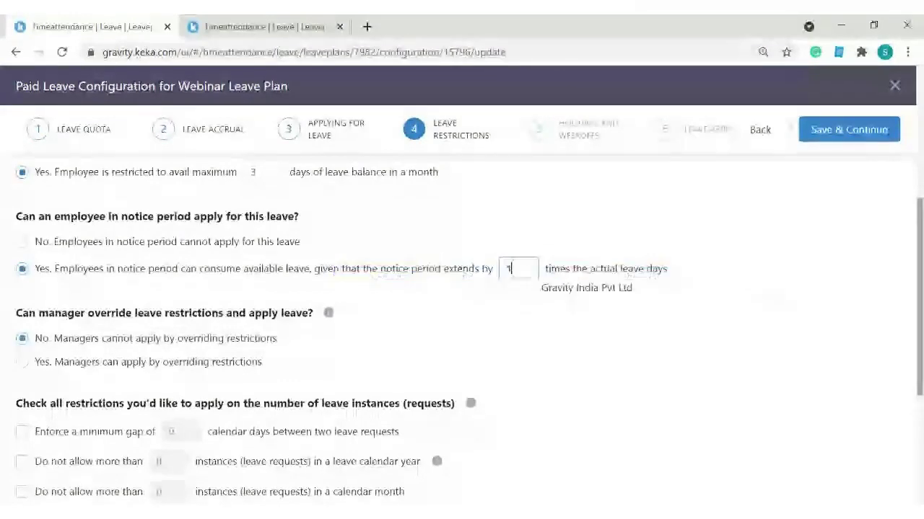
{"action": "key", "text": "BackSpace"}
{"action": "type", "text": "2"}
{"action": "left_click", "coordinate": [522, 233]}
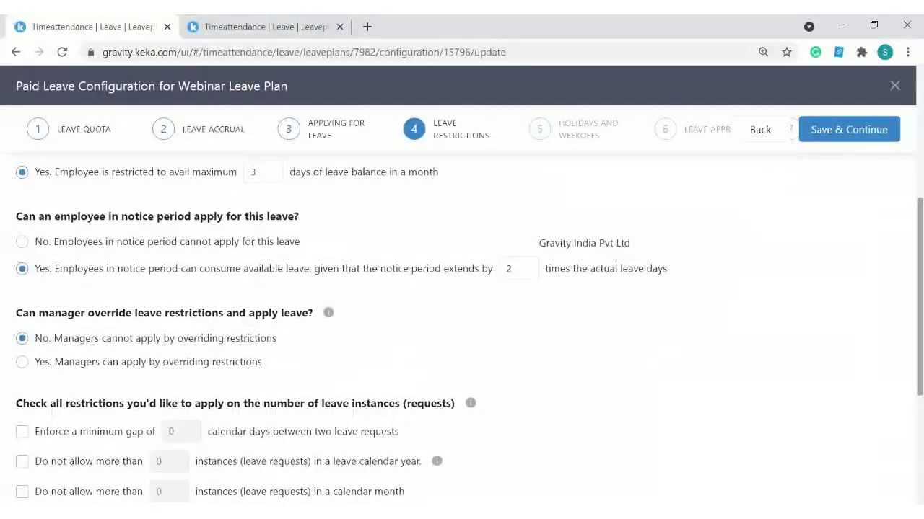
Step: Allow managers to apply leave by overriding the leave restrictions
{"action": "scroll", "coordinate": [52, 274], "scroll_direction": "down", "scroll_amount": 2}
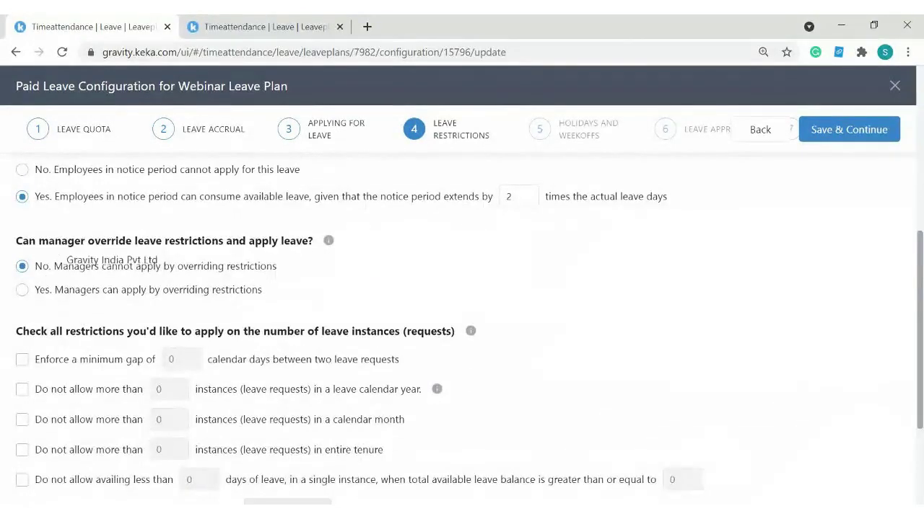
{"action": "left_click_drag", "start_coordinate": [49, 242], "coordinate": [325, 252]}
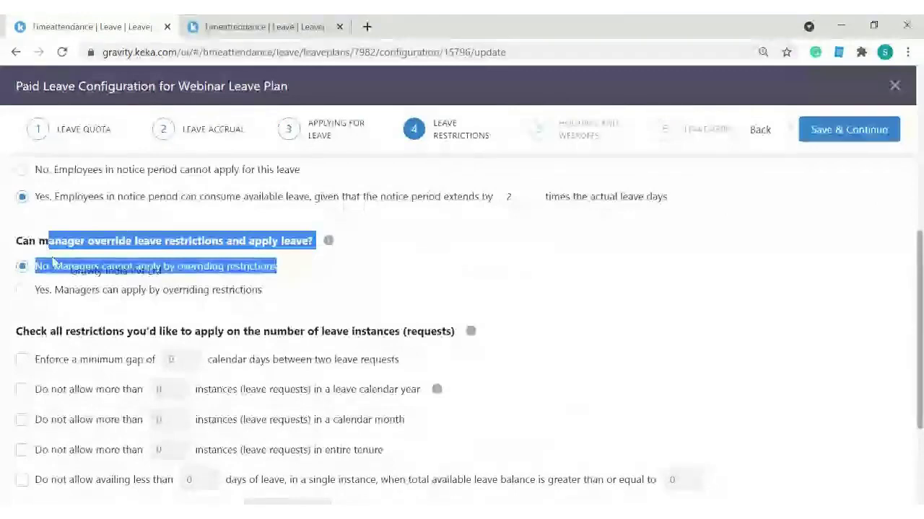
{"action": "scroll", "coordinate": [489, 291], "scroll_direction": "up", "scroll_amount": 5}
{"action": "scroll", "coordinate": [192, 226], "scroll_direction": "up", "scroll_amount": 1}
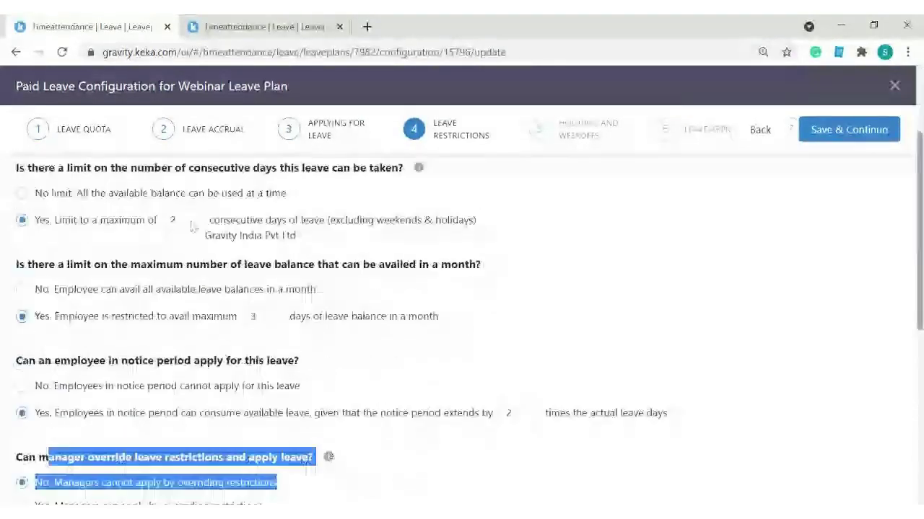
{"action": "scroll", "coordinate": [191, 226], "scroll_direction": "down", "scroll_amount": 4}
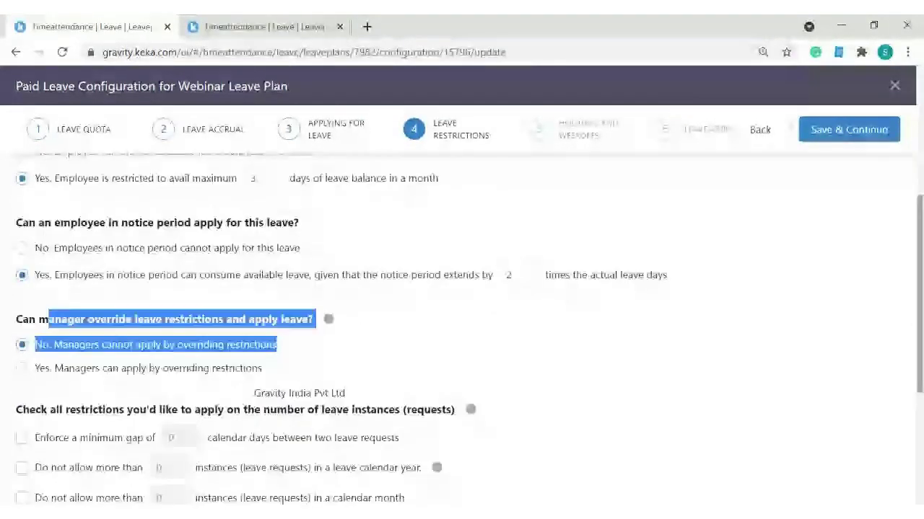
{"action": "left_click", "coordinate": [22, 362]}
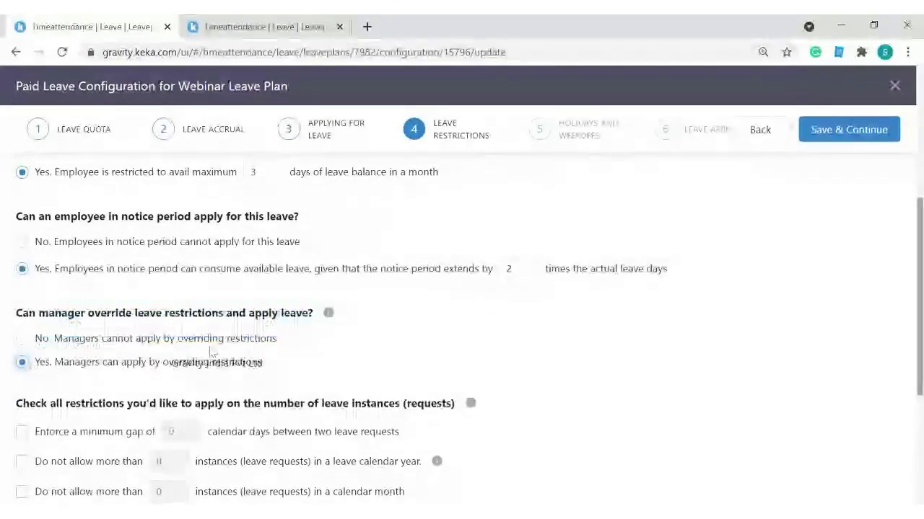
Step: Enforce a minimum gap of 10 calendar days between two leave requests
{"action": "scroll", "coordinate": [316, 343], "scroll_direction": "up", "scroll_amount": 4}
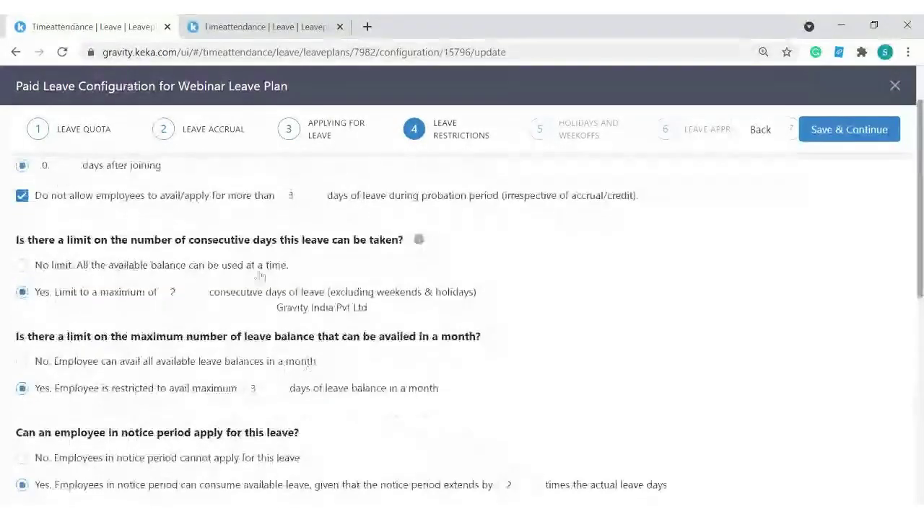
{"action": "scroll", "coordinate": [281, 350], "scroll_direction": "down", "scroll_amount": 2}
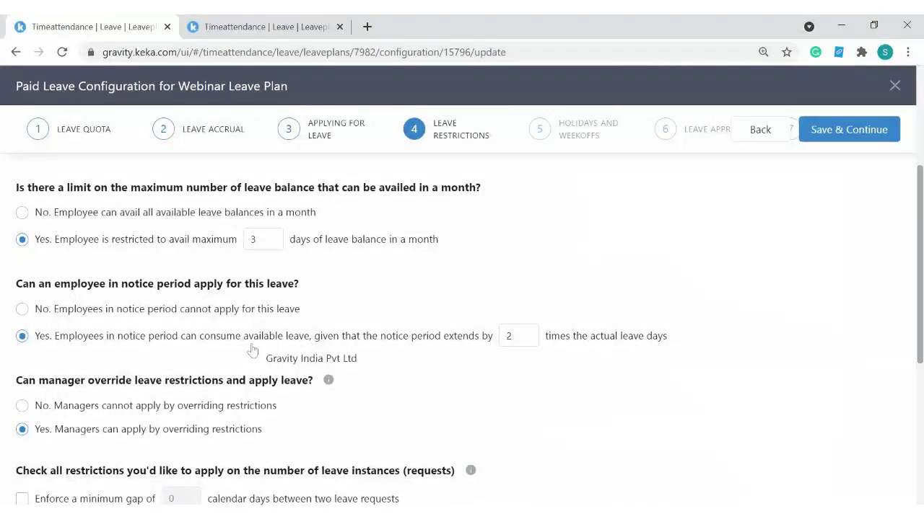
{"action": "scroll", "coordinate": [252, 350], "scroll_direction": "down", "scroll_amount": 3}
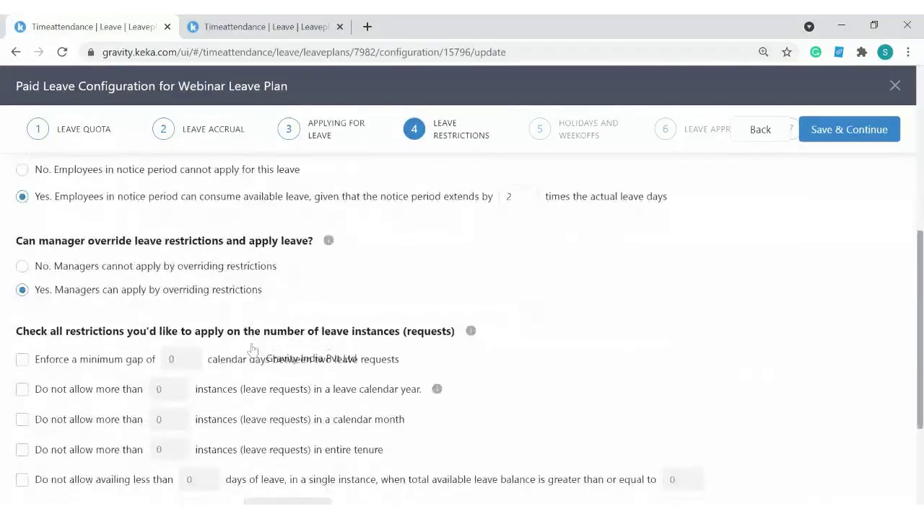
{"action": "left_click_drag", "start_coordinate": [455, 259], "coordinate": [108, 260]}
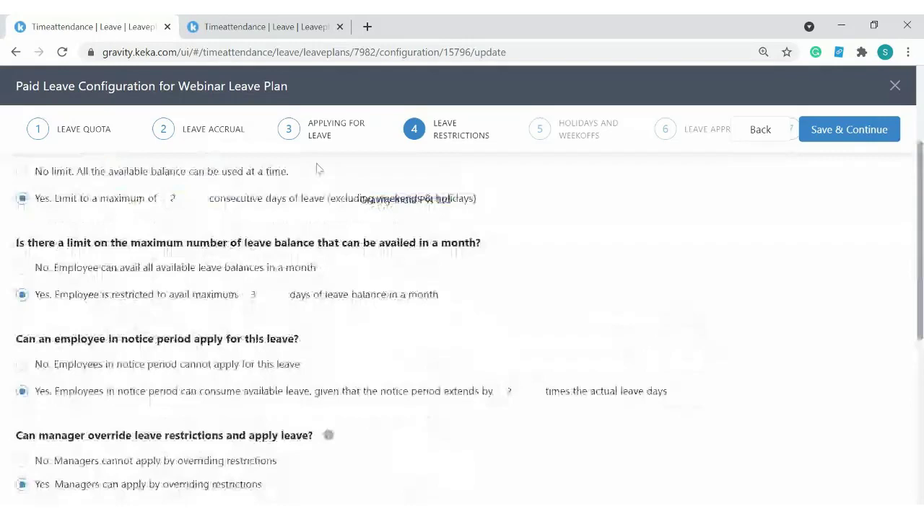
{"action": "scroll", "coordinate": [310, 270], "scroll_direction": "down", "scroll_amount": 5}
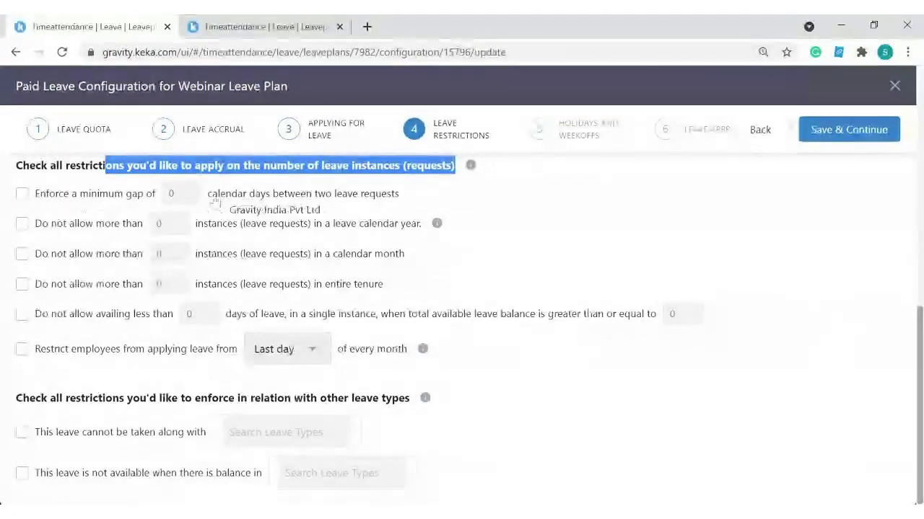
{"action": "left_click_drag", "start_coordinate": [212, 194], "coordinate": [413, 200]}
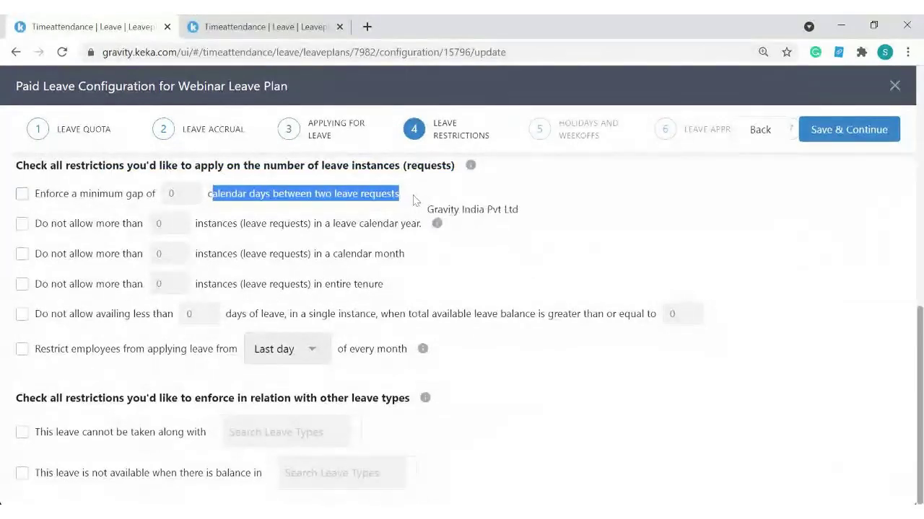
{"action": "left_click", "coordinate": [23, 196]}
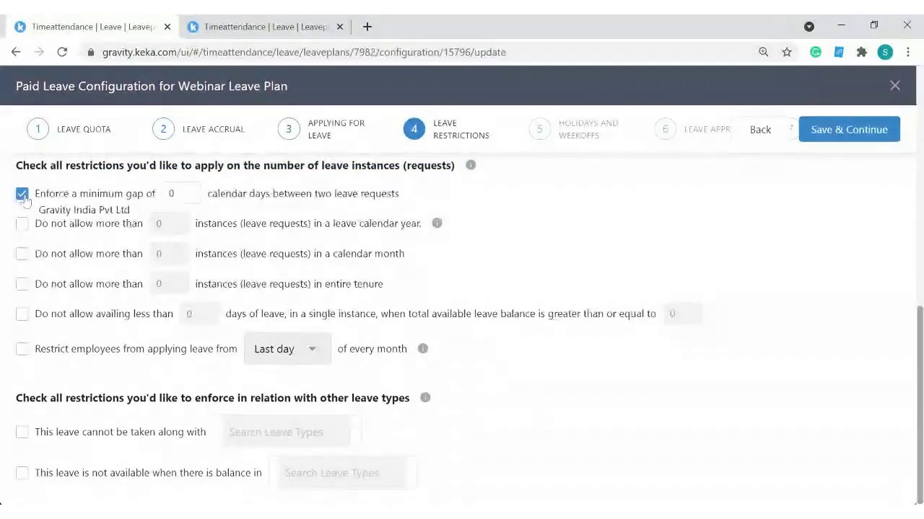
{"action": "left_click", "coordinate": [177, 194]}
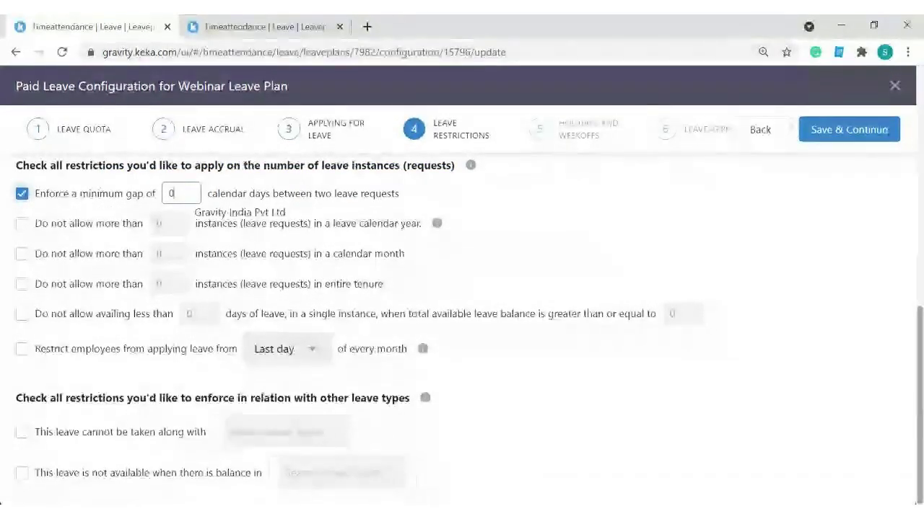
{"action": "key", "text": "BackSpace"}
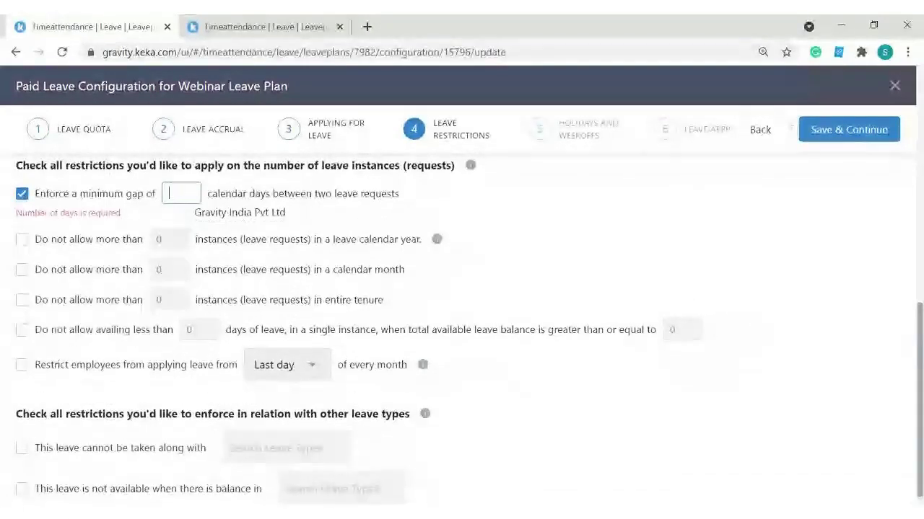
{"action": "type", "text": "10"}
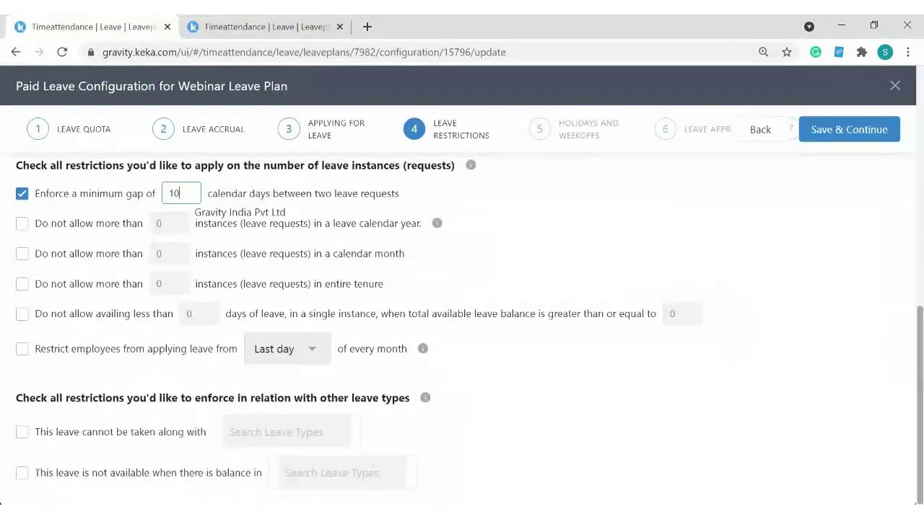
{"action": "left_click", "coordinate": [106, 207]}
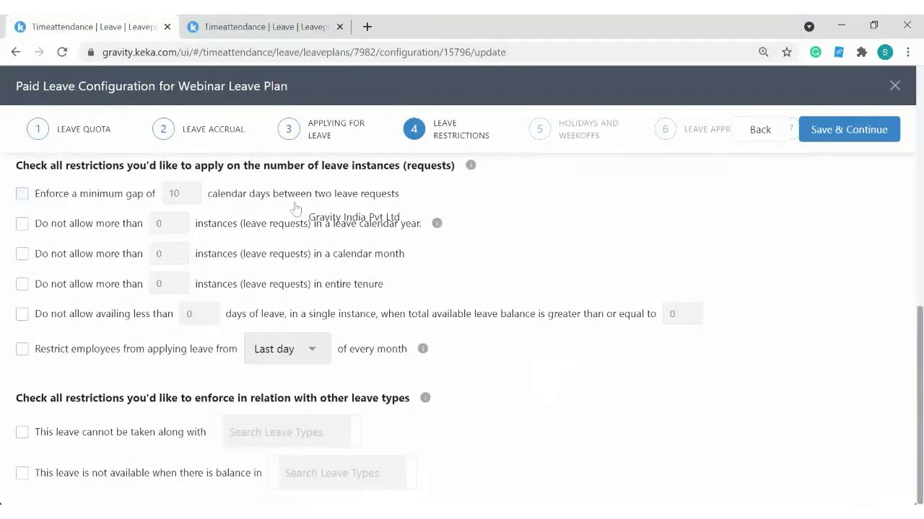
{"action": "left_click", "coordinate": [22, 193]}
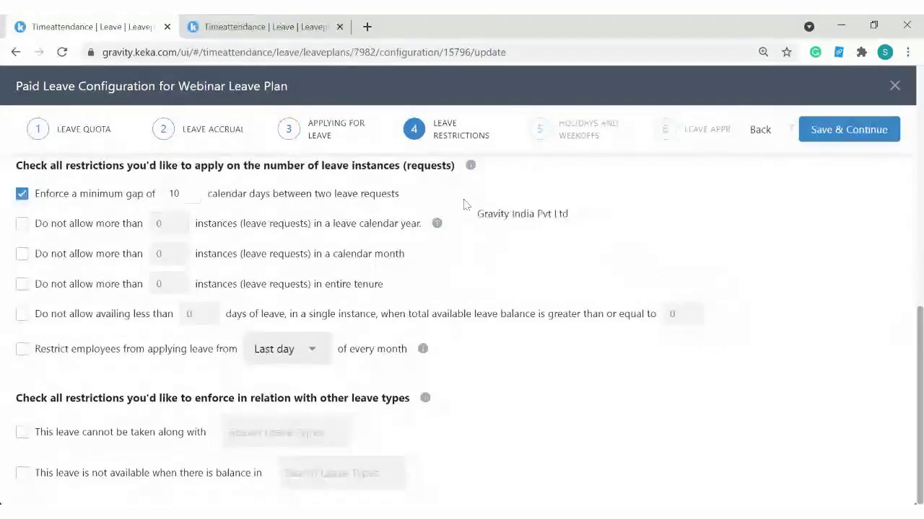
Step: Limit Paid Leave to no more than 3 leave requests in a leave calendar year
{"action": "left_click_drag", "start_coordinate": [64, 224], "coordinate": [280, 232]}
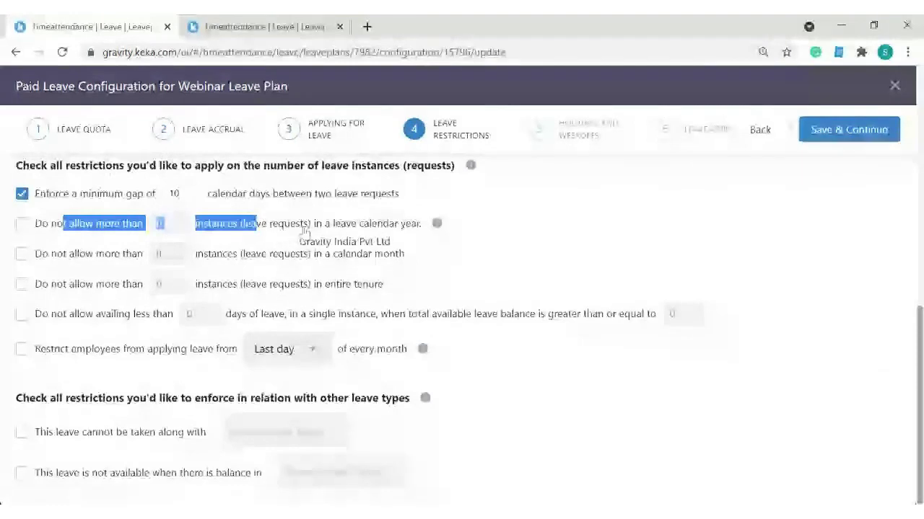
{"action": "left_click", "coordinate": [22, 223]}
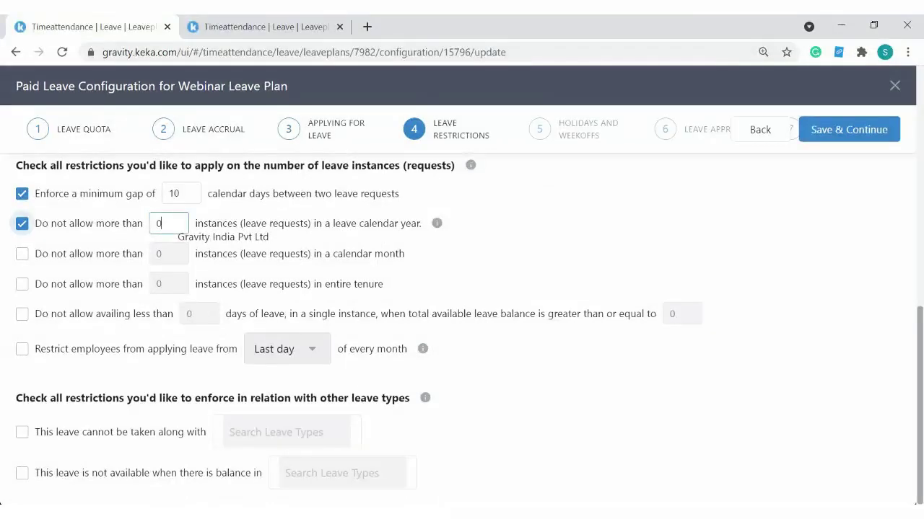
{"action": "key", "text": "BackSpace"}
{"action": "type", "text": "3"}
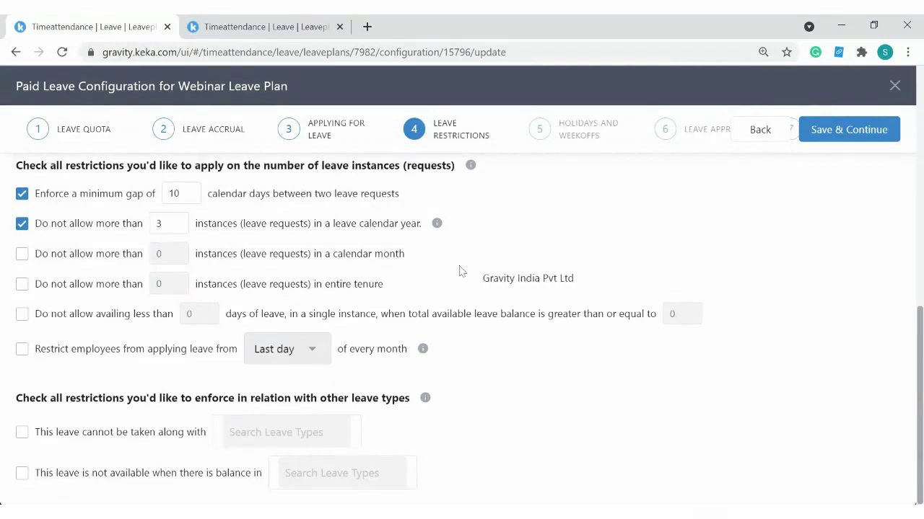
Step: Limit Paid Leave to no more than 2 leave requests in the employee's entire tenure
{"action": "left_click_drag", "start_coordinate": [323, 254], "coordinate": [425, 262]}
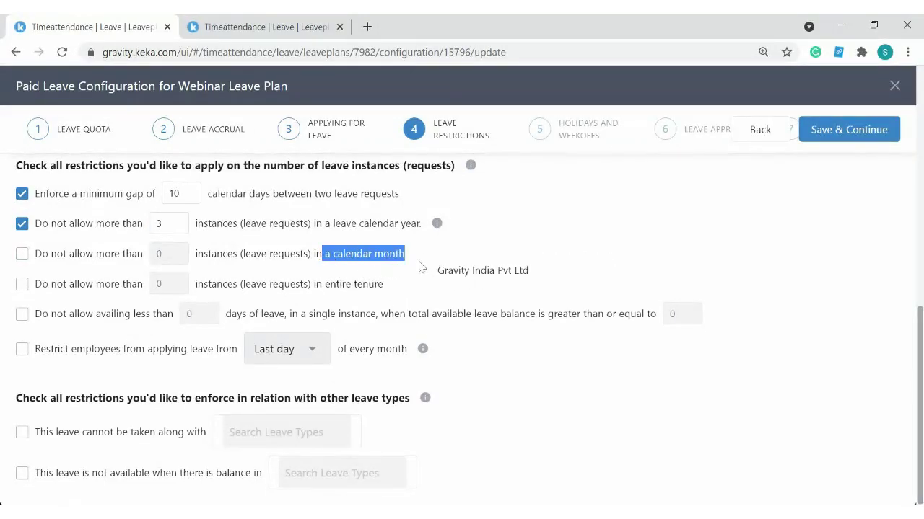
{"action": "left_click_drag", "start_coordinate": [211, 284], "coordinate": [383, 287]}
{"action": "left_click", "coordinate": [22, 283]}
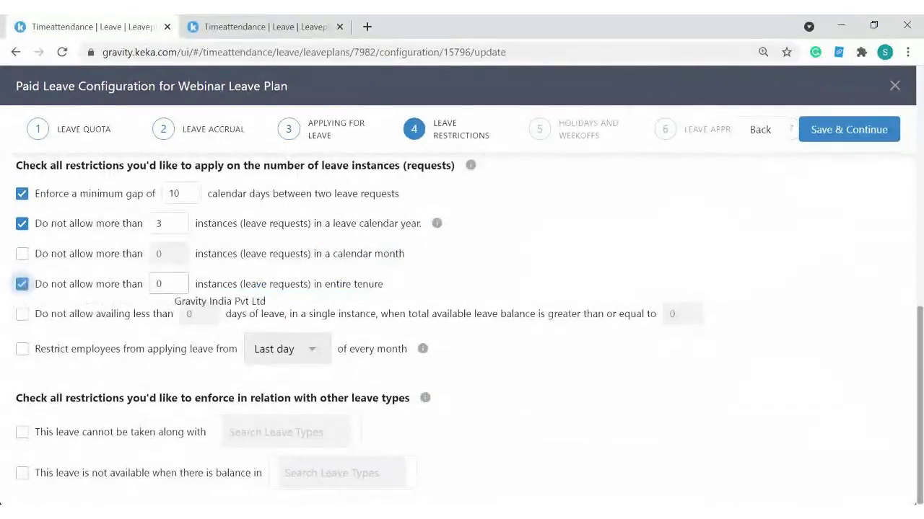
{"action": "key", "text": "BackSpace"}
{"action": "type", "text": "2"}
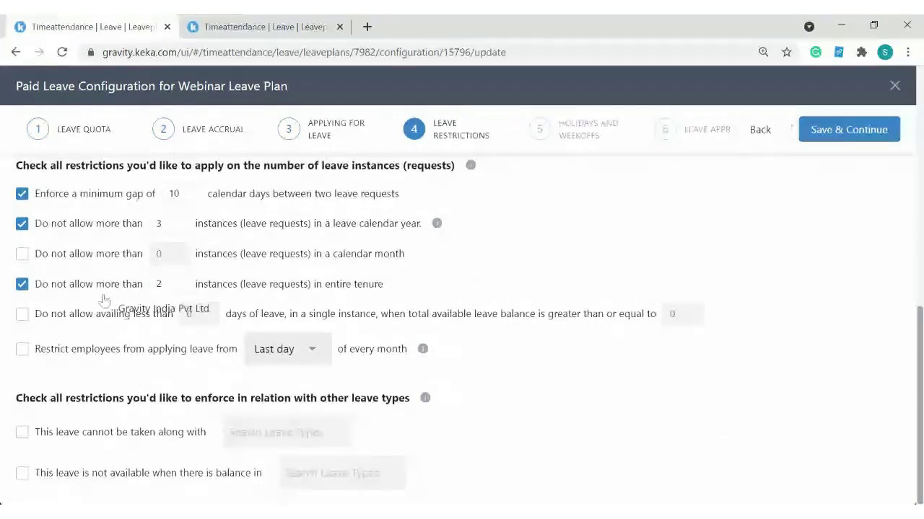
{"action": "left_click_drag", "start_coordinate": [95, 285], "coordinate": [500, 295]}
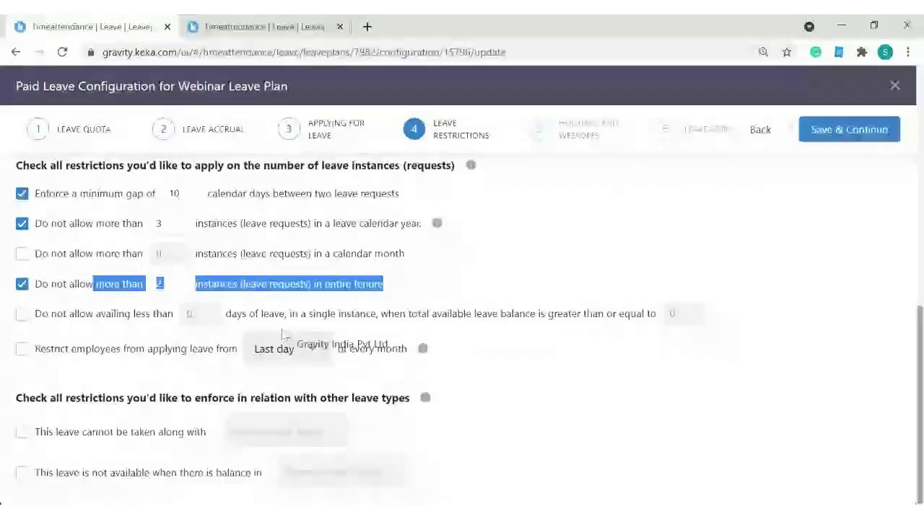
Step: Try disallowing fewer than 5 days of leave in a single instance when the available balance is at least 24
{"action": "left_click_drag", "start_coordinate": [69, 317], "coordinate": [48, 322]}
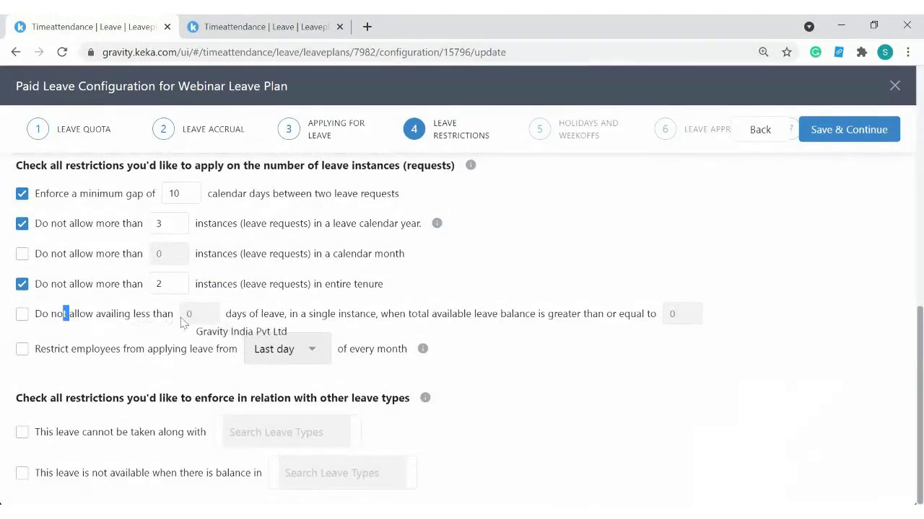
{"action": "left_click", "coordinate": [370, 319]}
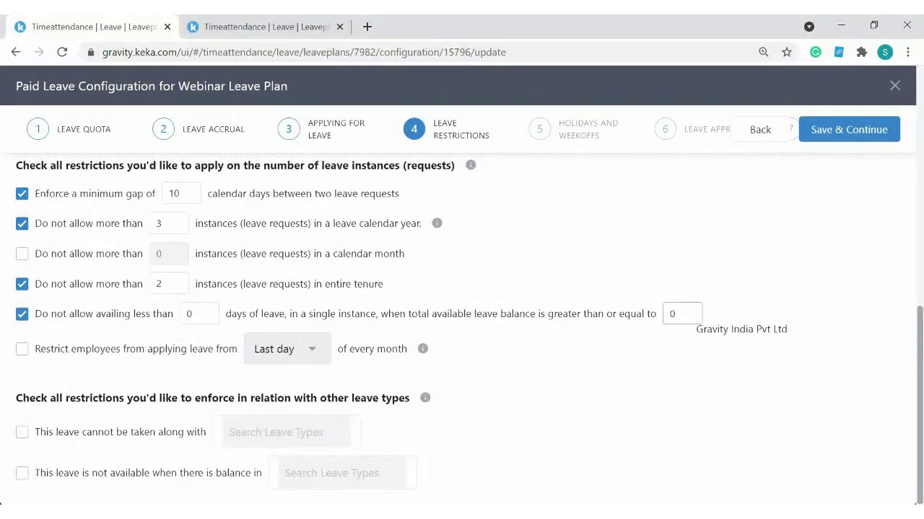
{"action": "left_click_drag", "start_coordinate": [422, 321], "coordinate": [582, 317]}
{"action": "left_click", "coordinate": [689, 316]}
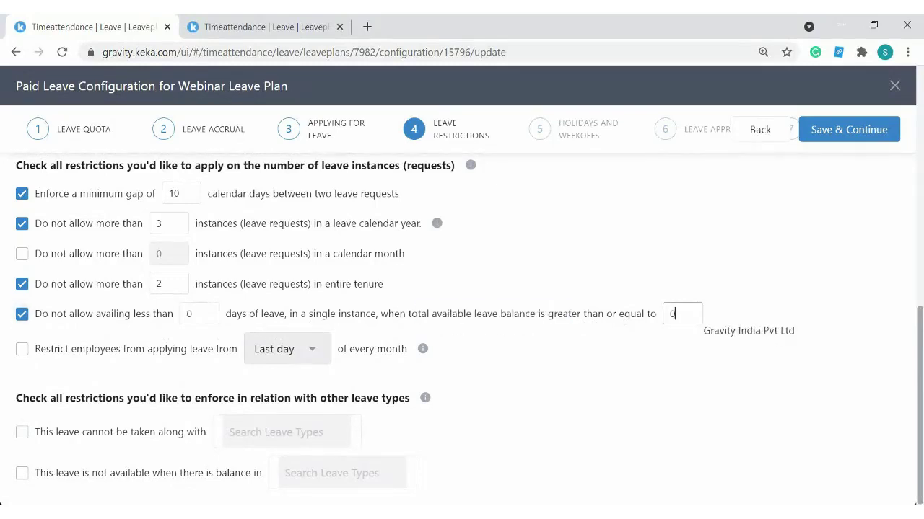
{"action": "key", "text": "BackSpace"}
{"action": "type", "text": "24"}
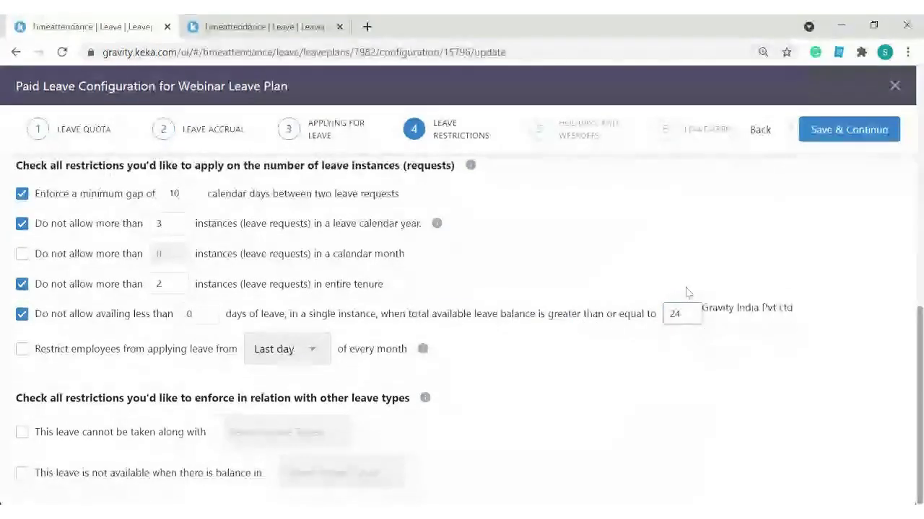
{"action": "left_click", "coordinate": [209, 313]}
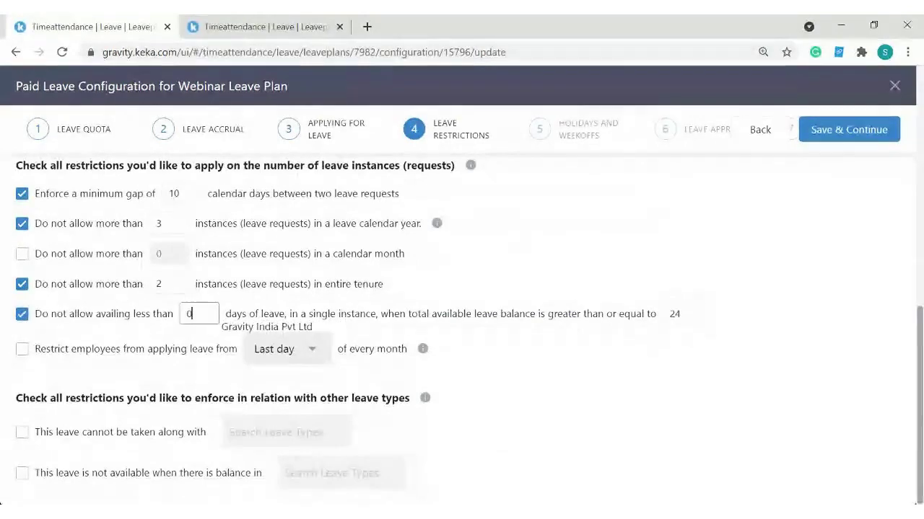
{"action": "key", "text": "BackSpace"}
{"action": "type", "text": "5"}
{"action": "left_click", "coordinate": [455, 292]}
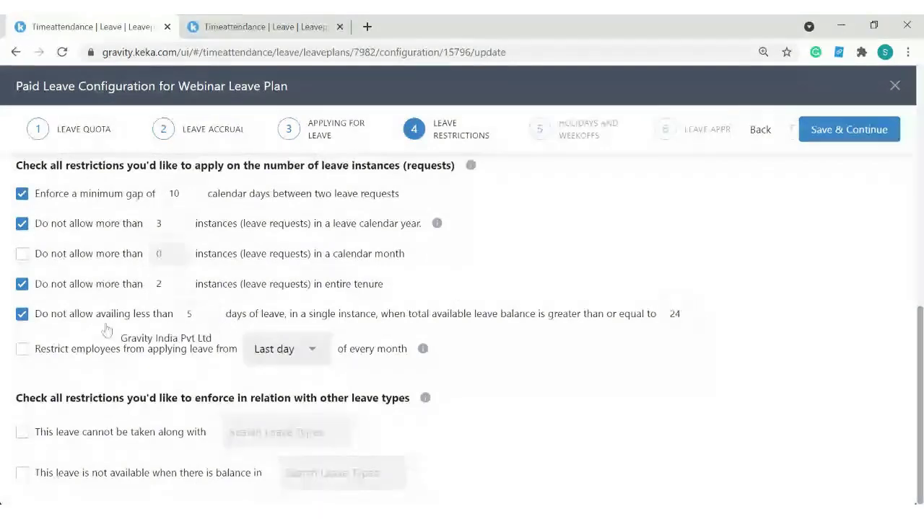
{"action": "left_click", "coordinate": [32, 317]}
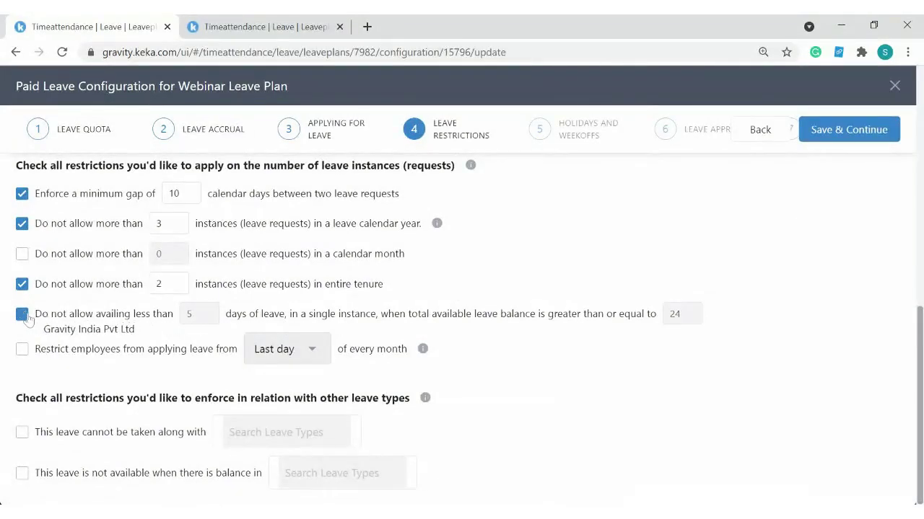
Step: Restrict this leave from being taken along with Maternity Leave
{"action": "left_click_drag", "start_coordinate": [50, 349], "coordinate": [153, 355]}
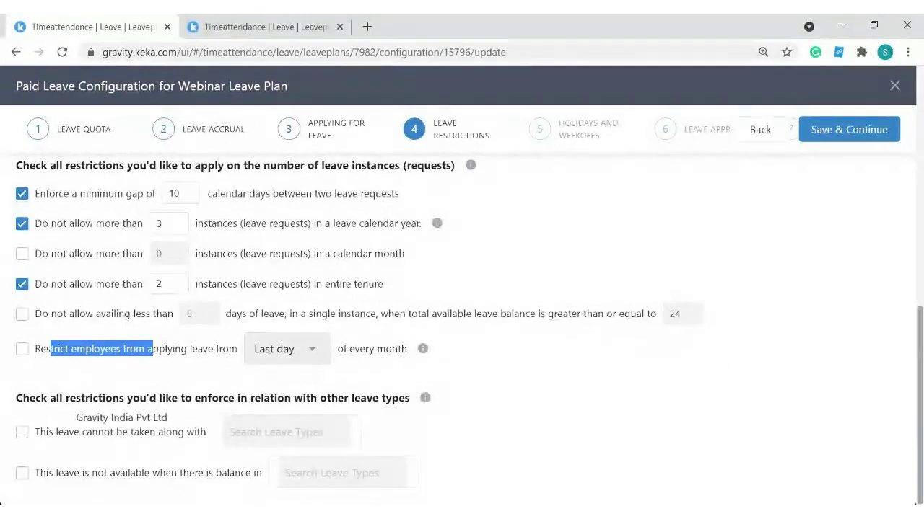
{"action": "left_click", "coordinate": [25, 435]}
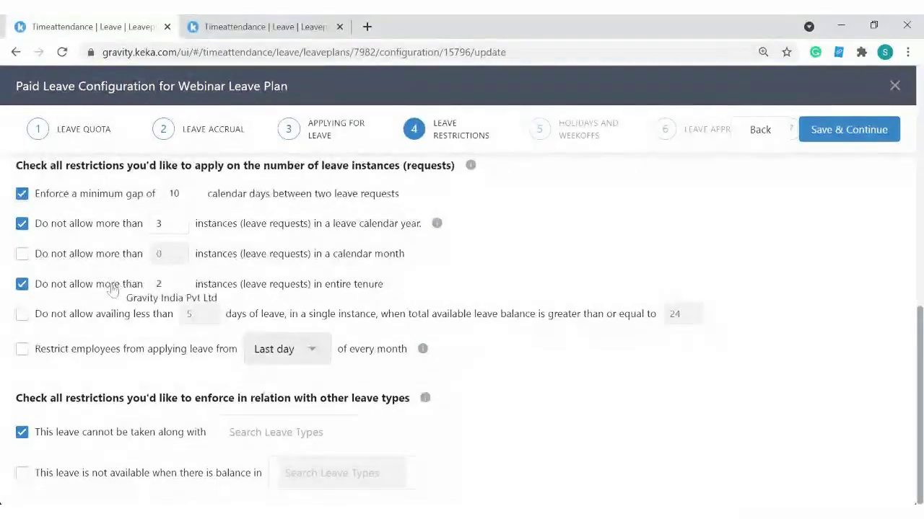
{"action": "left_click", "coordinate": [287, 435]}
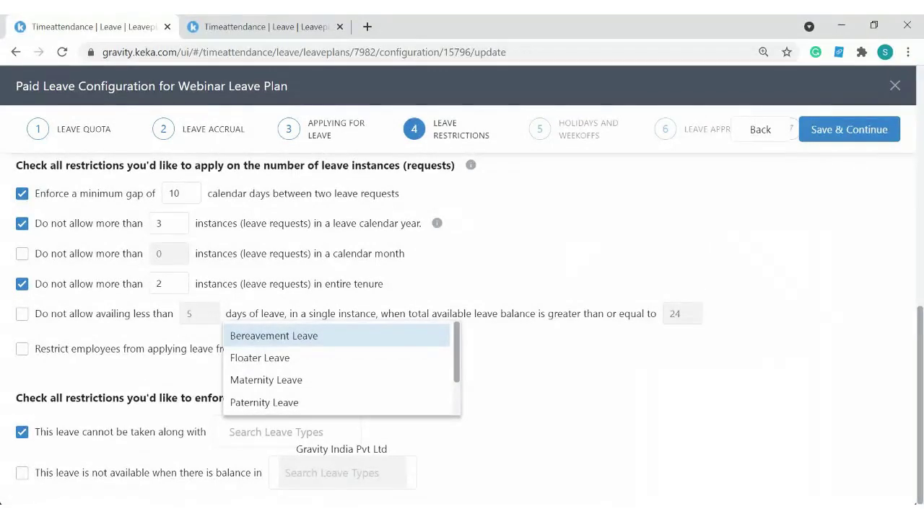
{"action": "left_click_drag", "start_coordinate": [34, 432], "coordinate": [113, 436]}
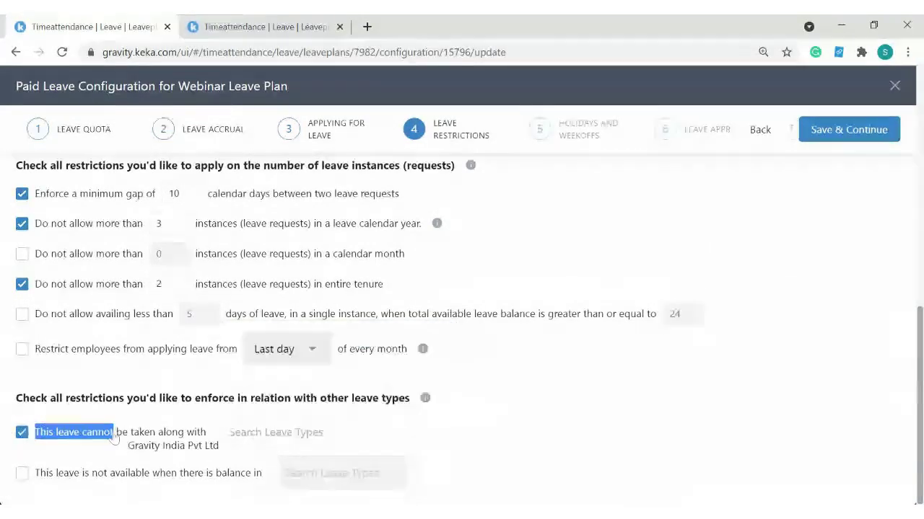
{"action": "left_click", "coordinate": [289, 433]}
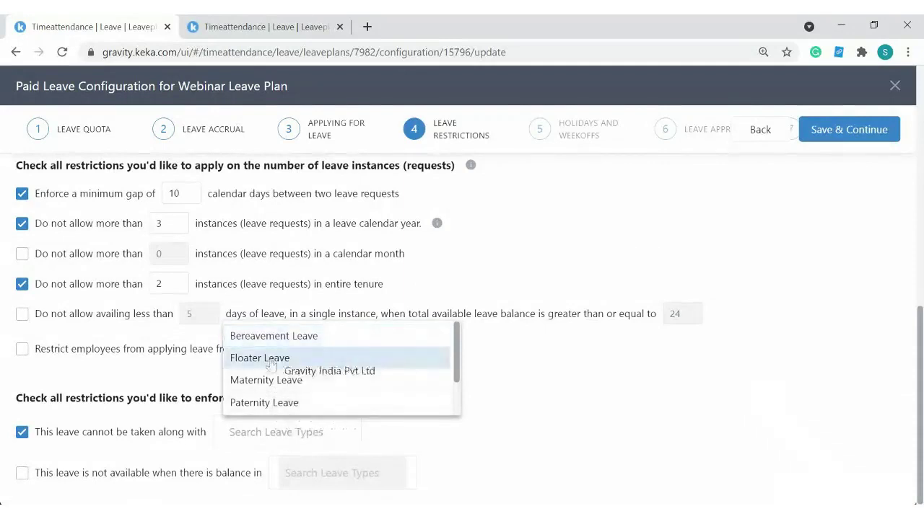
{"action": "left_click", "coordinate": [267, 380]}
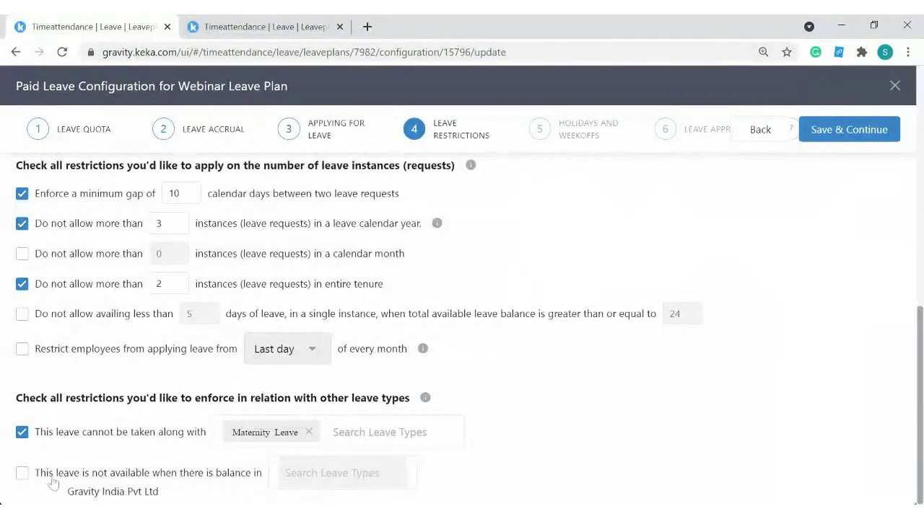
Step: Try making this leave unavailable when there is balance in Floater Leave
{"action": "left_click_drag", "start_coordinate": [48, 476], "coordinate": [245, 478]}
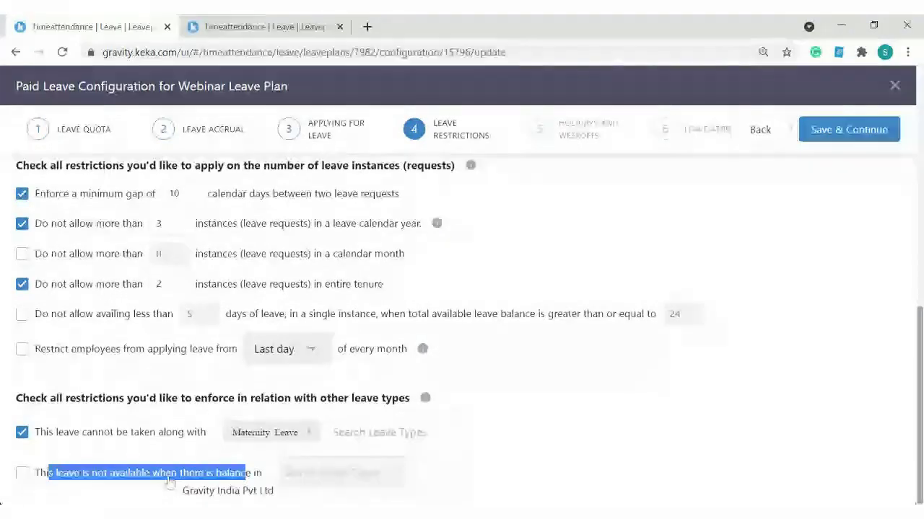
{"action": "left_click", "coordinate": [21, 473]}
{"action": "left_click", "coordinate": [325, 474]}
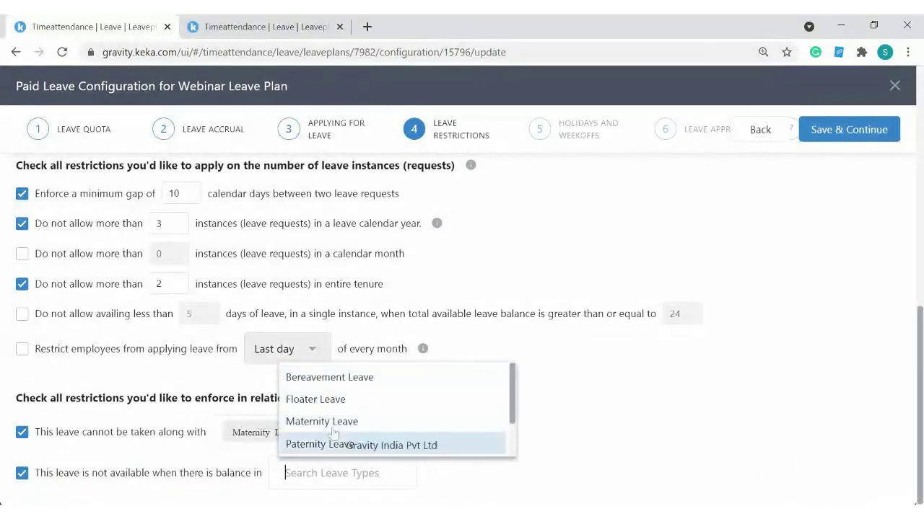
{"action": "left_click", "coordinate": [334, 399]}
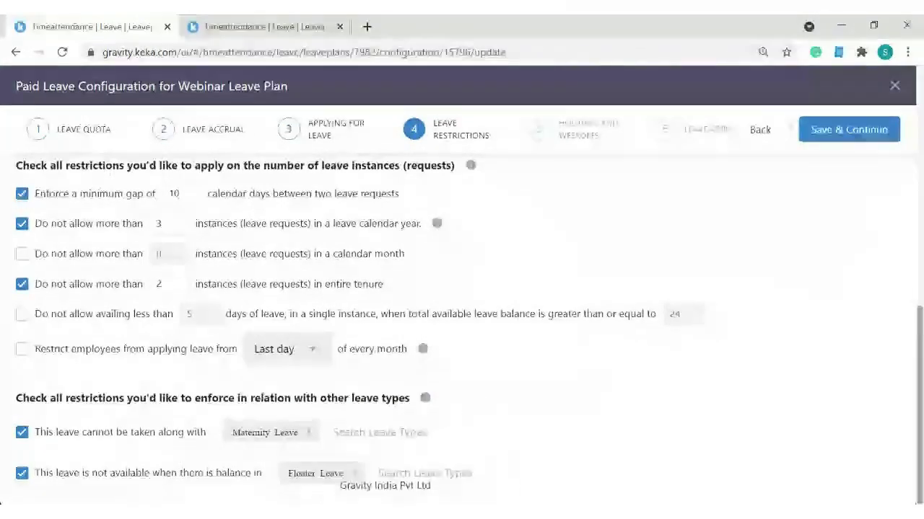
{"action": "left_click_drag", "start_coordinate": [297, 476], "coordinate": [355, 477]}
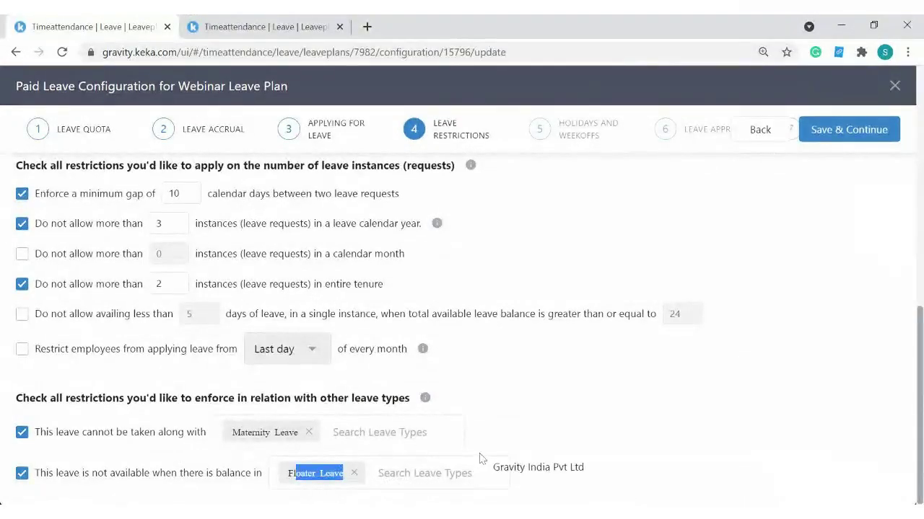
{"action": "left_click", "coordinate": [61, 93]}
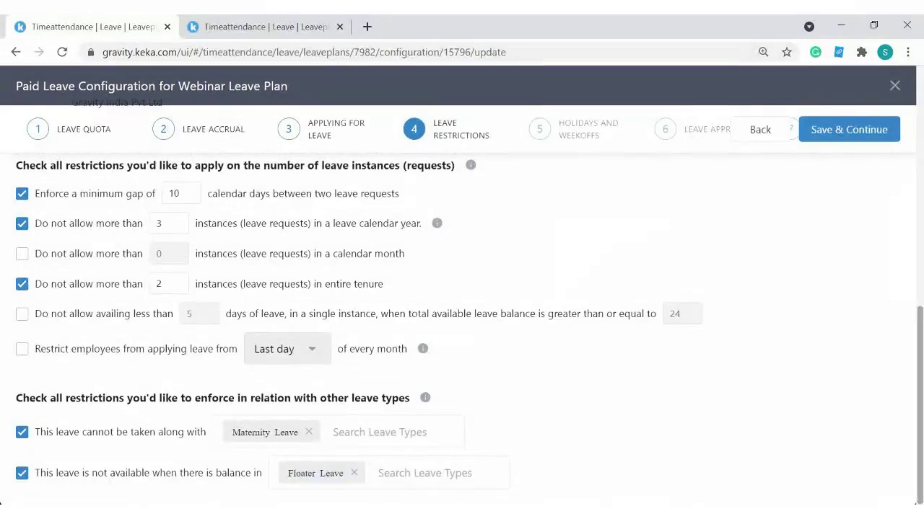
{"action": "left_click_drag", "start_coordinate": [57, 94], "coordinate": [15, 87]}
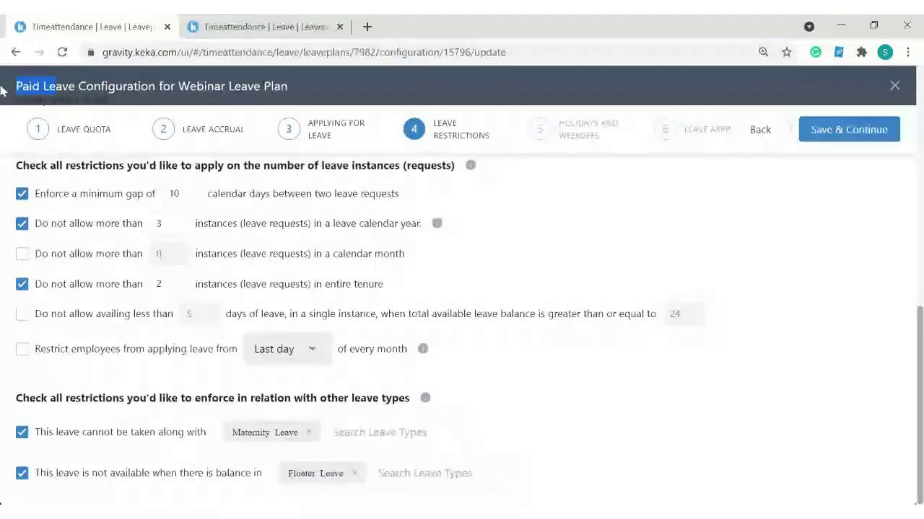
{"action": "left_click", "coordinate": [22, 475]}
Step: Save the leave restrictions and continue to the Holidays and Weekoffs settings
{"action": "scroll", "coordinate": [505, 413], "scroll_direction": "up", "scroll_amount": 4}
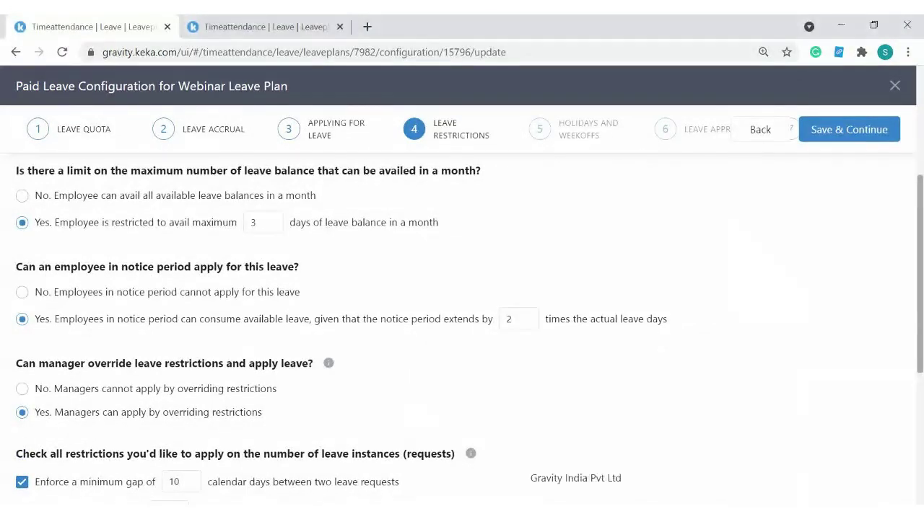
{"action": "scroll", "coordinate": [368, 325], "scroll_direction": "up", "scroll_amount": 2}
{"action": "left_click", "coordinate": [836, 137]}
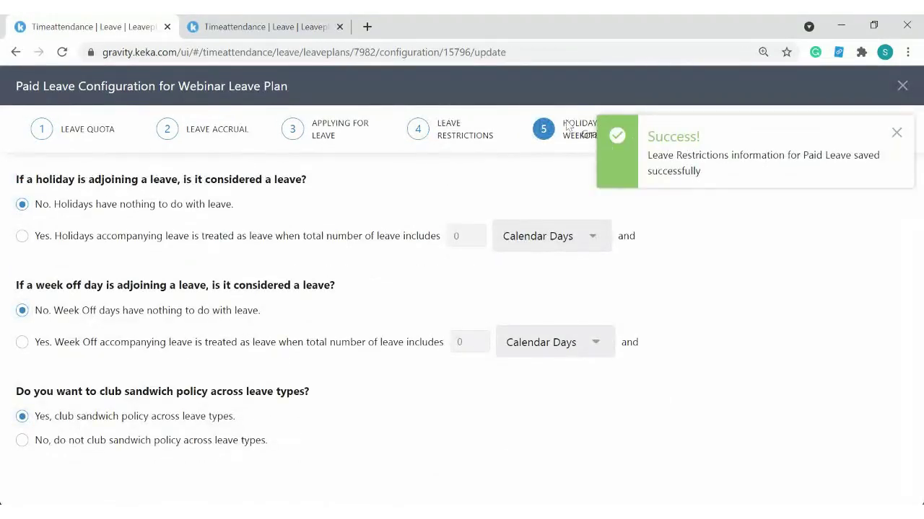
{"action": "left_click", "coordinate": [897, 133]}
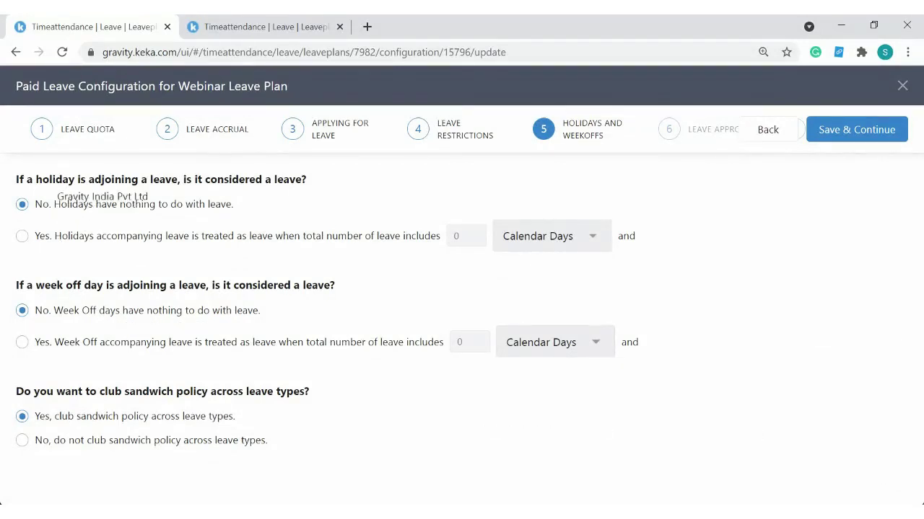
Step: Treat holidays accompanying leave as leave when the holiday is right between two leave days
{"action": "left_click_drag", "start_coordinate": [42, 179], "coordinate": [232, 179]}
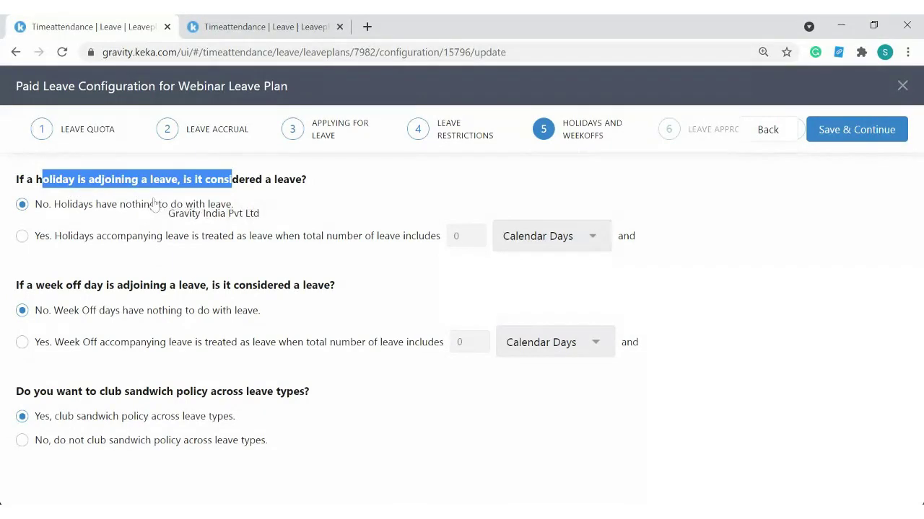
{"action": "left_click_drag", "start_coordinate": [49, 205], "coordinate": [249, 208]}
{"action": "left_click_drag", "start_coordinate": [54, 310], "coordinate": [109, 311]}
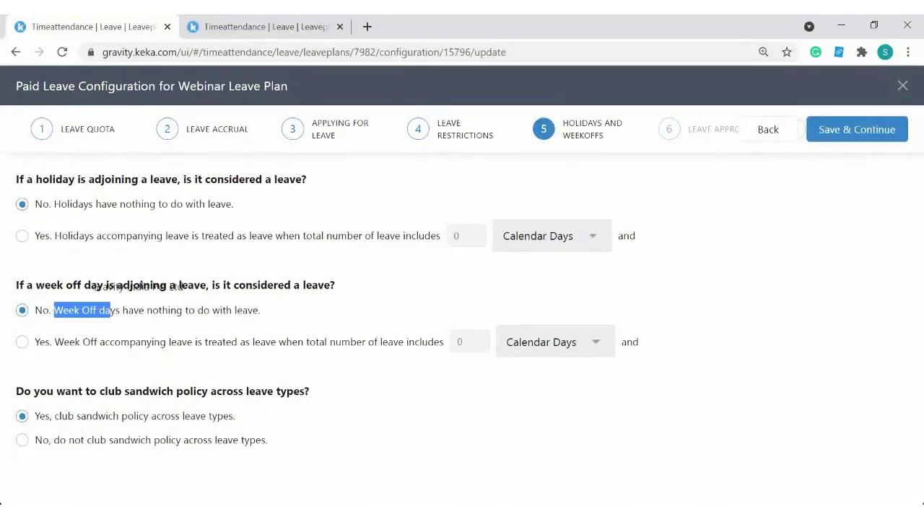
{"action": "left_click", "coordinate": [22, 238]}
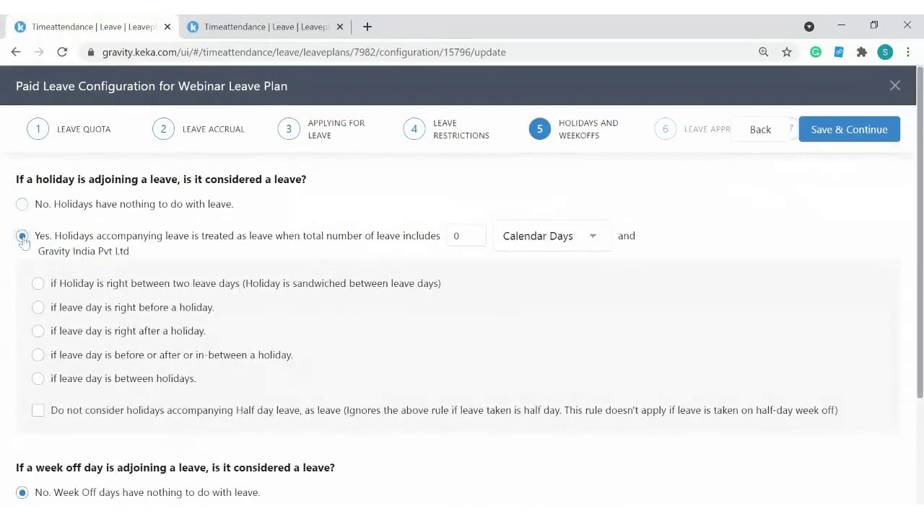
{"action": "left_click_drag", "start_coordinate": [55, 236], "coordinate": [278, 253]}
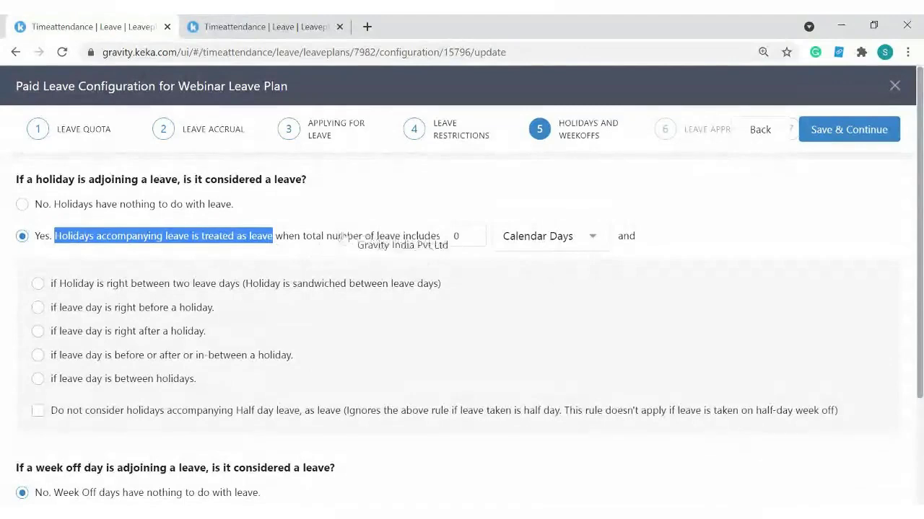
{"action": "left_click", "coordinate": [477, 238]}
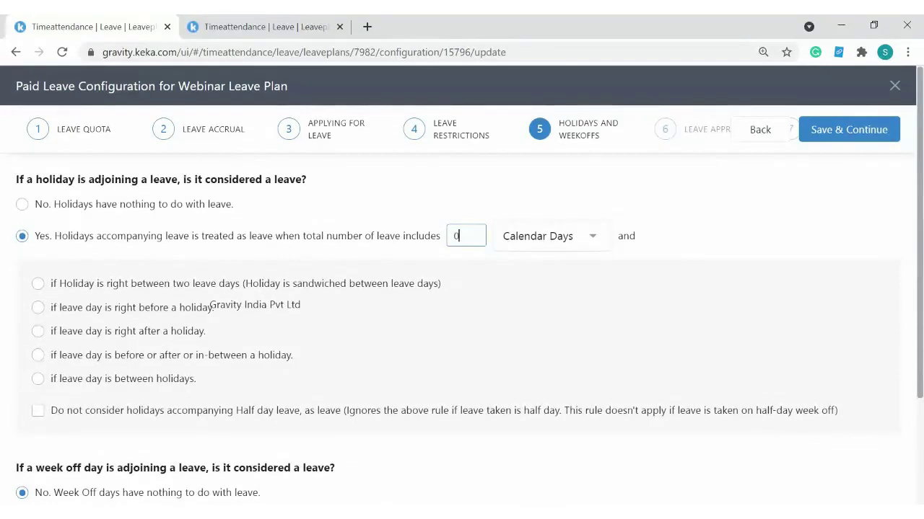
{"action": "left_click", "coordinate": [38, 290]}
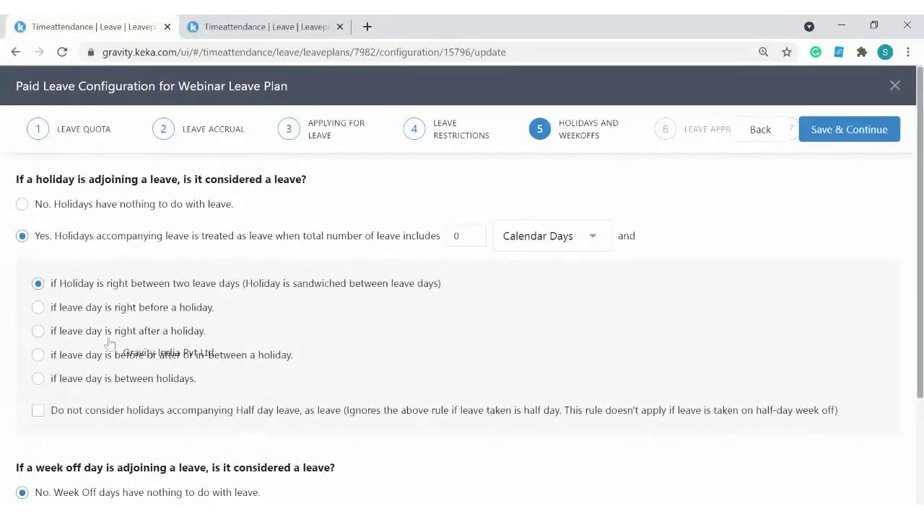
Step: Treat holidays accompanying leave as leave when the leave day is before or after or in-between a holiday
{"action": "left_click_drag", "start_coordinate": [53, 308], "coordinate": [134, 309]}
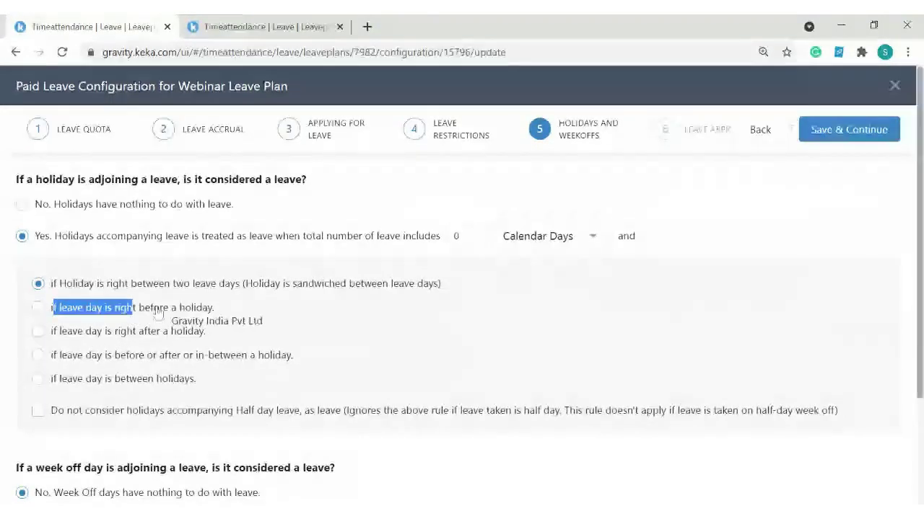
{"action": "left_click", "coordinate": [157, 312]}
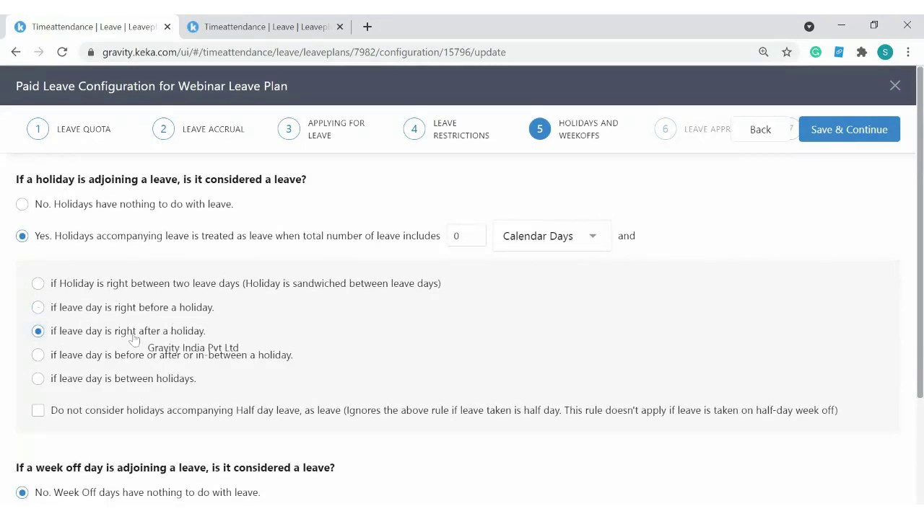
{"action": "scroll", "coordinate": [132, 339], "scroll_direction": "down", "scroll_amount": 2}
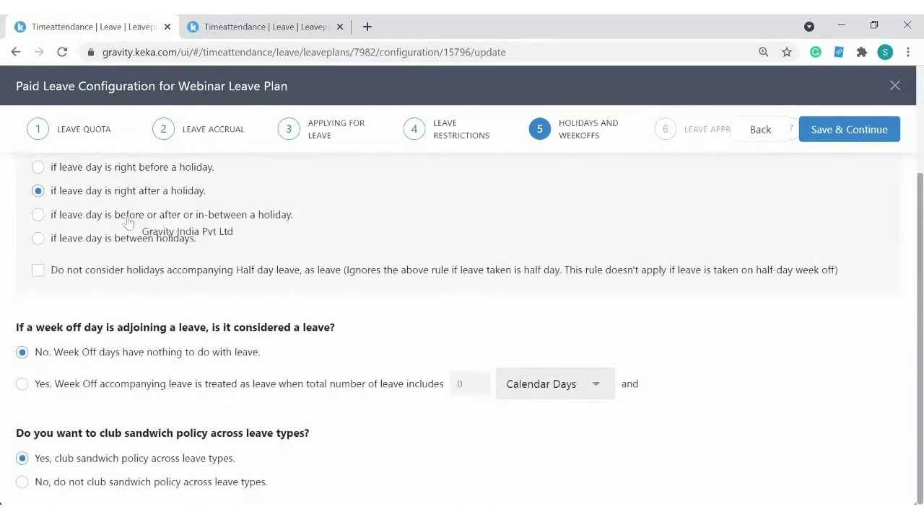
{"action": "left_click_drag", "start_coordinate": [50, 215], "coordinate": [103, 224]}
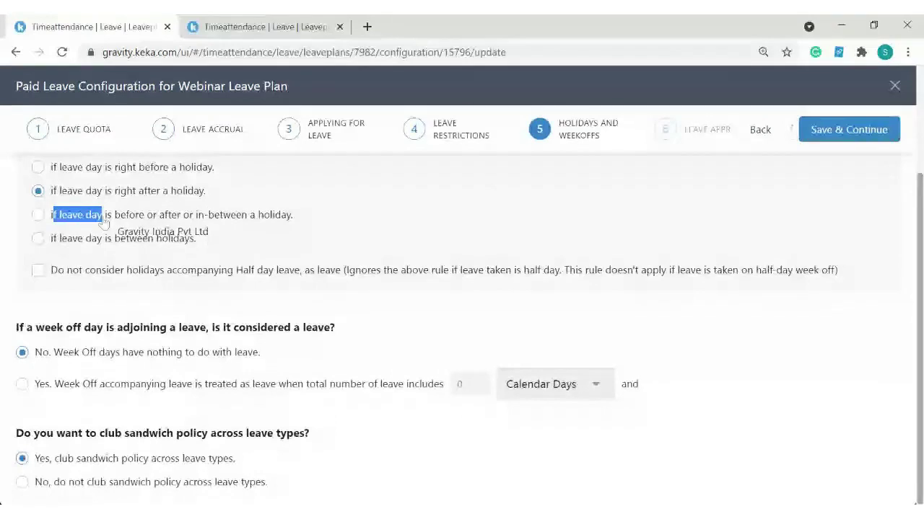
{"action": "left_click", "coordinate": [111, 220]}
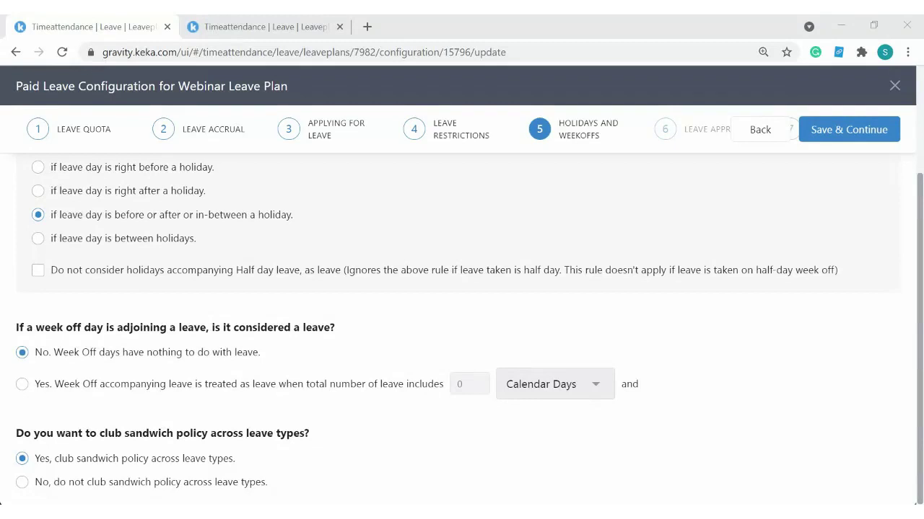
{"action": "key", "text": "alt+Tab"}
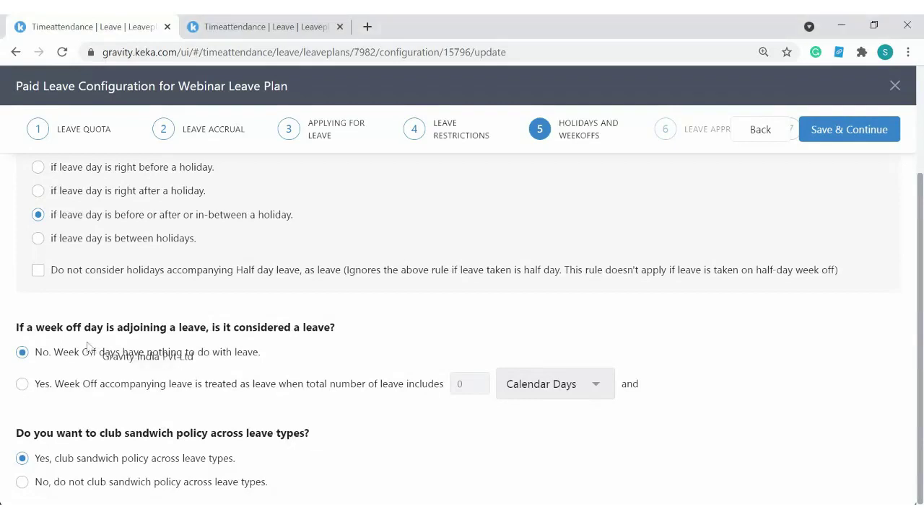
{"action": "left_click_drag", "start_coordinate": [51, 215], "coordinate": [278, 232]}
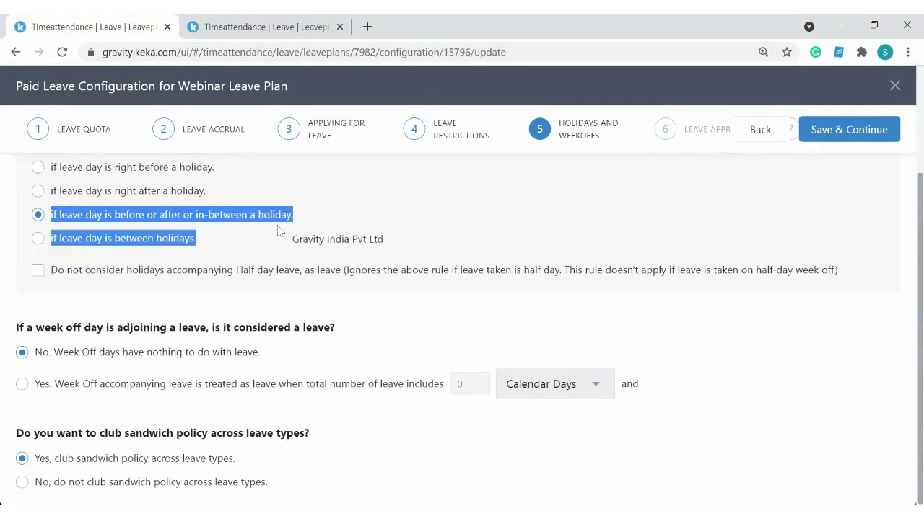
{"action": "left_click", "coordinate": [278, 231]}
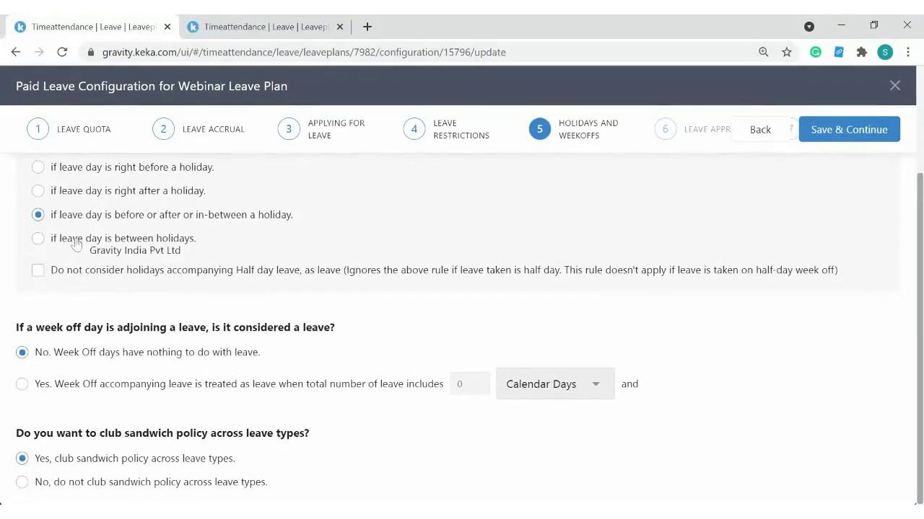
Step: Exclude holidays accompanying half day leave from being considered as leave
{"action": "left_click_drag", "start_coordinate": [62, 275], "coordinate": [315, 280]}
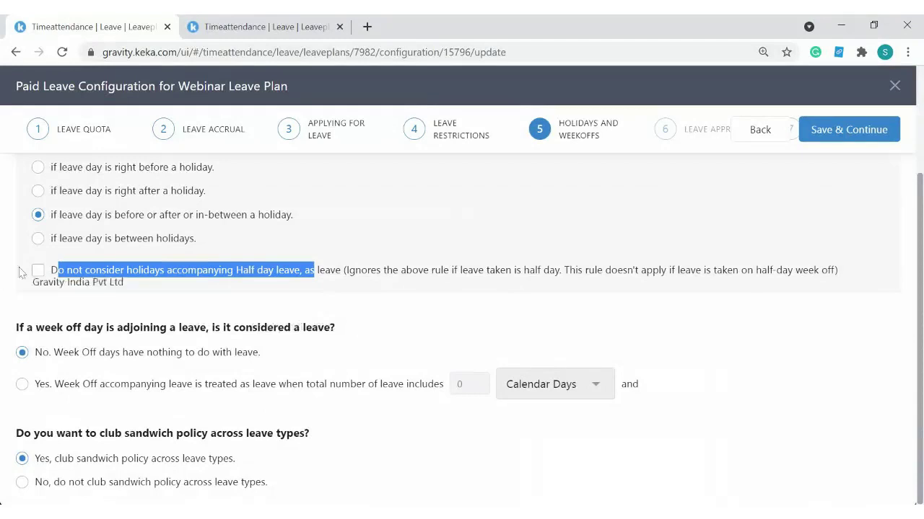
{"action": "left_click", "coordinate": [41, 281]}
{"action": "left_click", "coordinate": [39, 274]}
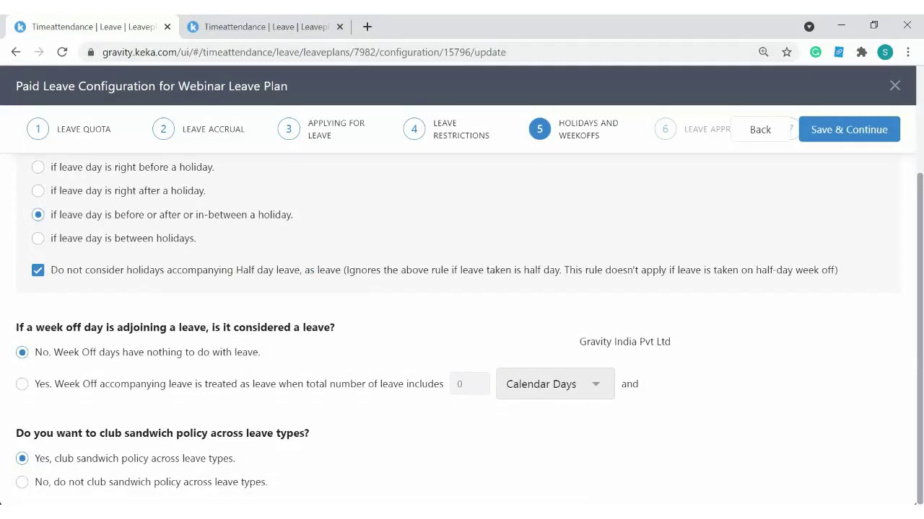
Step: Treat week offs accompanying leave as leave when the leave day is before or after or in-between a week off
{"action": "scroll", "coordinate": [139, 264], "scroll_direction": "up", "scroll_amount": 1}
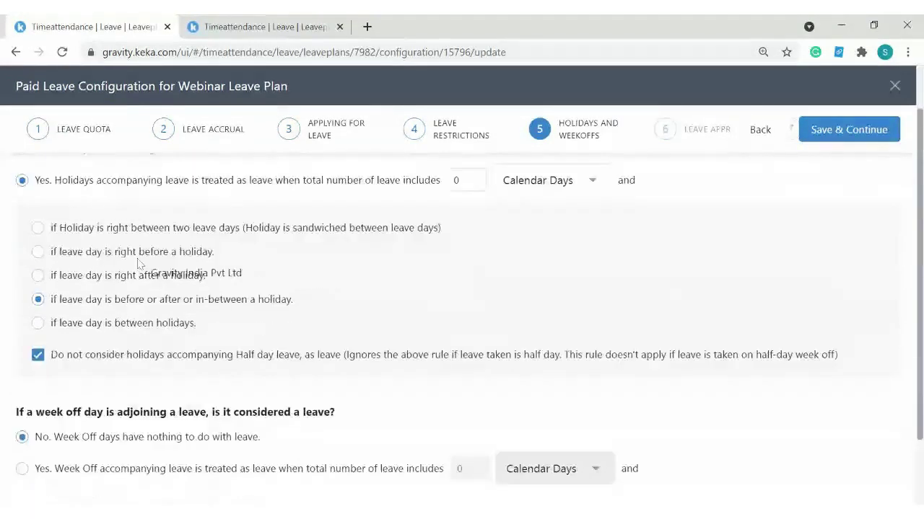
{"action": "scroll", "coordinate": [139, 265], "scroll_direction": "down", "scroll_amount": 1}
{"action": "left_click_drag", "start_coordinate": [27, 328], "coordinate": [335, 329]}
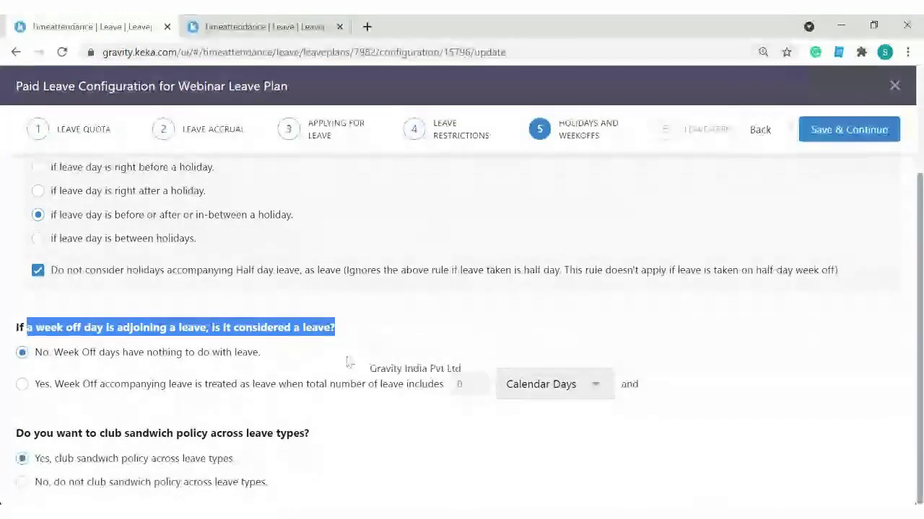
{"action": "left_click", "coordinate": [166, 384]}
{"action": "scroll", "coordinate": [181, 300], "scroll_direction": "down", "scroll_amount": 2}
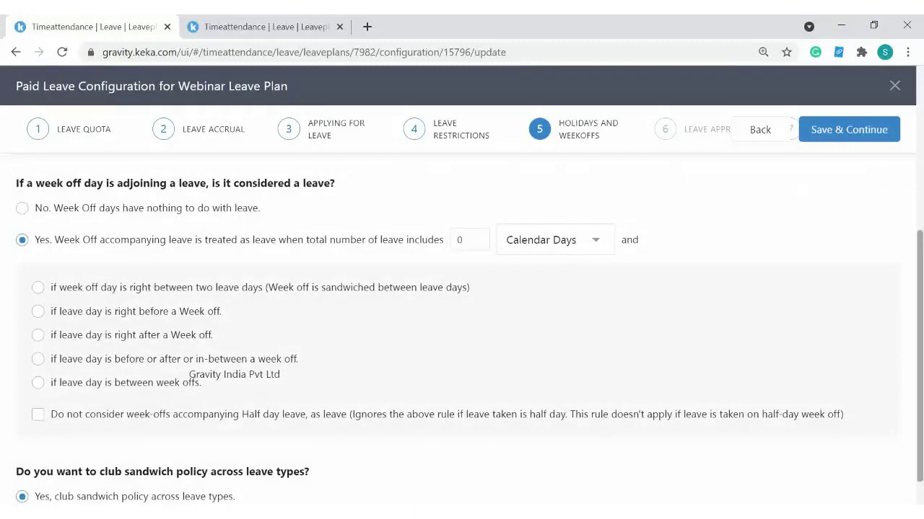
{"action": "scroll", "coordinate": [174, 367], "scroll_direction": "up", "scroll_amount": 2}
{"action": "scroll", "coordinate": [216, 367], "scroll_direction": "down", "scroll_amount": 2}
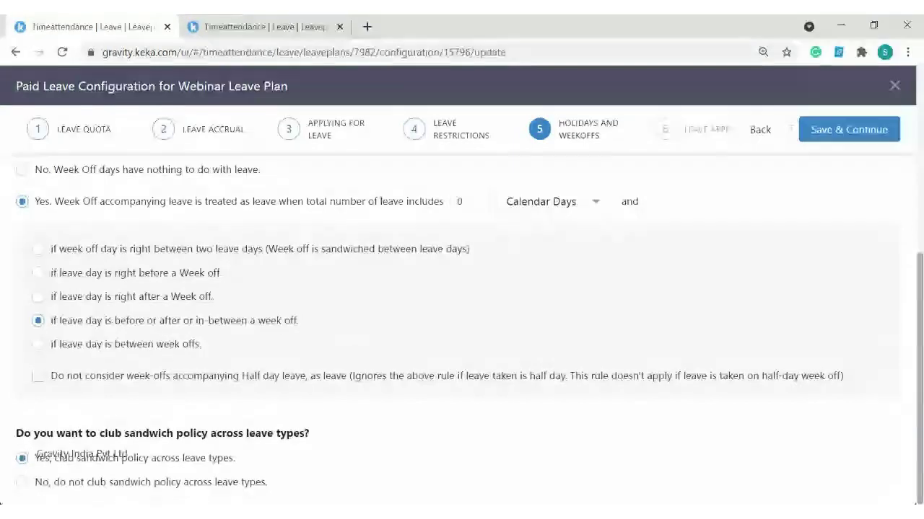
Step: Choose not to club the sandwich policy across leave types
{"action": "left_click_drag", "start_coordinate": [24, 433], "coordinate": [220, 448]}
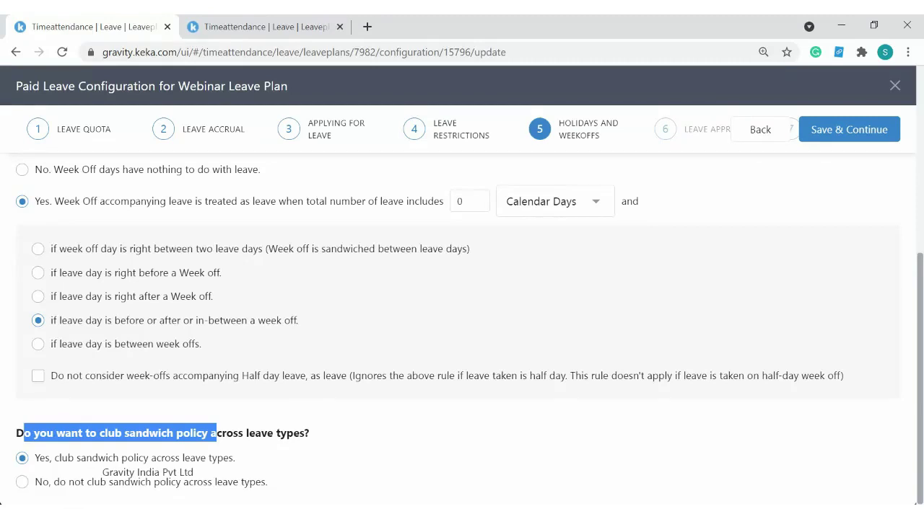
{"action": "left_click_drag", "start_coordinate": [45, 458], "coordinate": [249, 469]}
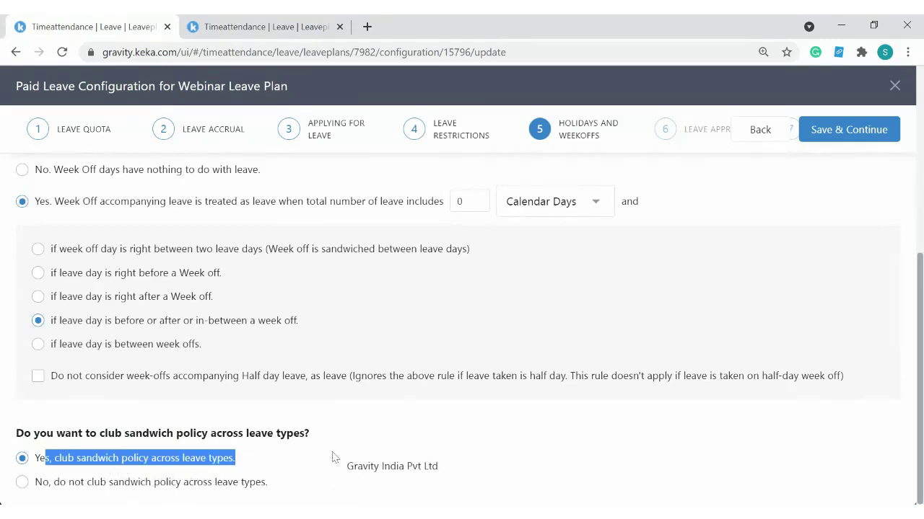
{"action": "left_click", "coordinate": [180, 485]}
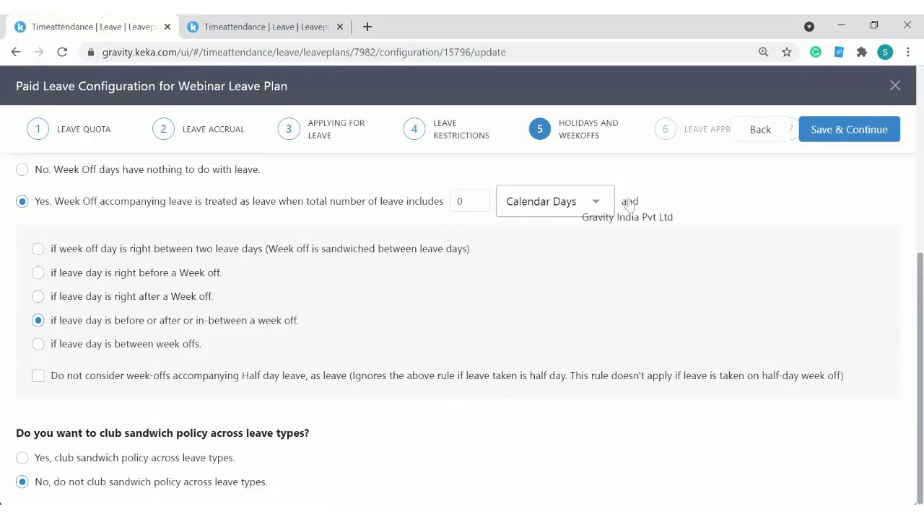
Step: Save the Holidays and Weekoffs settings and continue to the leave approval settings
{"action": "scroll", "coordinate": [415, 288], "scroll_direction": "up", "scroll_amount": 3}
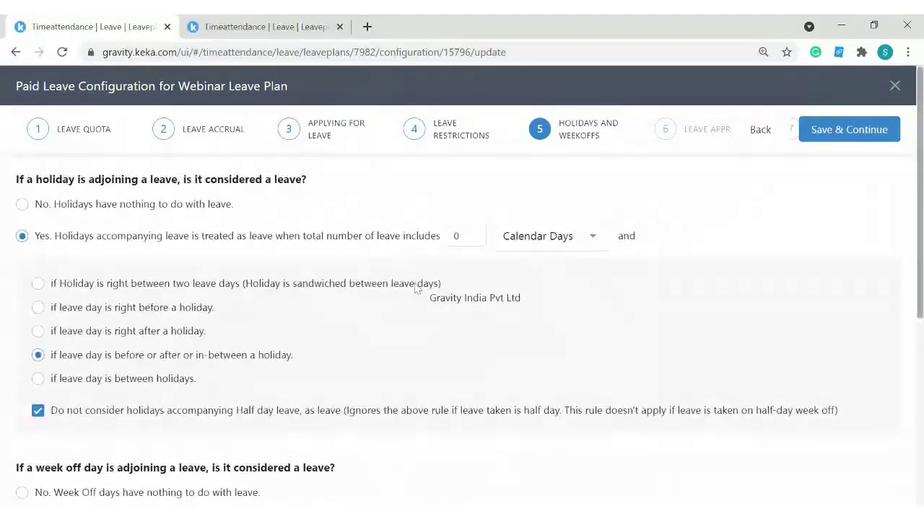
{"action": "scroll", "coordinate": [415, 289], "scroll_direction": "down", "scroll_amount": 4}
{"action": "left_click", "coordinate": [866, 130]}
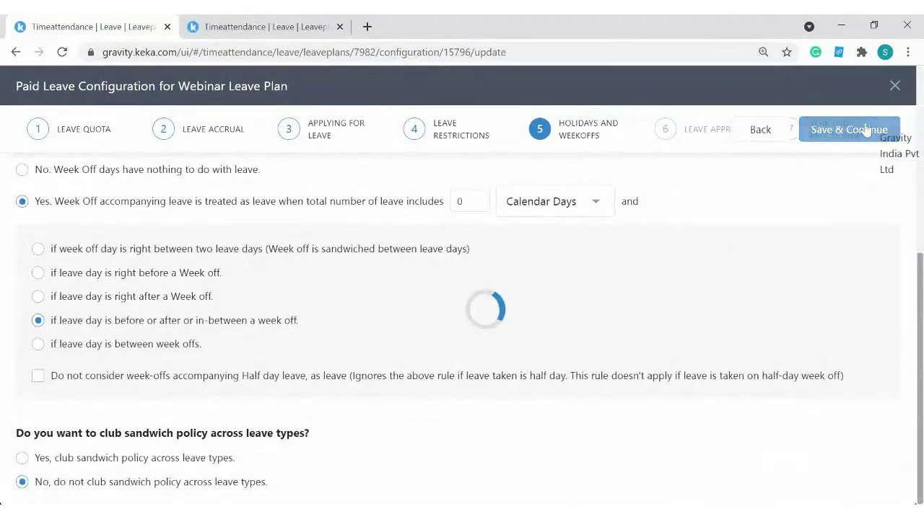
{"action": "left_click", "coordinate": [897, 134]}
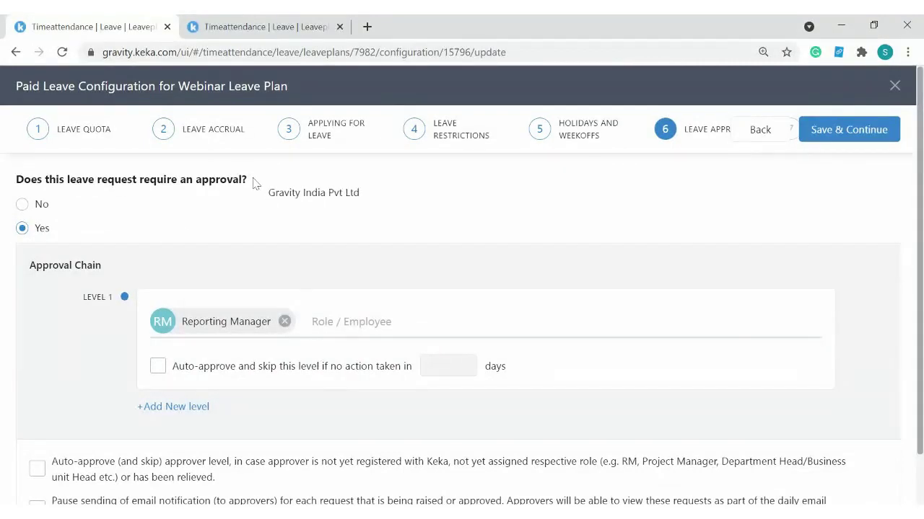
Step: Add a second level to the approval chain with L2Manager as its approver
{"action": "scroll", "coordinate": [280, 220], "scroll_direction": "down", "scroll_amount": 1}
{"action": "left_click", "coordinate": [180, 349]}
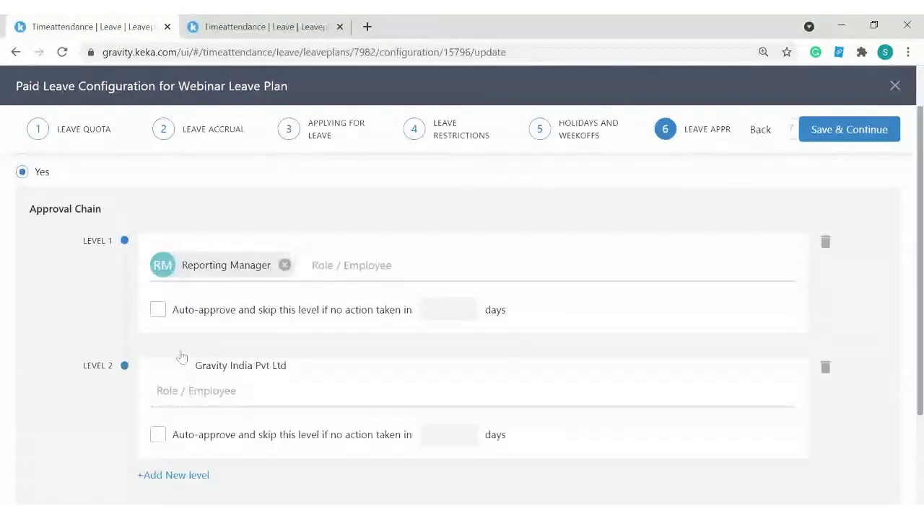
{"action": "left_click", "coordinate": [201, 390]}
{"action": "scroll", "coordinate": [217, 325], "scroll_direction": "down", "scroll_amount": 2}
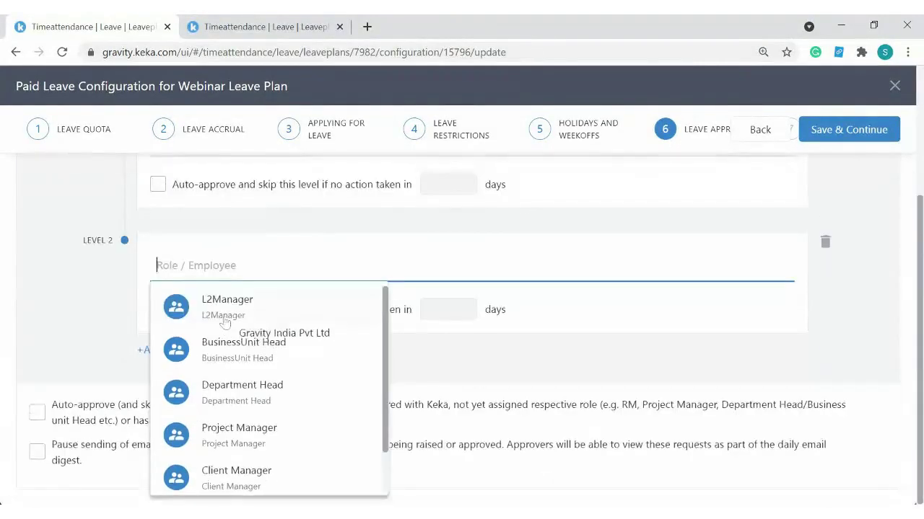
{"action": "left_click", "coordinate": [202, 316]}
{"action": "left_click", "coordinate": [313, 266]}
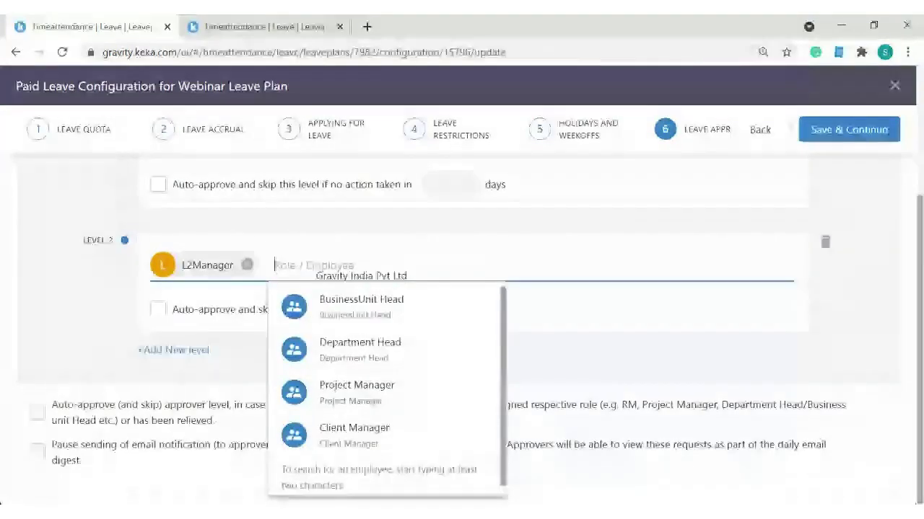
{"action": "scroll", "coordinate": [302, 264], "scroll_direction": "up", "scroll_amount": 2}
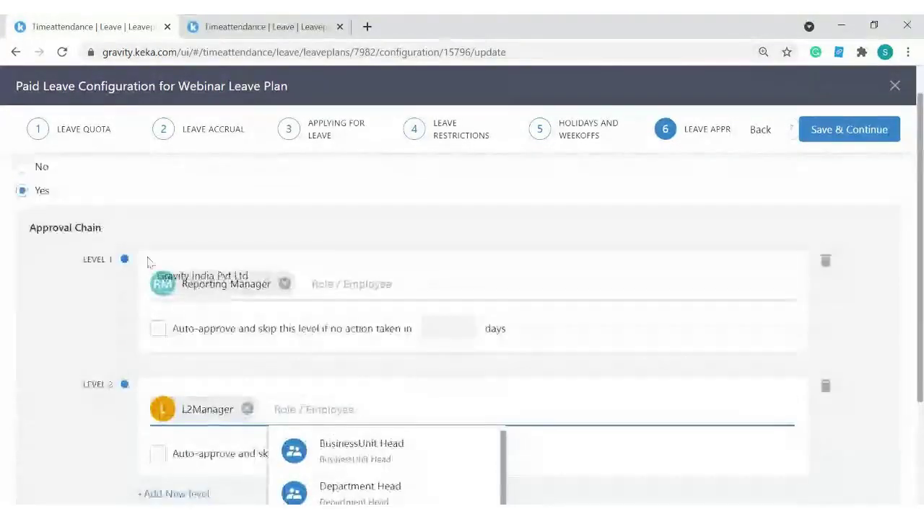
{"action": "left_click", "coordinate": [605, 348]}
Step: Examine the approvers assigned to Level 1 and Level 2 of the approval chain
{"action": "scroll", "coordinate": [197, 312], "scroll_direction": "down", "scroll_amount": 2}
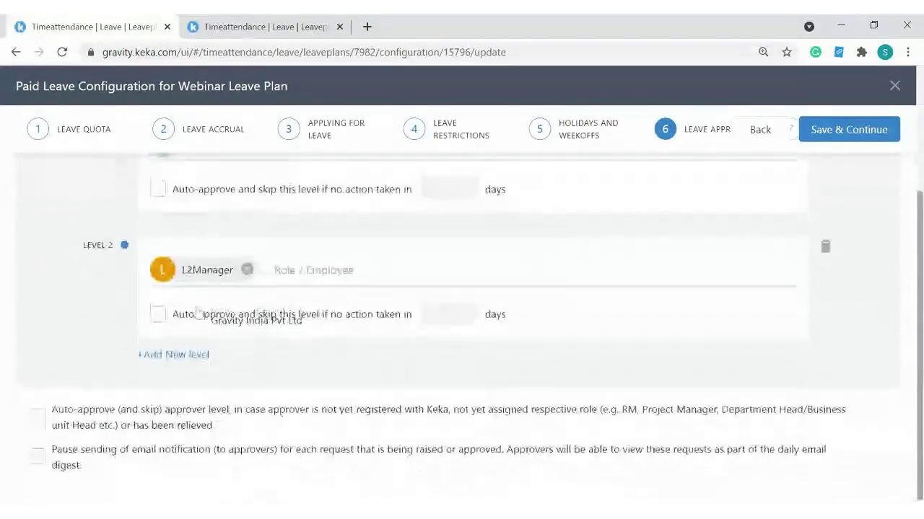
{"action": "scroll", "coordinate": [177, 249], "scroll_direction": "up", "scroll_amount": 1}
{"action": "scroll", "coordinate": [170, 254], "scroll_direction": "up", "scroll_amount": 2}
{"action": "scroll", "coordinate": [169, 254], "scroll_direction": "down", "scroll_amount": 2}
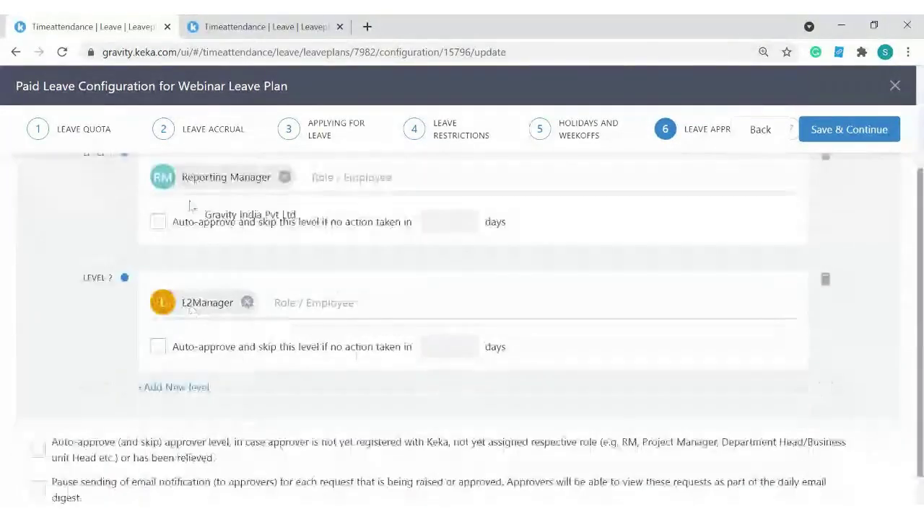
{"action": "scroll", "coordinate": [170, 254], "scroll_direction": "up", "scroll_amount": 2}
{"action": "scroll", "coordinate": [191, 309], "scroll_direction": "down", "scroll_amount": 1}
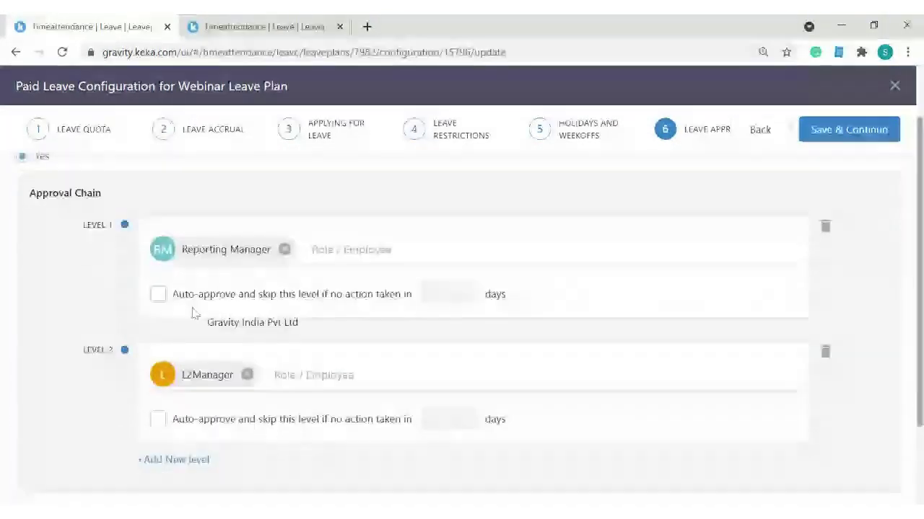
{"action": "left_click_drag", "start_coordinate": [182, 249], "coordinate": [270, 263]}
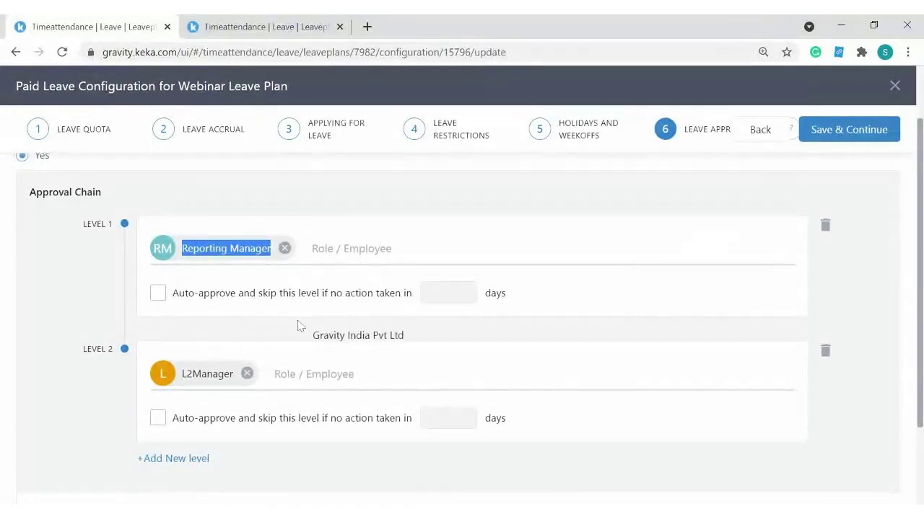
{"action": "scroll", "coordinate": [299, 324], "scroll_direction": "down", "scroll_amount": 1}
{"action": "left_click", "coordinate": [216, 311]}
{"action": "left_click_drag", "start_coordinate": [182, 303], "coordinate": [218, 303]}
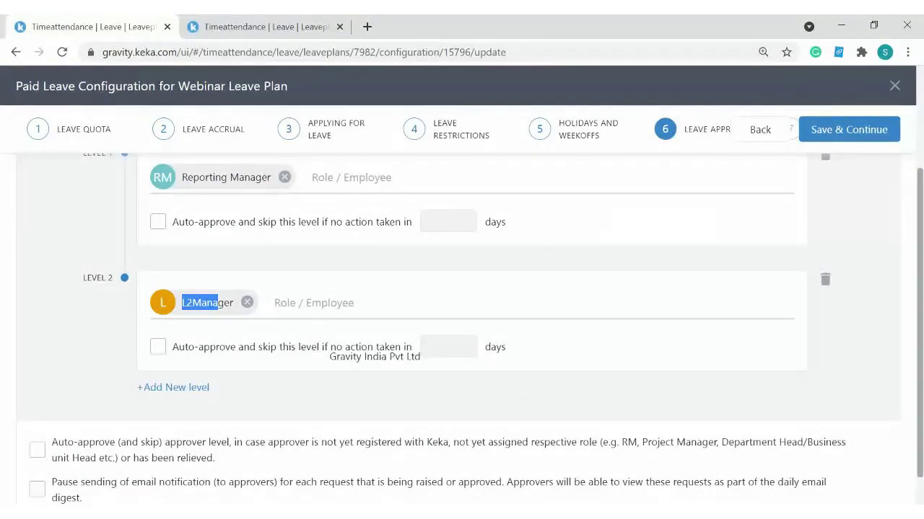
{"action": "scroll", "coordinate": [316, 348], "scroll_direction": "up", "scroll_amount": 1}
{"action": "scroll", "coordinate": [316, 348], "scroll_direction": "up", "scroll_amount": 2}
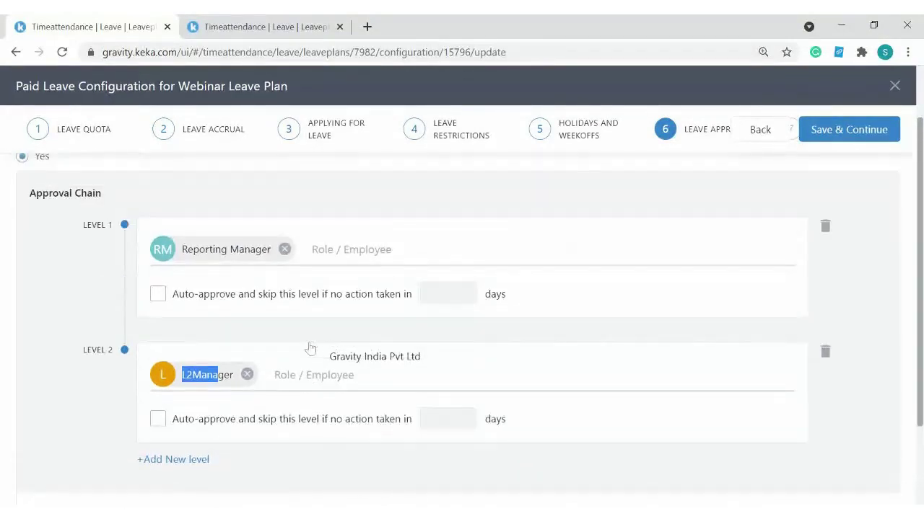
Step: Try auto-approving and skipping Level 1 if no action is taken in 7 days
{"action": "left_click", "coordinate": [174, 301]}
{"action": "left_click_drag", "start_coordinate": [173, 301], "coordinate": [317, 301]}
{"action": "left_click", "coordinate": [158, 294]}
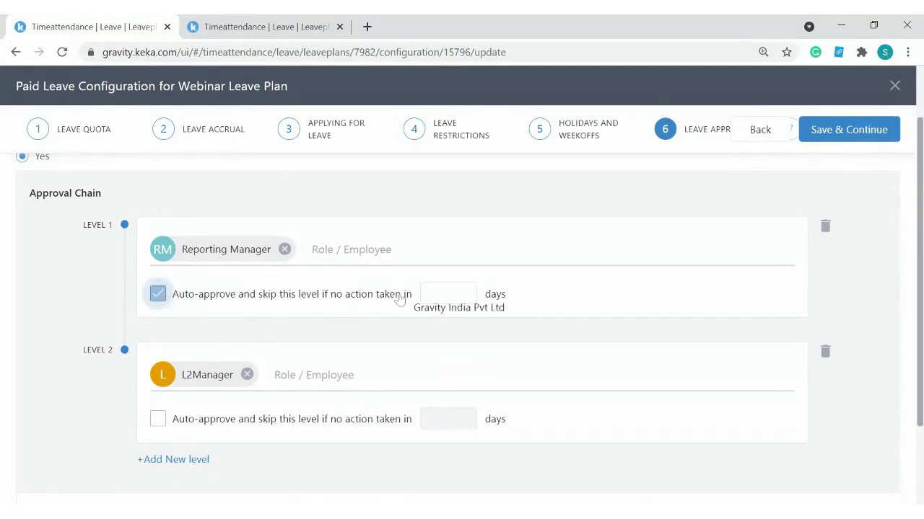
{"action": "left_click", "coordinate": [433, 293]}
{"action": "type", "text": "7"}
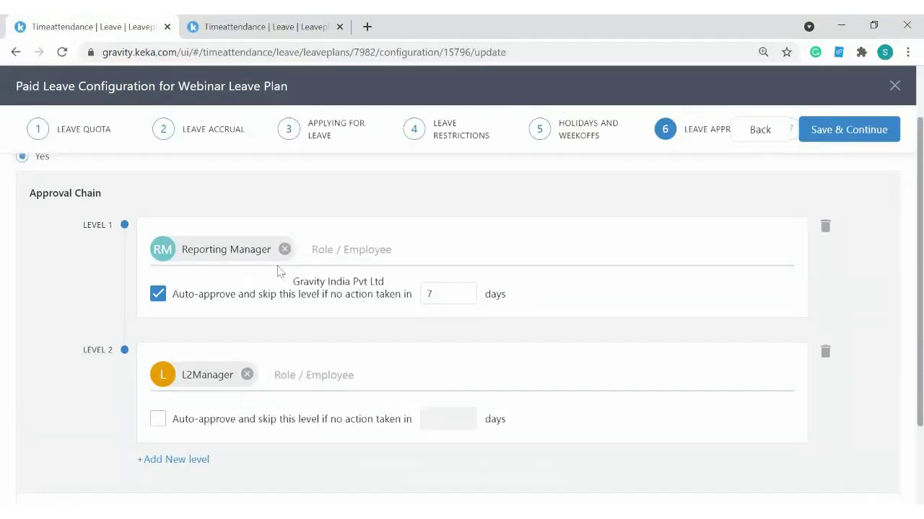
Step: Turn off auto-approval for Level 1 of the approval chain
{"action": "scroll", "coordinate": [280, 271], "scroll_direction": "down", "scroll_amount": 1}
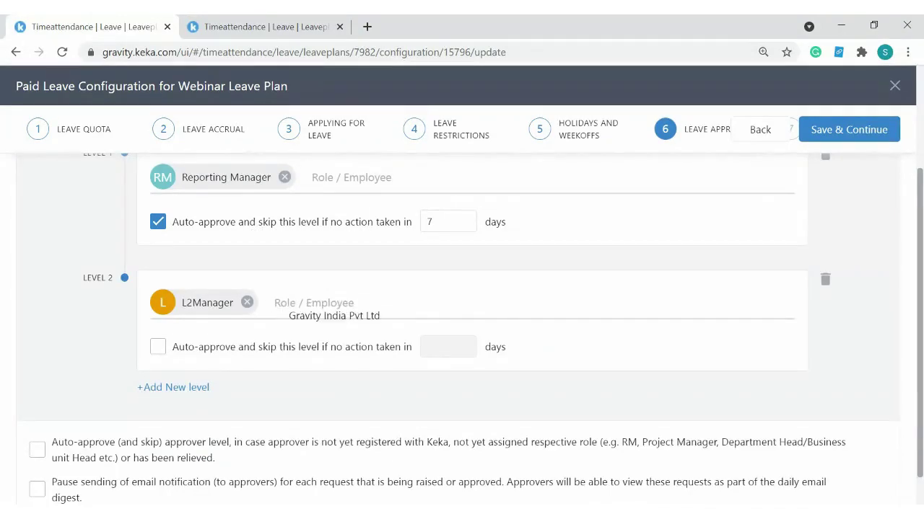
{"action": "scroll", "coordinate": [293, 361], "scroll_direction": "down", "scroll_amount": 1}
{"action": "scroll", "coordinate": [293, 361], "scroll_direction": "up", "scroll_amount": 1}
{"action": "left_click", "coordinate": [157, 257]}
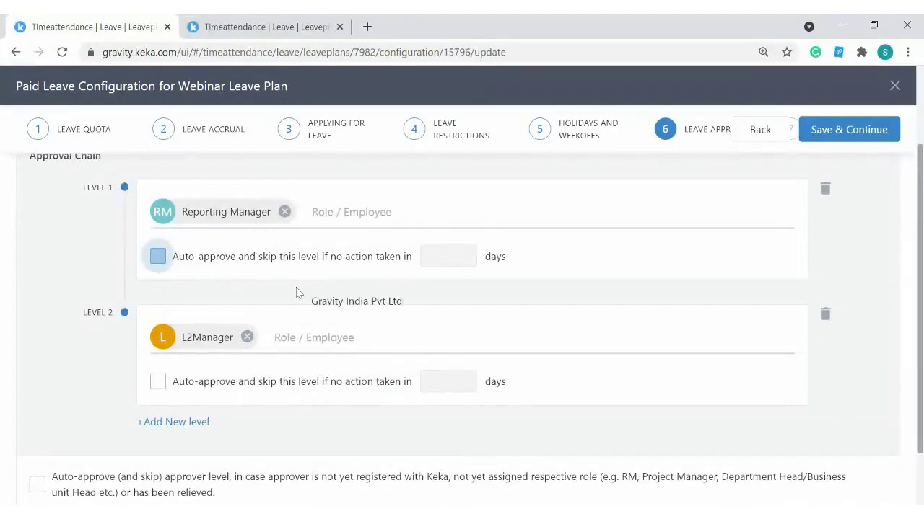
Step: Examine the options for auto-approving levels with unavailable approvers and pausing email notifications to approvers
{"action": "scroll", "coordinate": [159, 282], "scroll_direction": "down", "scroll_amount": 1}
{"action": "left_click_drag", "start_coordinate": [53, 406], "coordinate": [215, 422]}
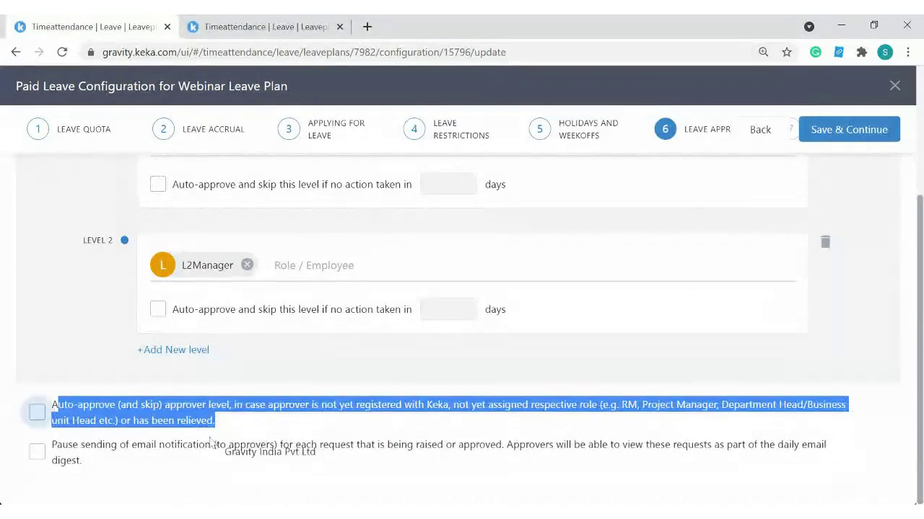
{"action": "double_click", "coordinate": [65, 446]}
{"action": "triple_click", "coordinate": [80, 456]}
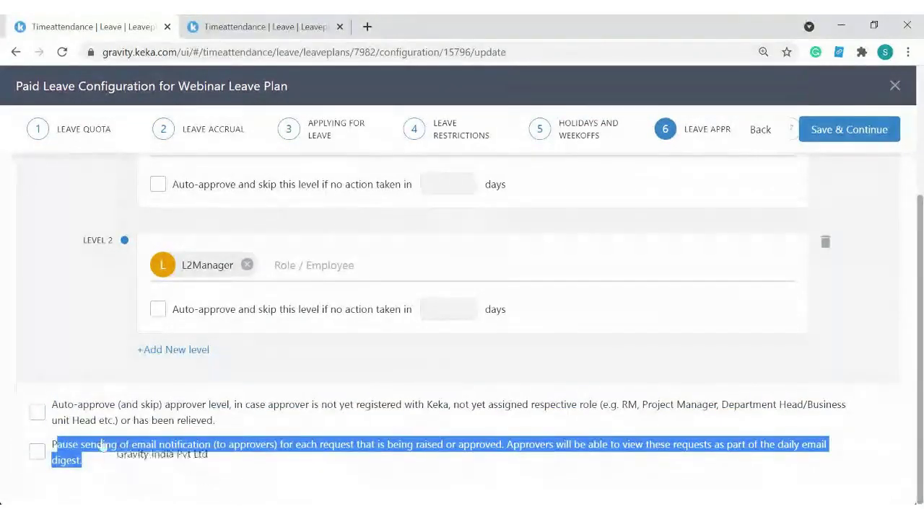
{"action": "left_click_drag", "start_coordinate": [58, 406], "coordinate": [300, 421]}
Step: Try auto-approving levels whose approver is unregistered, unassigned or relieved, and turn the option back off
{"action": "scroll", "coordinate": [300, 421], "scroll_direction": "up", "scroll_amount": 2}
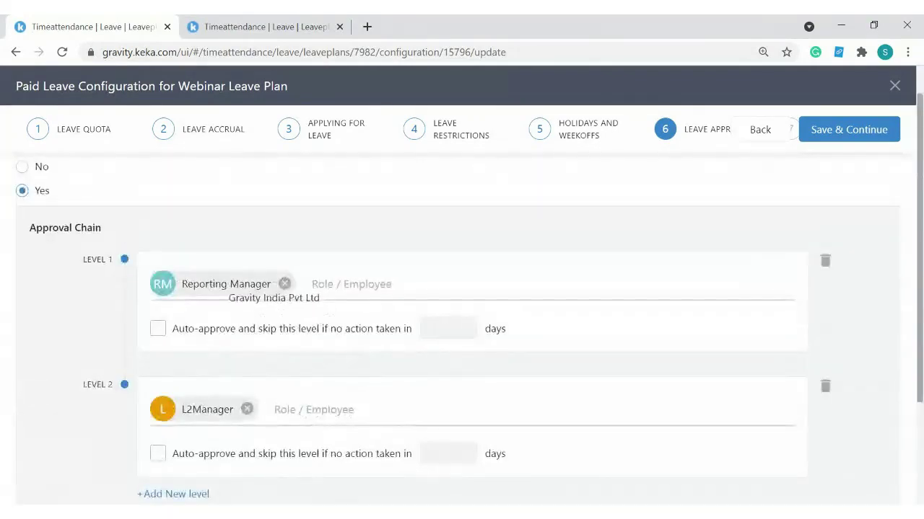
{"action": "left_click_drag", "start_coordinate": [206, 285], "coordinate": [302, 365]}
{"action": "scroll", "coordinate": [301, 364], "scroll_direction": "down", "scroll_amount": 2}
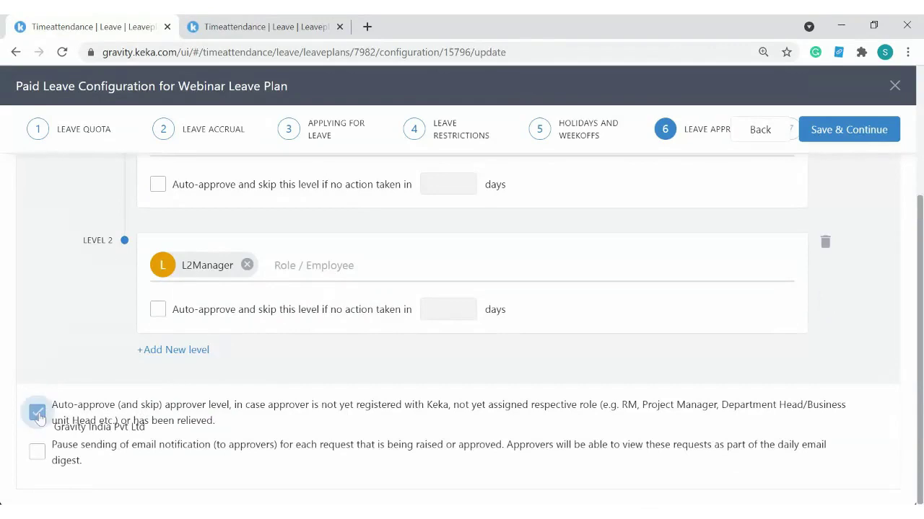
{"action": "left_click", "coordinate": [37, 412]}
{"action": "left_click", "coordinate": [37, 412]}
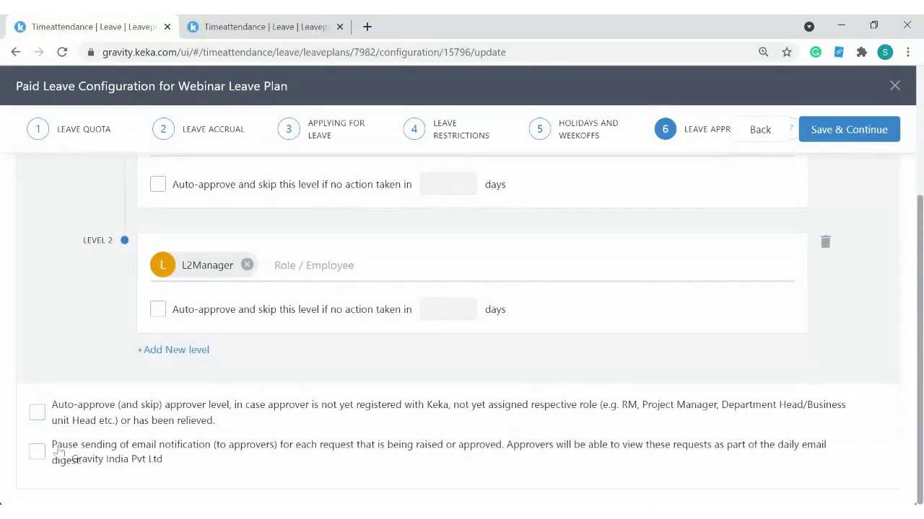
Step: Pause email notifications to approvers for each raised or approved request and save the leave approval settings
{"action": "left_click_drag", "start_coordinate": [52, 445], "coordinate": [89, 469]}
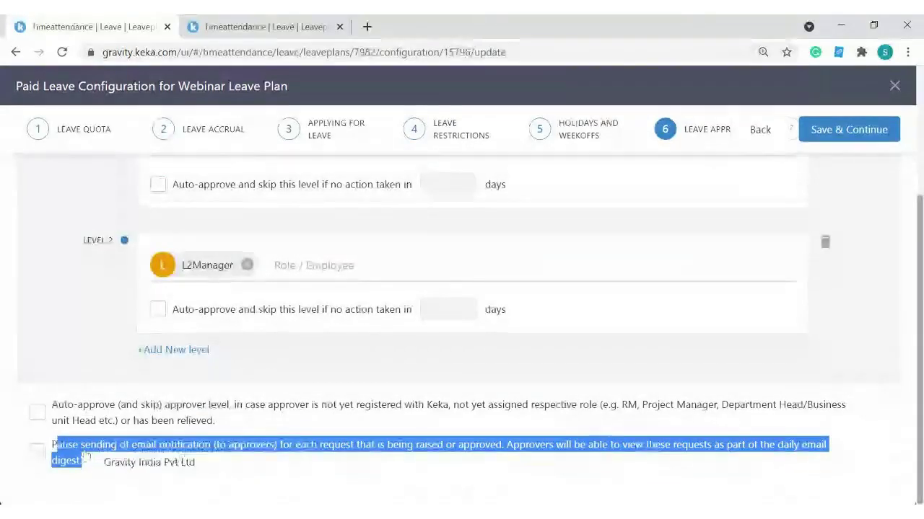
{"action": "left_click", "coordinate": [37, 452]}
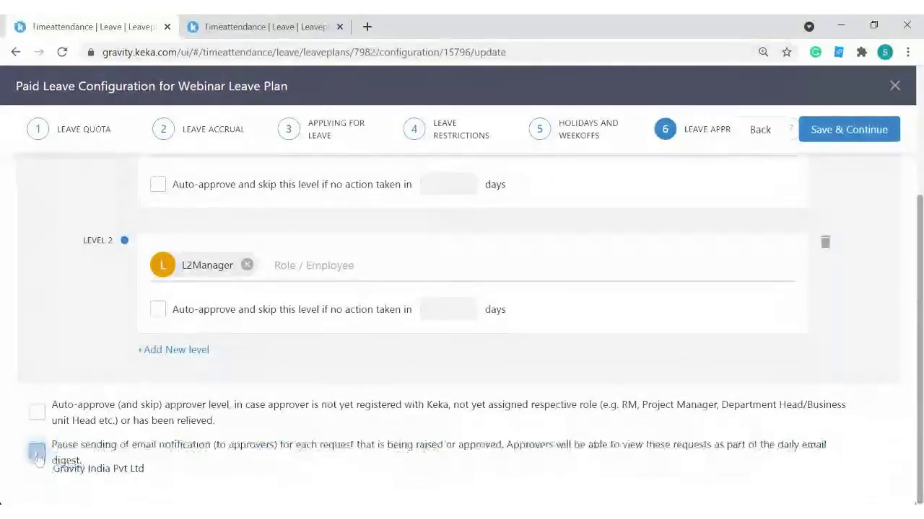
{"action": "left_click", "coordinate": [849, 129]}
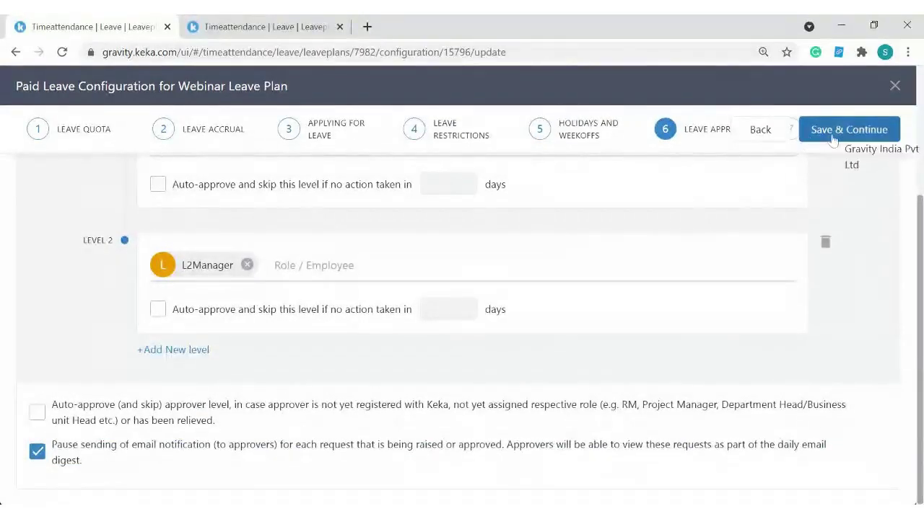
Step: Try having all year-end leave balances paid to the employee, and having them all carried forward to the next year
{"action": "scroll", "coordinate": [371, 264], "scroll_direction": "up", "scroll_amount": 1}
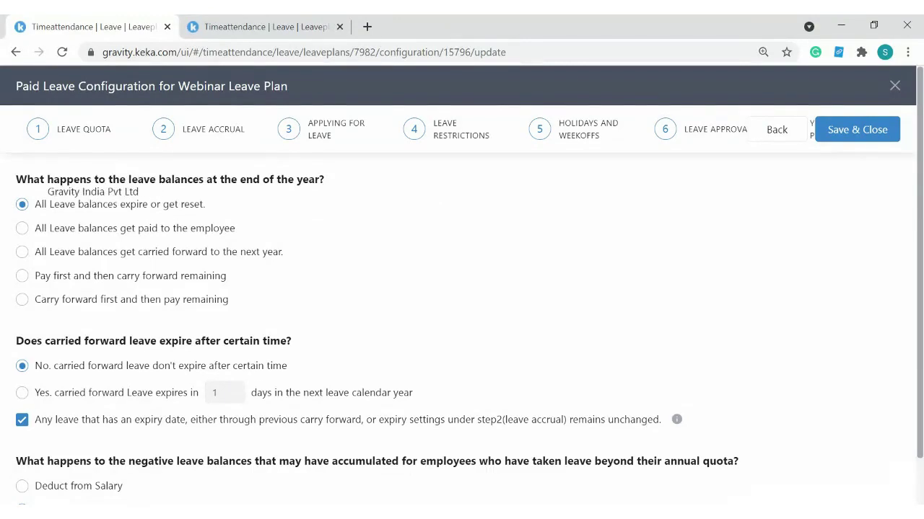
{"action": "left_click_drag", "start_coordinate": [34, 180], "coordinate": [290, 189]}
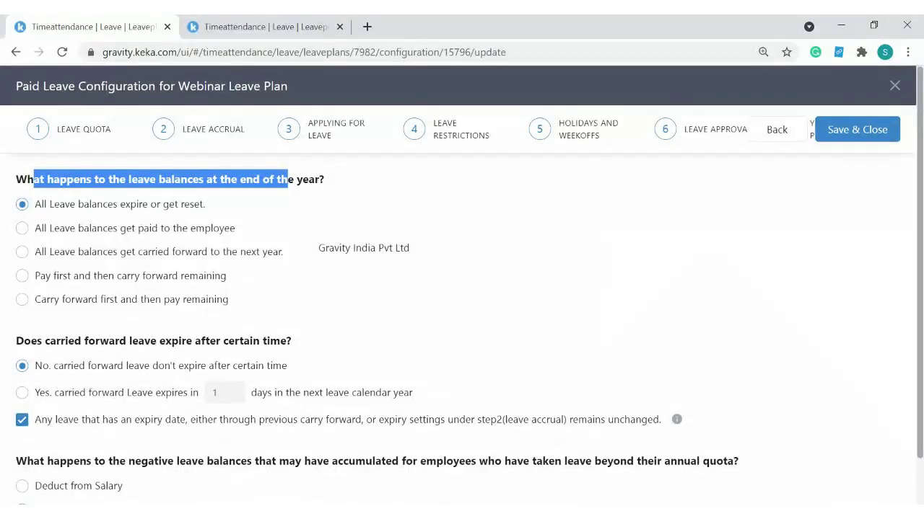
{"action": "left_click", "coordinate": [22, 227]}
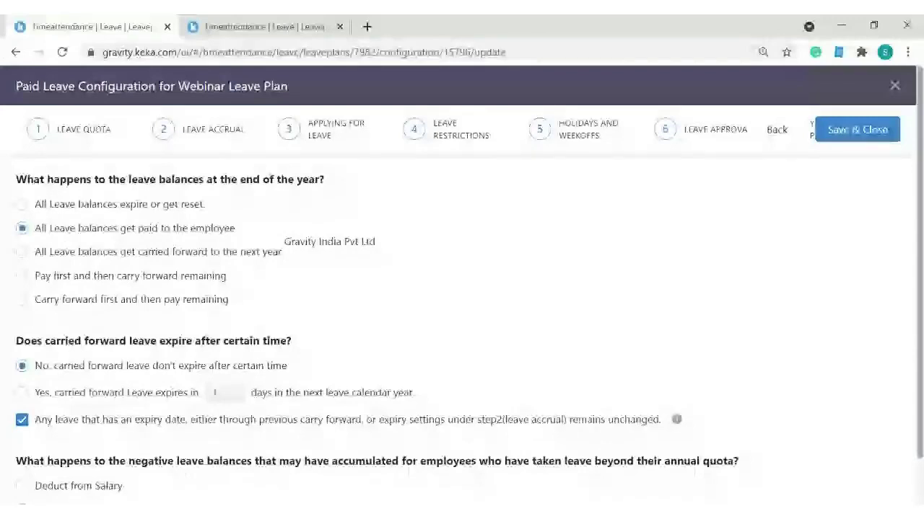
{"action": "left_click_drag", "start_coordinate": [41, 253], "coordinate": [178, 244]}
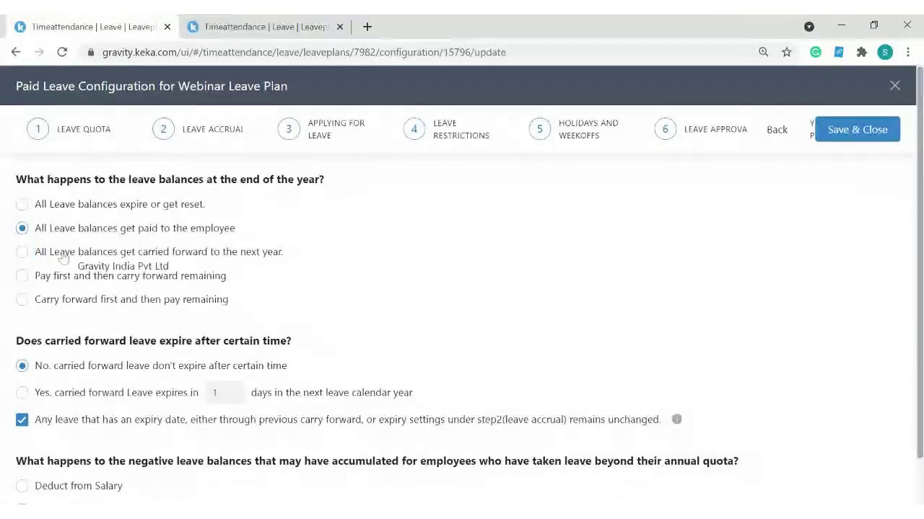
{"action": "left_click", "coordinate": [108, 252]}
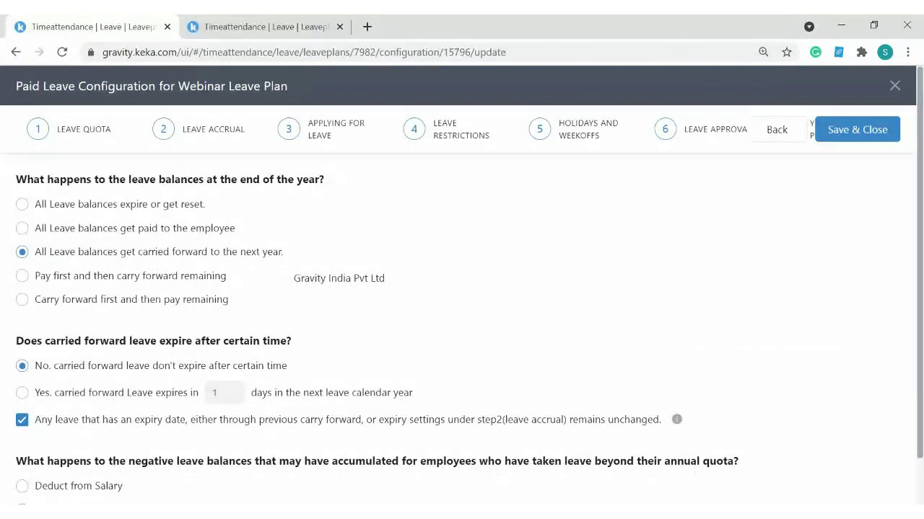
{"action": "scroll", "coordinate": [65, 282], "scroll_direction": "down", "scroll_amount": 1}
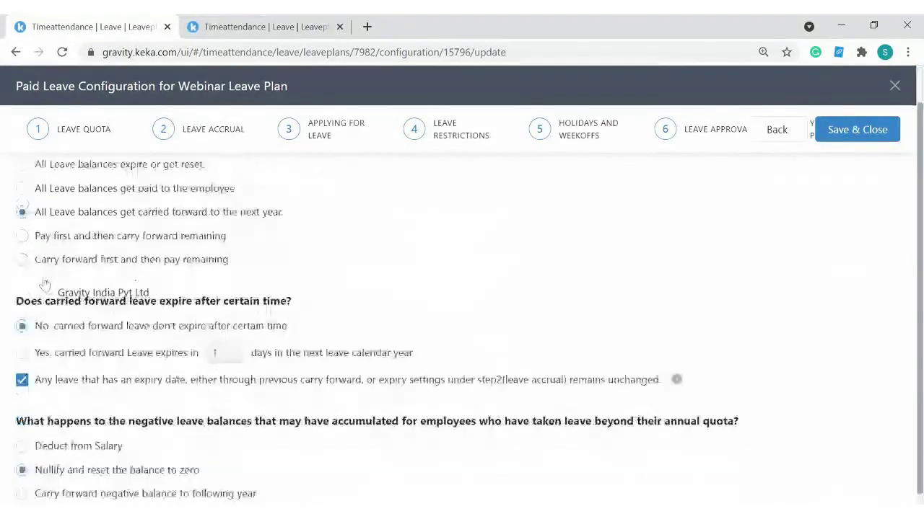
Step: Choose to pay first and carry forward the remainder: for balances above 0 days, pay up to 10 and carry forward up to 10
{"action": "left_click_drag", "start_coordinate": [55, 224], "coordinate": [100, 226]}
{"action": "left_click", "coordinate": [102, 226]}
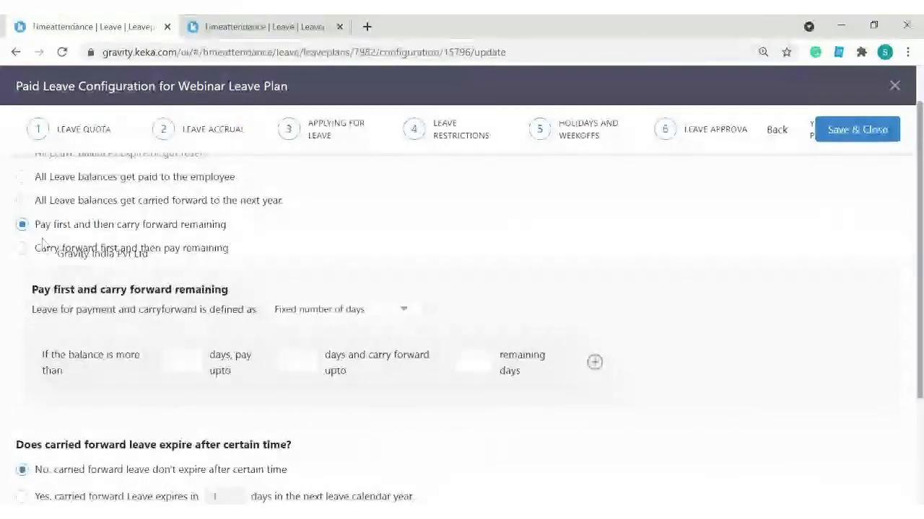
{"action": "scroll", "coordinate": [137, 234], "scroll_direction": "down", "scroll_amount": 1}
{"action": "scroll", "coordinate": [141, 235], "scroll_direction": "up", "scroll_amount": 1}
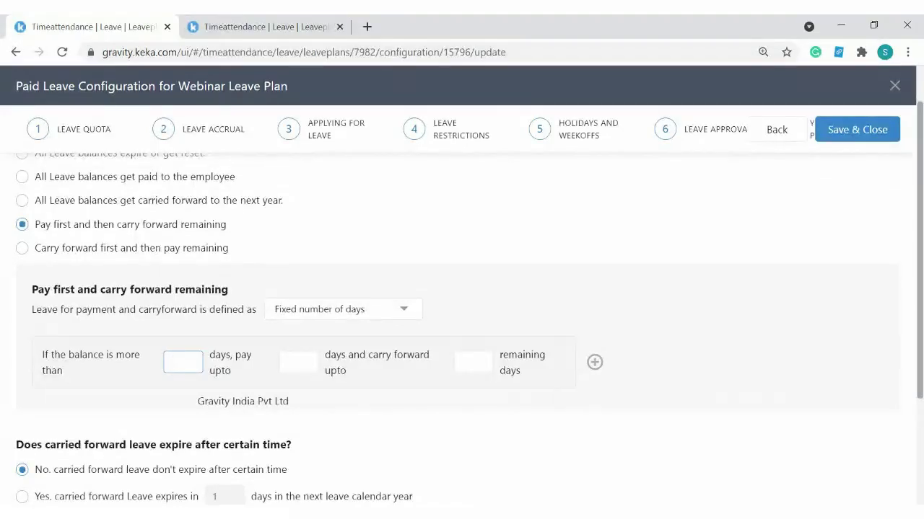
{"action": "type", "text": "0"}
{"action": "left_click", "coordinate": [298, 363]}
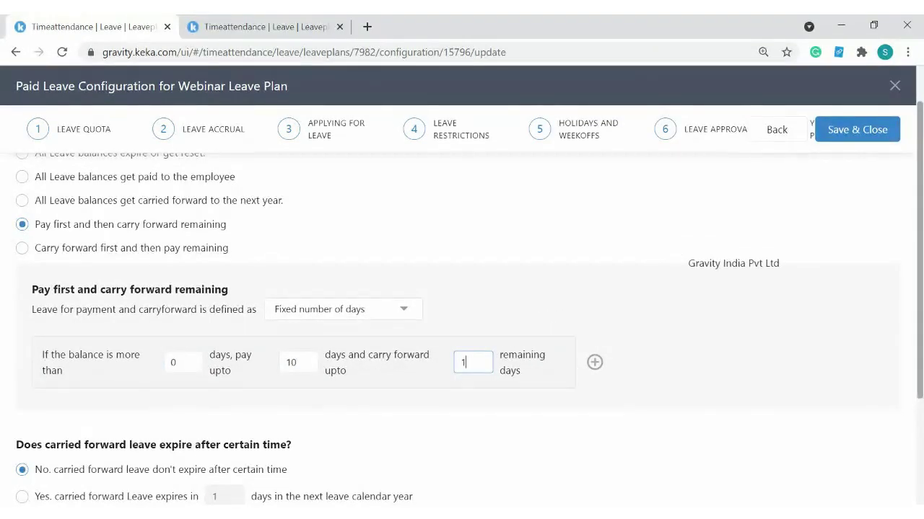
{"action": "type", "text": "10"}
{"action": "key", "text": "Tab"}
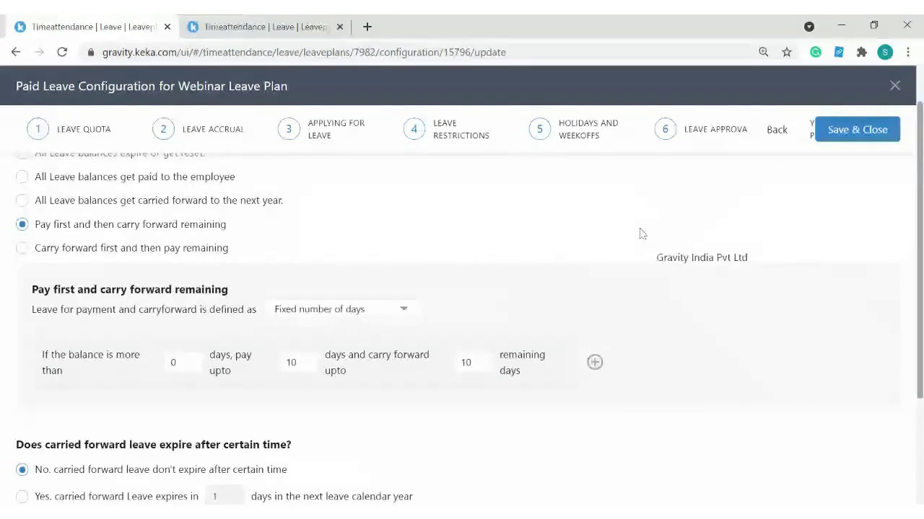
{"action": "left_click", "coordinate": [297, 361]}
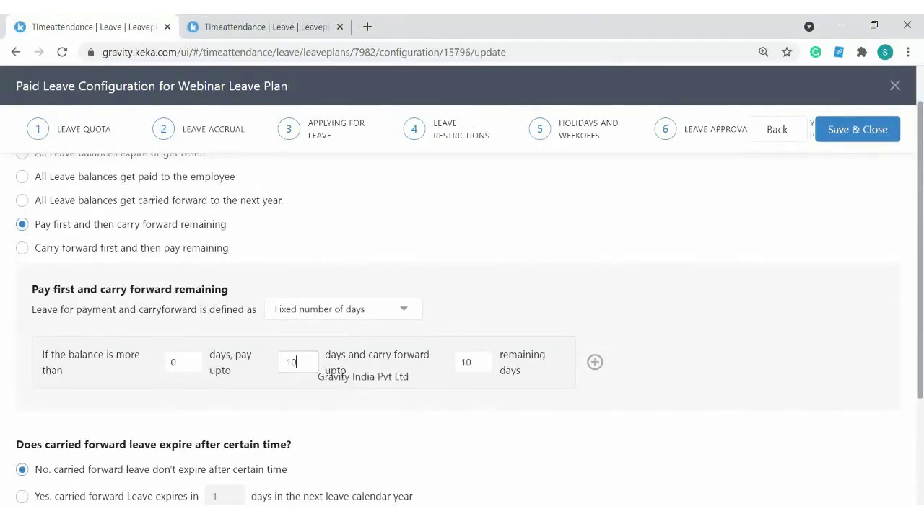
{"action": "double_click", "coordinate": [295, 362]}
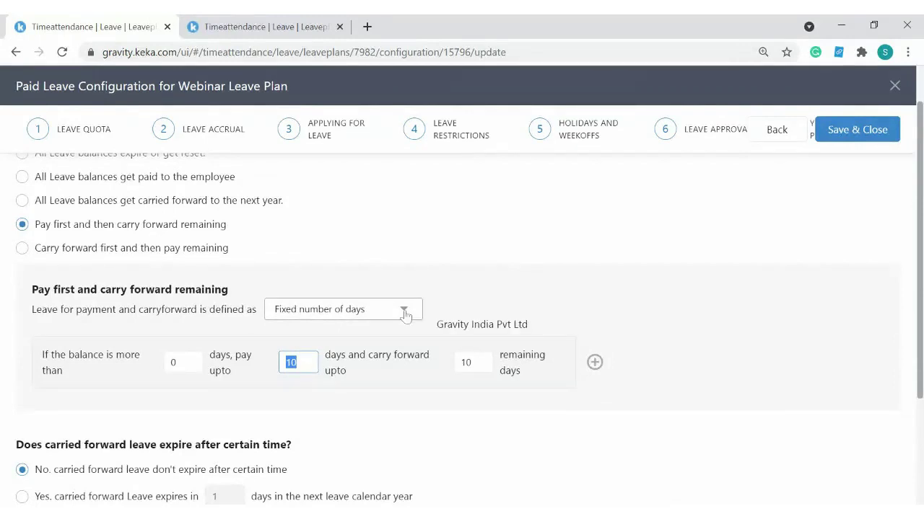
{"action": "left_click_drag", "start_coordinate": [40, 249], "coordinate": [67, 251]}
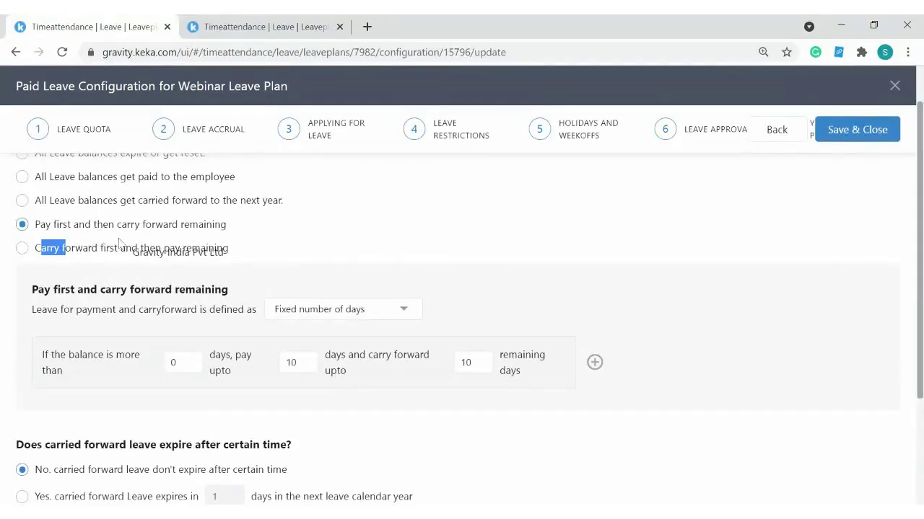
Step: Try defining payment and carry forward as a percentage of remaining leave, paying 50% and carrying forward 50%
{"action": "left_click", "coordinate": [305, 316]}
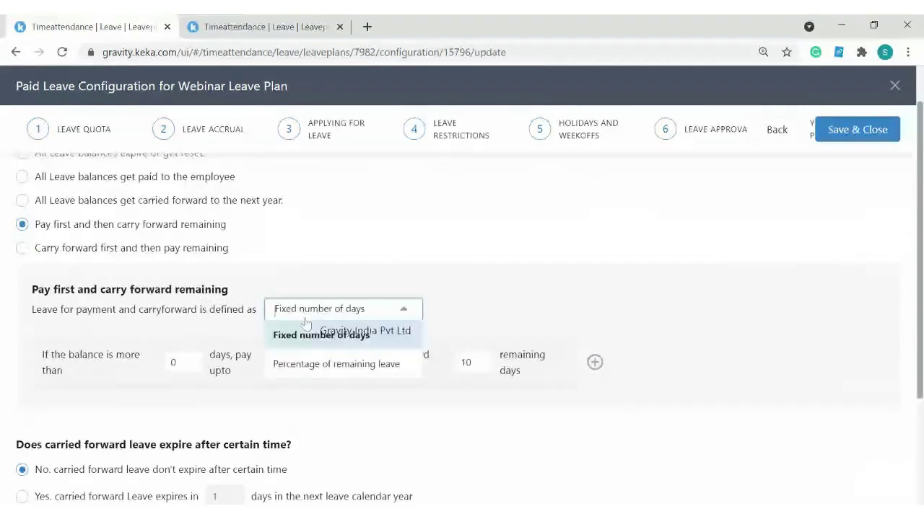
{"action": "left_click", "coordinate": [365, 363]}
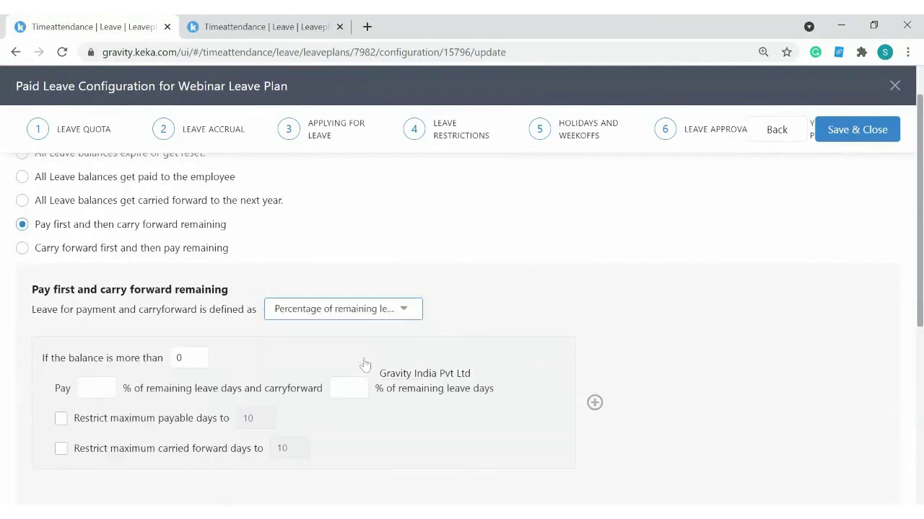
{"action": "scroll", "coordinate": [365, 363], "scroll_direction": "down", "scroll_amount": 2}
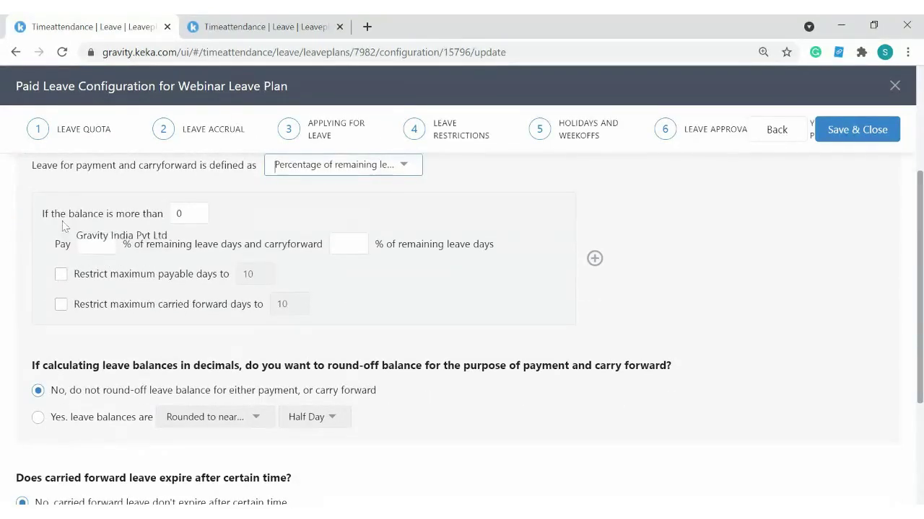
{"action": "left_click_drag", "start_coordinate": [61, 214], "coordinate": [132, 215]}
{"action": "left_click", "coordinate": [179, 214]}
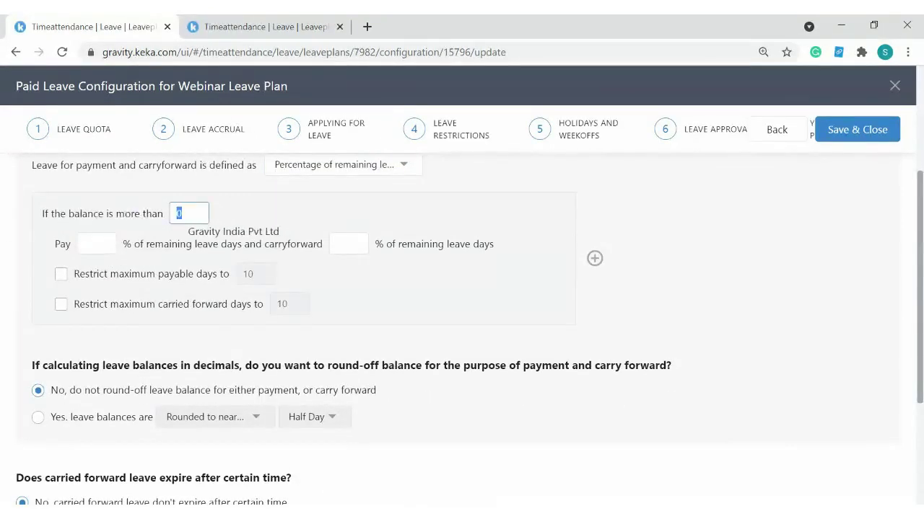
{"action": "left_click", "coordinate": [112, 245]}
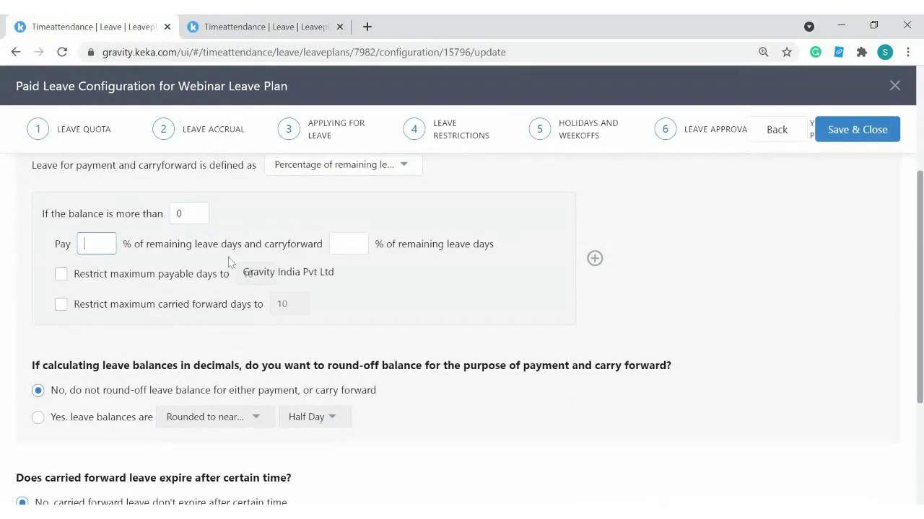
{"action": "type", "text": "50"}
{"action": "left_click", "coordinate": [350, 244]}
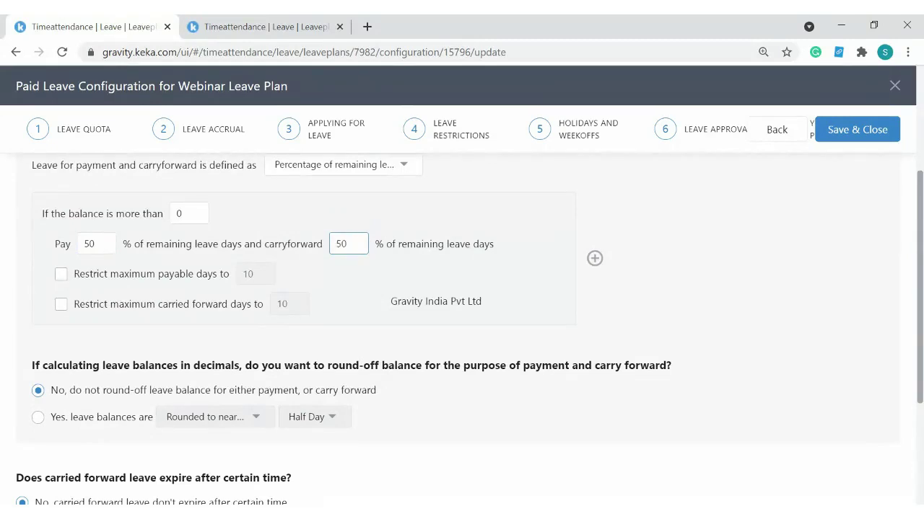
Step: Switch the payment and carry forward definition back to Fixed number of days
{"action": "scroll", "coordinate": [378, 293], "scroll_direction": "up", "scroll_amount": 1}
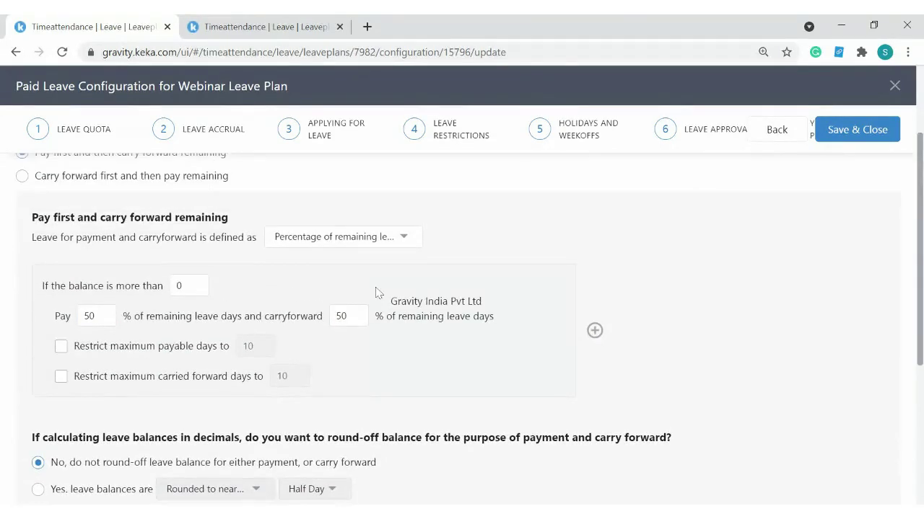
{"action": "left_click", "coordinate": [360, 238]}
{"action": "left_click", "coordinate": [317, 262]}
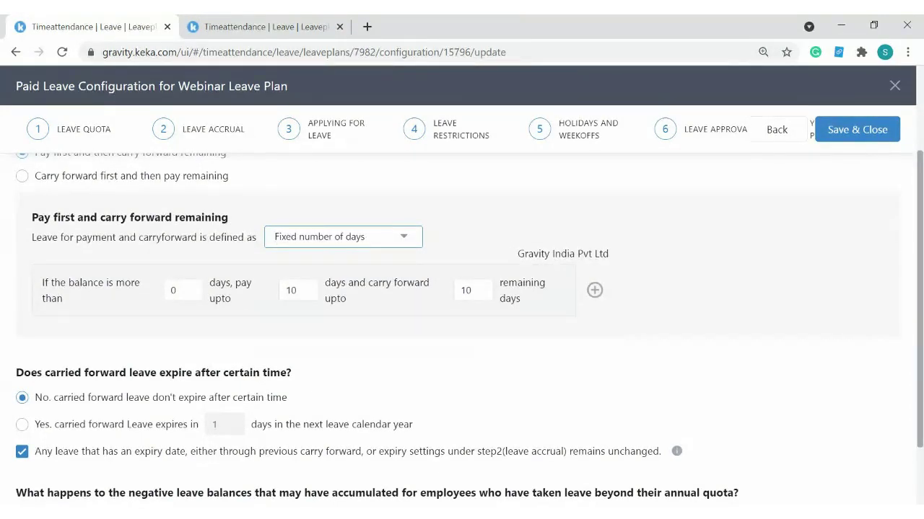
Step: Change the year-end rule to carry forward first and then pay remaining, carrying forward up to 15 days
{"action": "scroll", "coordinate": [122, 253], "scroll_direction": "up", "scroll_amount": 1}
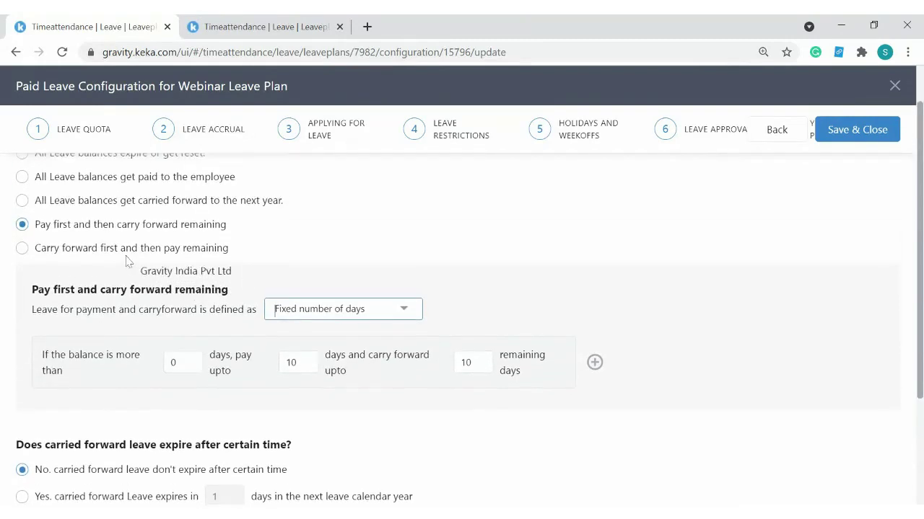
{"action": "left_click", "coordinate": [122, 252]}
{"action": "left_click_drag", "start_coordinate": [50, 248], "coordinate": [267, 264]}
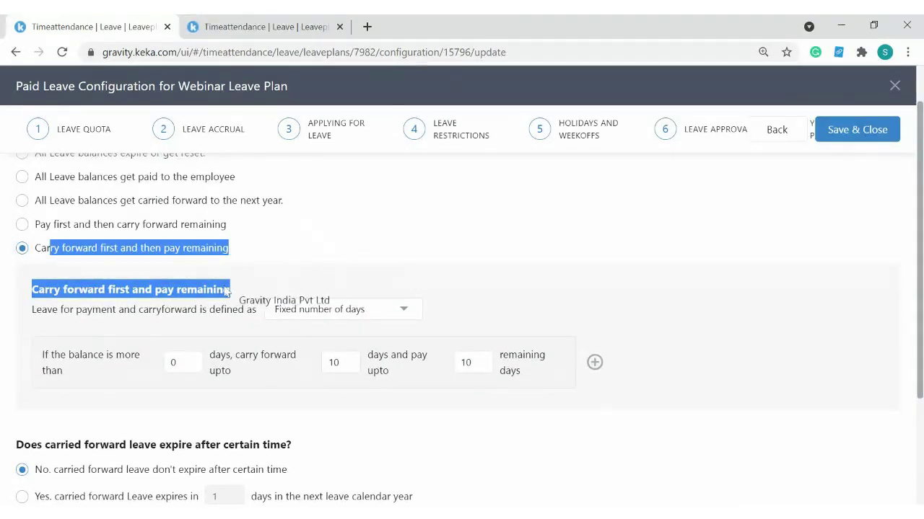
{"action": "left_click_drag", "start_coordinate": [348, 365], "coordinate": [325, 364]}
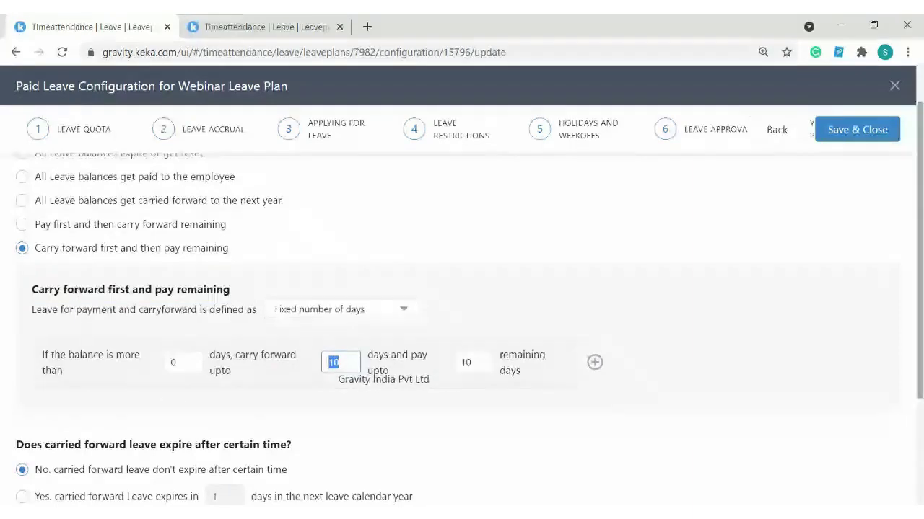
{"action": "key", "text": "BackSpace"}
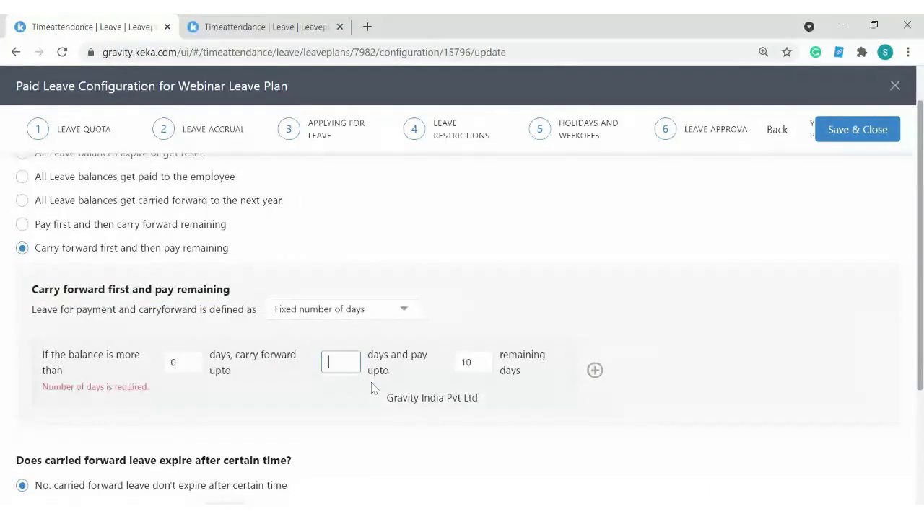
{"action": "type", "text": "15"}
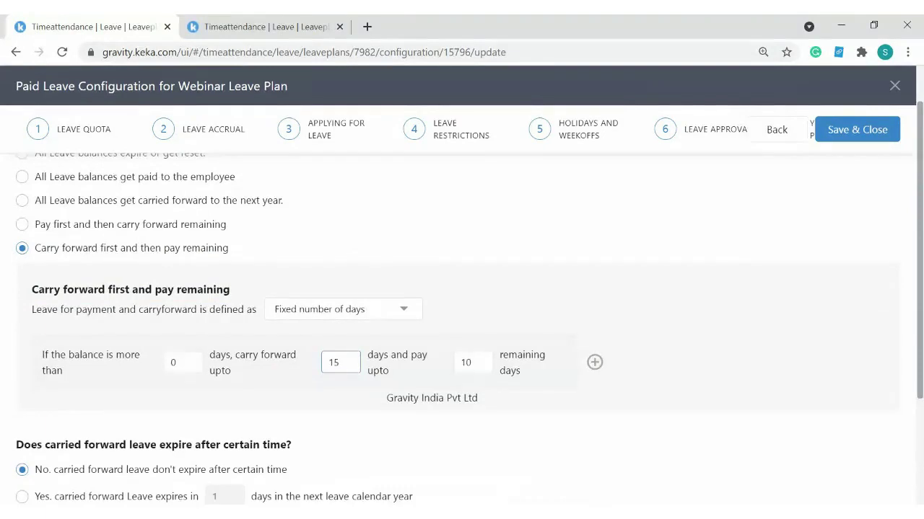
{"action": "left_click", "coordinate": [531, 259]}
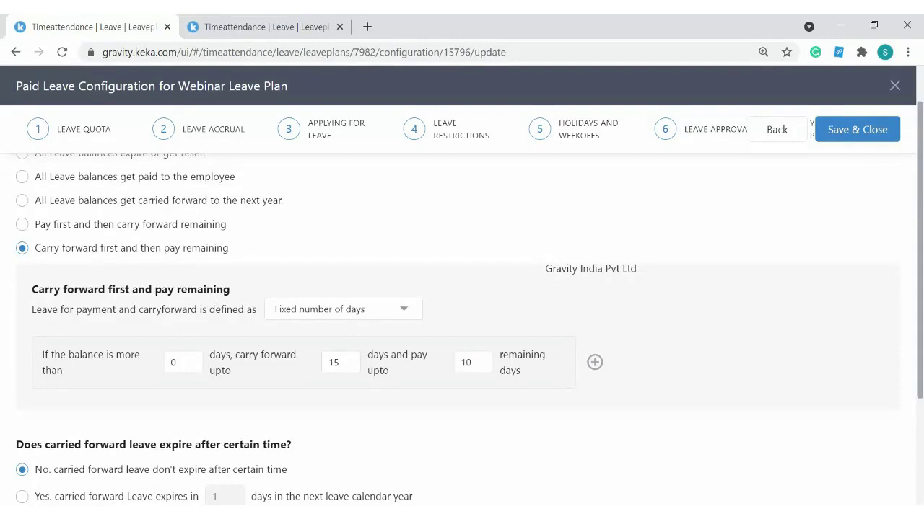
Step: Try making carried forward leave expire in 180 days in the next leave calendar year
{"action": "scroll", "coordinate": [412, 341], "scroll_direction": "down", "scroll_amount": 1}
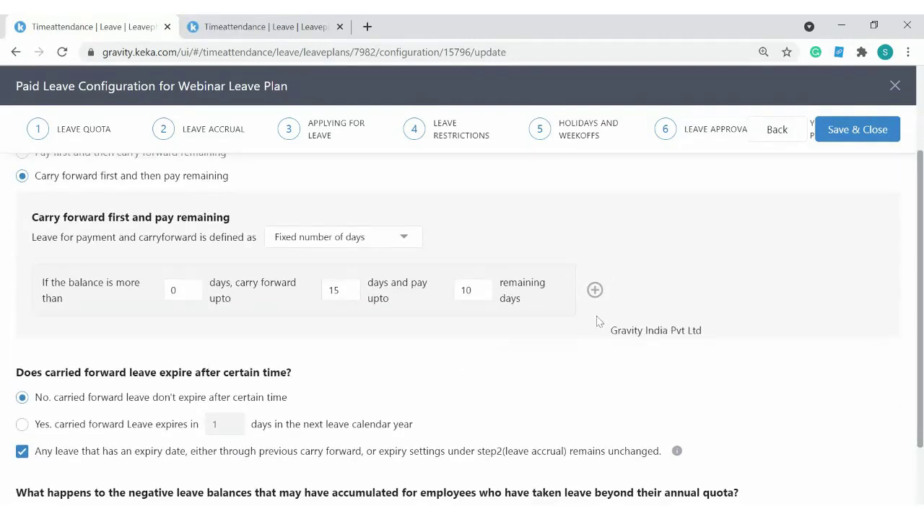
{"action": "scroll", "coordinate": [517, 320], "scroll_direction": "down", "scroll_amount": 1}
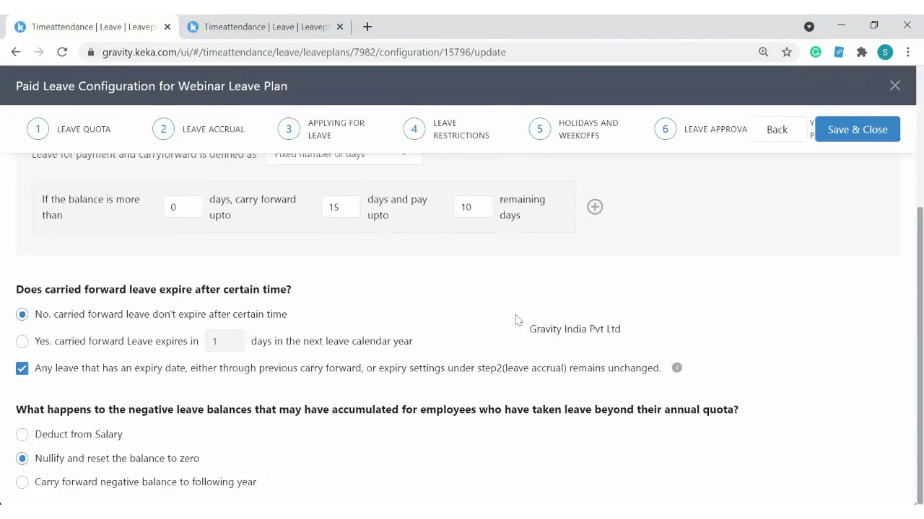
{"action": "left_click_drag", "start_coordinate": [46, 289], "coordinate": [320, 281]}
{"action": "scroll", "coordinate": [347, 294], "scroll_direction": "up", "scroll_amount": 1}
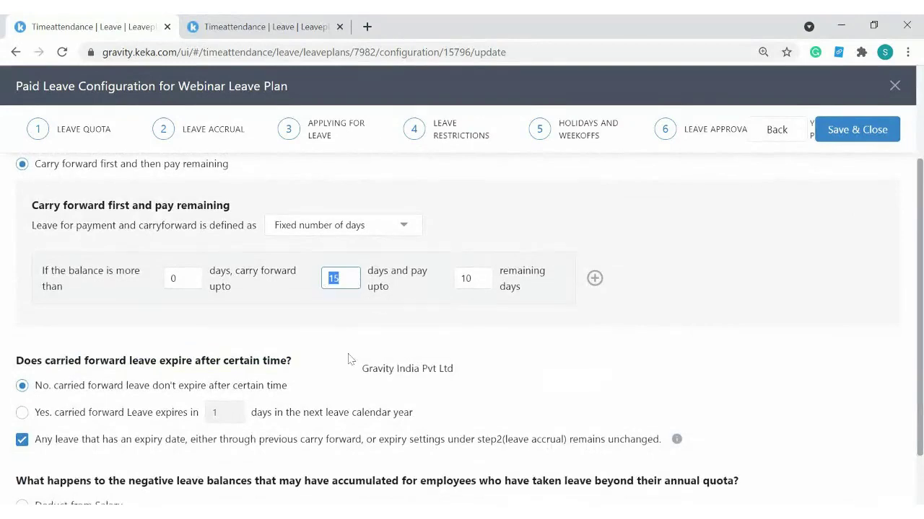
{"action": "scroll", "coordinate": [350, 357], "scroll_direction": "down", "scroll_amount": 1}
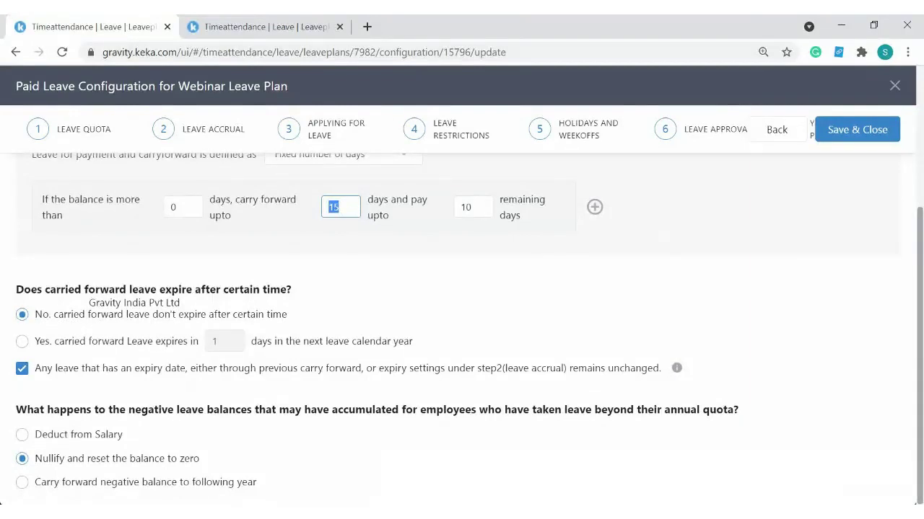
{"action": "left_click", "coordinate": [80, 342]}
{"action": "left_click", "coordinate": [231, 341]}
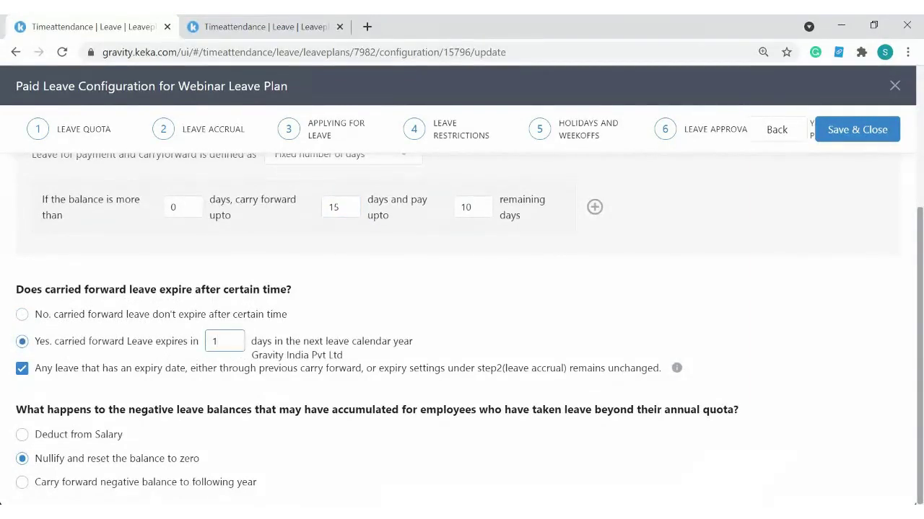
{"action": "type", "text": "80"}
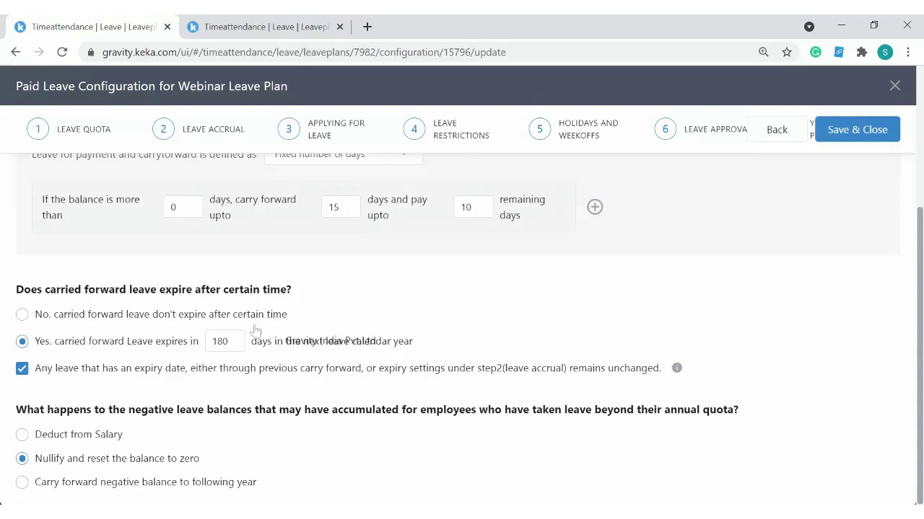
Step: Set carried forward leave not to expire, keeping the option that leaves existing expiry dates unchanged enabled
{"action": "left_click_drag", "start_coordinate": [9, 322], "coordinate": [379, 333]}
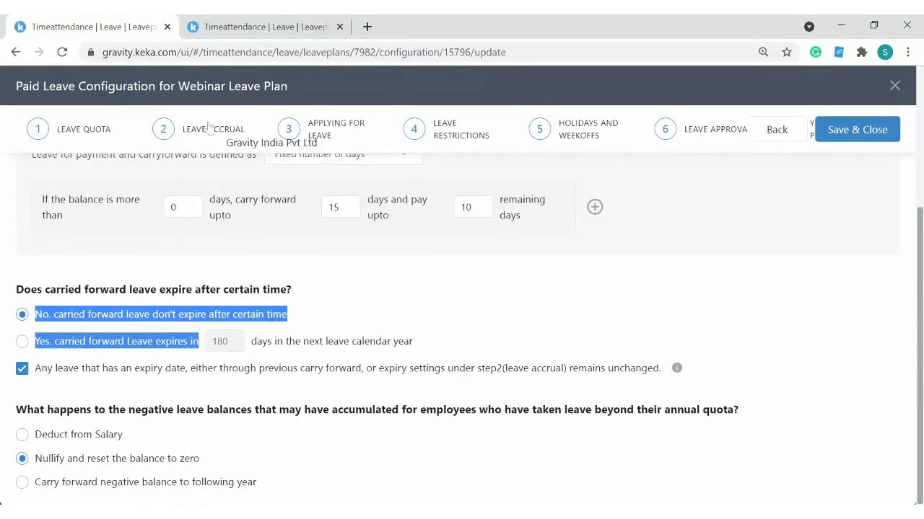
{"action": "left_click_drag", "start_coordinate": [47, 370], "coordinate": [460, 383]}
{"action": "left_click", "coordinate": [595, 376]}
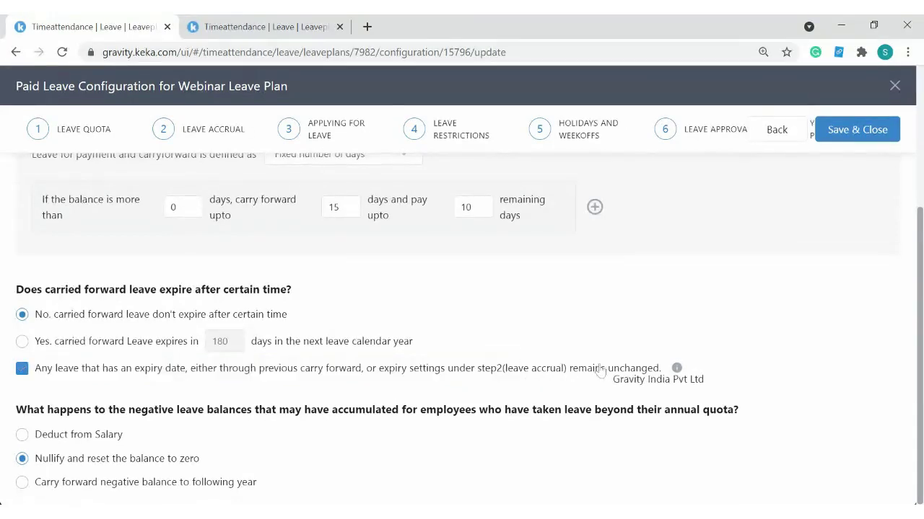
{"action": "left_click", "coordinate": [21, 368]}
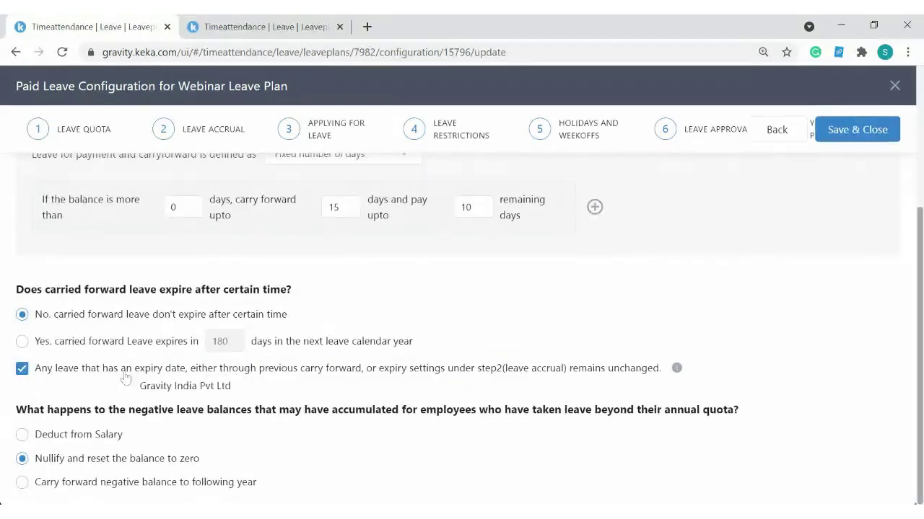
Step: Try the negative leave balance options: deduct from salary, nullify and reset to zero, and carry forward to the following year
{"action": "left_click_drag", "start_coordinate": [33, 409], "coordinate": [99, 410]}
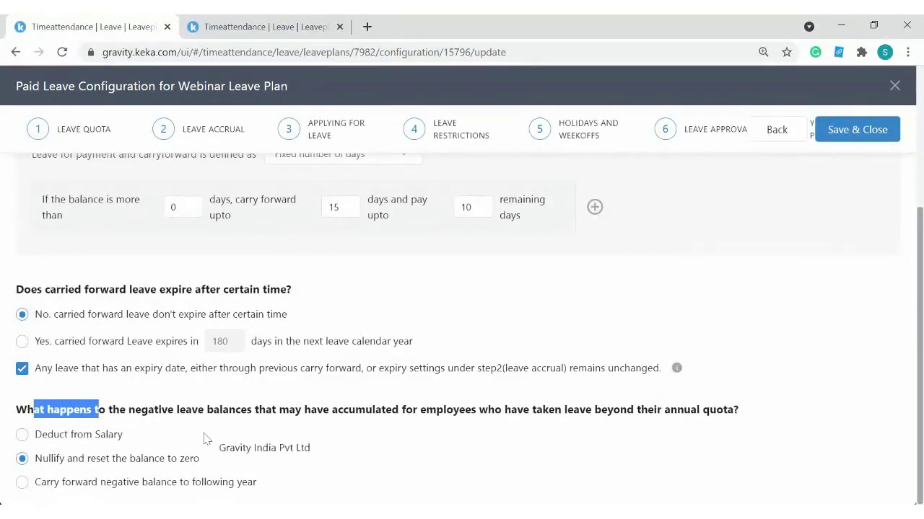
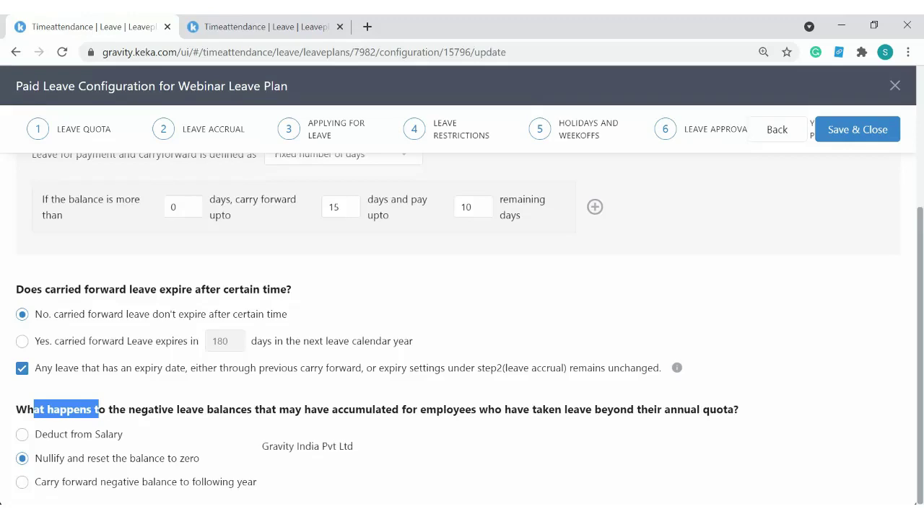
{"action": "left_click", "coordinate": [42, 438]}
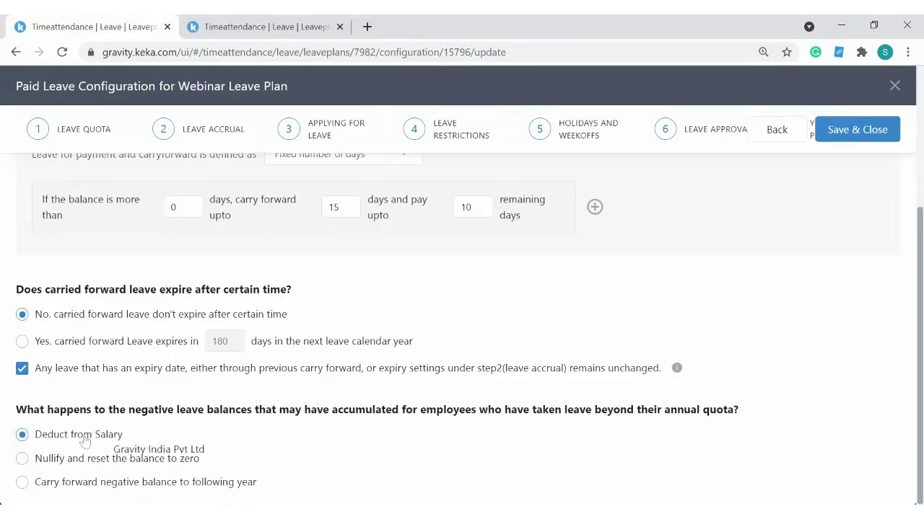
{"action": "left_click_drag", "start_coordinate": [42, 436], "coordinate": [142, 441]}
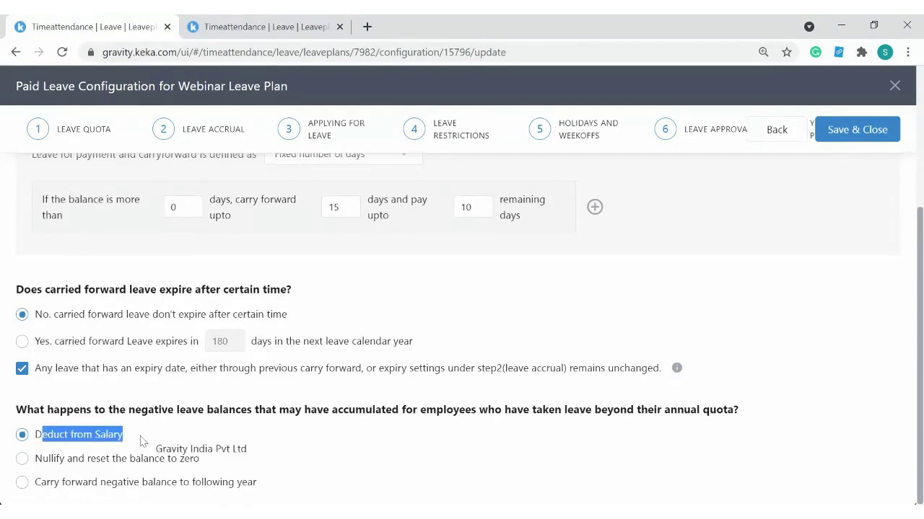
{"action": "left_click_drag", "start_coordinate": [42, 459], "coordinate": [167, 471]}
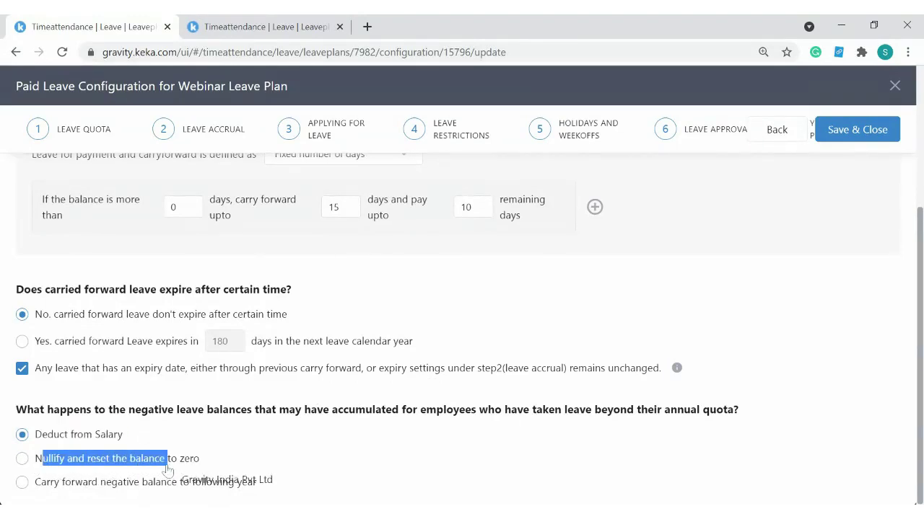
{"action": "left_click", "coordinate": [170, 467]}
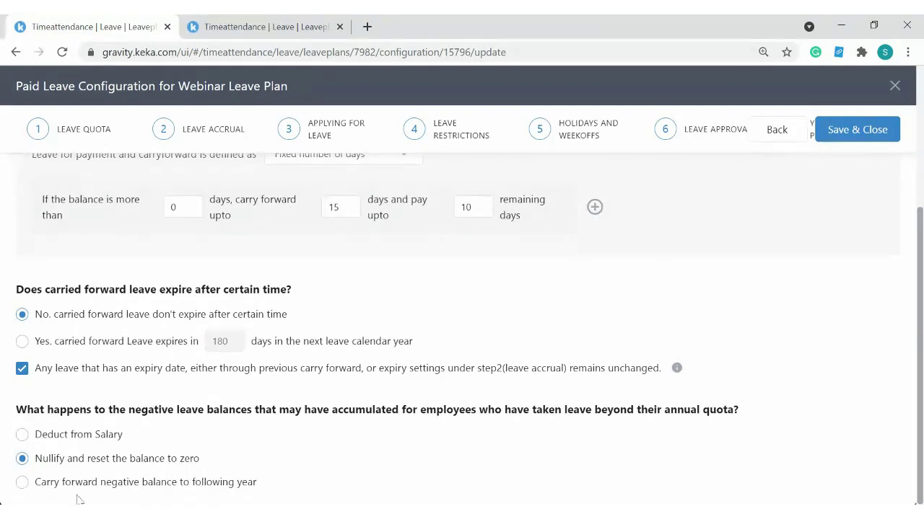
{"action": "left_click", "coordinate": [22, 482]}
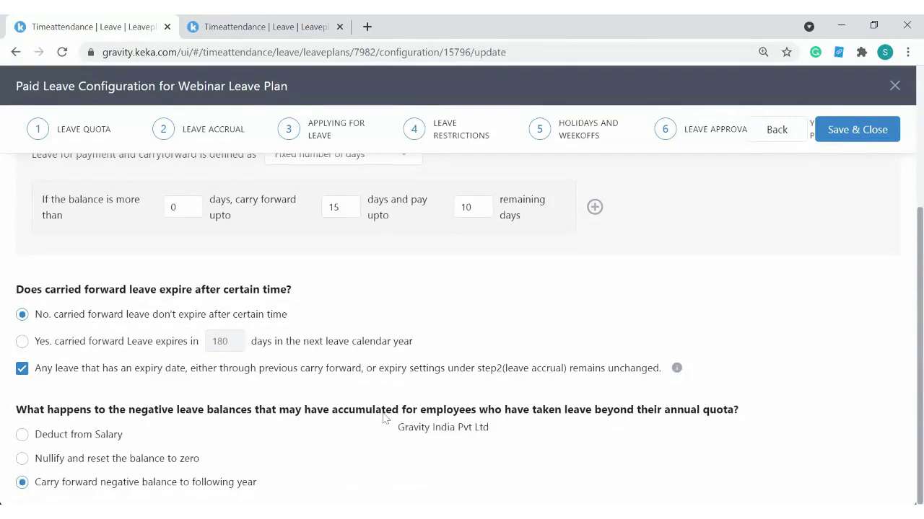
{"action": "scroll", "coordinate": [487, 345], "scroll_direction": "up", "scroll_amount": 3}
{"action": "scroll", "coordinate": [495, 329], "scroll_direction": "down", "scroll_amount": 3}
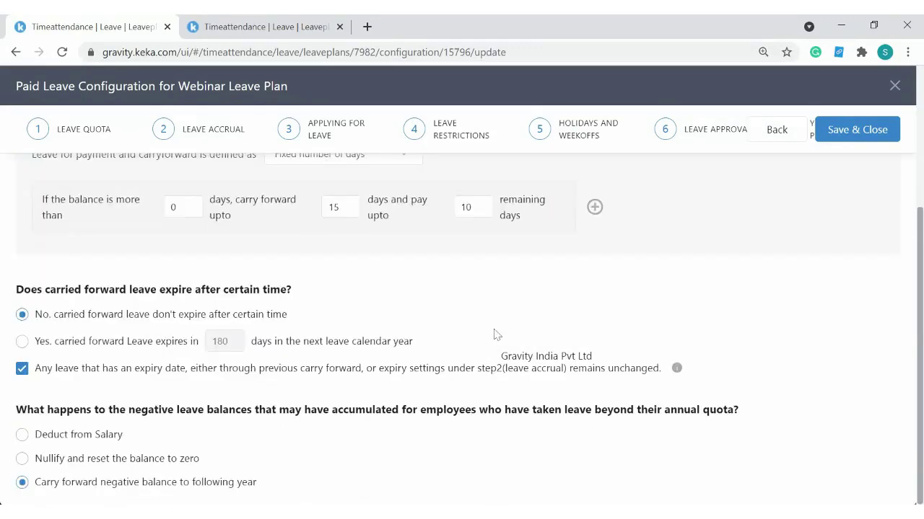
Step: Set negative leave balances to be nullified and reset to zero, and save and close the Paid Leave configuration
{"action": "left_click", "coordinate": [94, 459]}
{"action": "left_click", "coordinate": [84, 439]}
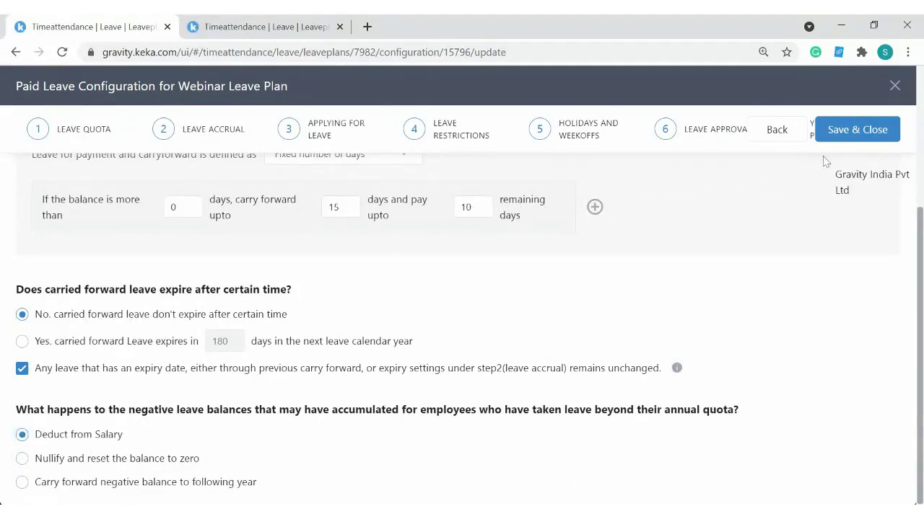
{"action": "left_click", "coordinate": [152, 462]}
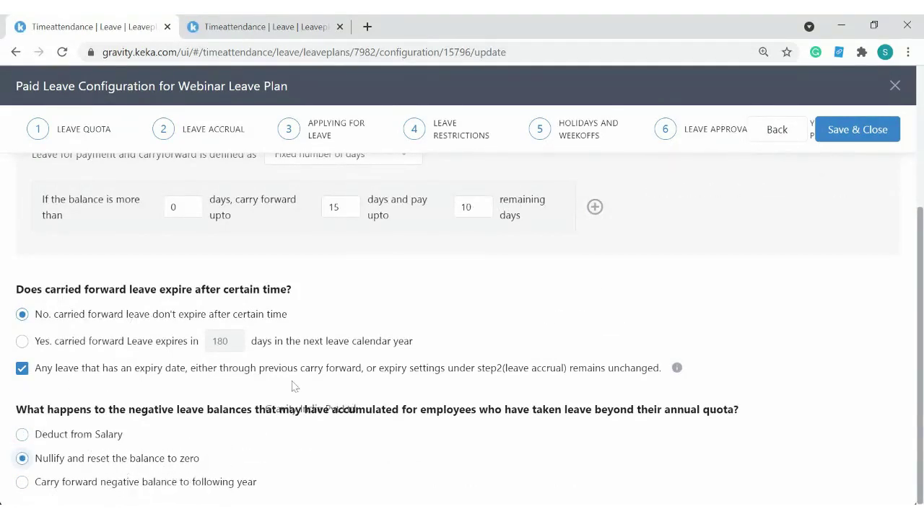
{"action": "left_click", "coordinate": [868, 128]}
Step: Review the leave types configured in the Webinar Leave Plan and check which employees are assigned to it
{"action": "scroll", "coordinate": [505, 400], "scroll_direction": "down", "scroll_amount": 3}
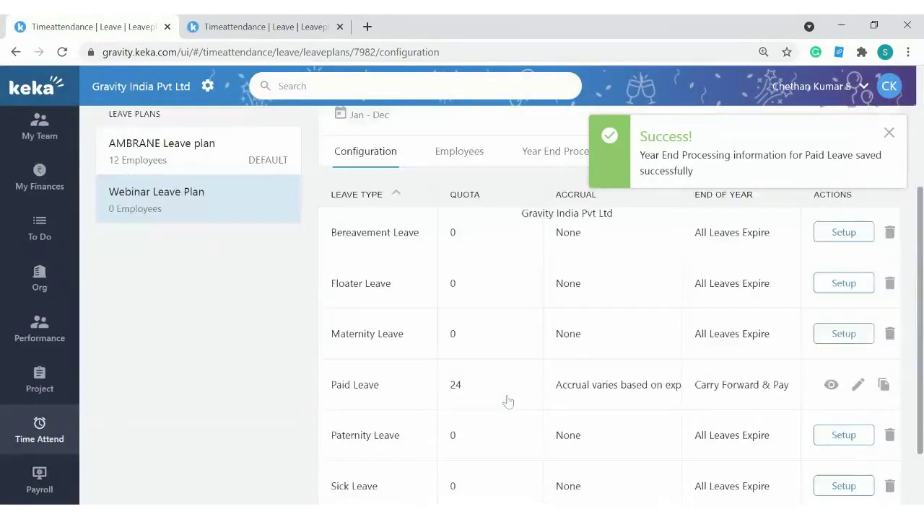
{"action": "scroll", "coordinate": [386, 353], "scroll_direction": "down", "scroll_amount": 2}
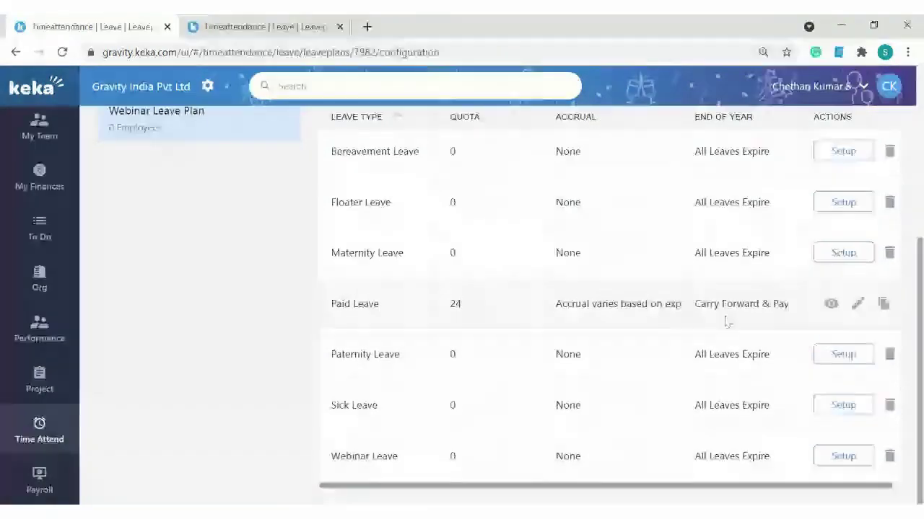
{"action": "scroll", "coordinate": [263, 344], "scroll_direction": "up", "scroll_amount": 3}
{"action": "scroll", "coordinate": [346, 303], "scroll_direction": "down", "scroll_amount": 3}
{"action": "scroll", "coordinate": [397, 340], "scroll_direction": "up", "scroll_amount": 2}
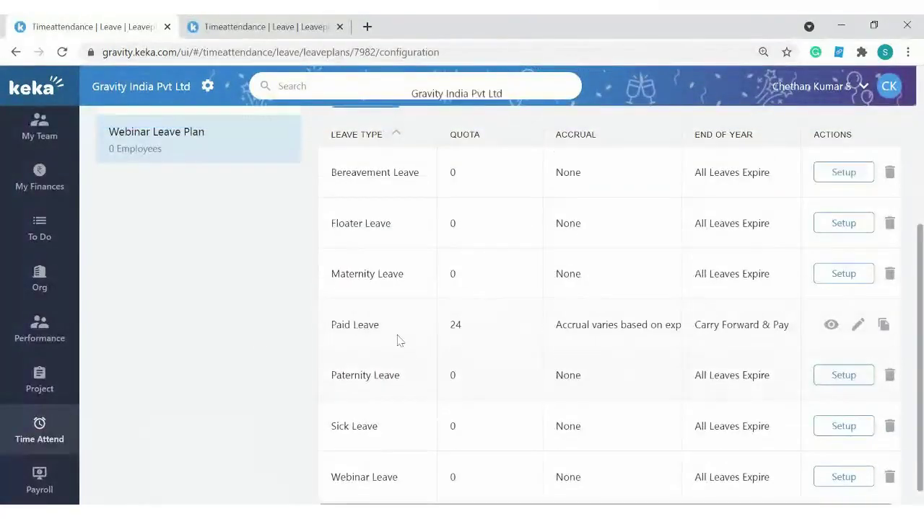
{"action": "left_click", "coordinate": [438, 228]}
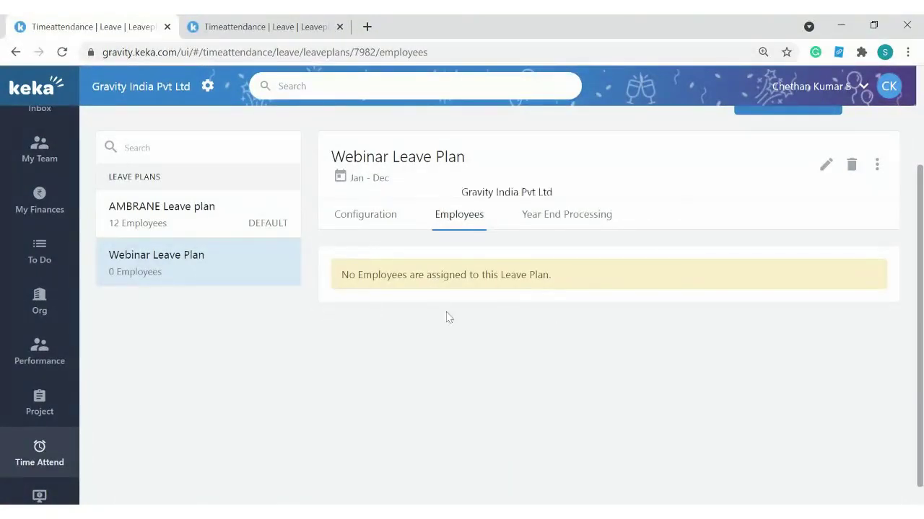
{"action": "scroll", "coordinate": [394, 326], "scroll_direction": "up", "scroll_amount": 3}
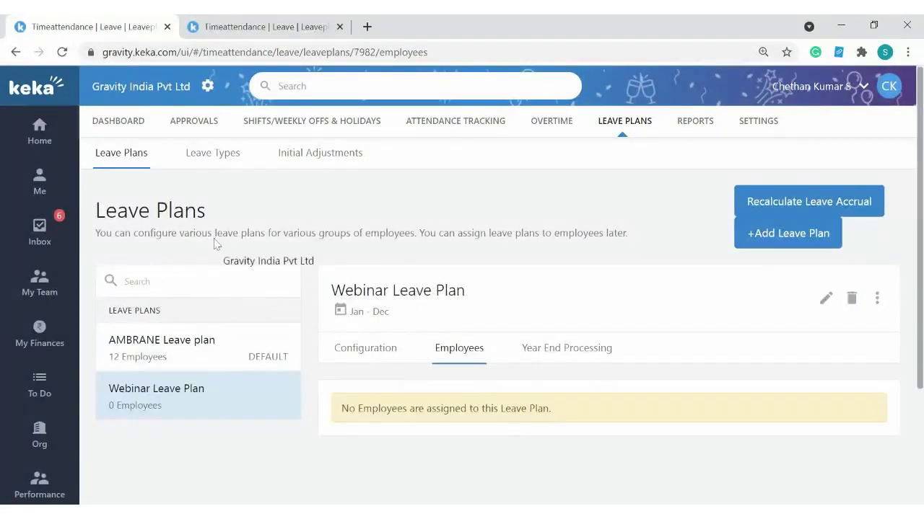
Step: Try finding an employee by name with the global search, and clear the query
{"action": "left_click", "coordinate": [330, 90]}
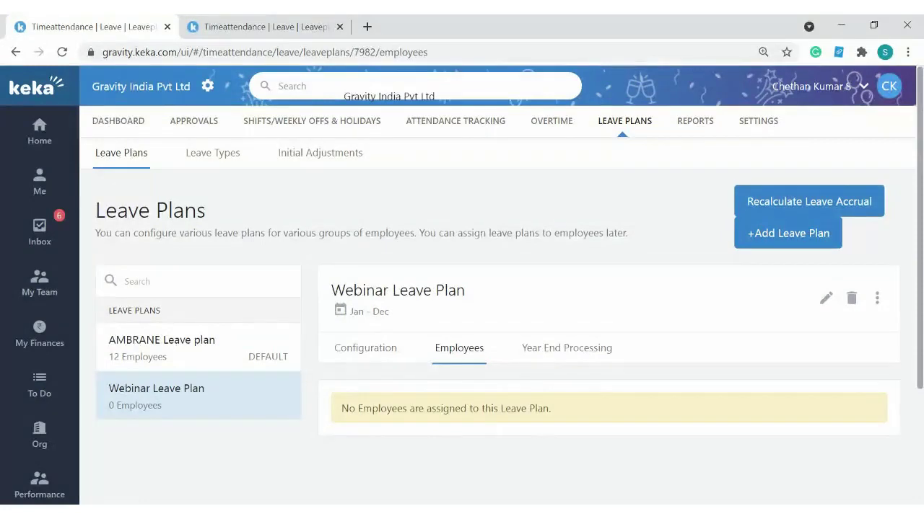
{"action": "type", "text": "c"}
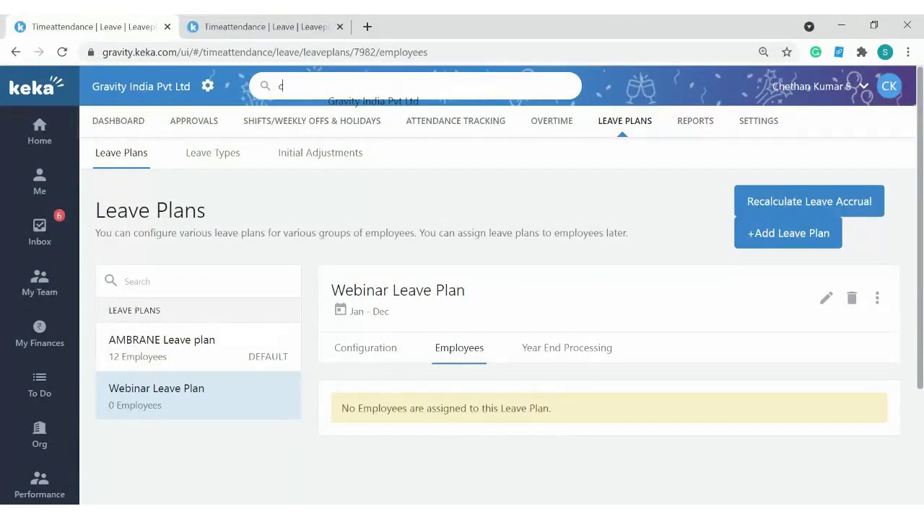
{"action": "type", "text": "heta"}
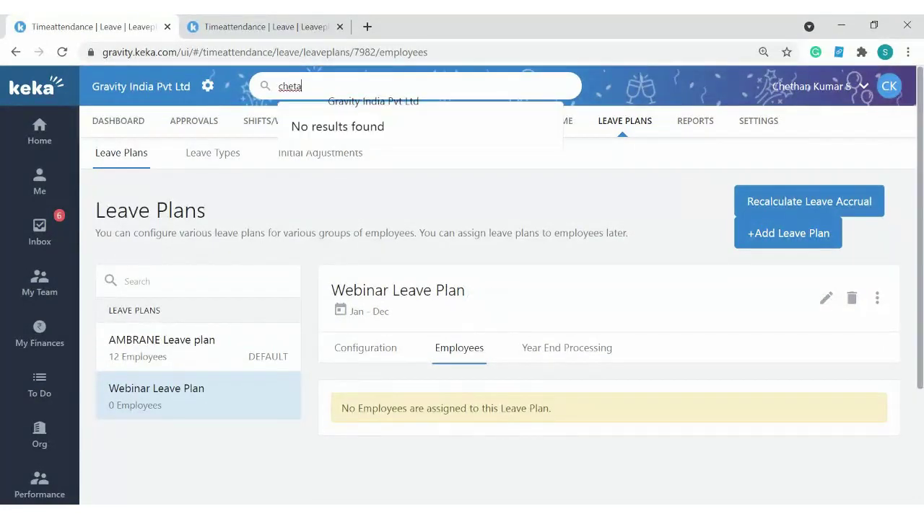
{"action": "key", "text": "BackSpace"}
{"action": "key", "text": "BackSpace"}
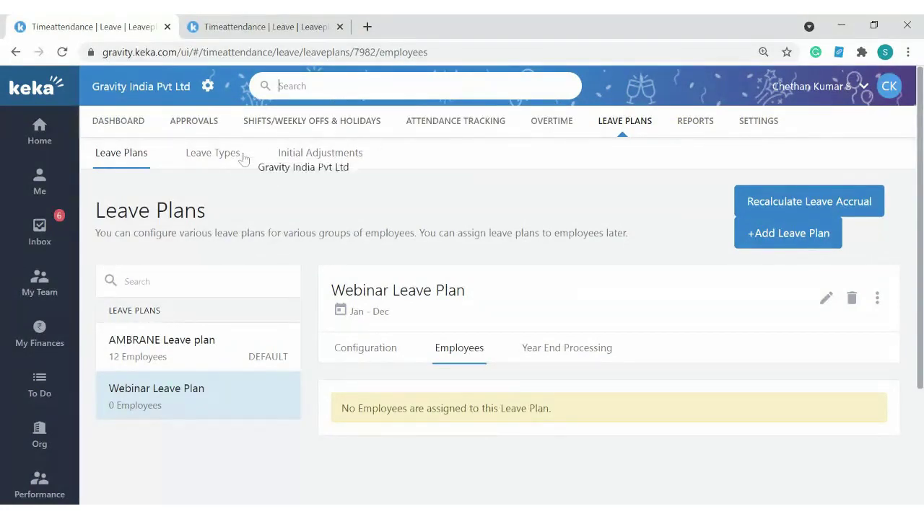
Step: Open the profile of the second employee listed under the AMBRANE Leave plan
{"action": "left_click", "coordinate": [165, 342]}
{"action": "scroll", "coordinate": [508, 321], "scroll_direction": "down", "scroll_amount": 3}
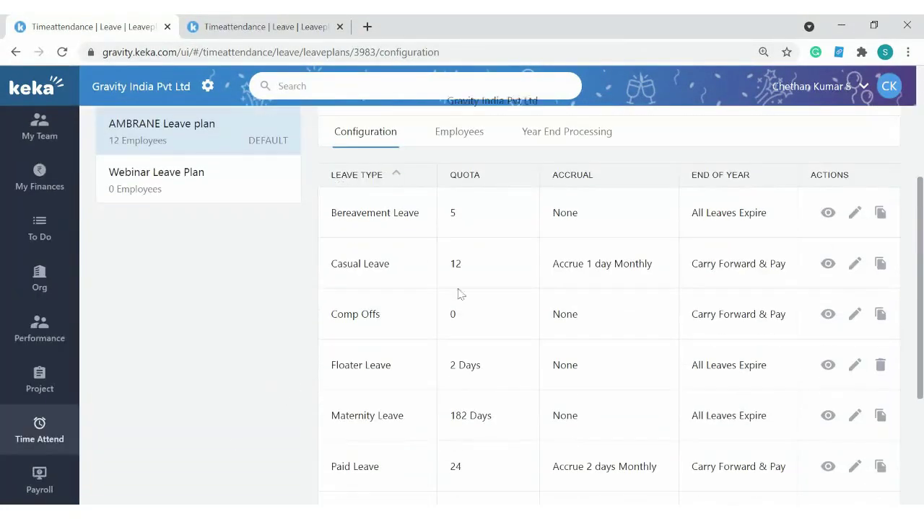
{"action": "left_click", "coordinate": [473, 131]}
{"action": "scroll", "coordinate": [381, 402], "scroll_direction": "down", "scroll_amount": 2}
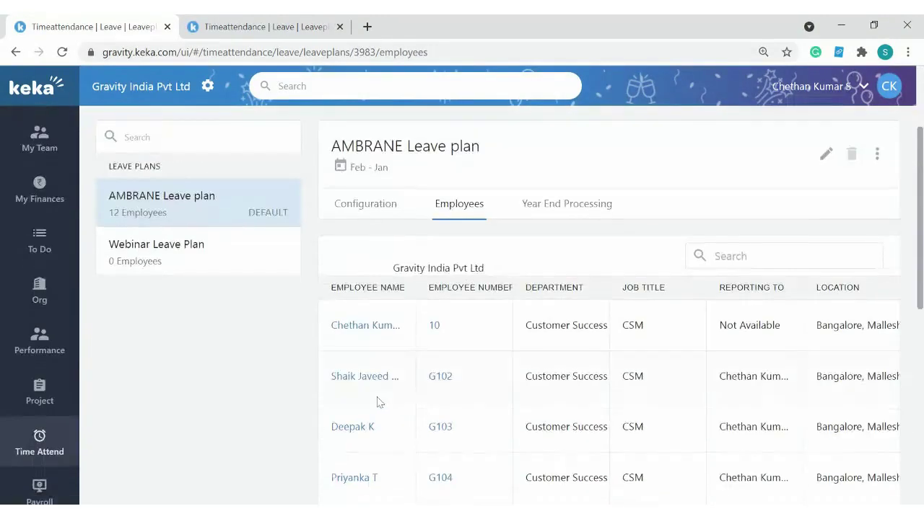
{"action": "left_click", "coordinate": [374, 380]}
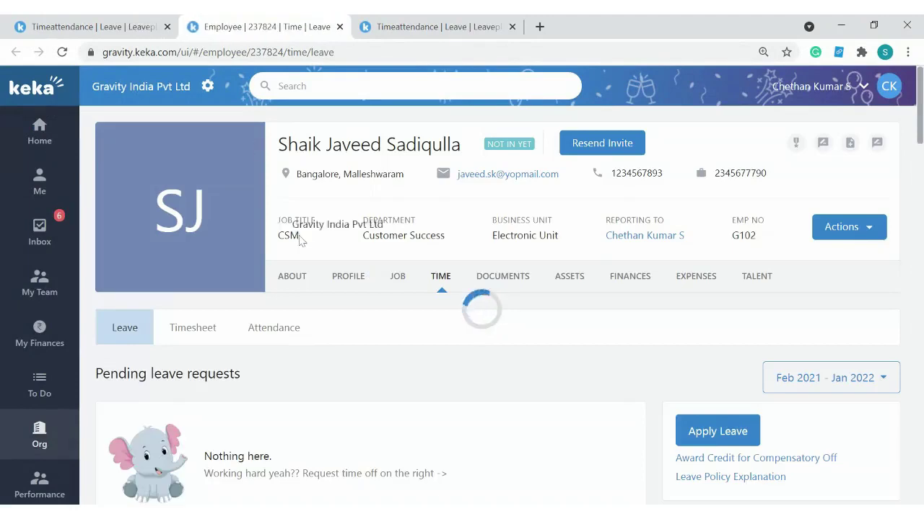
Step: In the employee's job details, start a leave plan update to Webinar Leave Plan, effective from 06/01/2021
{"action": "scroll", "coordinate": [400, 210], "scroll_direction": "down", "scroll_amount": 1}
{"action": "left_click", "coordinate": [398, 206]}
{"action": "scroll", "coordinate": [426, 282], "scroll_direction": "down", "scroll_amount": 6}
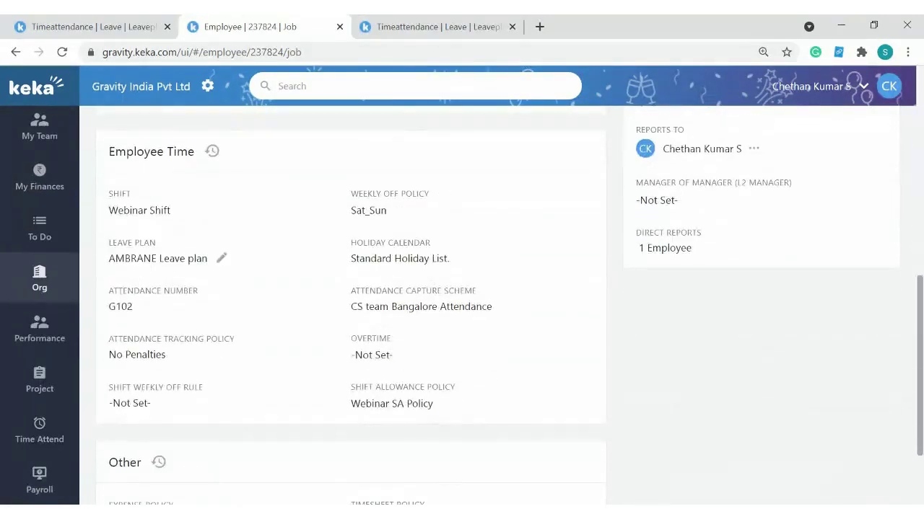
{"action": "left_click", "coordinate": [220, 260]}
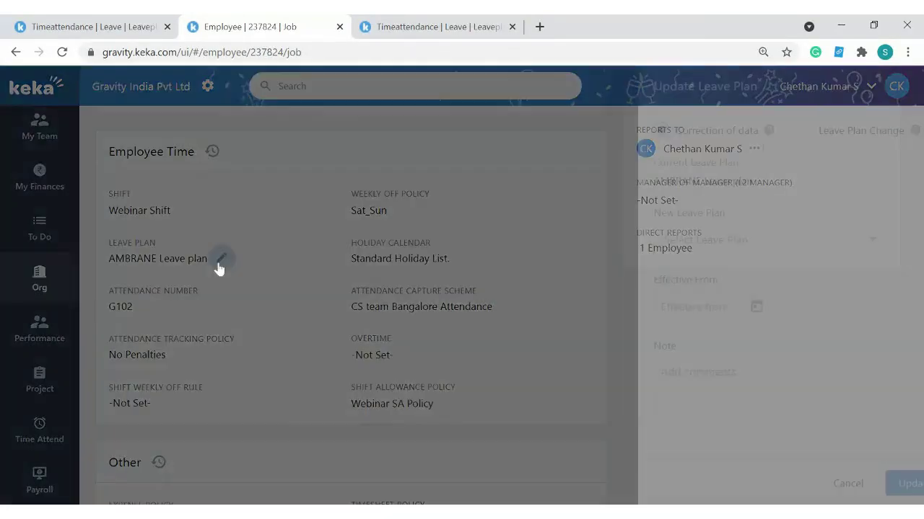
{"action": "left_click", "coordinate": [736, 241]}
{"action": "left_click", "coordinate": [696, 299]}
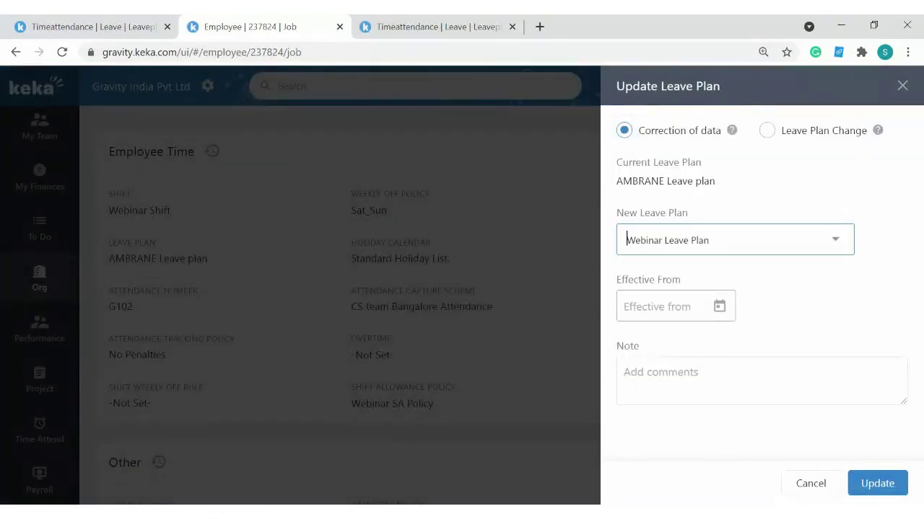
{"action": "left_click", "coordinate": [658, 306]}
{"action": "left_click", "coordinate": [646, 412]}
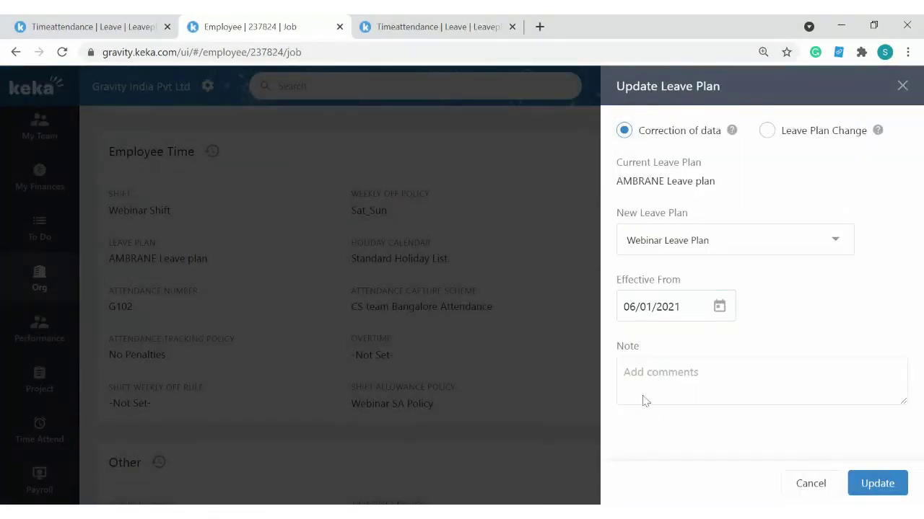
Step: Add the note "webinar leave" to the leave plan change and submit the update
{"action": "left_click", "coordinate": [646, 397]}
{"action": "type", "text": "w"}
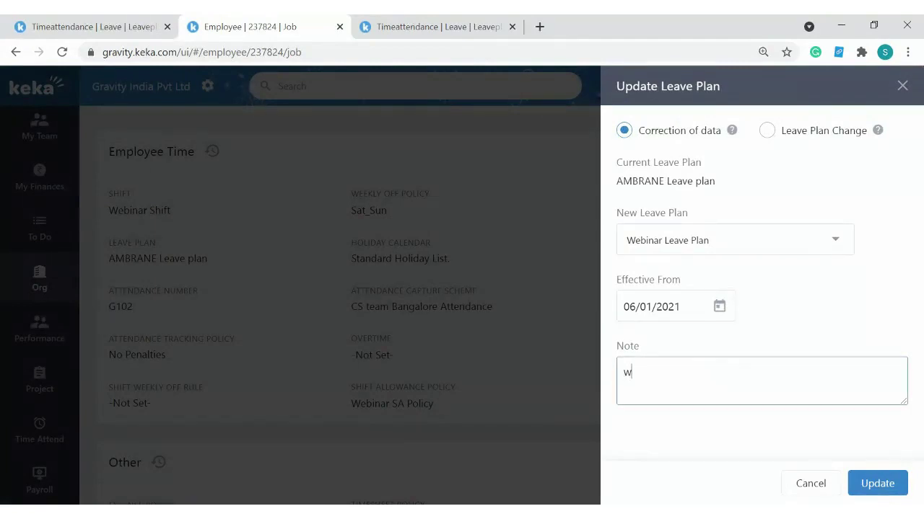
{"action": "type", "text": "ebinar "}
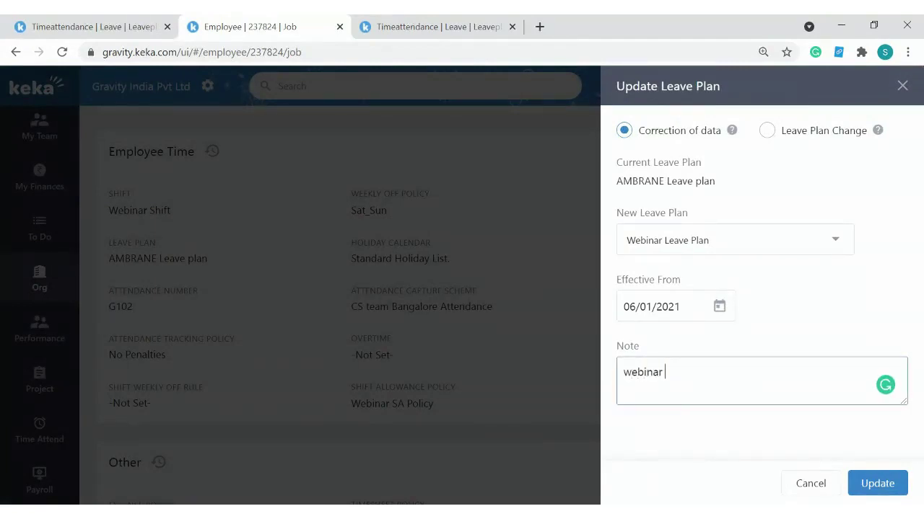
{"action": "type", "text": "leave"}
{"action": "left_click", "coordinate": [903, 483]}
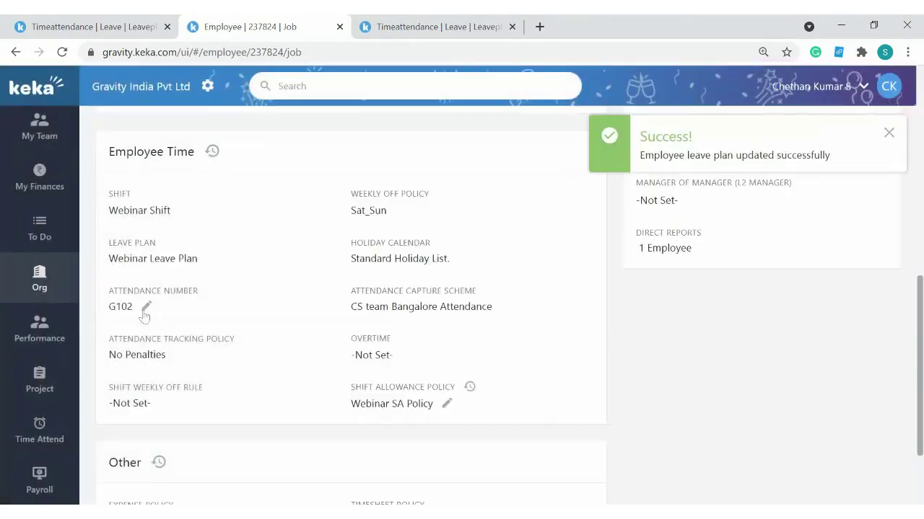
Step: Review the employee's Paid Leave balance and its change history, and close the history
{"action": "scroll", "coordinate": [214, 339], "scroll_direction": "up", "scroll_amount": 10}
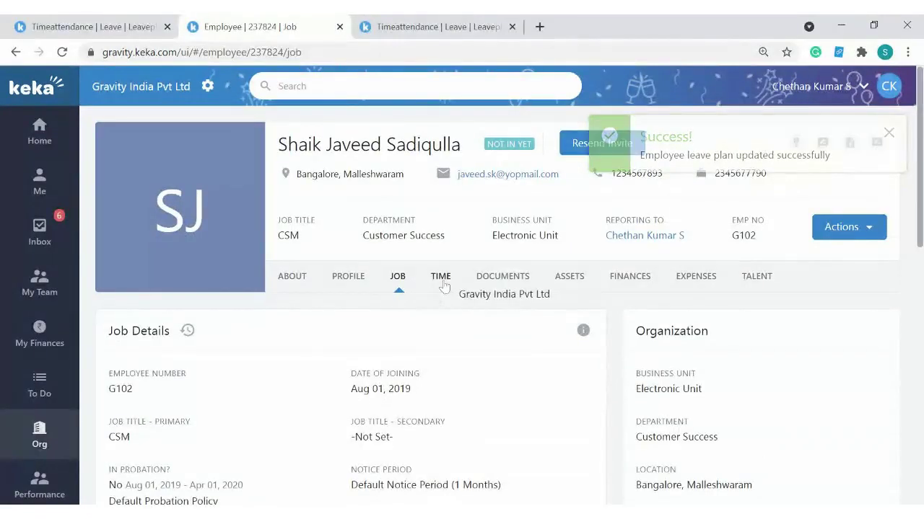
{"action": "left_click", "coordinate": [442, 280]}
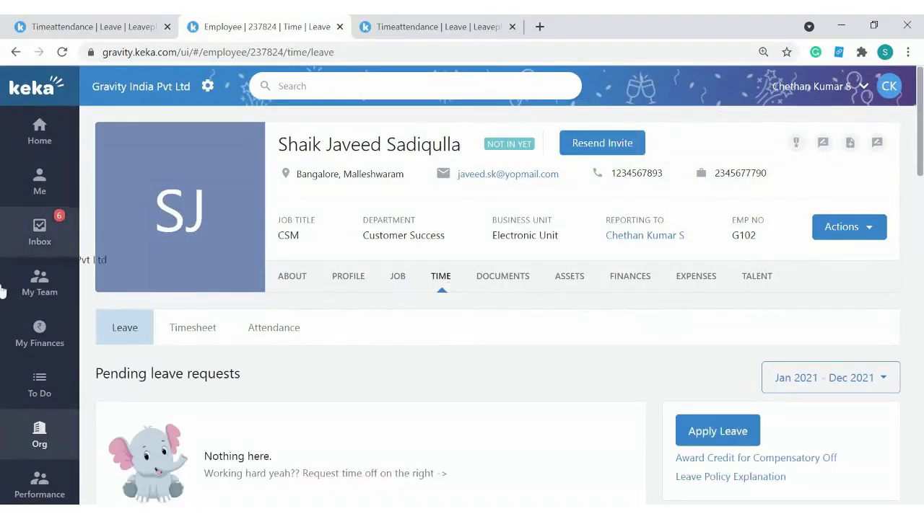
{"action": "scroll", "coordinate": [556, 266], "scroll_direction": "down", "scroll_amount": 7}
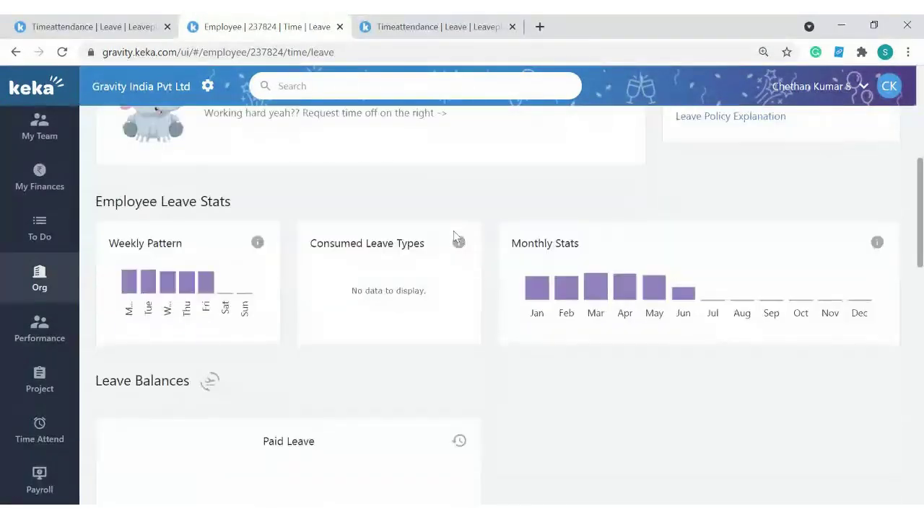
{"action": "scroll", "coordinate": [451, 241], "scroll_direction": "down", "scroll_amount": 3}
{"action": "scroll", "coordinate": [451, 239], "scroll_direction": "up", "scroll_amount": 2}
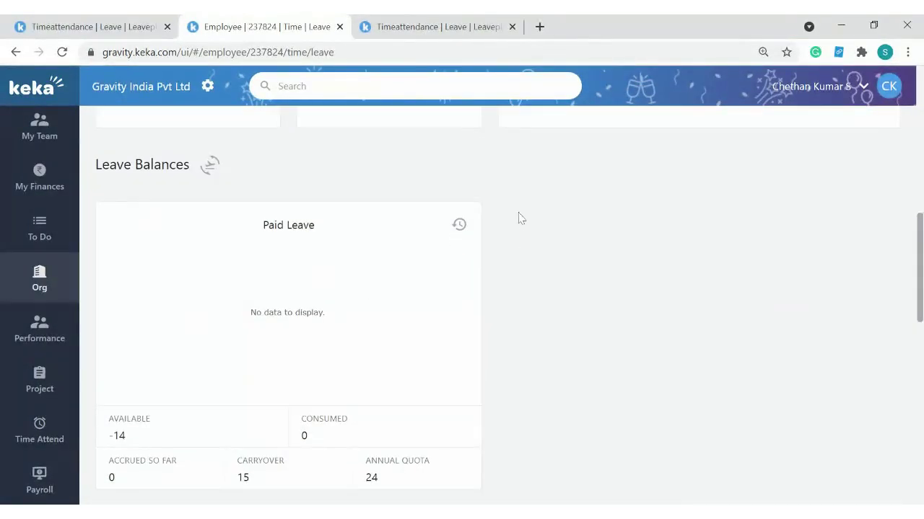
{"action": "left_click", "coordinate": [459, 225]}
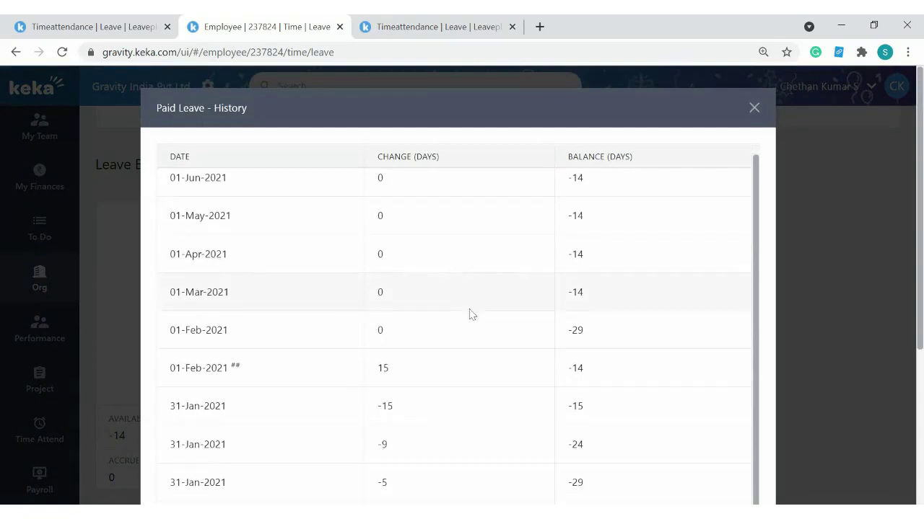
{"action": "left_click", "coordinate": [754, 109]}
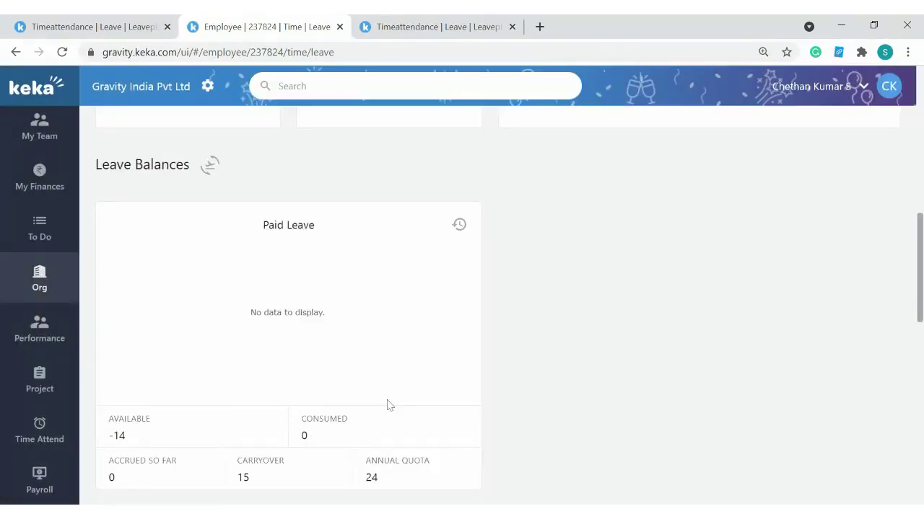
Step: Check the leave plan listed in the Employee Time section of the employee's job details
{"action": "scroll", "coordinate": [387, 405], "scroll_direction": "up", "scroll_amount": 6}
{"action": "left_click", "coordinate": [397, 276]}
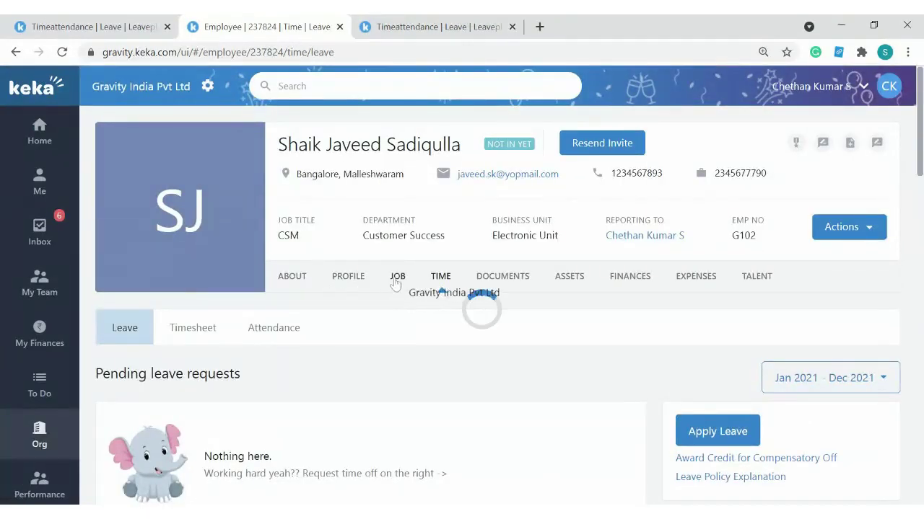
{"action": "scroll", "coordinate": [395, 284], "scroll_direction": "down", "scroll_amount": 8}
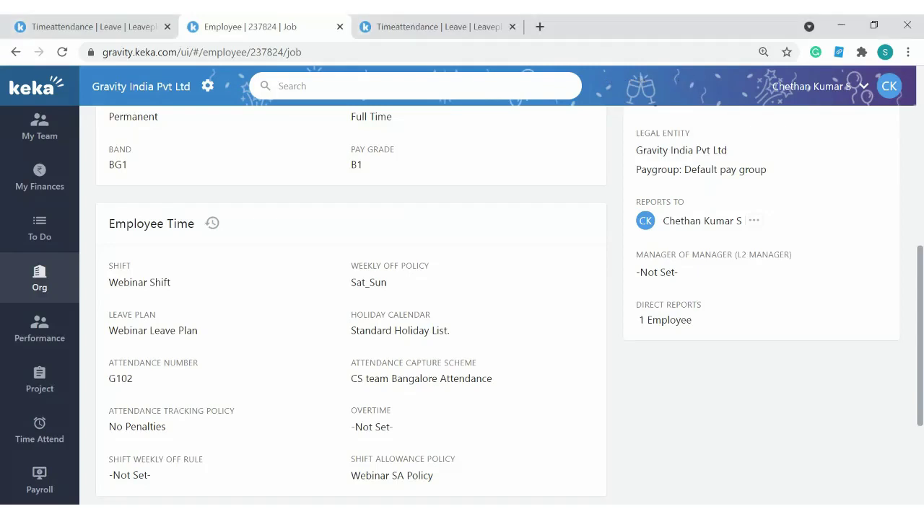
Step: Reload the leave plans page, check the employees assigned to the Webinar Leave Plan, and return to its configuration
{"action": "left_click", "coordinate": [64, 23]}
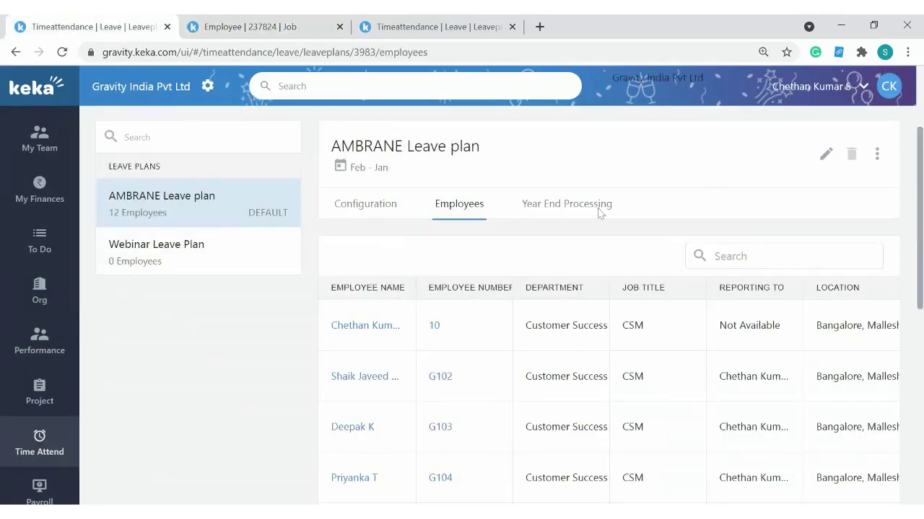
{"action": "left_click", "coordinate": [202, 252]}
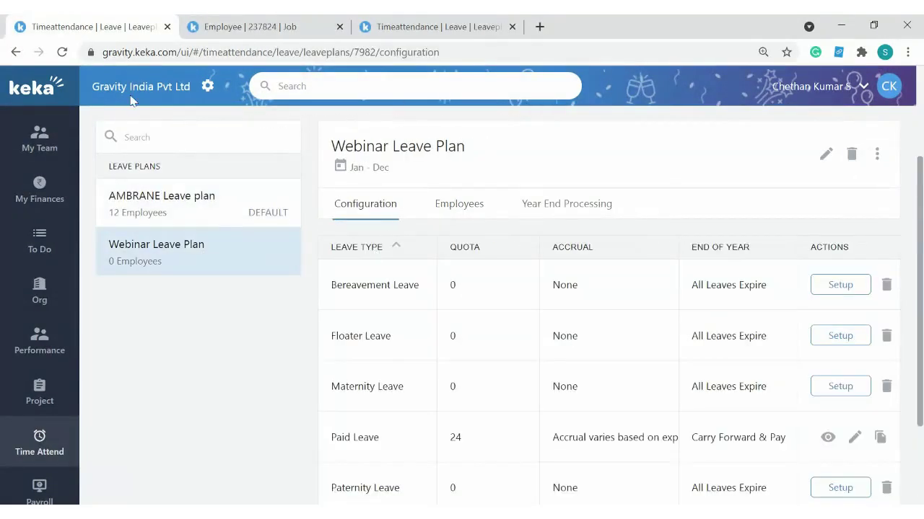
{"action": "left_click", "coordinate": [63, 52]}
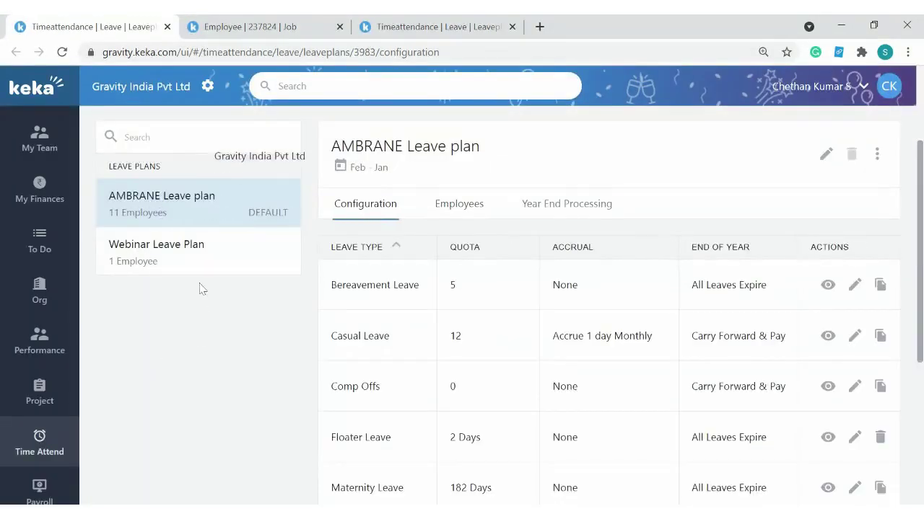
{"action": "left_click", "coordinate": [200, 259]}
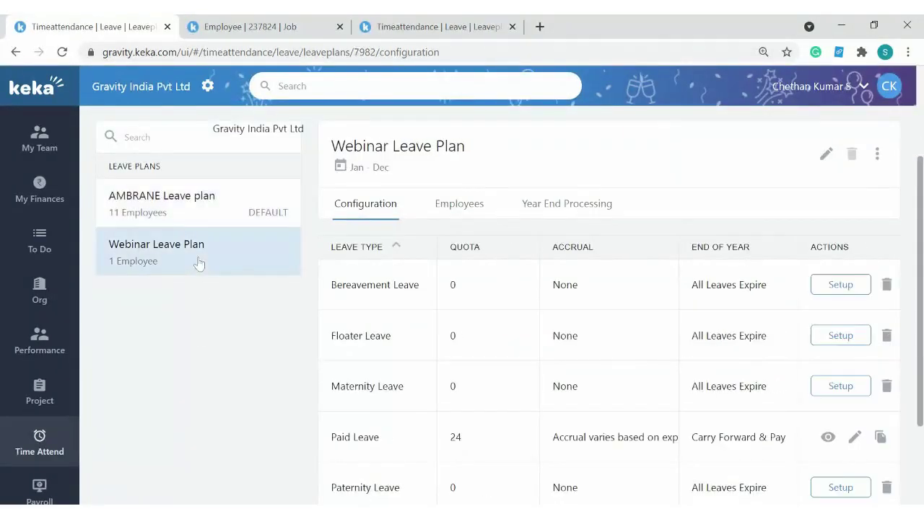
{"action": "left_click", "coordinate": [458, 205]}
{"action": "left_click", "coordinate": [390, 206]}
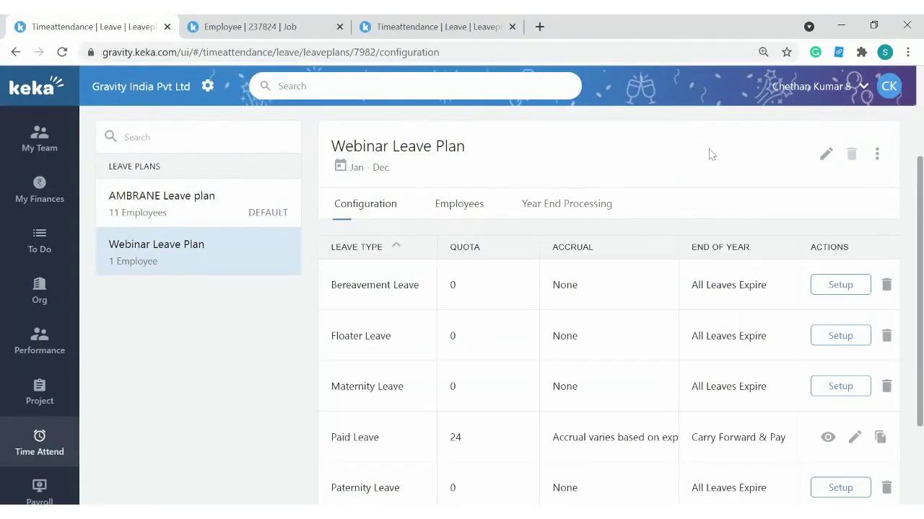
Step: Edit the Webinar Leave Plan to include a custom leave policy document, attach Dummy.pdf, and save the plan
{"action": "left_click", "coordinate": [825, 154]}
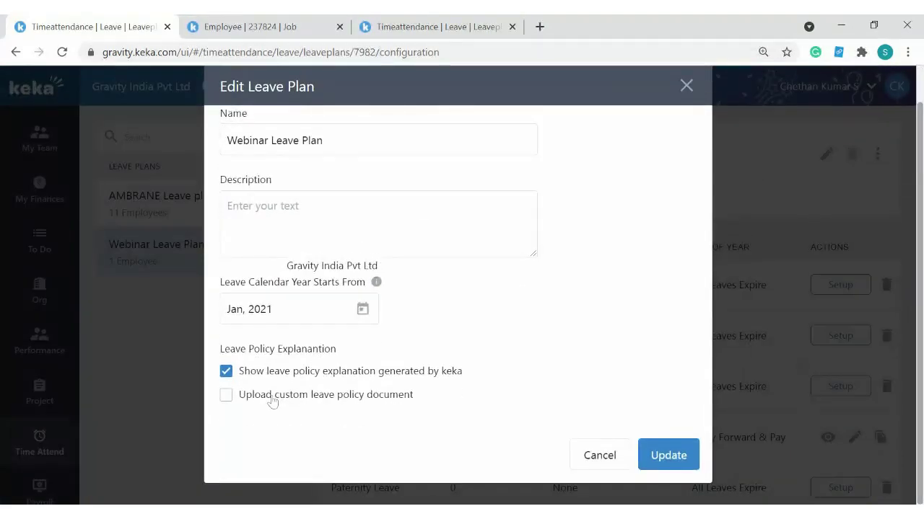
{"action": "left_click", "coordinate": [226, 395]}
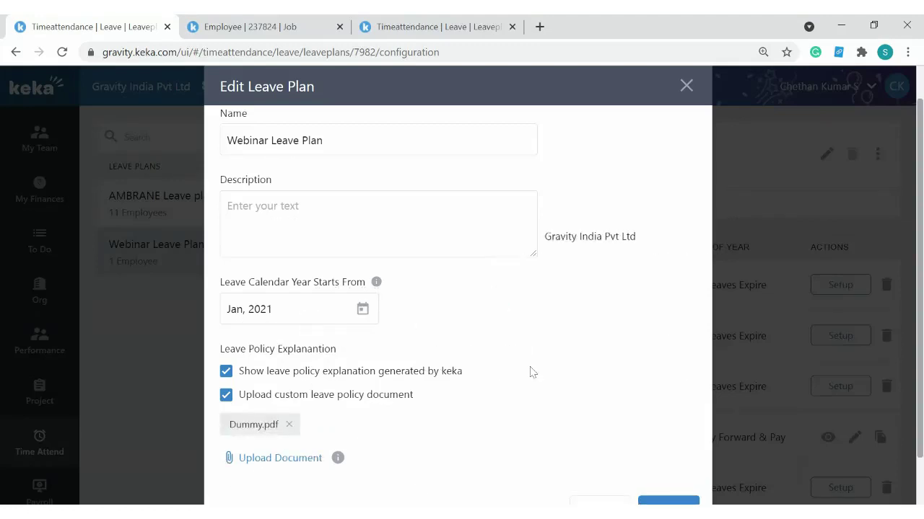
{"action": "scroll", "coordinate": [390, 383], "scroll_direction": "down", "scroll_amount": 1}
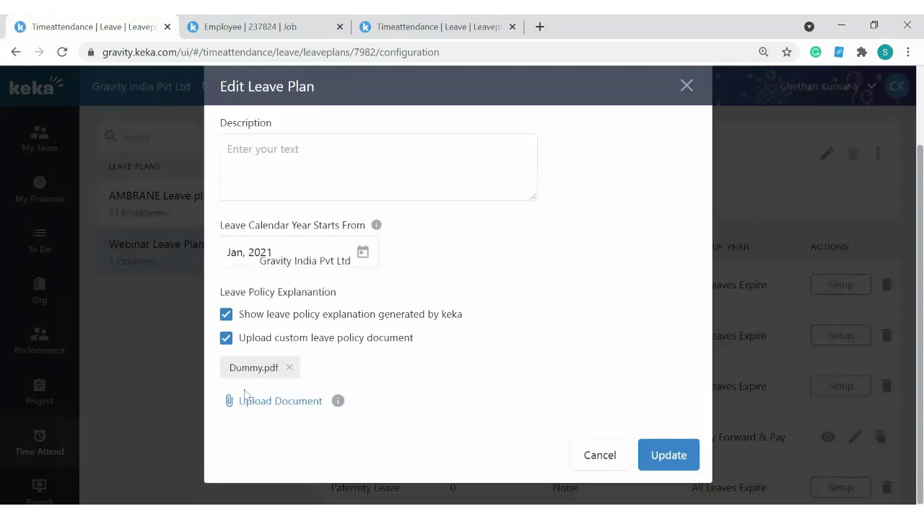
{"action": "left_click", "coordinate": [667, 458]}
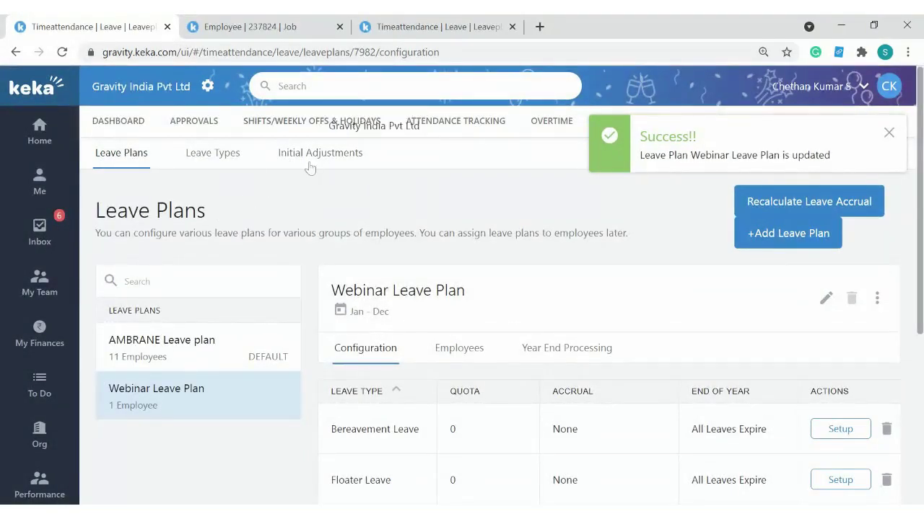
Step: Open the leave page of the employee assigned to the Webinar Leave Plan and look over its leave policy links
{"action": "left_click", "coordinate": [459, 347]}
{"action": "scroll", "coordinate": [395, 341], "scroll_direction": "down", "scroll_amount": 1}
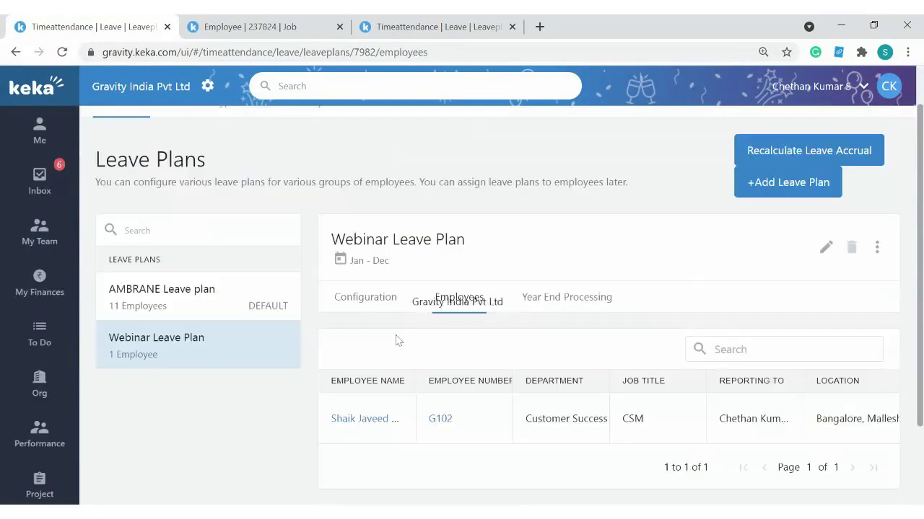
{"action": "left_click", "coordinate": [369, 421]}
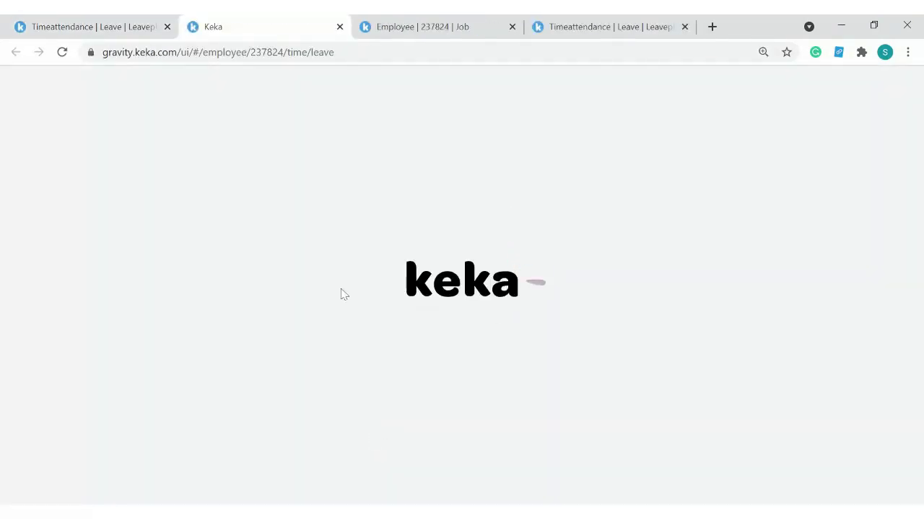
{"action": "scroll", "coordinate": [565, 292], "scroll_direction": "down", "scroll_amount": 1}
{"action": "scroll", "coordinate": [468, 262], "scroll_direction": "down", "scroll_amount": 2}
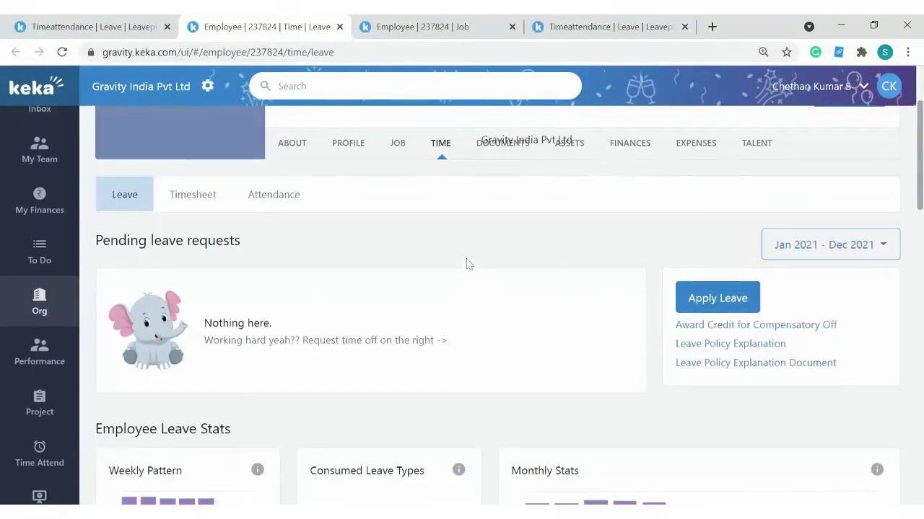
{"action": "scroll", "coordinate": [422, 279], "scroll_direction": "up", "scroll_amount": 2}
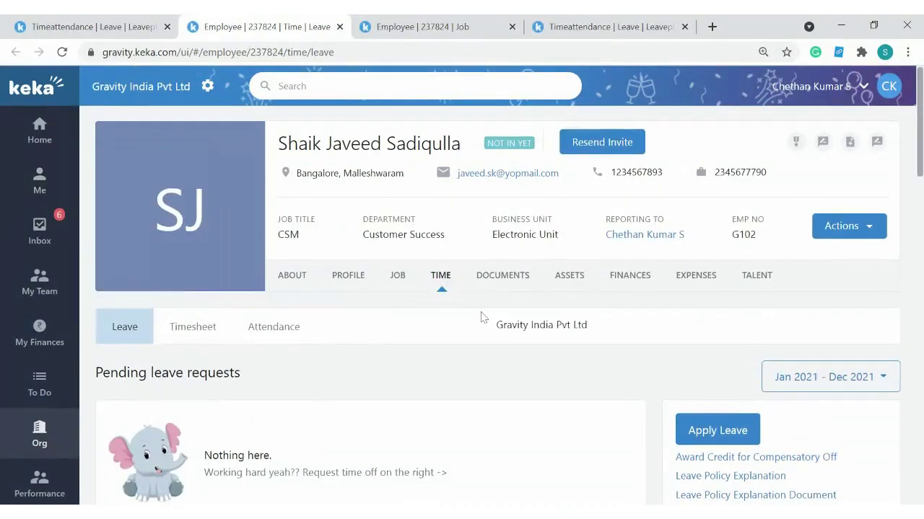
Step: View the generated leave policy explanation for Paid Leave, including the annual quota section, and close it
{"action": "scroll", "coordinate": [483, 315], "scroll_direction": "down", "scroll_amount": 2}
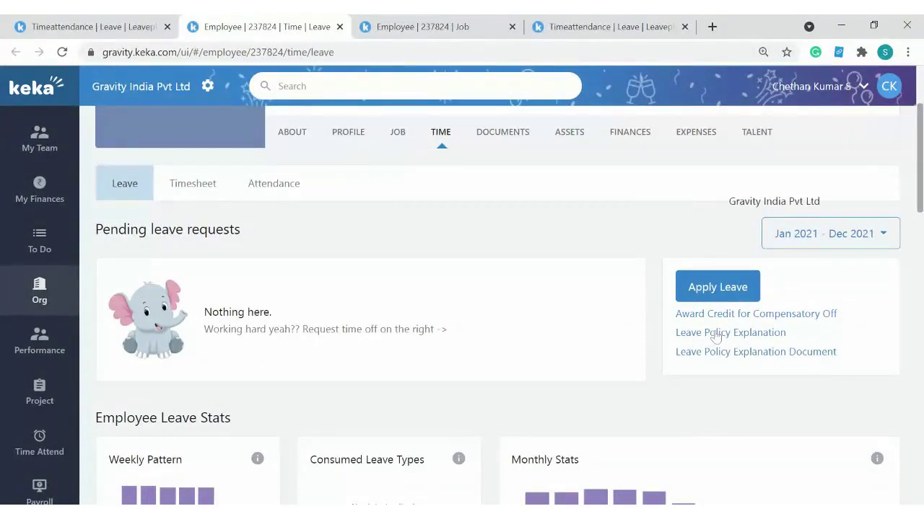
{"action": "left_click", "coordinate": [714, 332]}
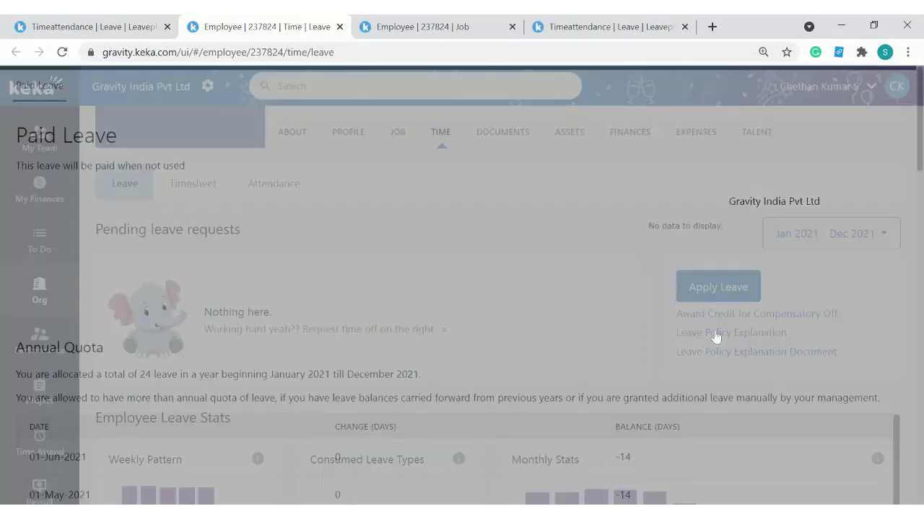
{"action": "scroll", "coordinate": [380, 329], "scroll_direction": "down", "scroll_amount": 2}
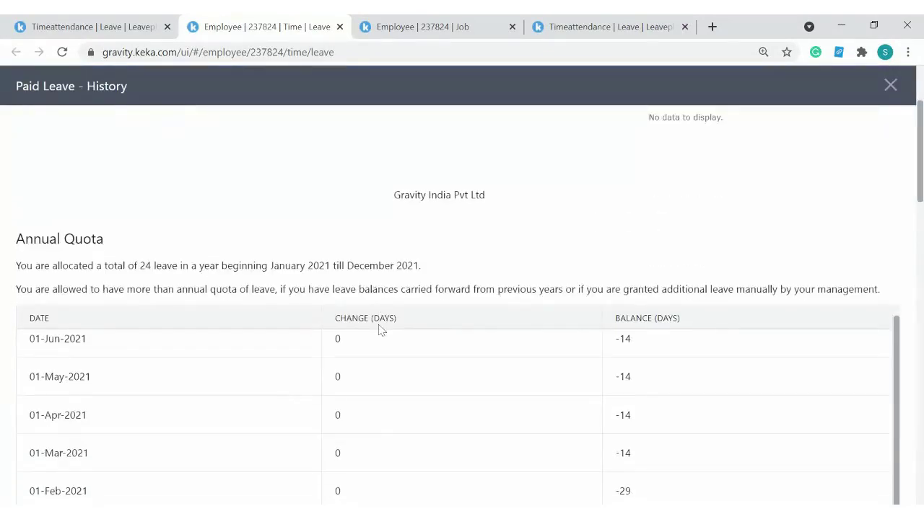
{"action": "left_click", "coordinate": [890, 86]}
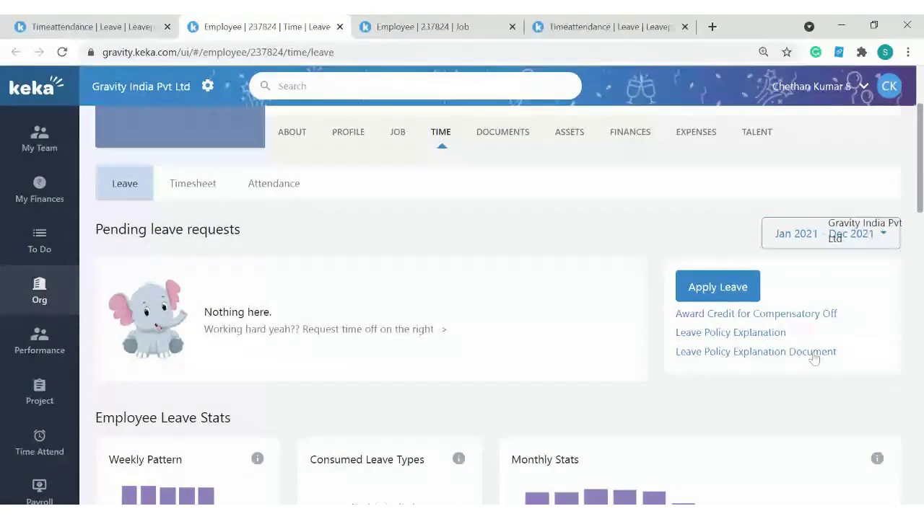
Step: Open the custom leave policy explanation document from the employee's leave page and look through it
{"action": "left_click", "coordinate": [813, 353]}
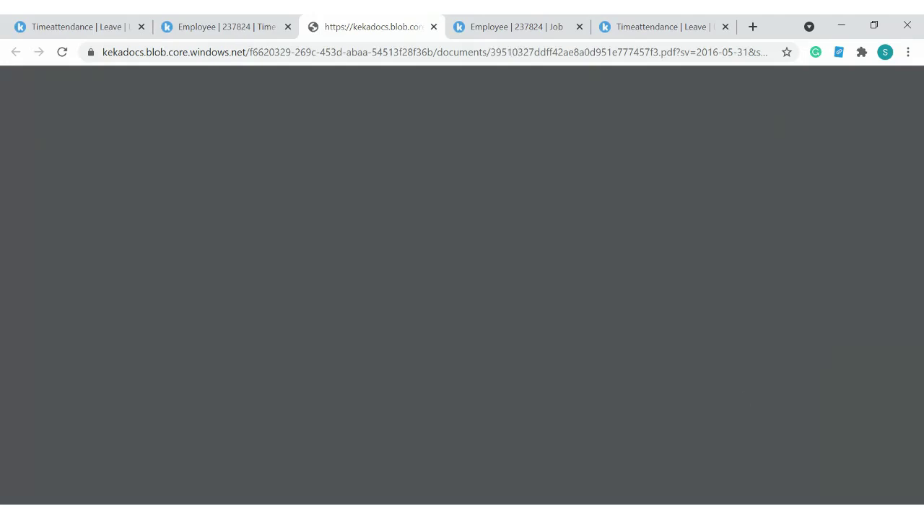
{"action": "scroll", "coordinate": [645, 328], "scroll_direction": "down", "scroll_amount": 5}
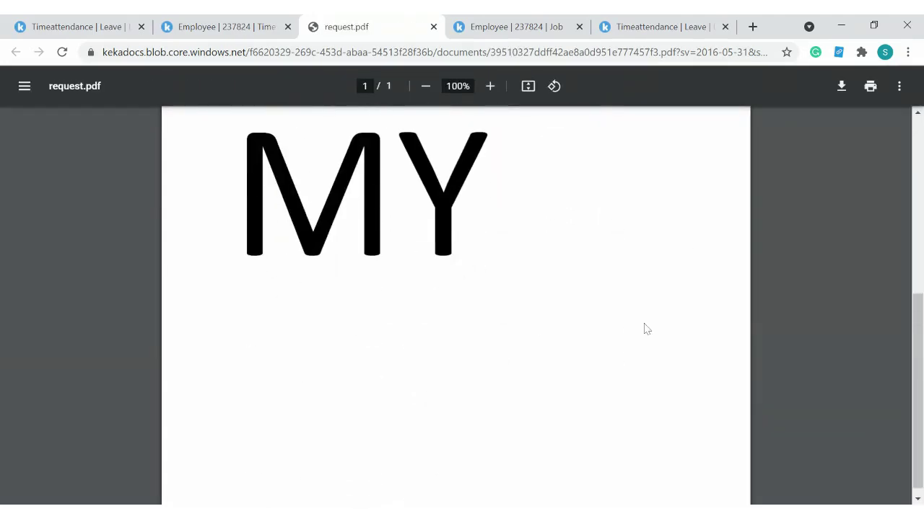
{"action": "scroll", "coordinate": [645, 327], "scroll_direction": "up", "scroll_amount": 5}
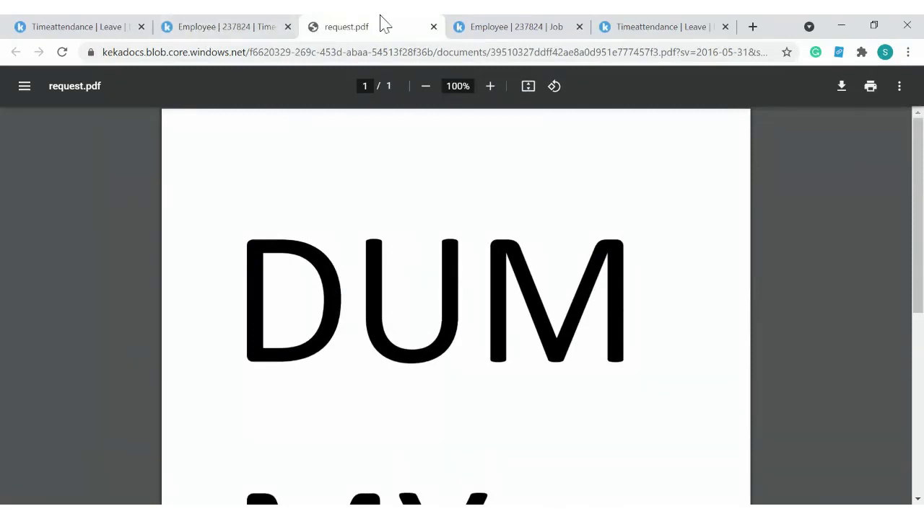
Step: Leave the policy document, return to the Webinar Leave Plan, and look over its assigned employees
{"action": "left_click", "coordinate": [516, 516]}
{"action": "scroll", "coordinate": [465, 252], "scroll_direction": "down", "scroll_amount": 5}
{"action": "scroll", "coordinate": [467, 252], "scroll_direction": "up", "scroll_amount": 3}
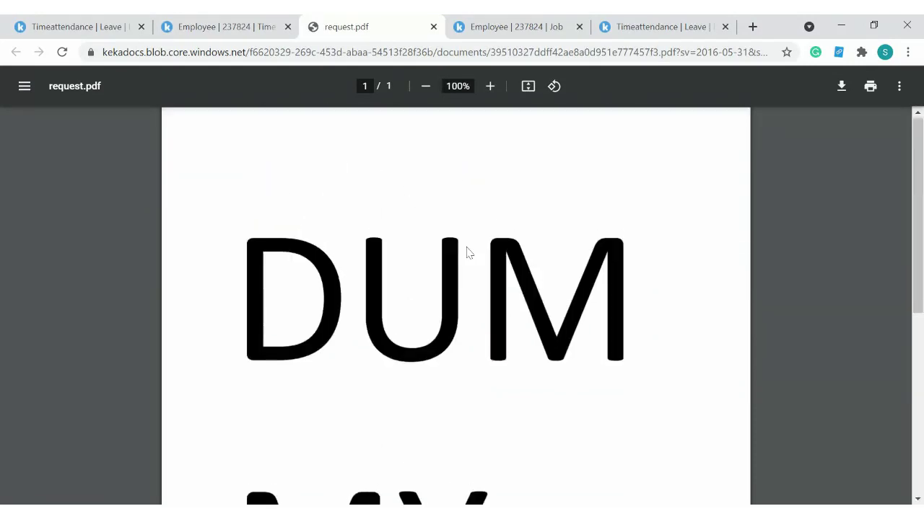
{"action": "left_click", "coordinate": [231, 26]}
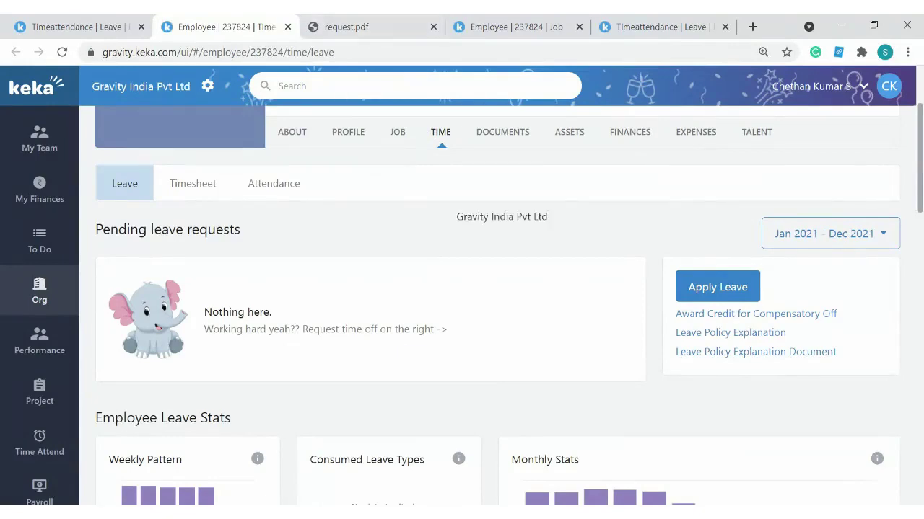
{"action": "left_click", "coordinate": [45, 30]}
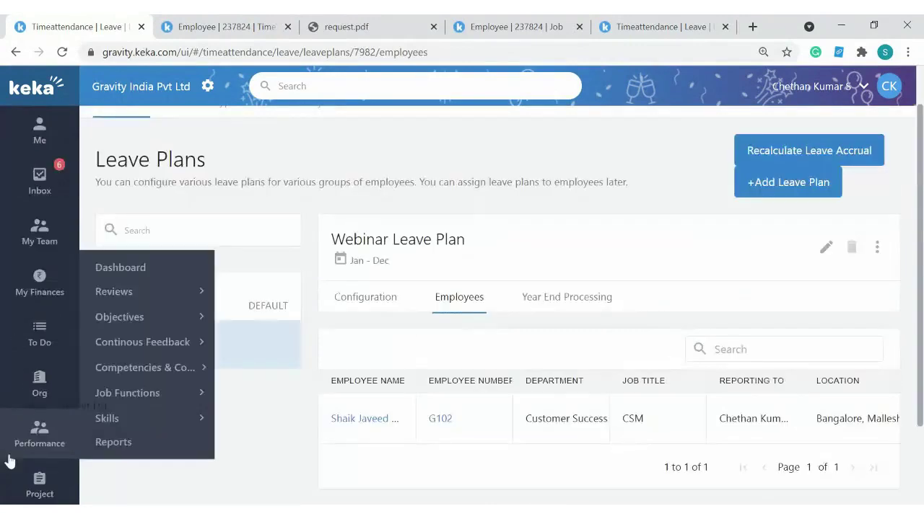
{"action": "scroll", "coordinate": [399, 302], "scroll_direction": "up", "scroll_amount": 2}
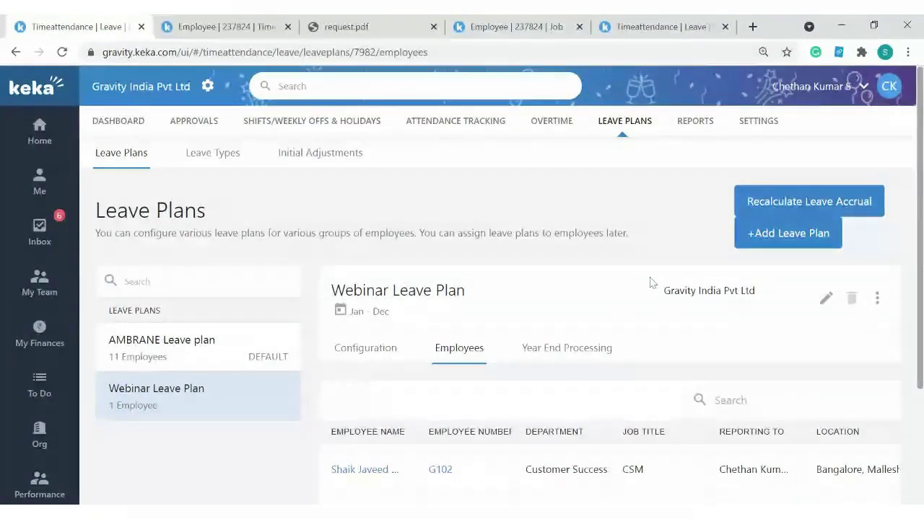
{"action": "scroll", "coordinate": [606, 303], "scroll_direction": "down", "scroll_amount": 3}
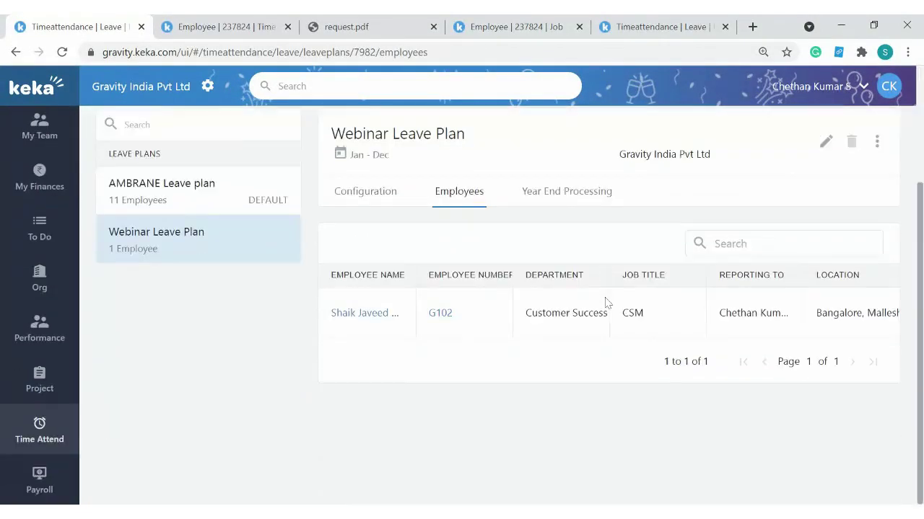
{"action": "scroll", "coordinate": [606, 303], "scroll_direction": "up", "scroll_amount": 2}
Step: Open the Webinar Leave Plan's configuration and review the quota, accrual and year-end setup of its leave types
{"action": "left_click", "coordinate": [374, 308]}
{"action": "scroll", "coordinate": [373, 310], "scroll_direction": "down", "scroll_amount": 3}
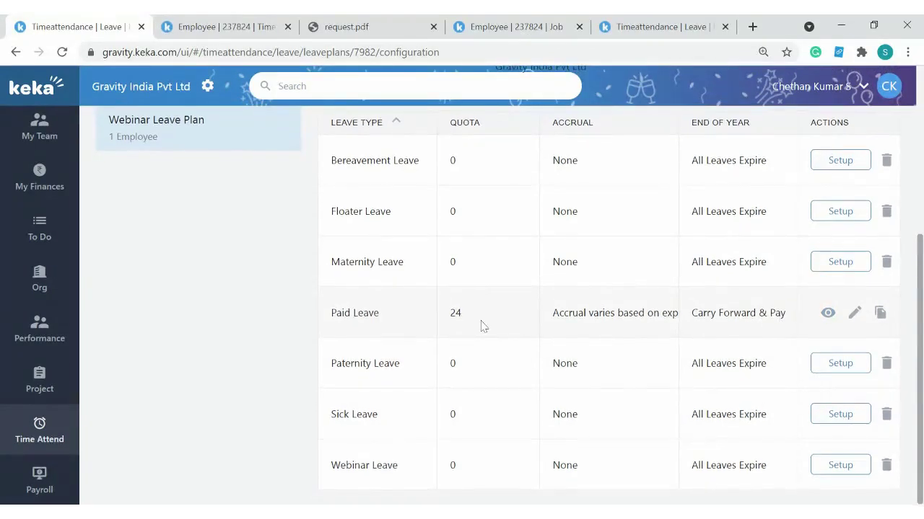
{"action": "scroll", "coordinate": [482, 326], "scroll_direction": "up", "scroll_amount": 1}
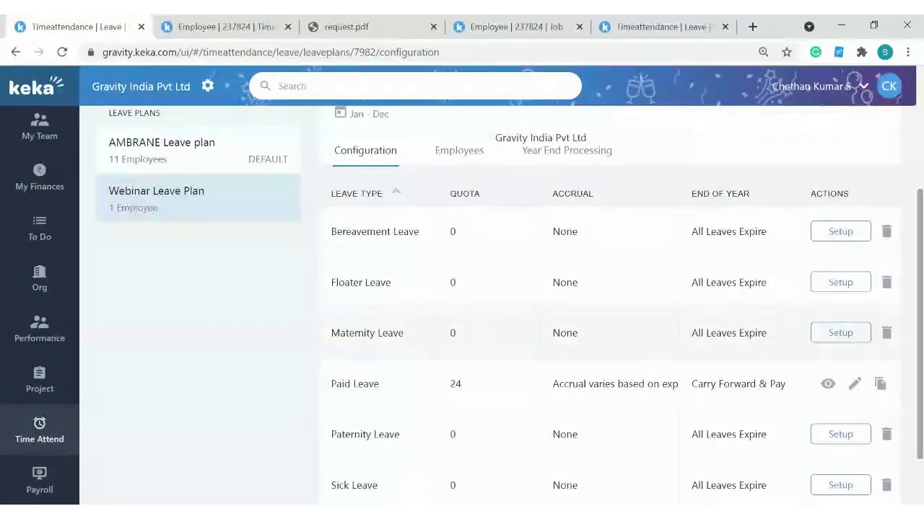
{"action": "scroll", "coordinate": [483, 324], "scroll_direction": "up", "scroll_amount": 3}
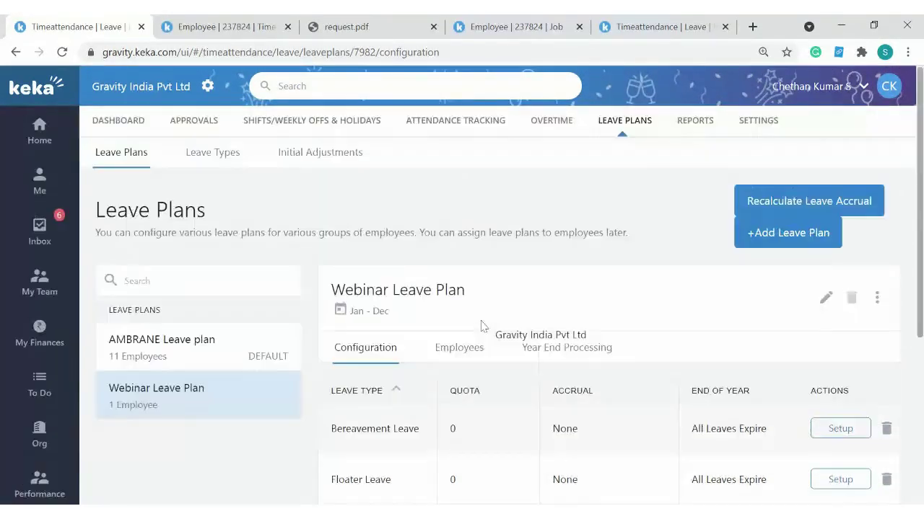
Step: Look through the organization's list of leave types with their codes and descriptions
{"action": "left_click", "coordinate": [228, 167]}
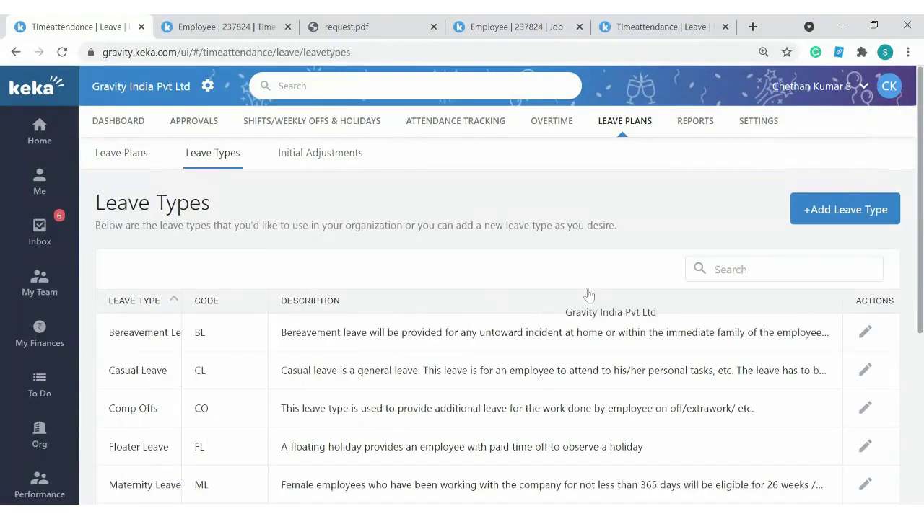
{"action": "scroll", "coordinate": [267, 342], "scroll_direction": "down", "scroll_amount": 4}
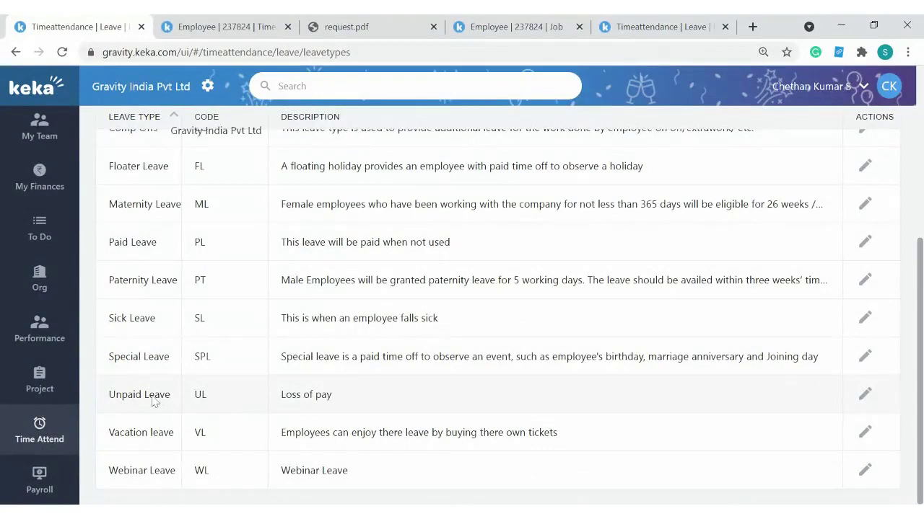
{"action": "scroll", "coordinate": [388, 400], "scroll_direction": "up", "scroll_amount": 4}
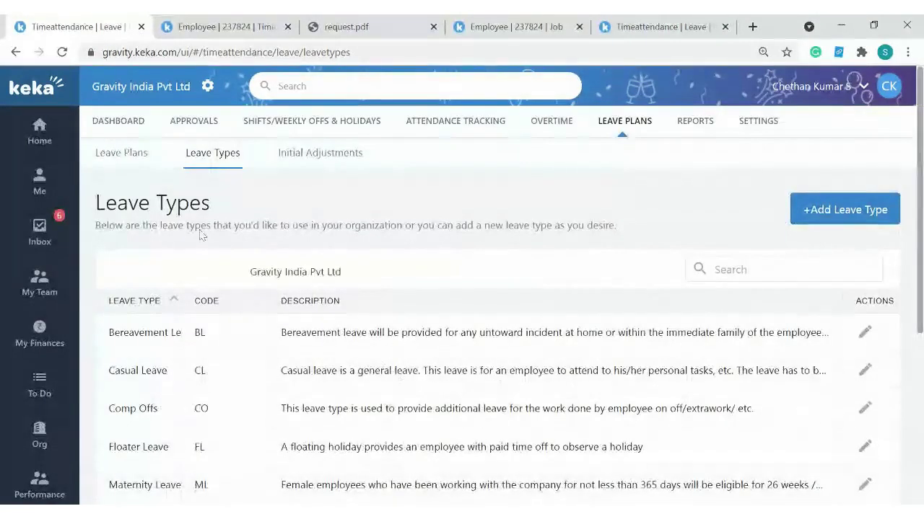
Step: Open the Webinar Leave Plan's Paid Leave configuration for editing and save the leave quota stage to reach the leave accrual settings
{"action": "left_click", "coordinate": [121, 152]}
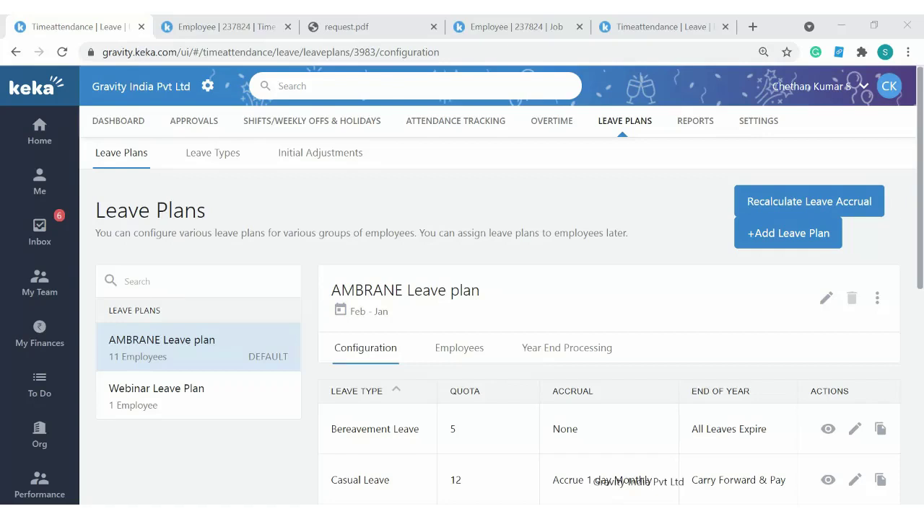
{"action": "left_click", "coordinate": [179, 392]}
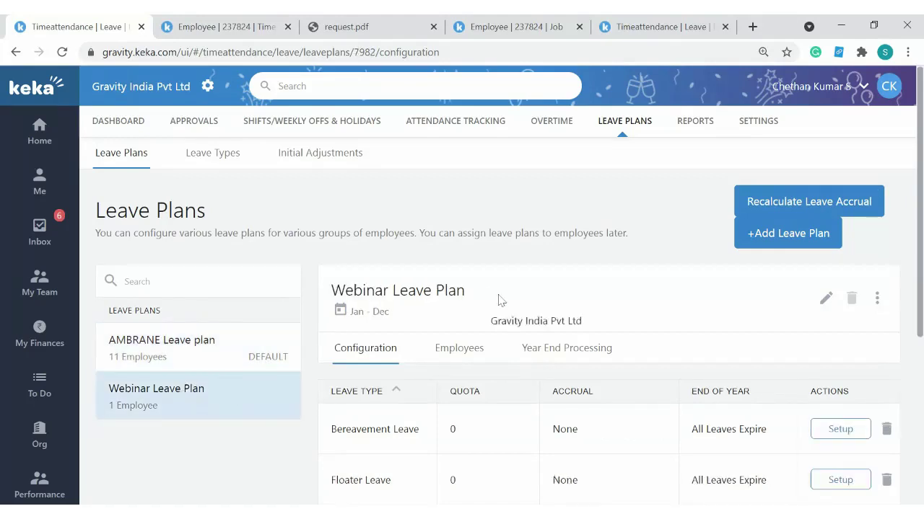
{"action": "scroll", "coordinate": [500, 300], "scroll_direction": "down", "scroll_amount": 4}
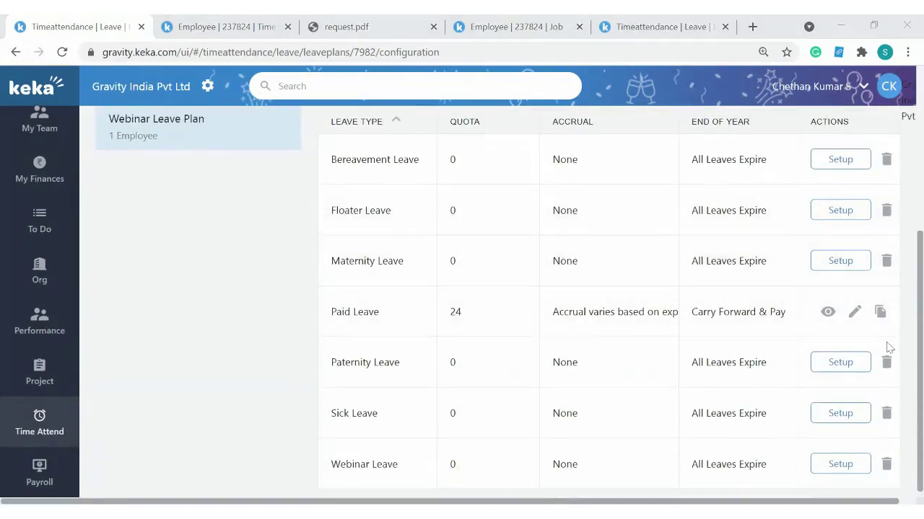
{"action": "left_click", "coordinate": [854, 312]}
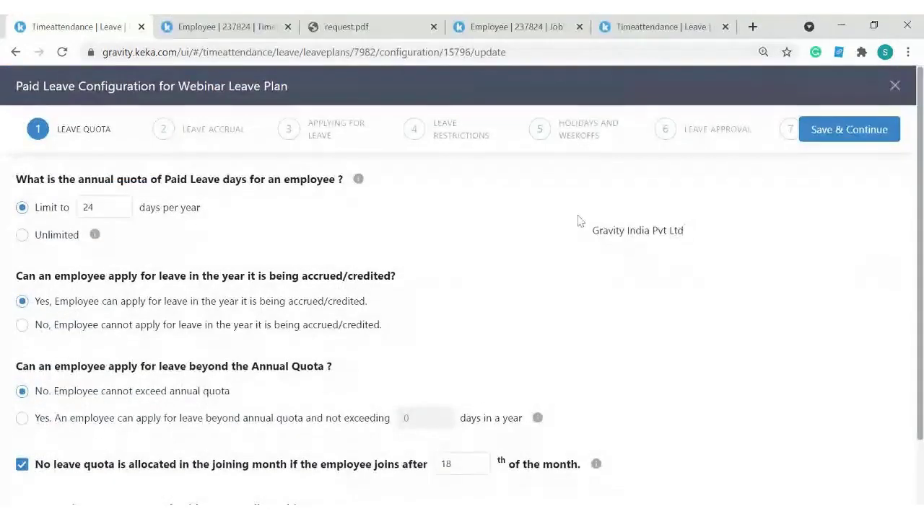
{"action": "left_click", "coordinate": [830, 134]}
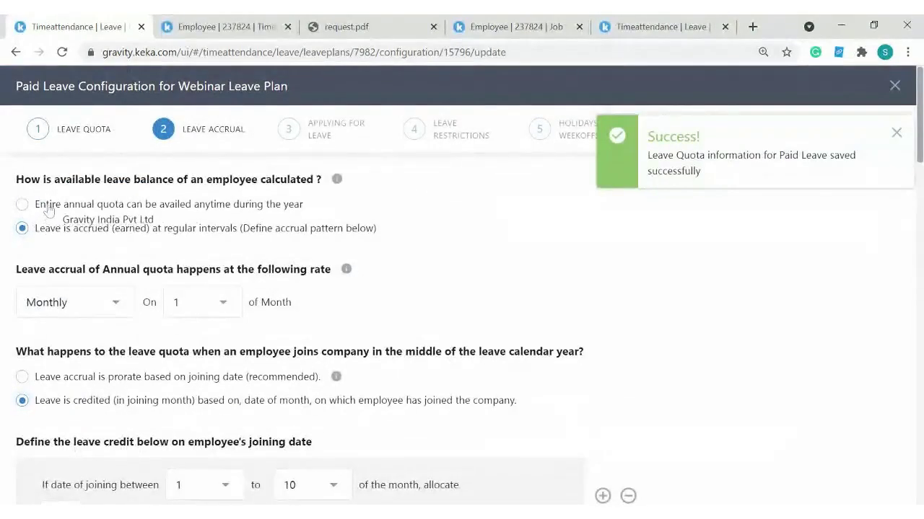
Step: Set the Paid Leave balance to make the entire annual quota available anytime during the year, and examine the mid-year exit rules
{"action": "left_click", "coordinate": [48, 209]}
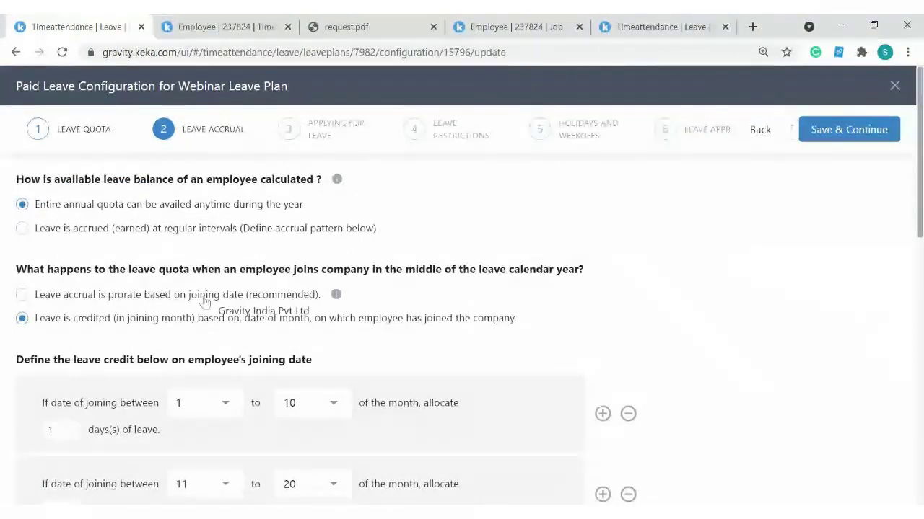
{"action": "scroll", "coordinate": [204, 301], "scroll_direction": "down", "scroll_amount": 4}
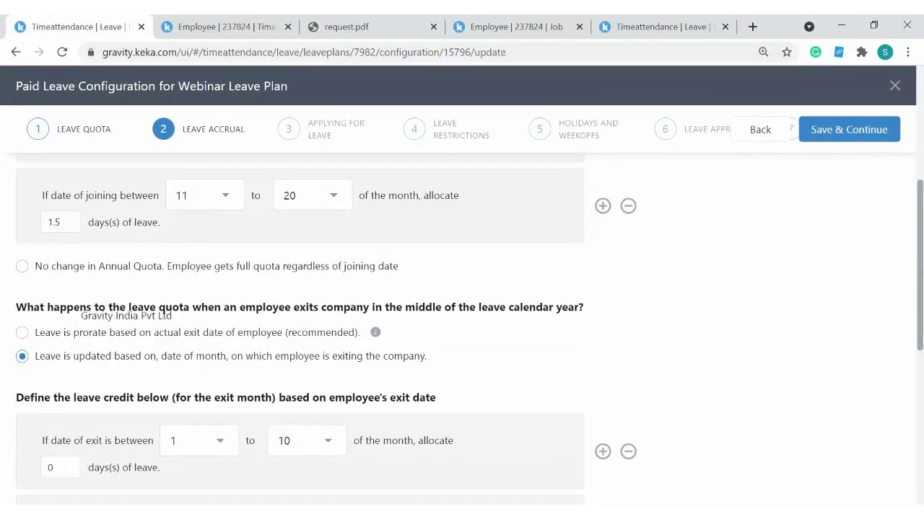
{"action": "left_click_drag", "start_coordinate": [47, 308], "coordinate": [184, 307]}
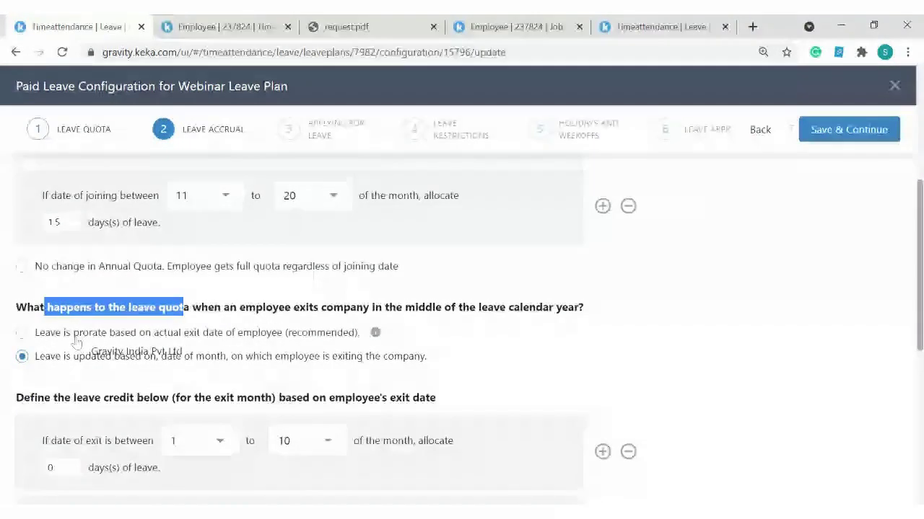
{"action": "scroll", "coordinate": [239, 370], "scroll_direction": "down", "scroll_amount": 3}
{"action": "scroll", "coordinate": [239, 369], "scroll_direction": "up", "scroll_amount": 2}
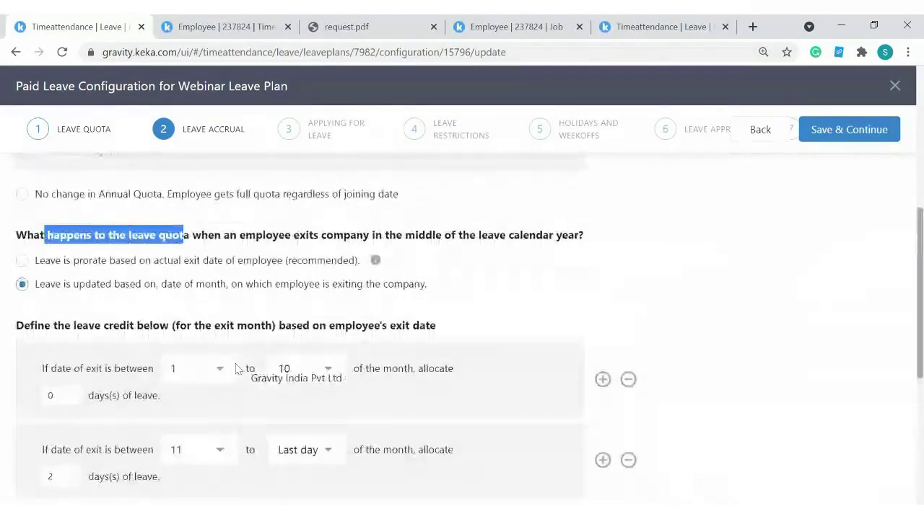
{"action": "left_click_drag", "start_coordinate": [51, 261], "coordinate": [382, 269]}
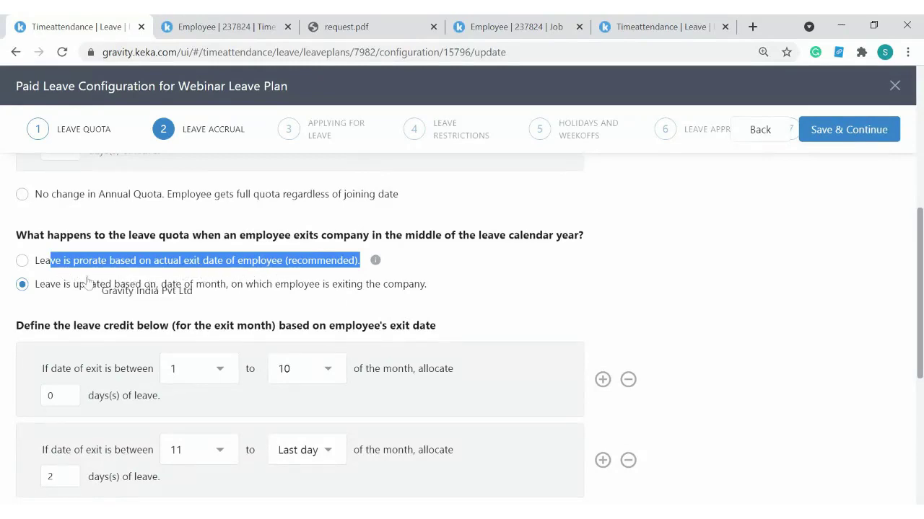
{"action": "scroll", "coordinate": [94, 296], "scroll_direction": "down", "scroll_amount": 3}
{"action": "scroll", "coordinate": [101, 316], "scroll_direction": "up", "scroll_amount": 1}
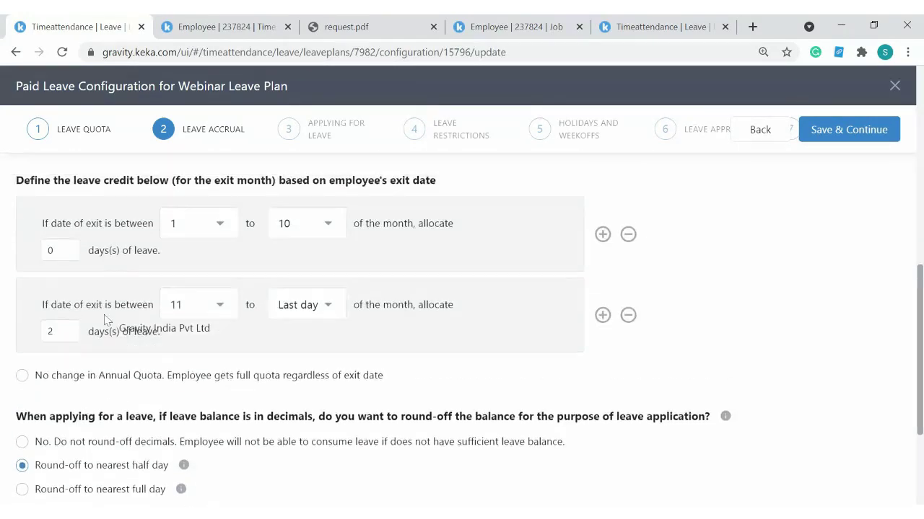
{"action": "scroll", "coordinate": [264, 372], "scroll_direction": "down", "scroll_amount": 1}
Step: Review the joining, exit and round-off rules under the entire annual quota option, and close the Paid Leave configuration without saving
{"action": "scroll", "coordinate": [264, 383], "scroll_direction": "up", "scroll_amount": 7}
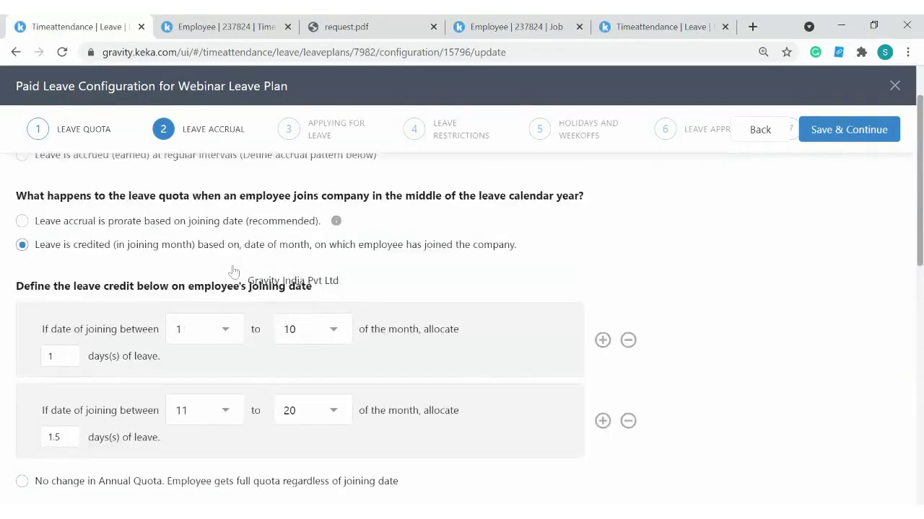
{"action": "scroll", "coordinate": [233, 271], "scroll_direction": "down", "scroll_amount": 5}
{"action": "scroll", "coordinate": [233, 271], "scroll_direction": "down", "scroll_amount": 3}
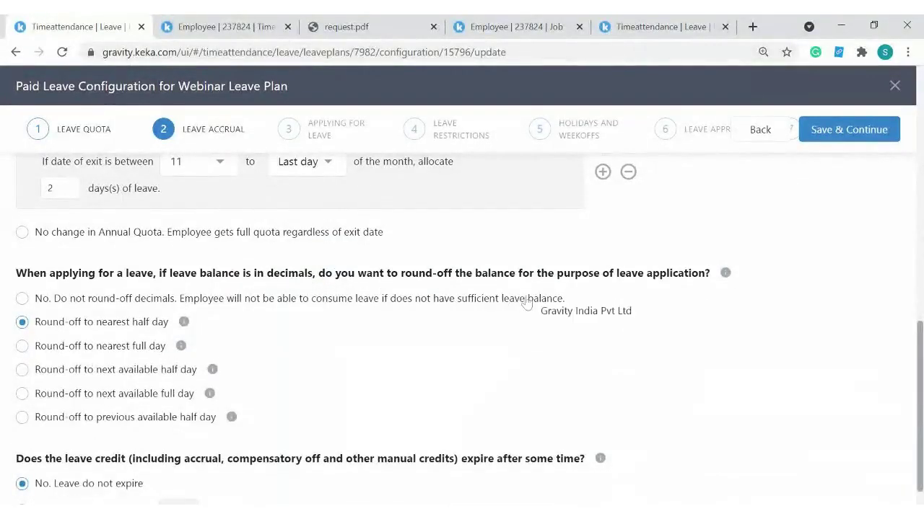
{"action": "scroll", "coordinate": [207, 334], "scroll_direction": "up", "scroll_amount": 10}
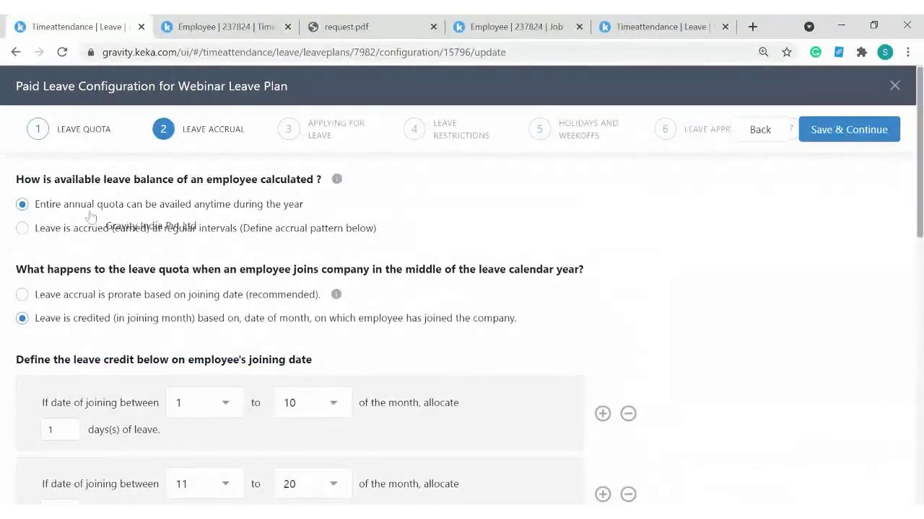
{"action": "left_click_drag", "start_coordinate": [81, 205], "coordinate": [315, 211]}
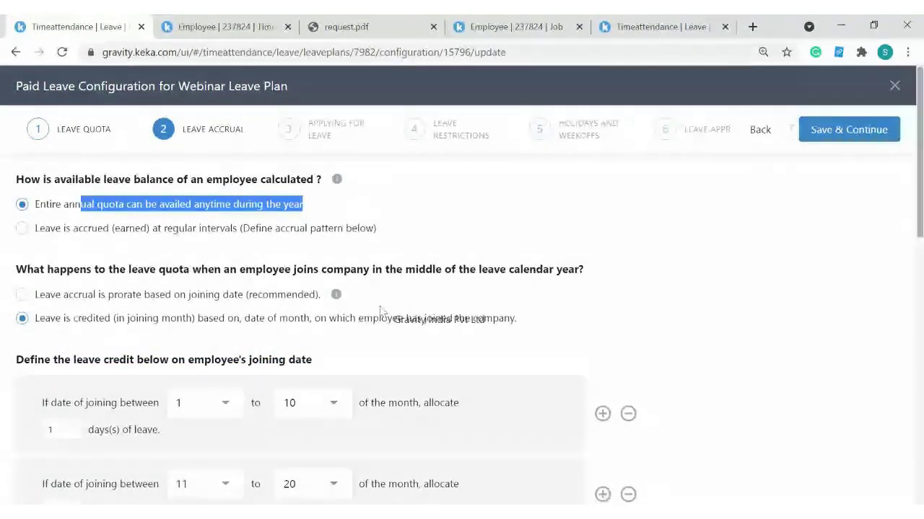
{"action": "left_click", "coordinate": [454, 303]}
{"action": "scroll", "coordinate": [455, 303], "scroll_direction": "down", "scroll_amount": 6}
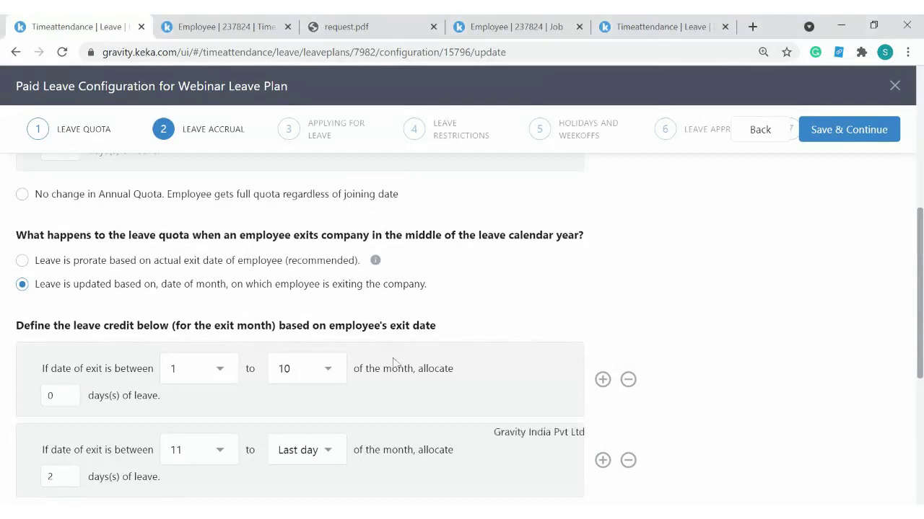
{"action": "left_click", "coordinate": [894, 87]}
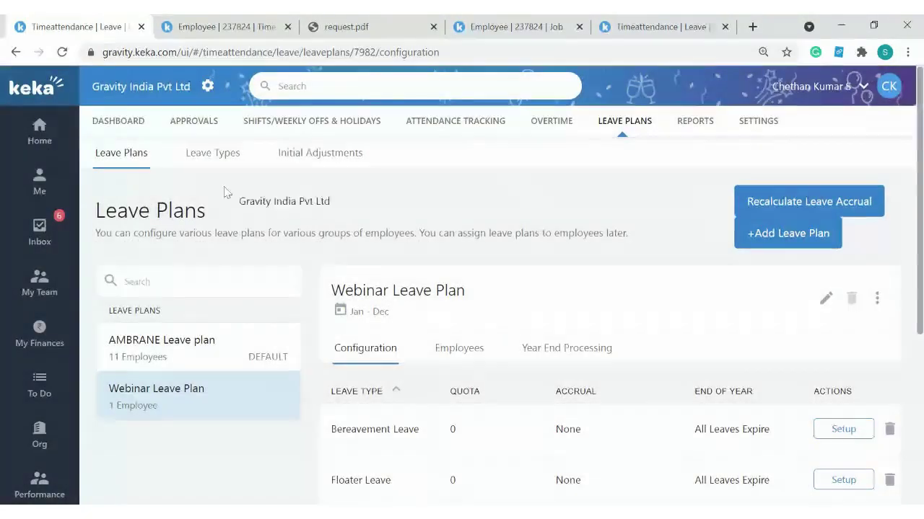
Step: Open the time and attendance reports and look through the available leave reports
{"action": "left_click", "coordinate": [689, 120]}
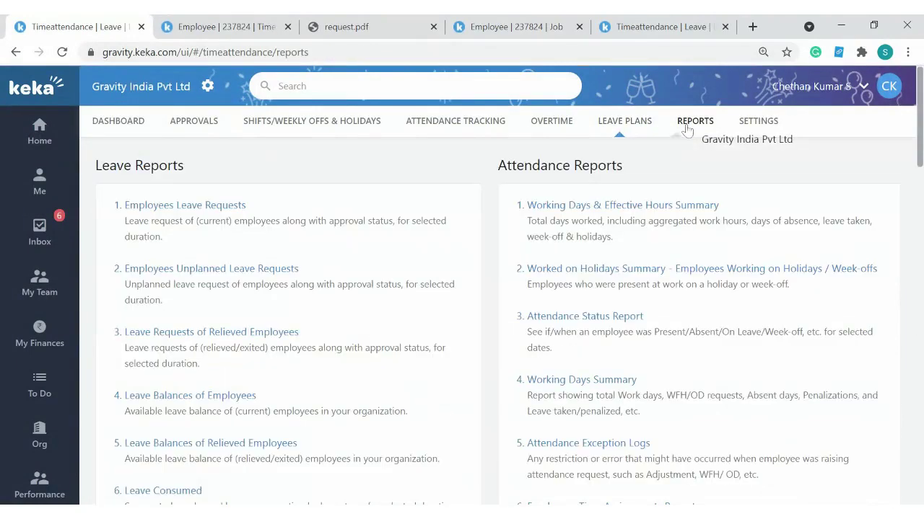
{"action": "scroll", "coordinate": [231, 231], "scroll_direction": "down", "scroll_amount": 2}
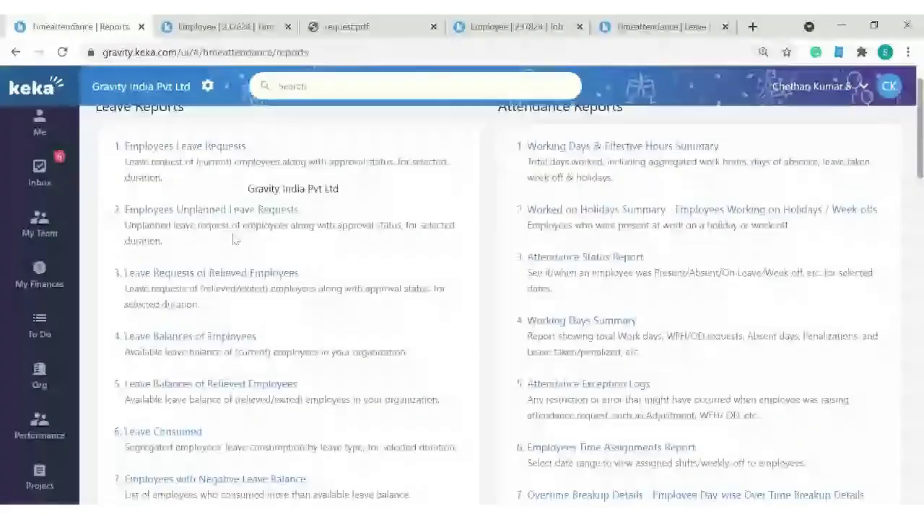
{"action": "scroll", "coordinate": [254, 323], "scroll_direction": "down", "scroll_amount": 2}
{"action": "scroll", "coordinate": [216, 216], "scroll_direction": "up", "scroll_amount": 4}
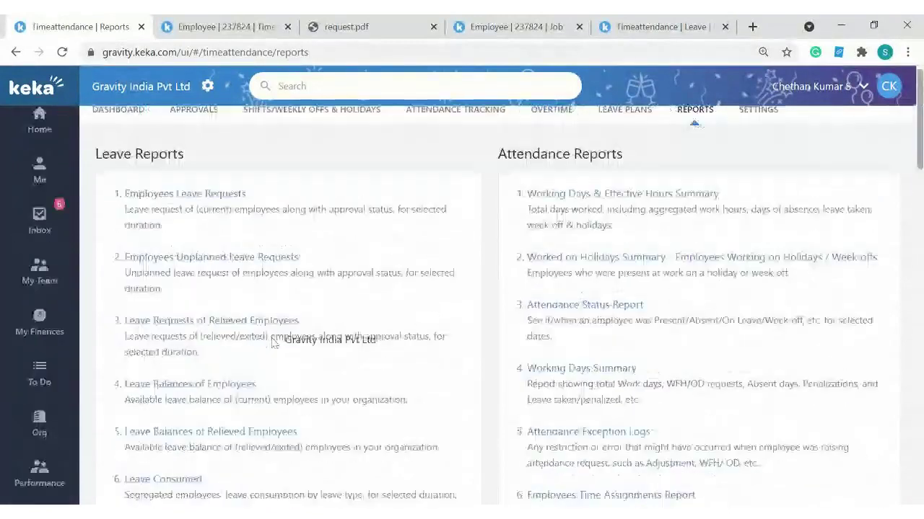
Step: Open the Employees Leave Requests report, choose the last 30 days, view the leave type filter options, and close the report
{"action": "left_click", "coordinate": [226, 206]}
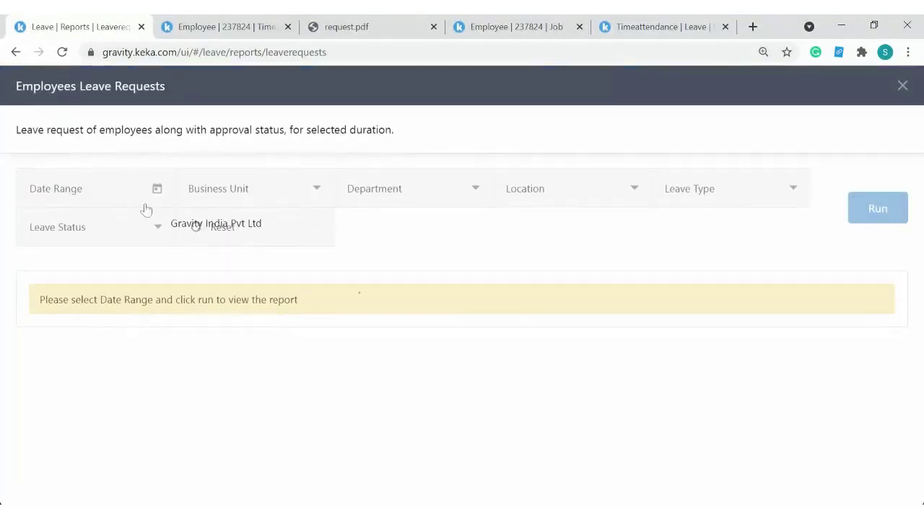
{"action": "left_click", "coordinate": [99, 190]}
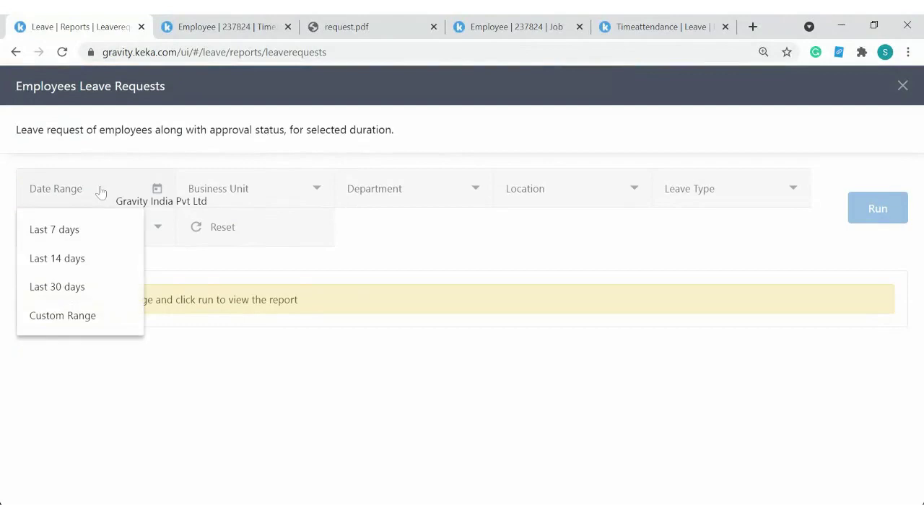
{"action": "left_click", "coordinate": [76, 289]}
{"action": "left_click", "coordinate": [682, 189]}
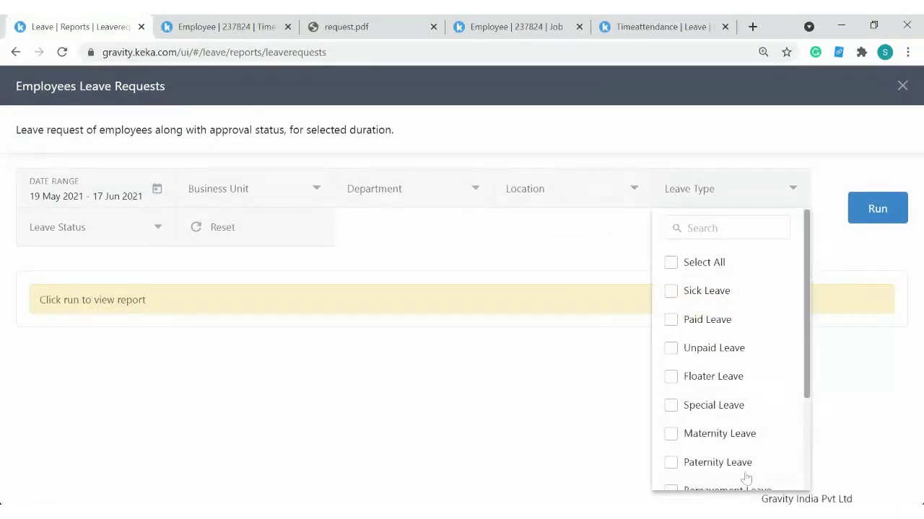
{"action": "left_click", "coordinate": [506, 238]}
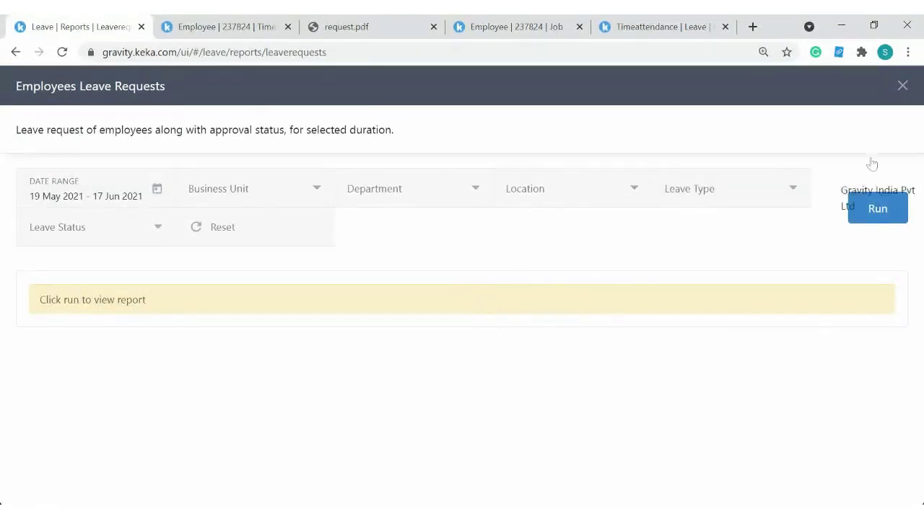
{"action": "left_click", "coordinate": [902, 87]}
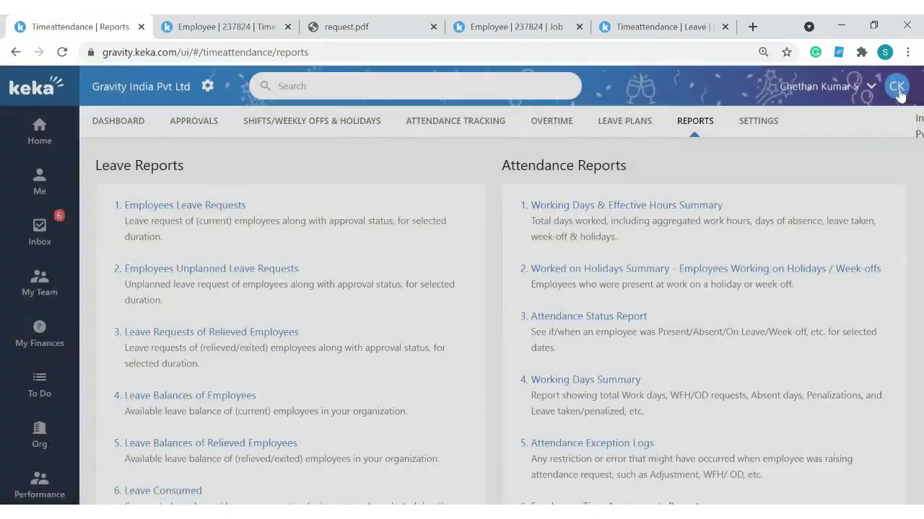